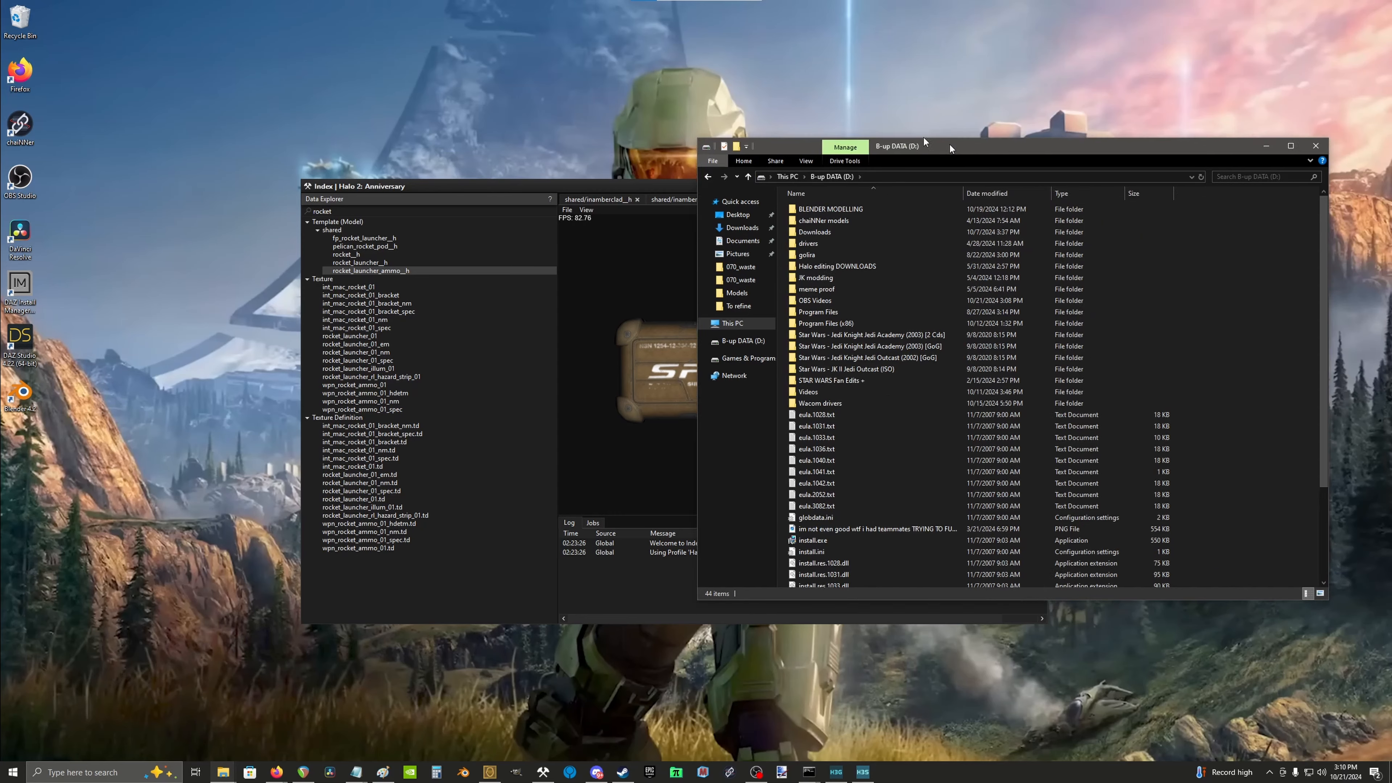
# Step: Open the rocket_launcher_ammo__h folder under H3EK\Extracted Halo 2A\Rocket Ammo\shared on the D: drive
pyautogui.doubleClick(198, 303)
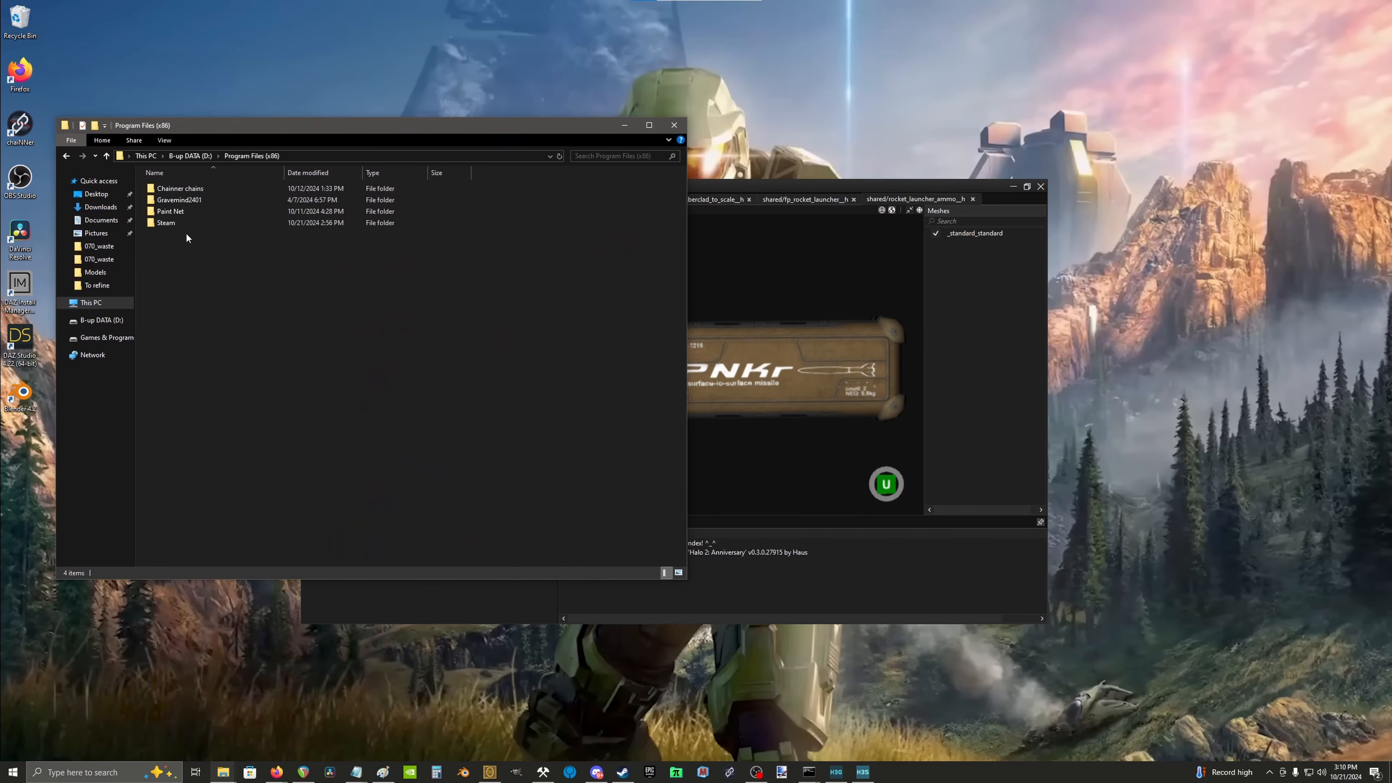
pyautogui.doubleClick(181, 213)
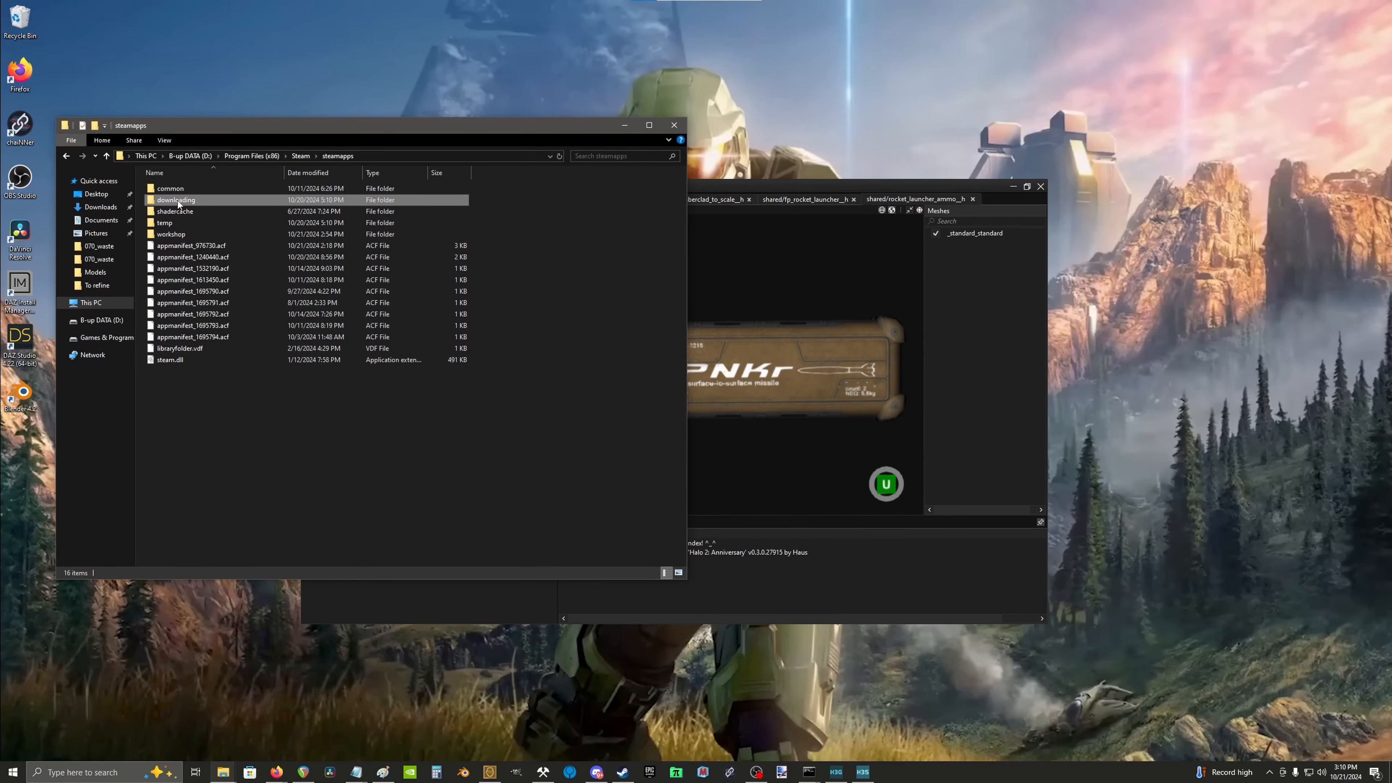
pyautogui.moveTo(200, 378); pyautogui.dragTo(304, 184)
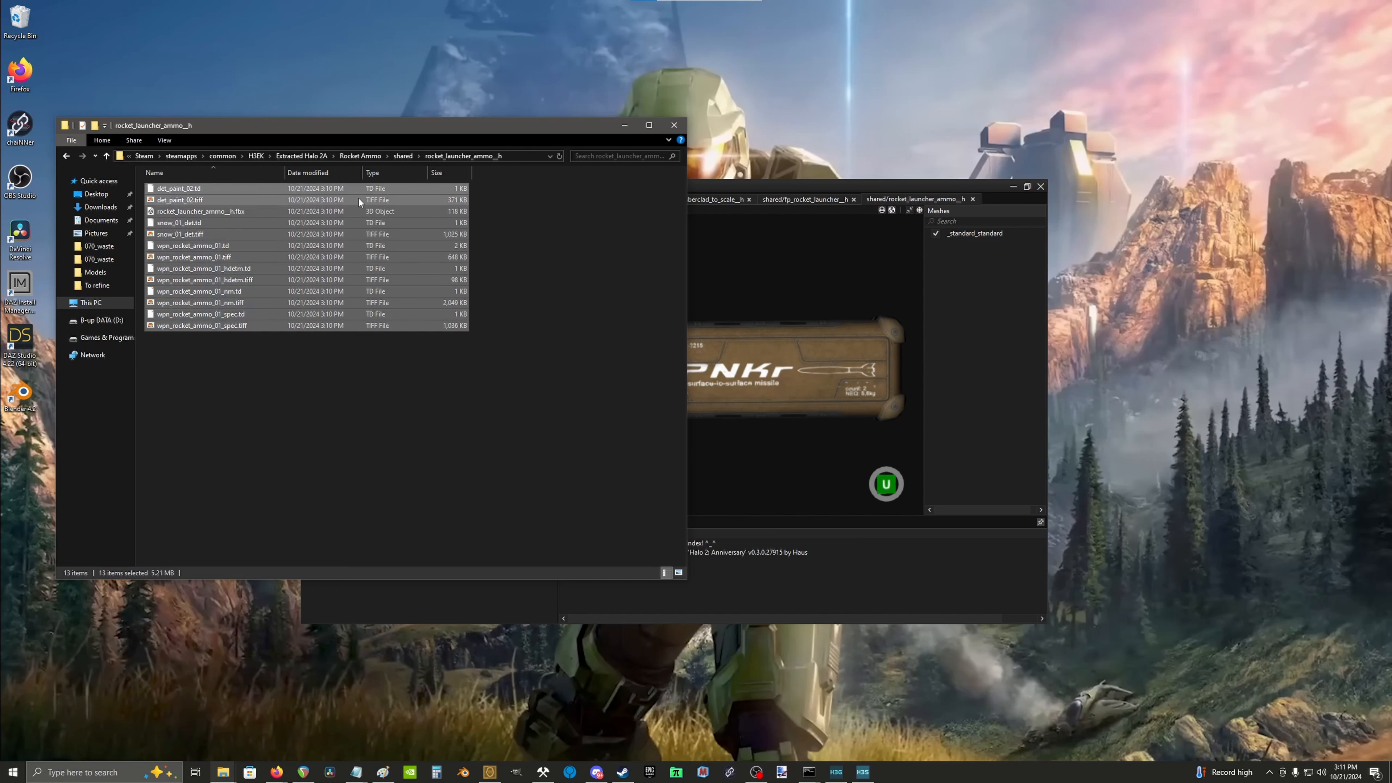
# Step: Delete all the .td files from the rocket_launcher_ammo__h folder, keeping the TIFF textures and the FBX model
pyautogui.click(374, 189)
pyautogui.keyDown('ctrl'); pyautogui.click(393, 224); pyautogui.keyUp('ctrl')
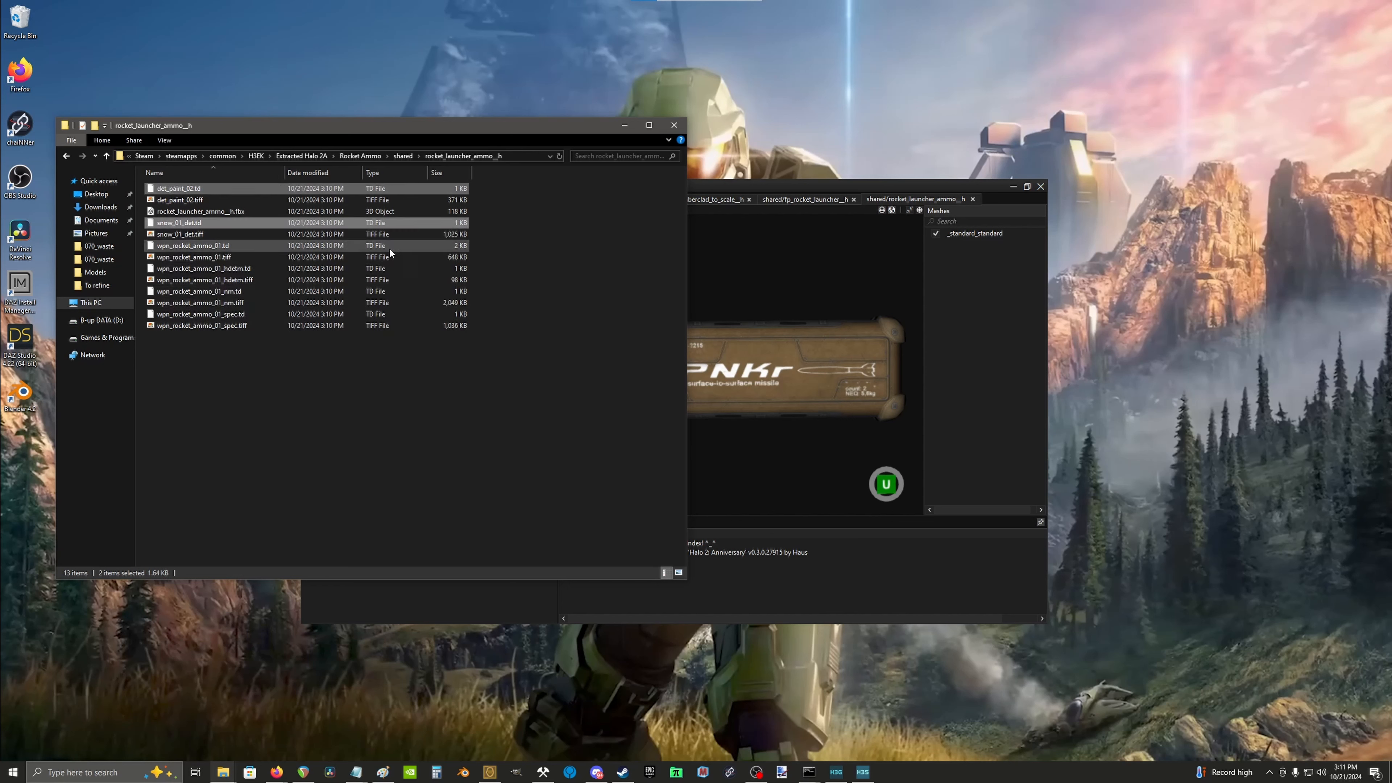
pyautogui.keyDown('ctrl'); pyautogui.click(386, 247); pyautogui.keyUp('ctrl')
pyautogui.keyDown('ctrl'); pyautogui.click(378, 292); pyautogui.keyUp('ctrl')
pyautogui.keyDown('ctrl'); pyautogui.click(378, 270); pyautogui.keyUp('ctrl')
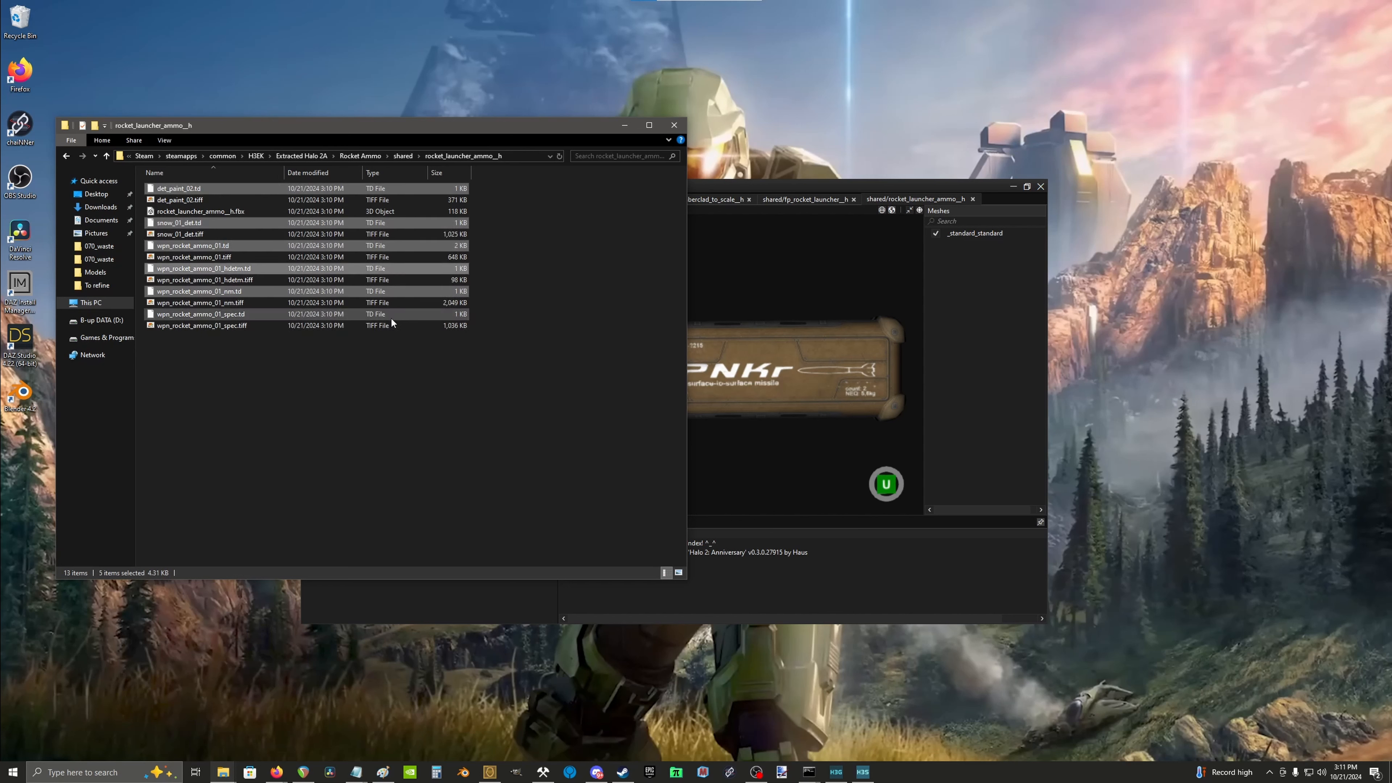
pyautogui.keyDown('ctrl'); pyautogui.click(390, 315); pyautogui.keyUp('ctrl')
pyautogui.press('Delete')
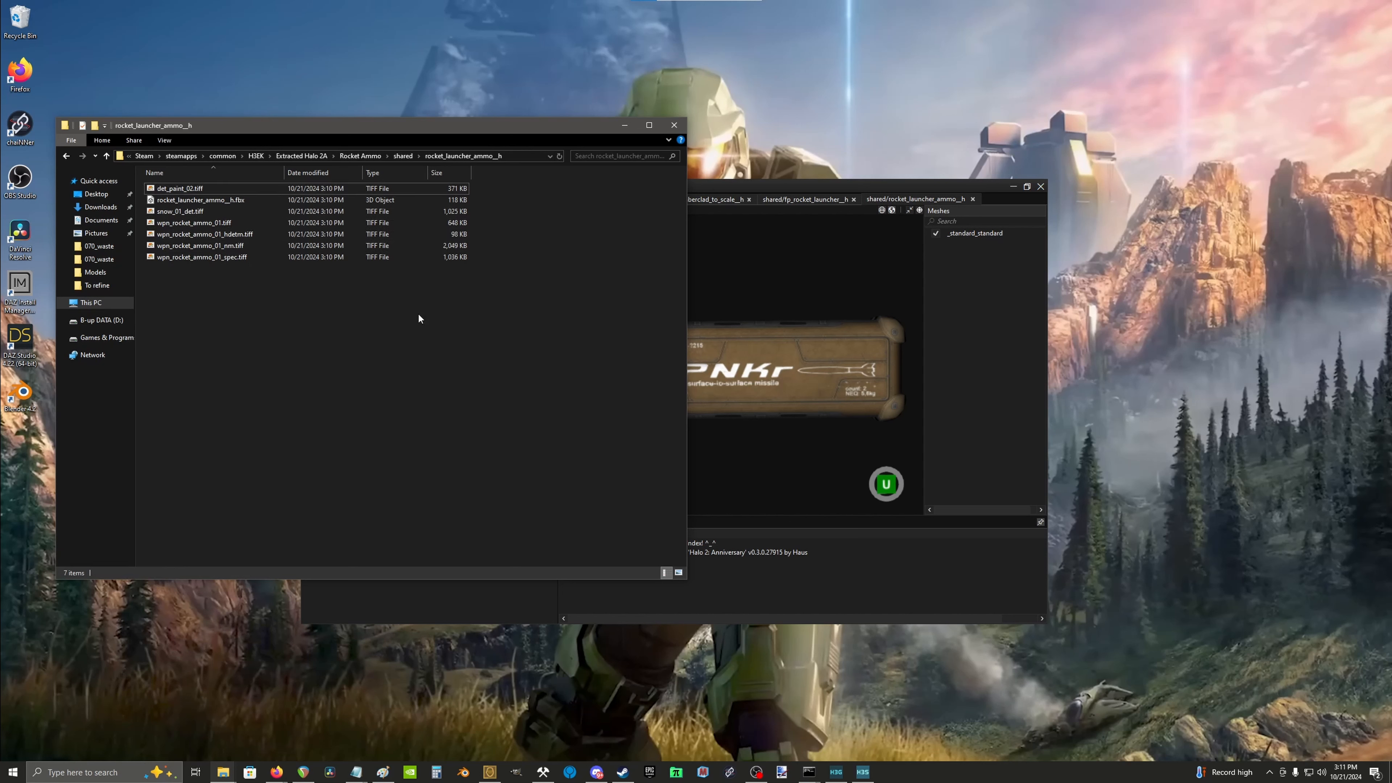
# Step: Switch the folder view to icons so the texture files show as thumbnails
pyautogui.rightClick(287, 300)
pyautogui.moveTo(329, 308)
pyautogui.click(488, 320)
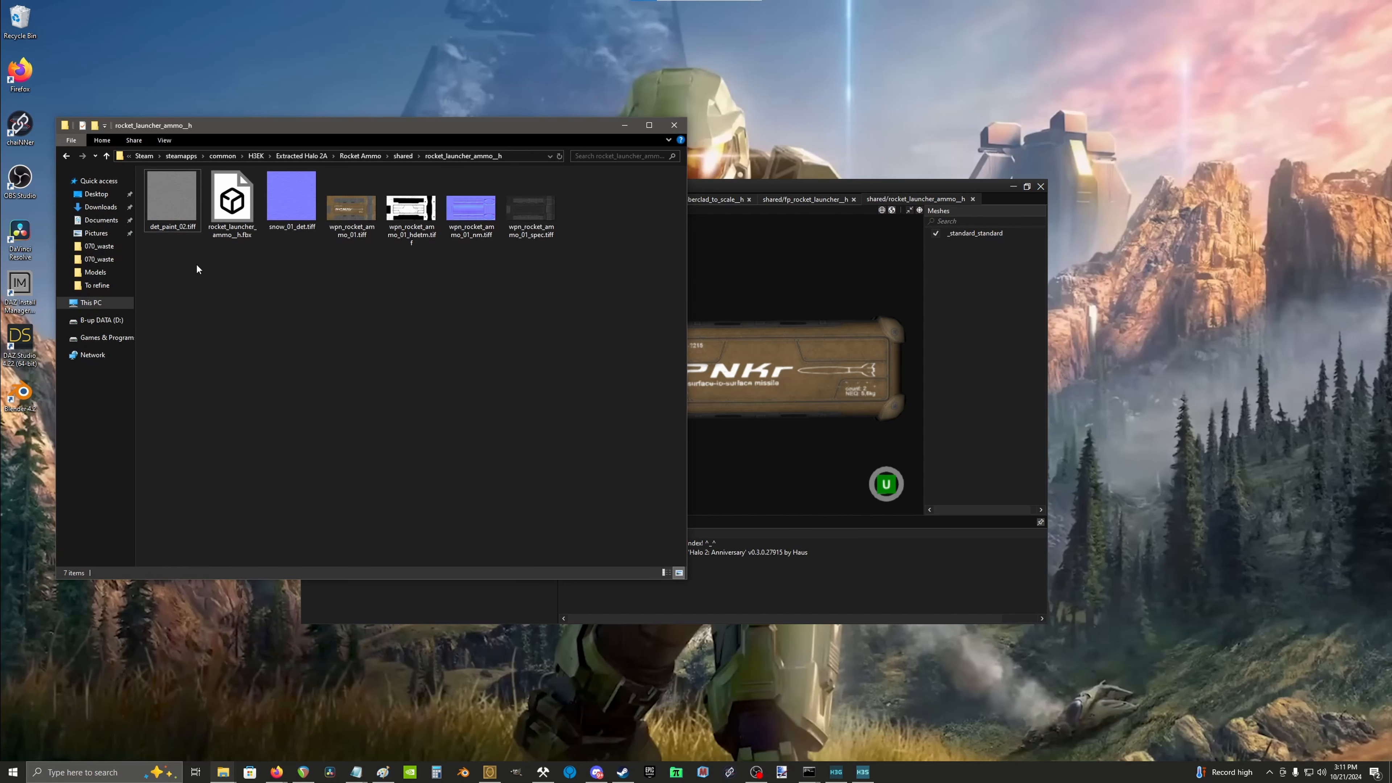
# Step: Launch Blender and open a new File Explorer window
pyautogui.click(462, 772)
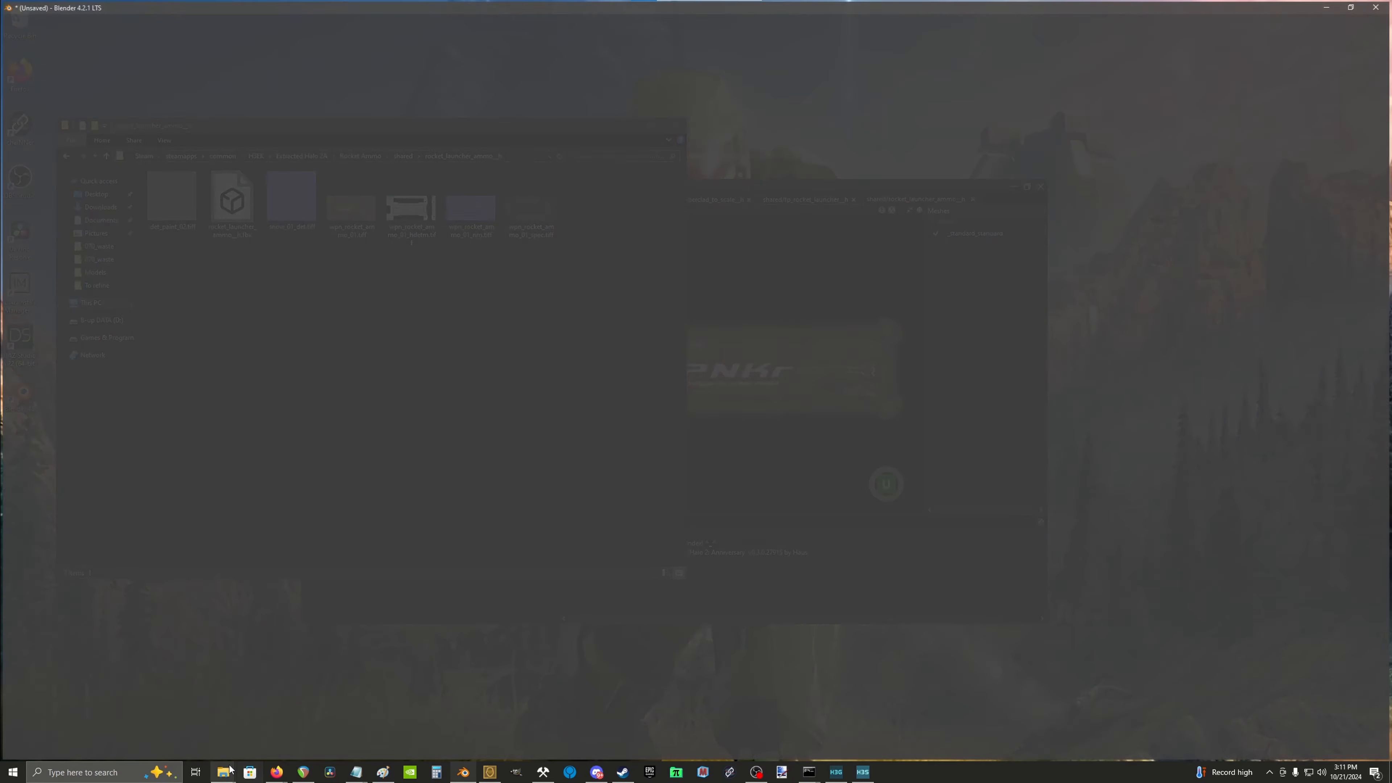
pyautogui.moveTo(223, 772)
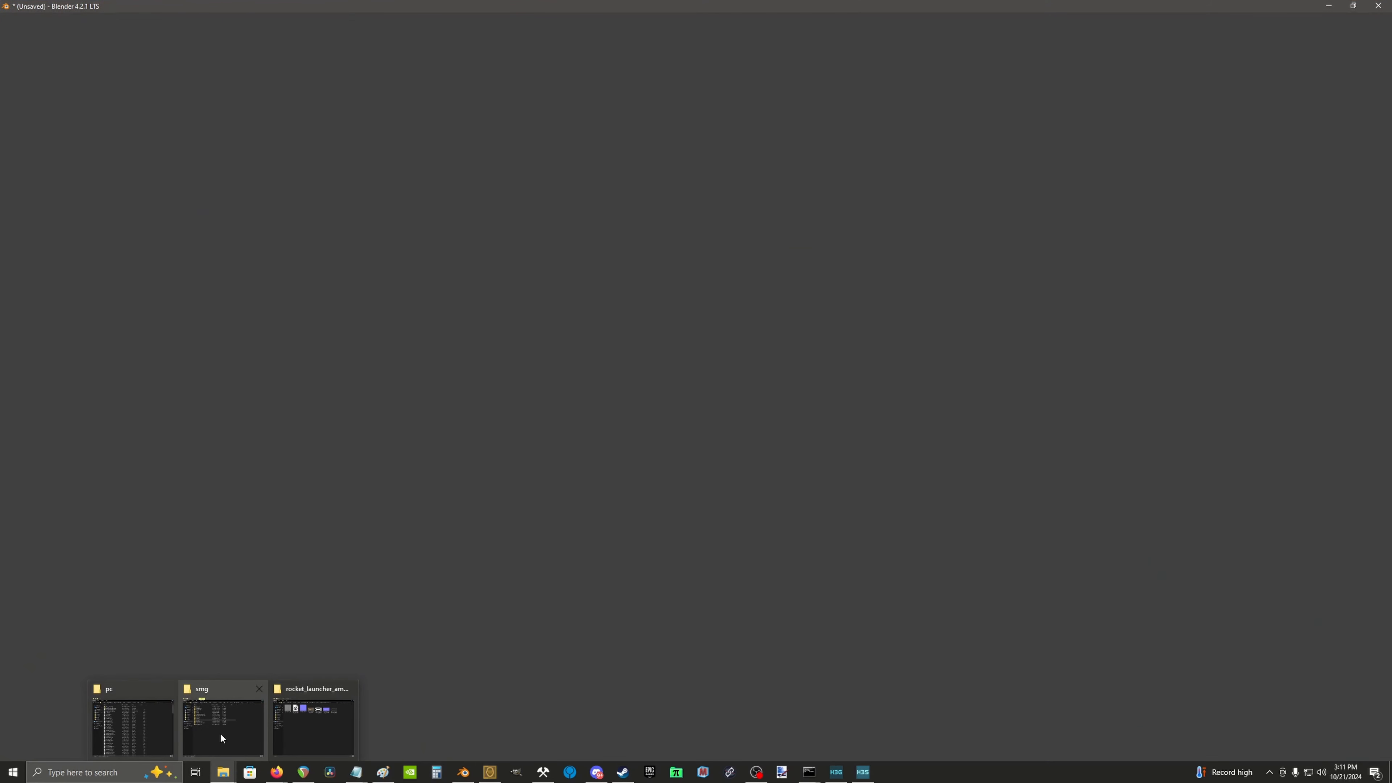
pyautogui.rightClick(223, 772)
pyautogui.click(219, 729)
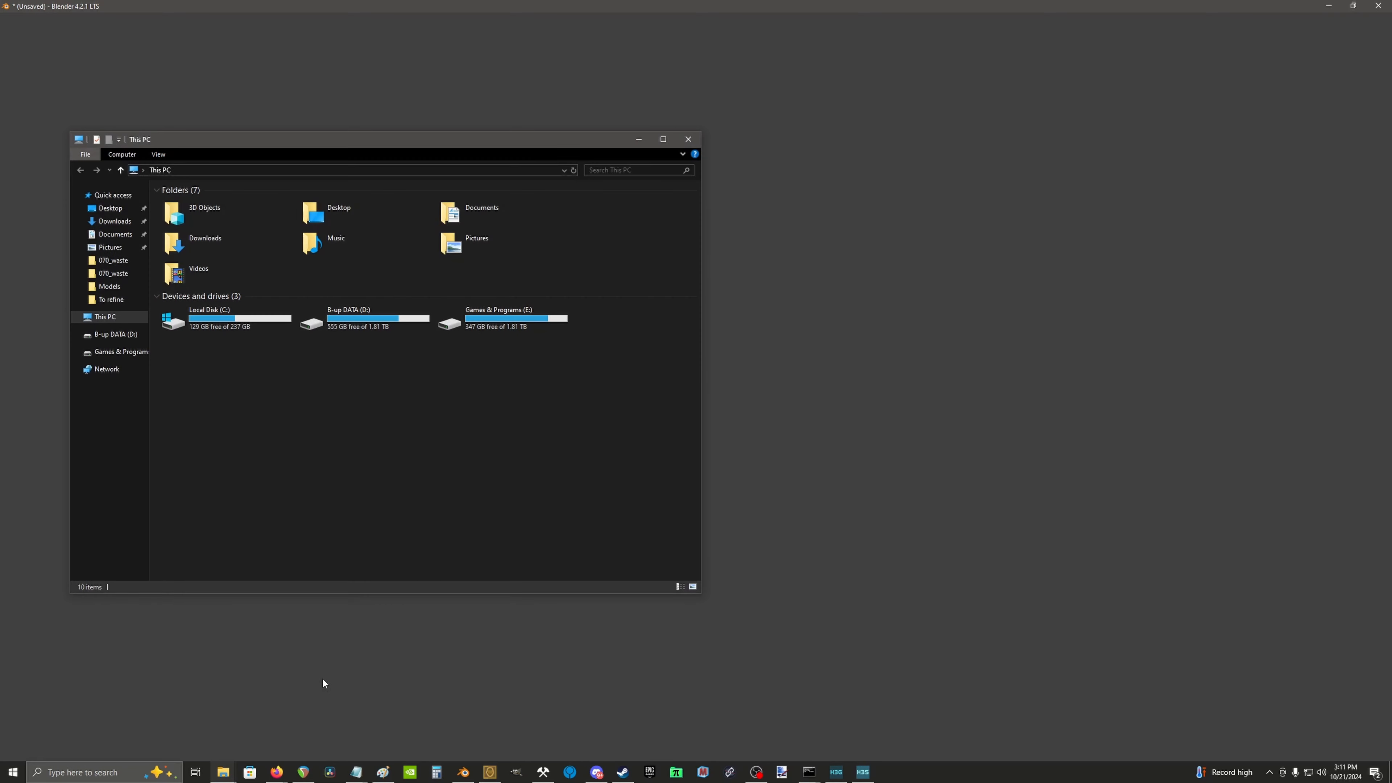
# Step: Browse to the H3EK\tags\objects\powerups\rocket_launcher_ammo folder on the D: drive in the new File Explorer window
pyautogui.moveTo(387, 139); pyautogui.dragTo(963, 108)
pyautogui.doubleClick(935, 277)
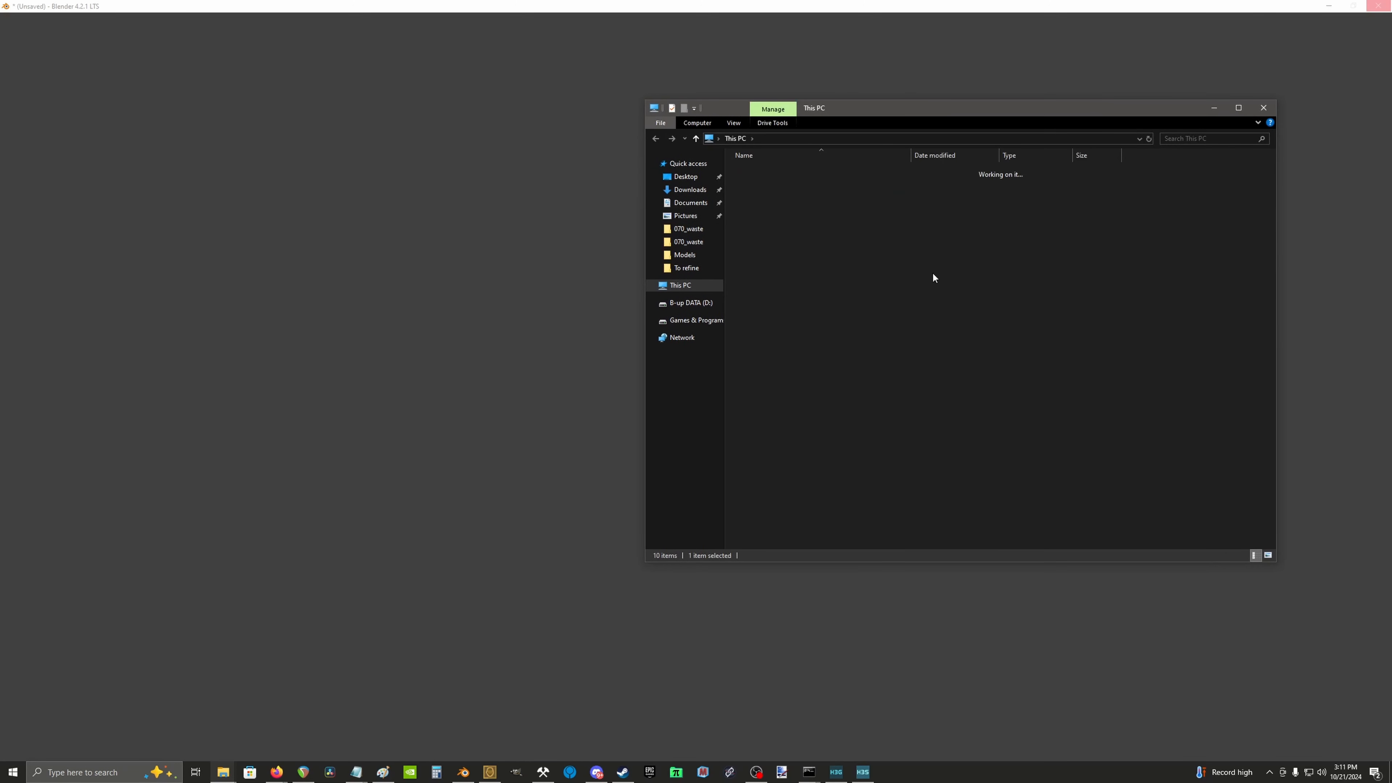
pyautogui.doubleClick(793, 285)
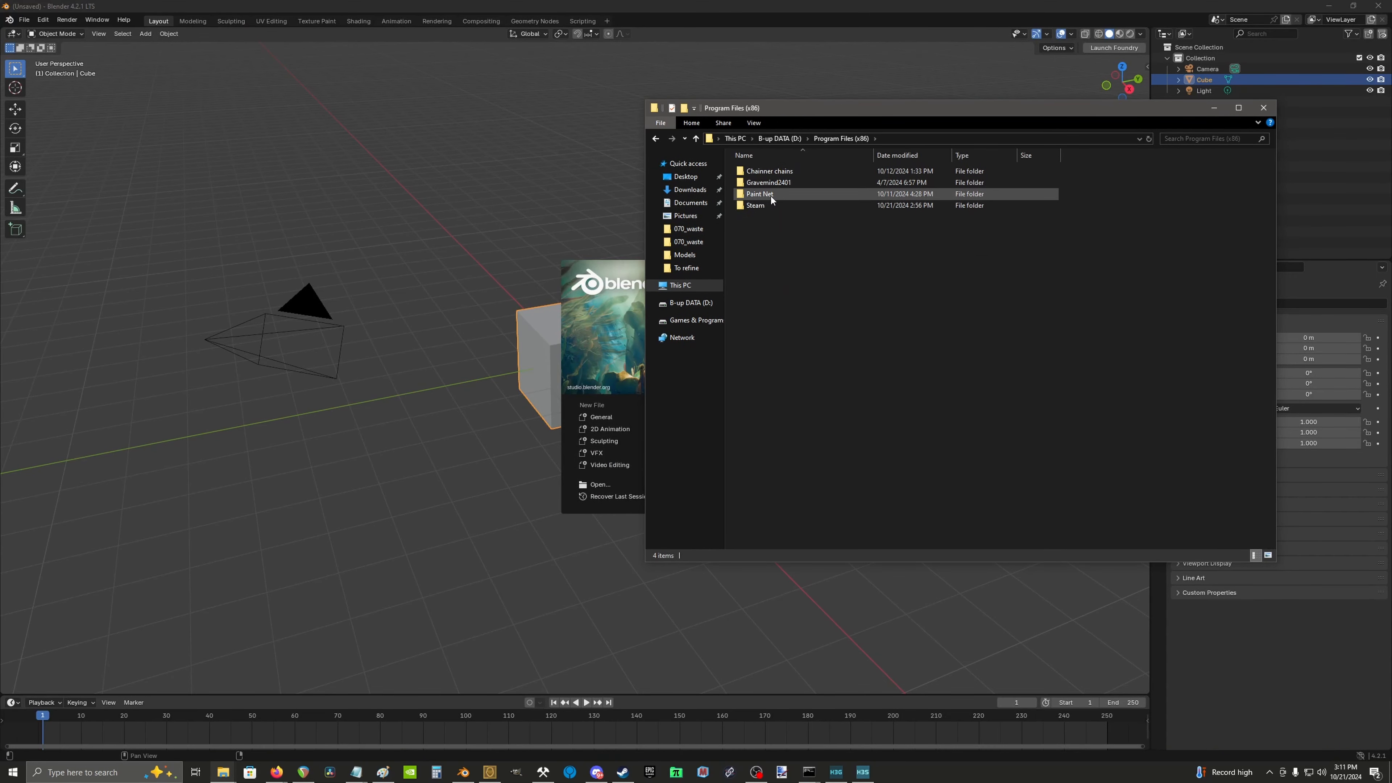
pyautogui.doubleClick(763, 206)
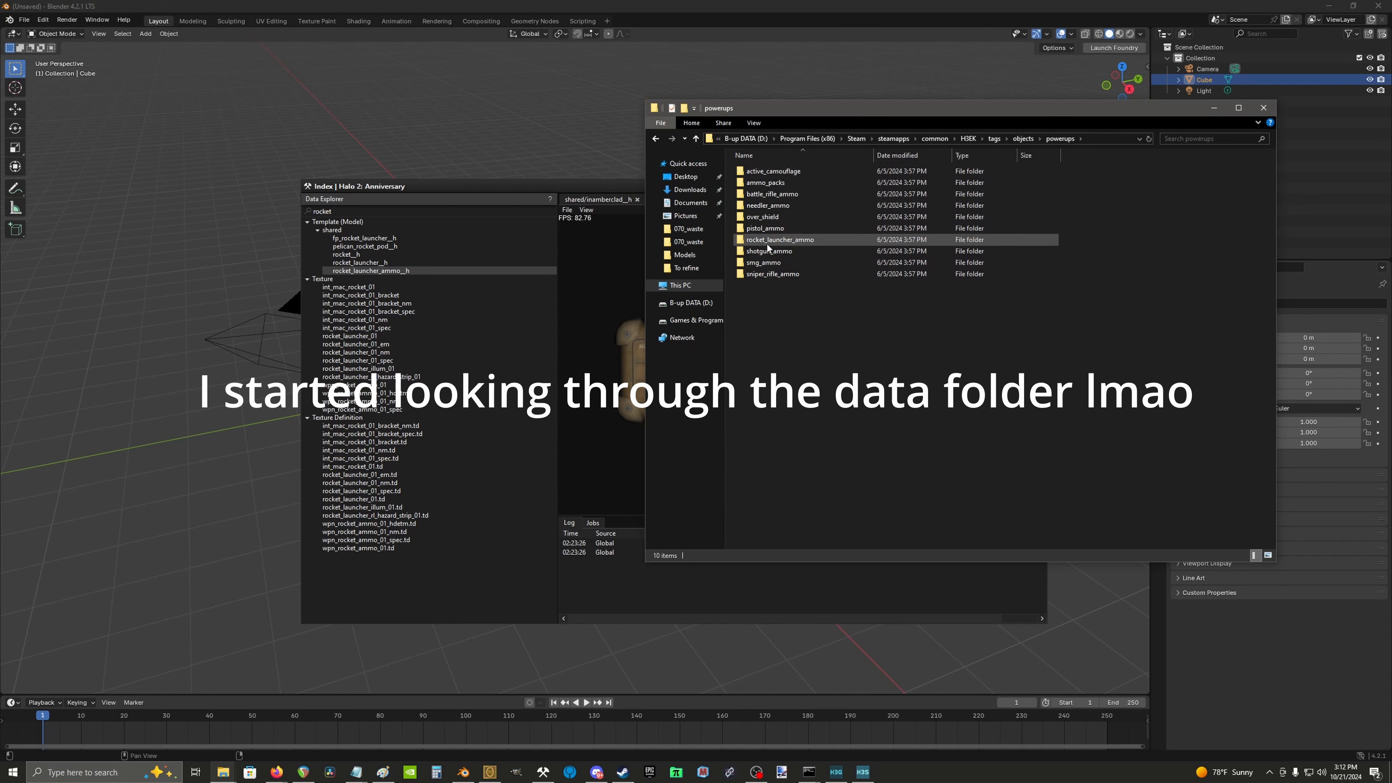
pyautogui.doubleClick(778, 239)
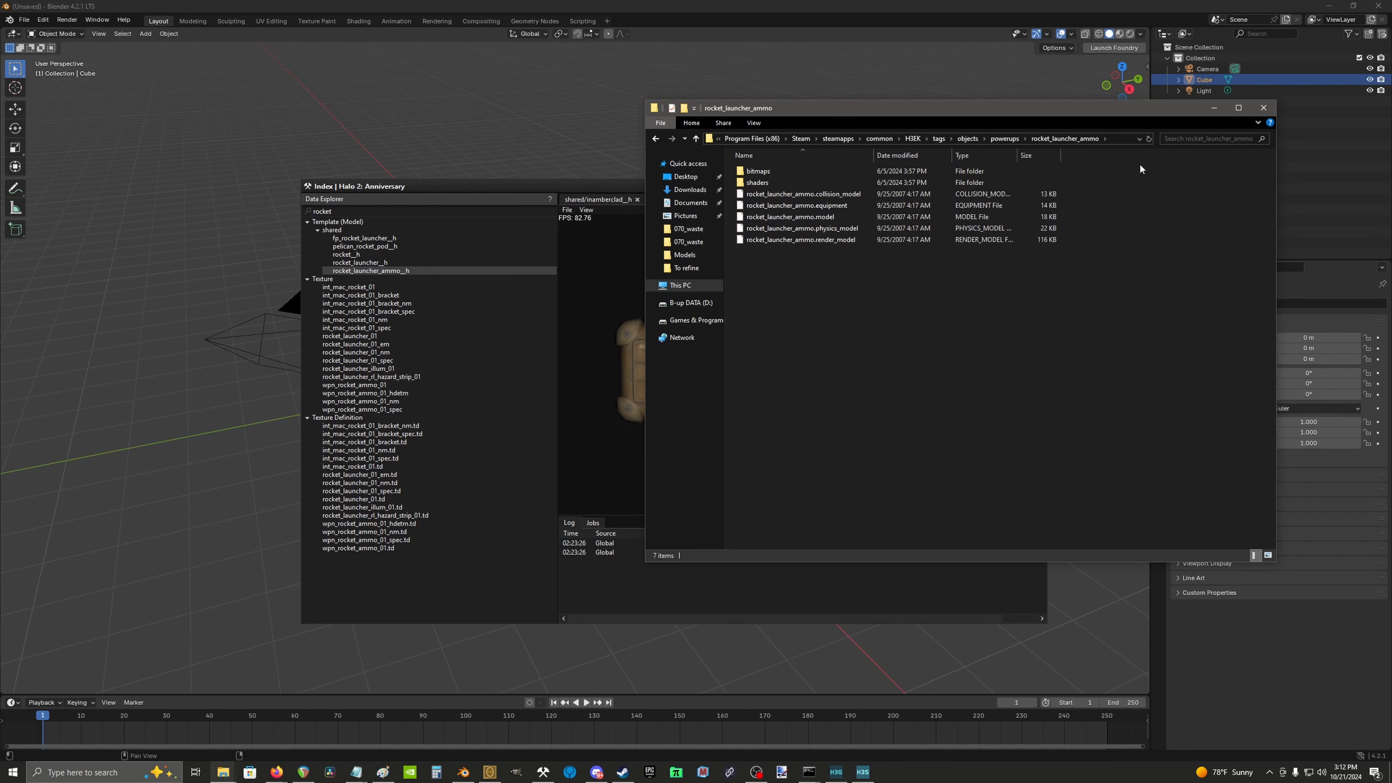
# Step: Open a command prompt in the H3EK root folder and move its window clear of the folder's address path
pyautogui.click(908, 138)
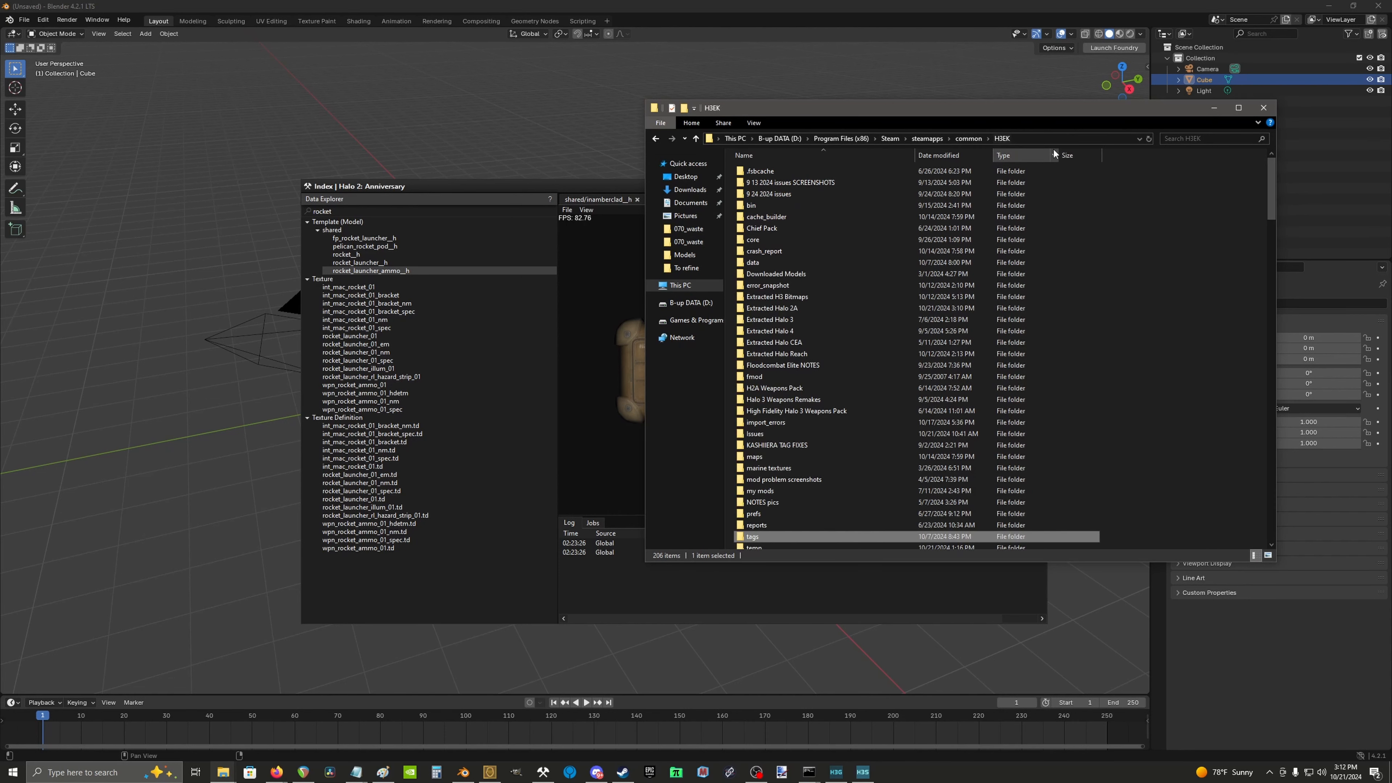
pyautogui.click(1061, 140)
pyautogui.write('cmd')
pyautogui.press('Return')
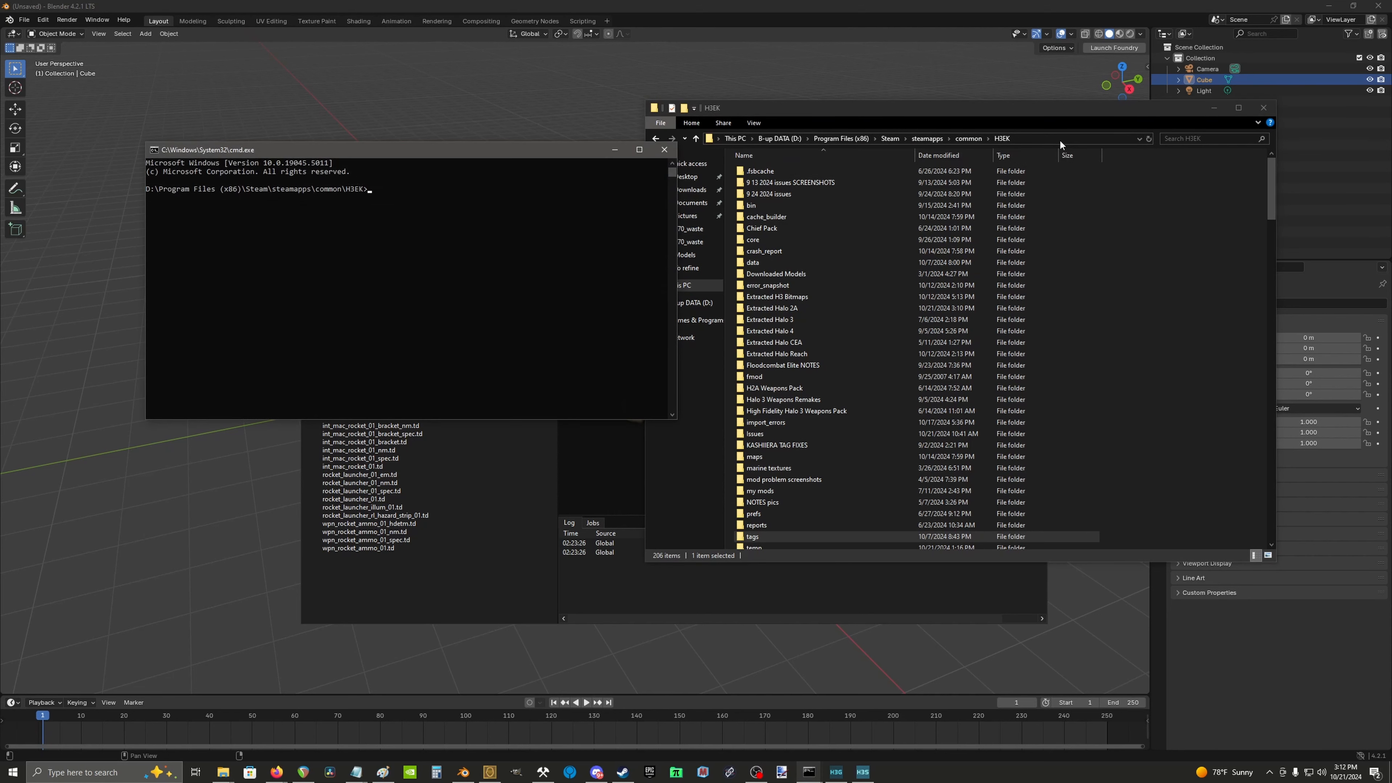
pyautogui.moveTo(483, 151); pyautogui.dragTo(1110, 319)
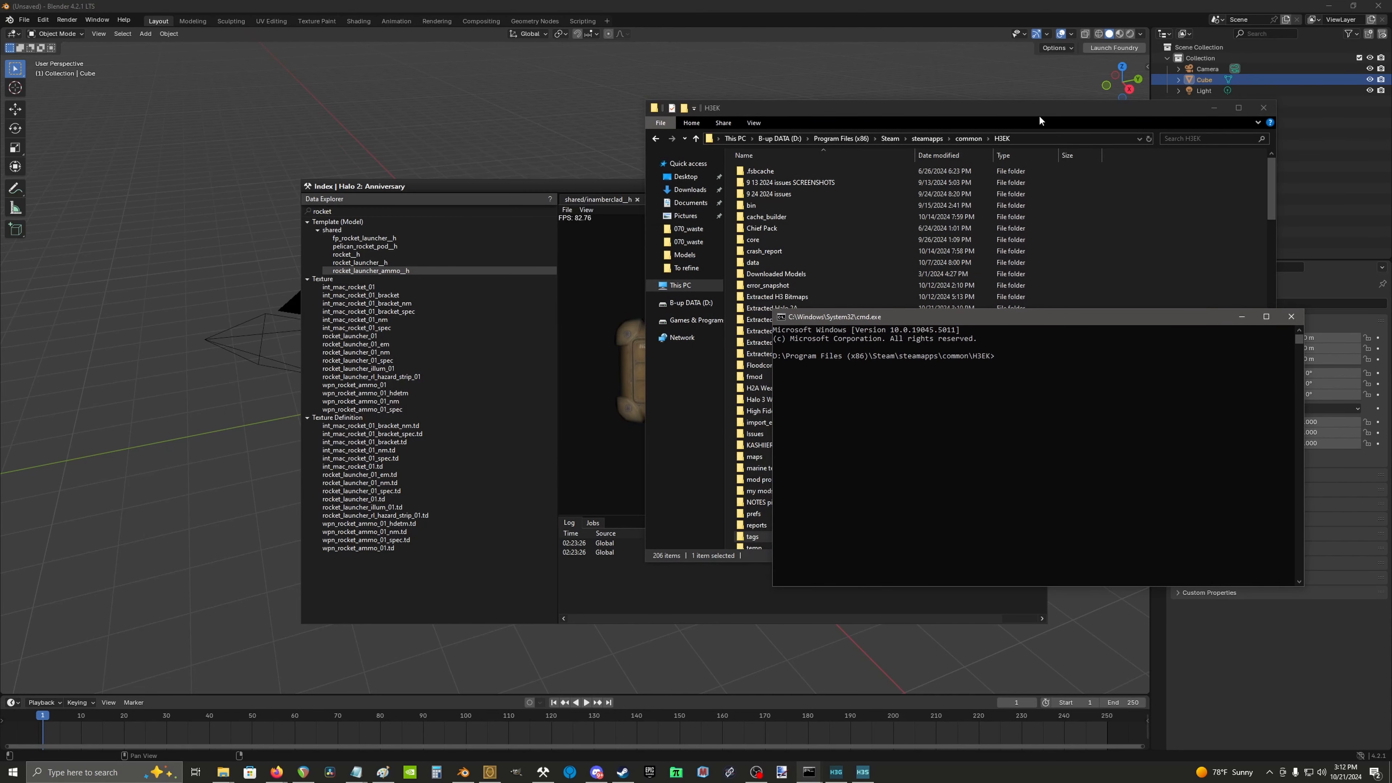
# Step: Return to the rocket_launcher_ammo tag folder and copy its path from "tags" onward
pyautogui.moveTo(1039, 117); pyautogui.dragTo(996, 114)
pyautogui.hotkey('alt', 'Left')
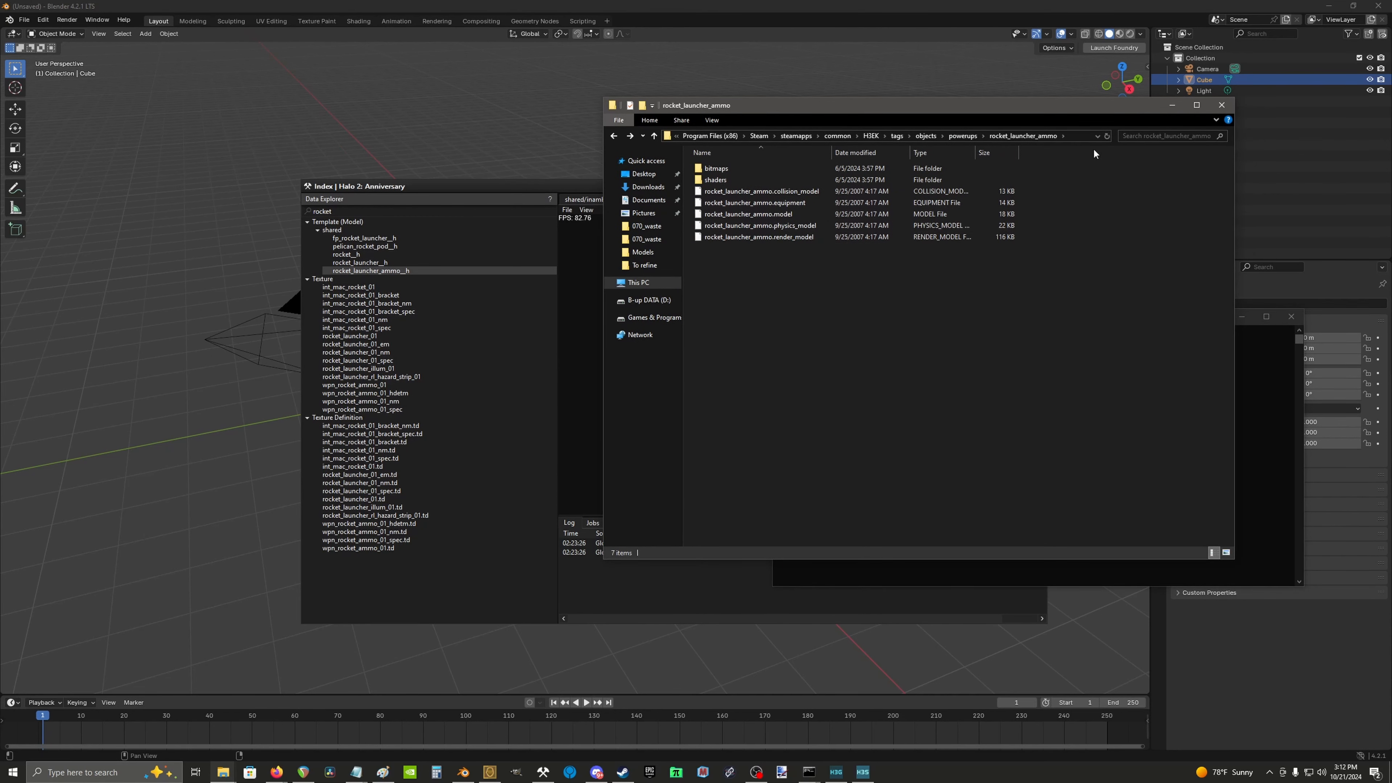
pyautogui.click(1084, 135)
pyautogui.moveTo(1084, 135); pyautogui.dragTo(844, 139)
pyautogui.hotkey('ctrl', 'c')
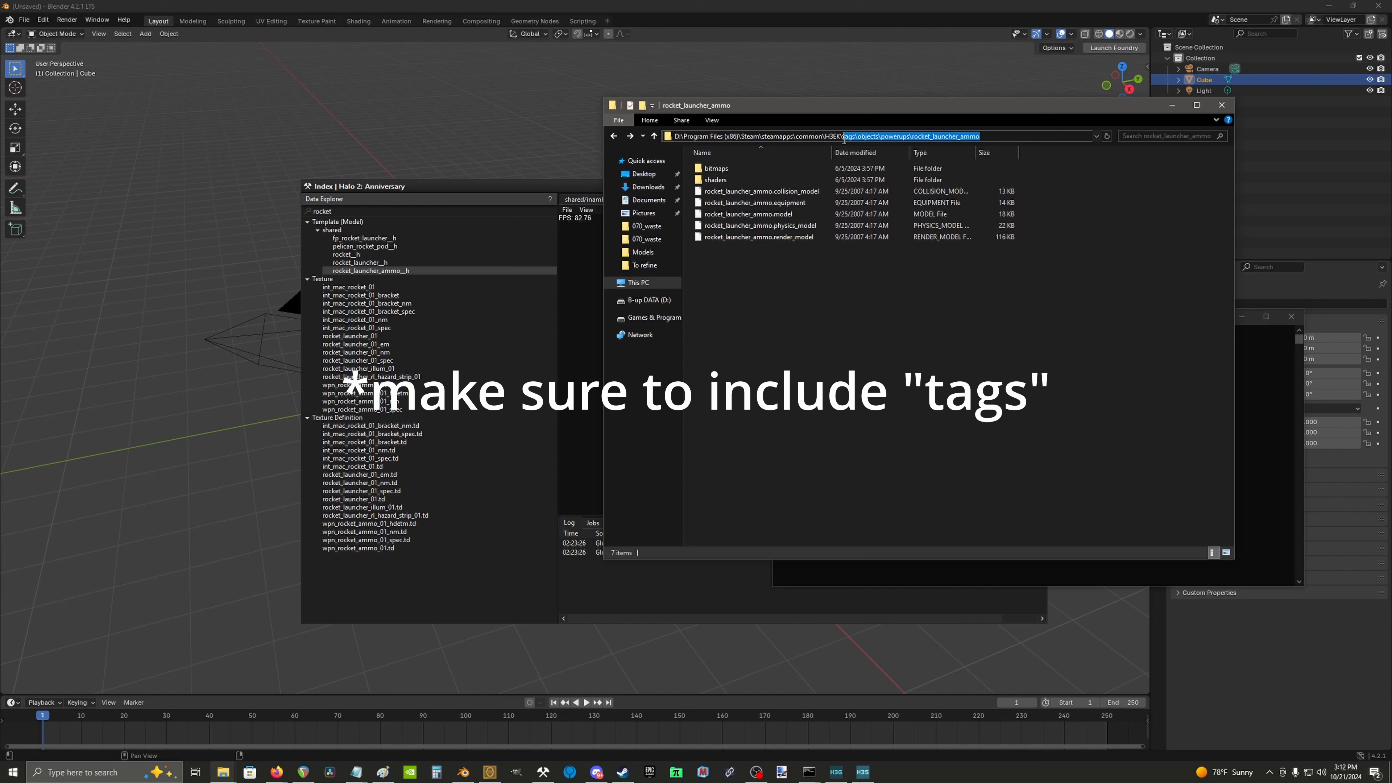
# Step: In the command prompt, run tool extract-import-info "tags\objects\powerups\rocket_launcher_ammo\rocket_launcher_ammo.render_model"
pyautogui.click(1261, 453)
pyautogui.write('tool ext')
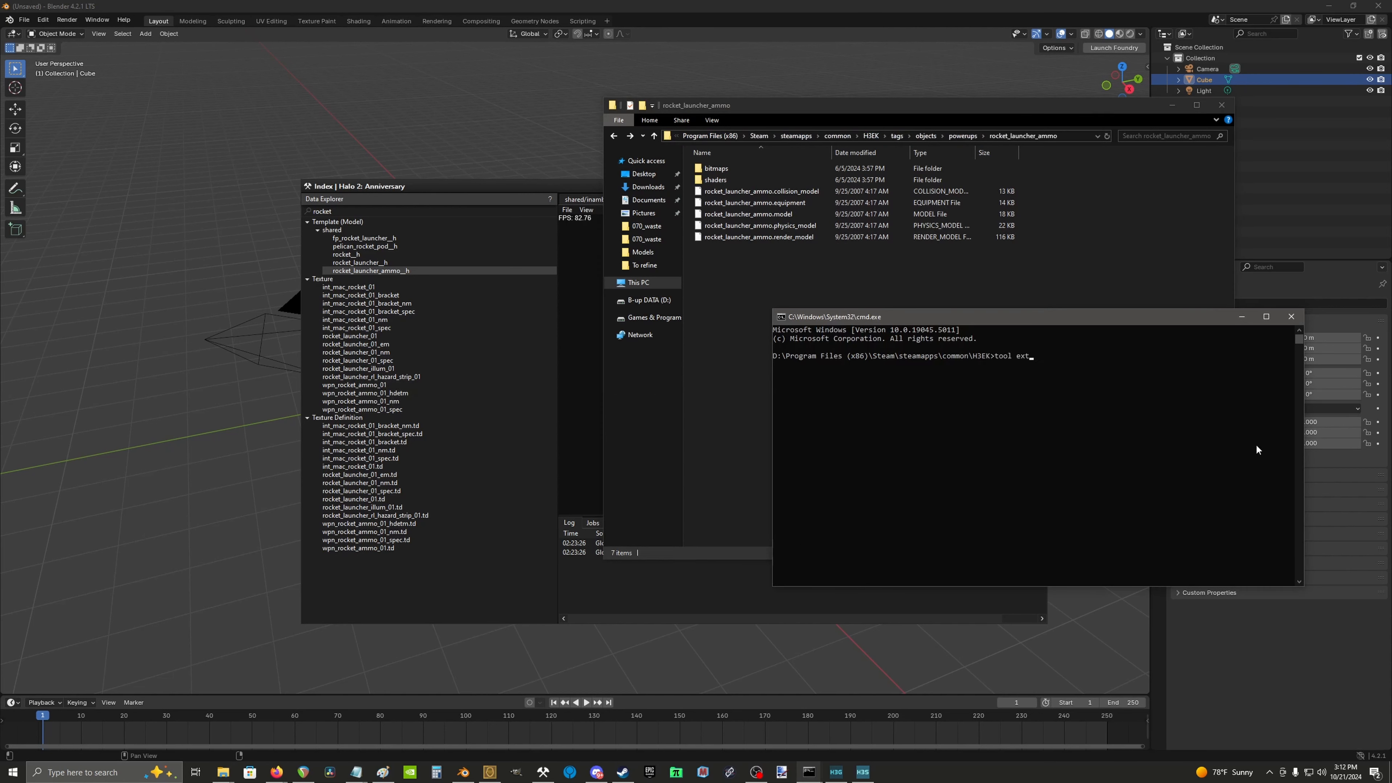
pyautogui.write('ract-import-info "')
pyautogui.hotkey('ctrl', 'v')
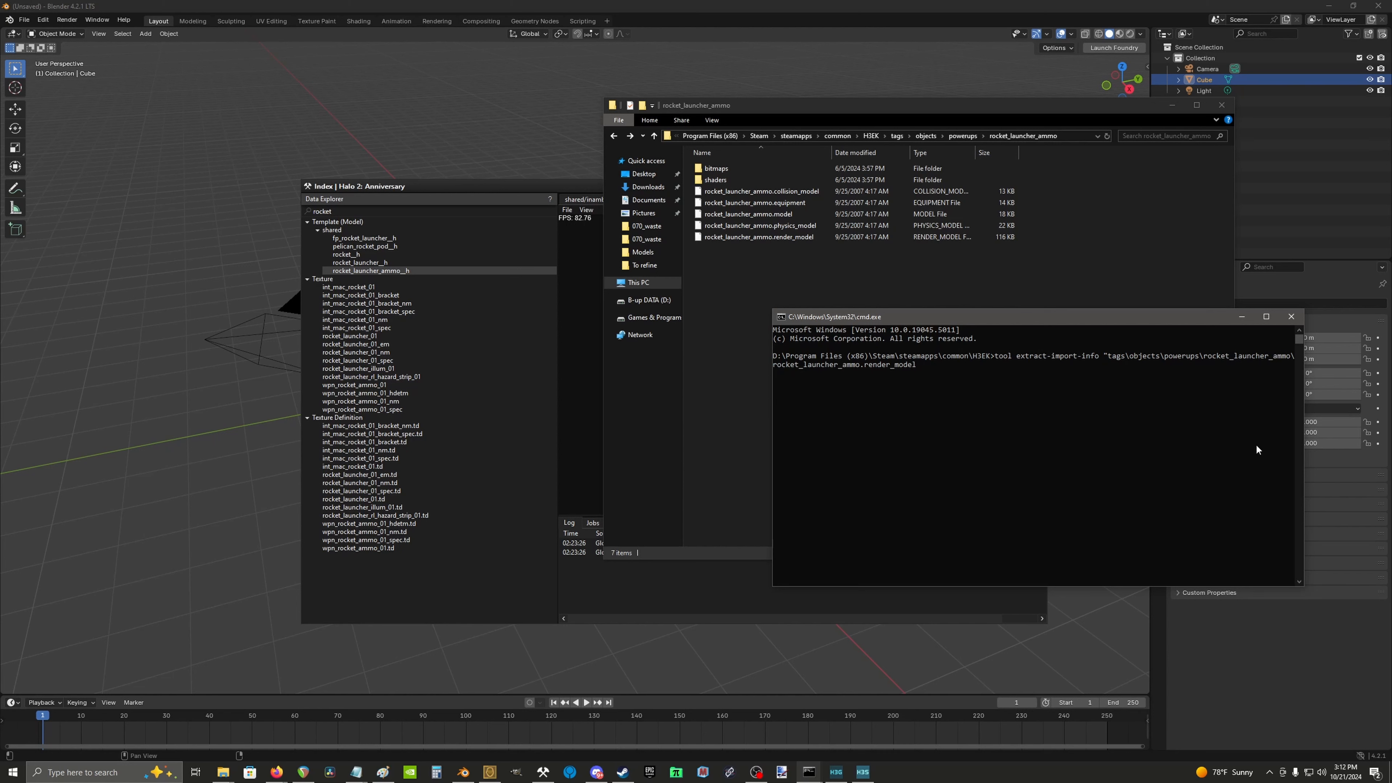
pyautogui.write('"')
pyautogui.press('Return')
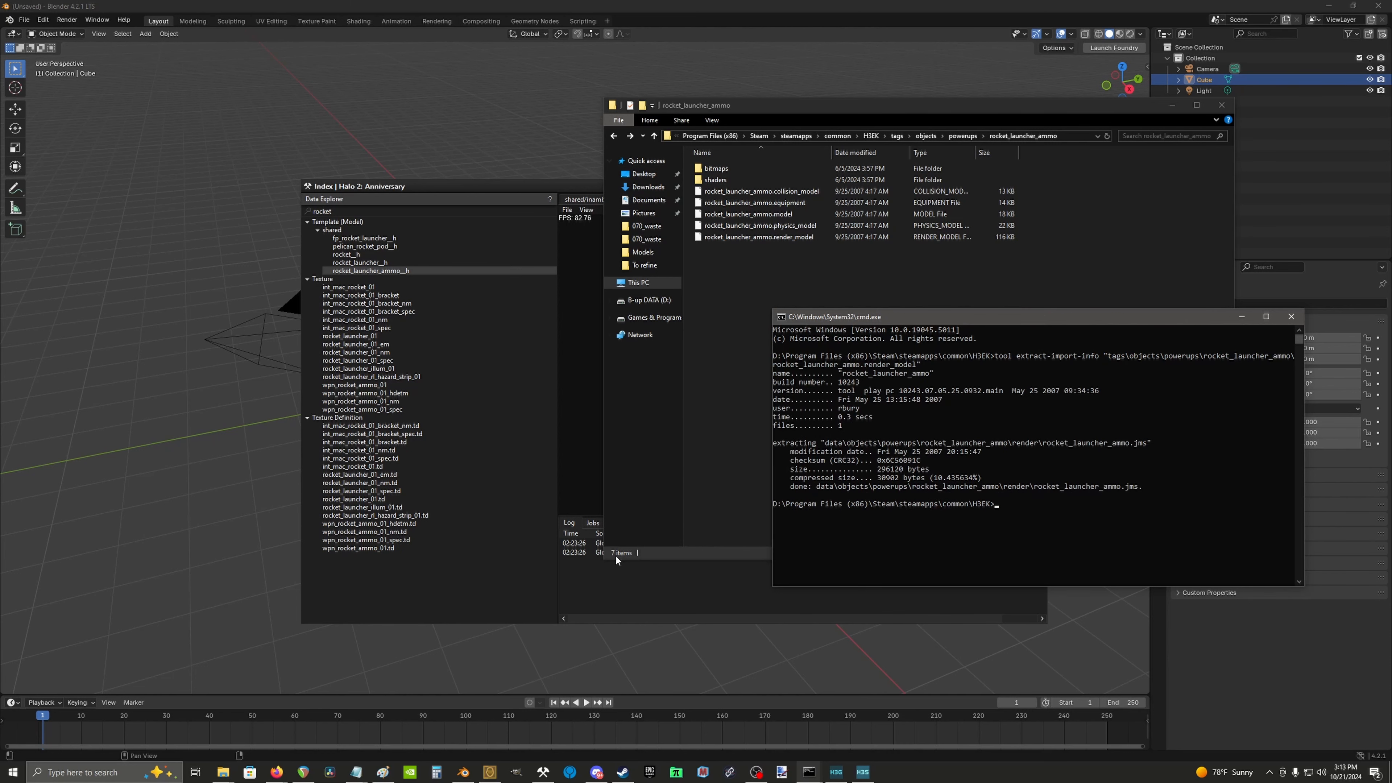
# Step: Switch to Blender and delete the default cube from the scene
pyautogui.click(312, 26)
pyautogui.click(583, 337)
pyautogui.press('Delete')
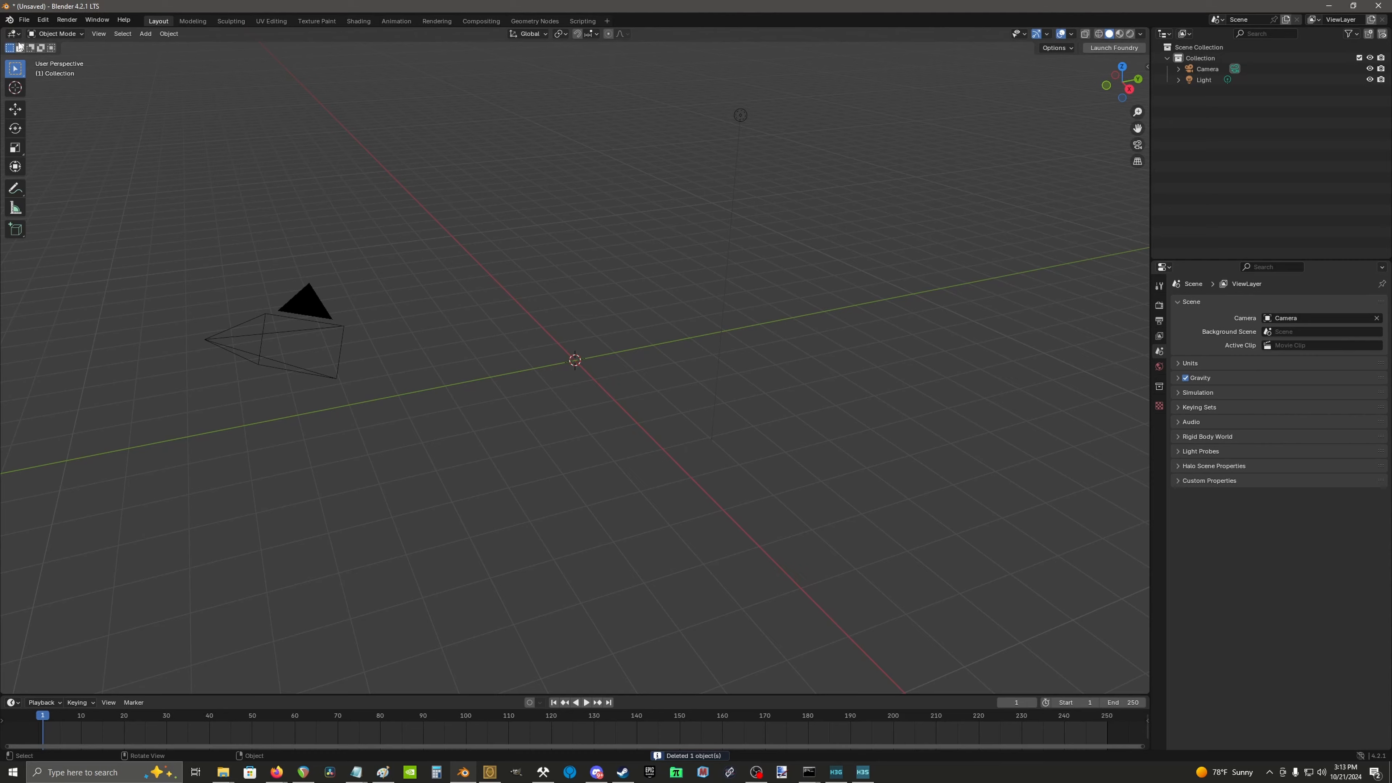
# Step: Save the scene as h2a_rocket_launcher_ammo.blend in the Models folder
pyautogui.hotkey('ctrl', 's')
pyautogui.click(590, 589)
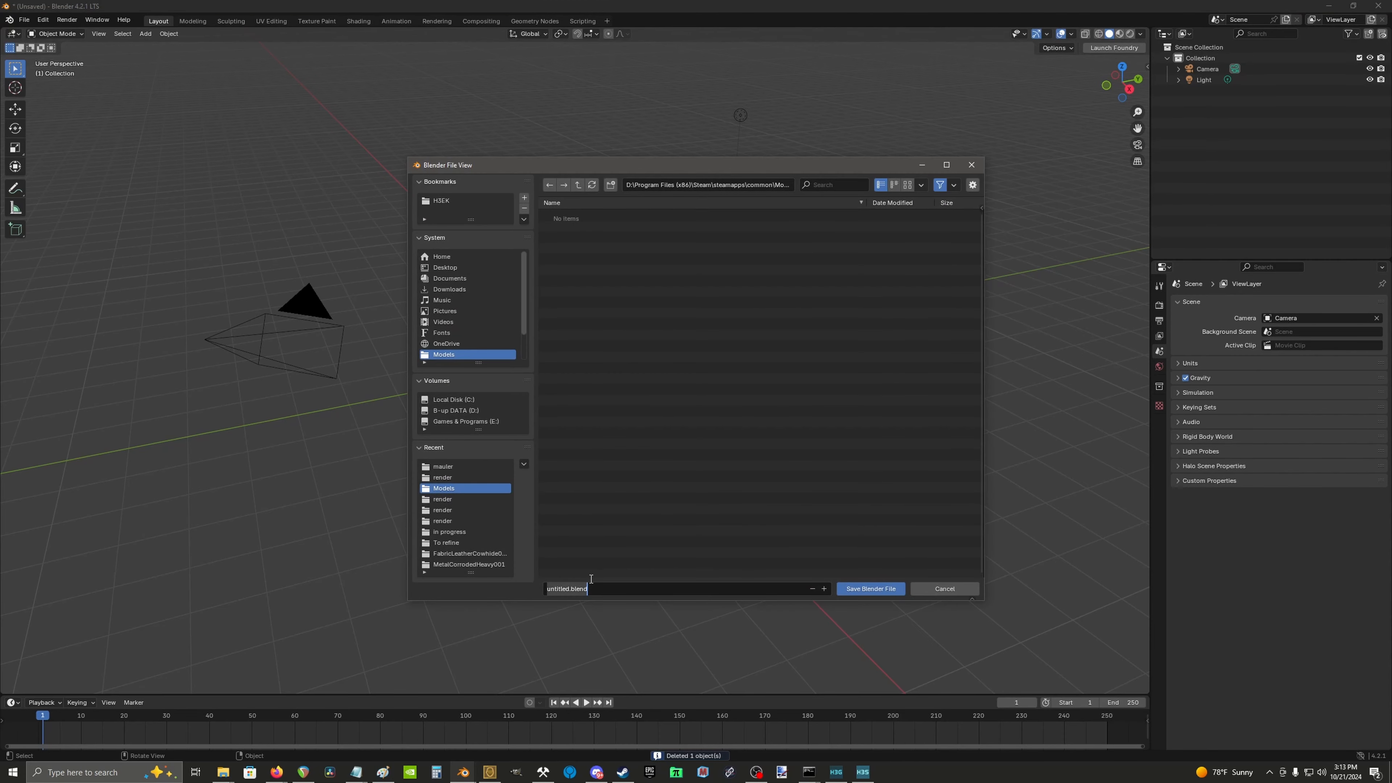
pyautogui.write('h2a_rocket_launcher_ammo')
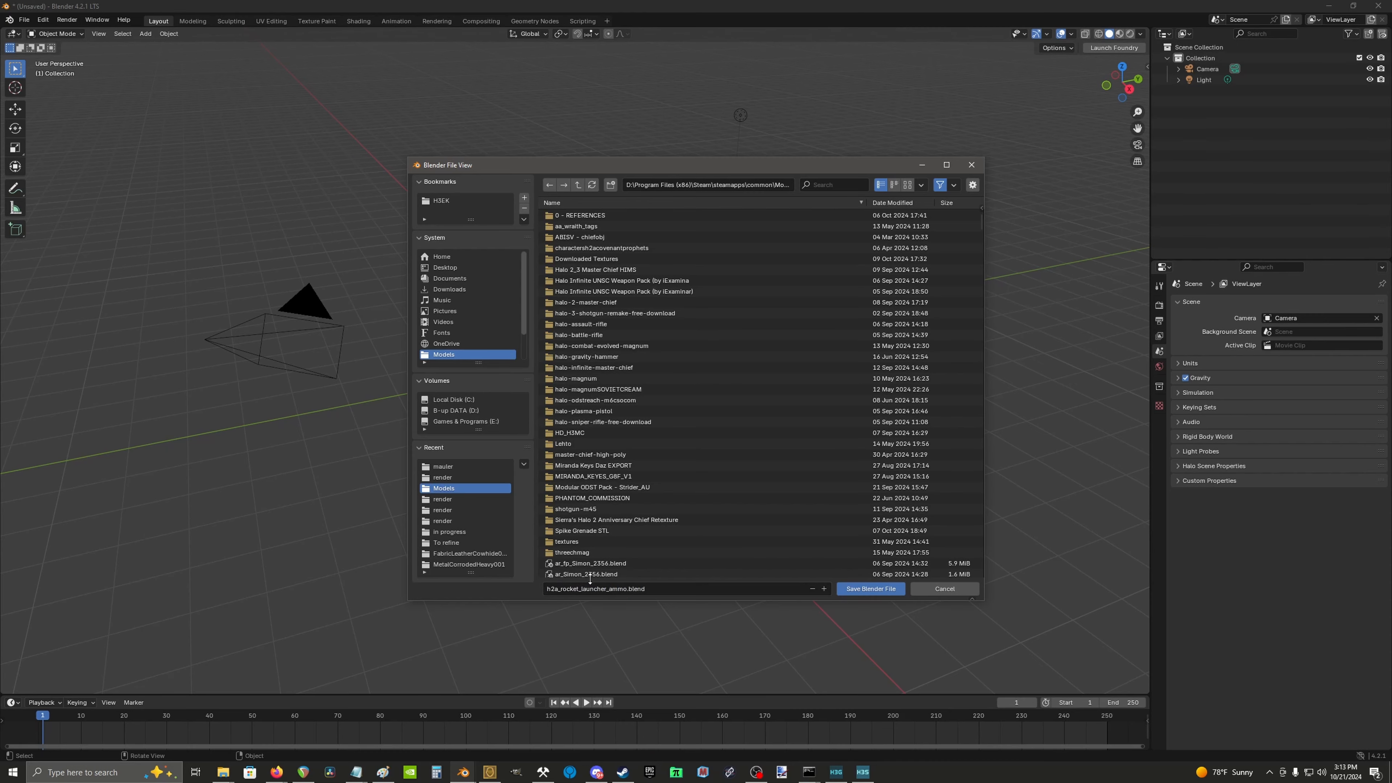
pyautogui.press('Return')
# Step: Start a Halo Jointed Model Skeleton (.jms) import and copy the rocket_launcher_ammo tag folder's full path from File Explorer
pyautogui.click(23, 21)
pyautogui.moveTo(58, 175)
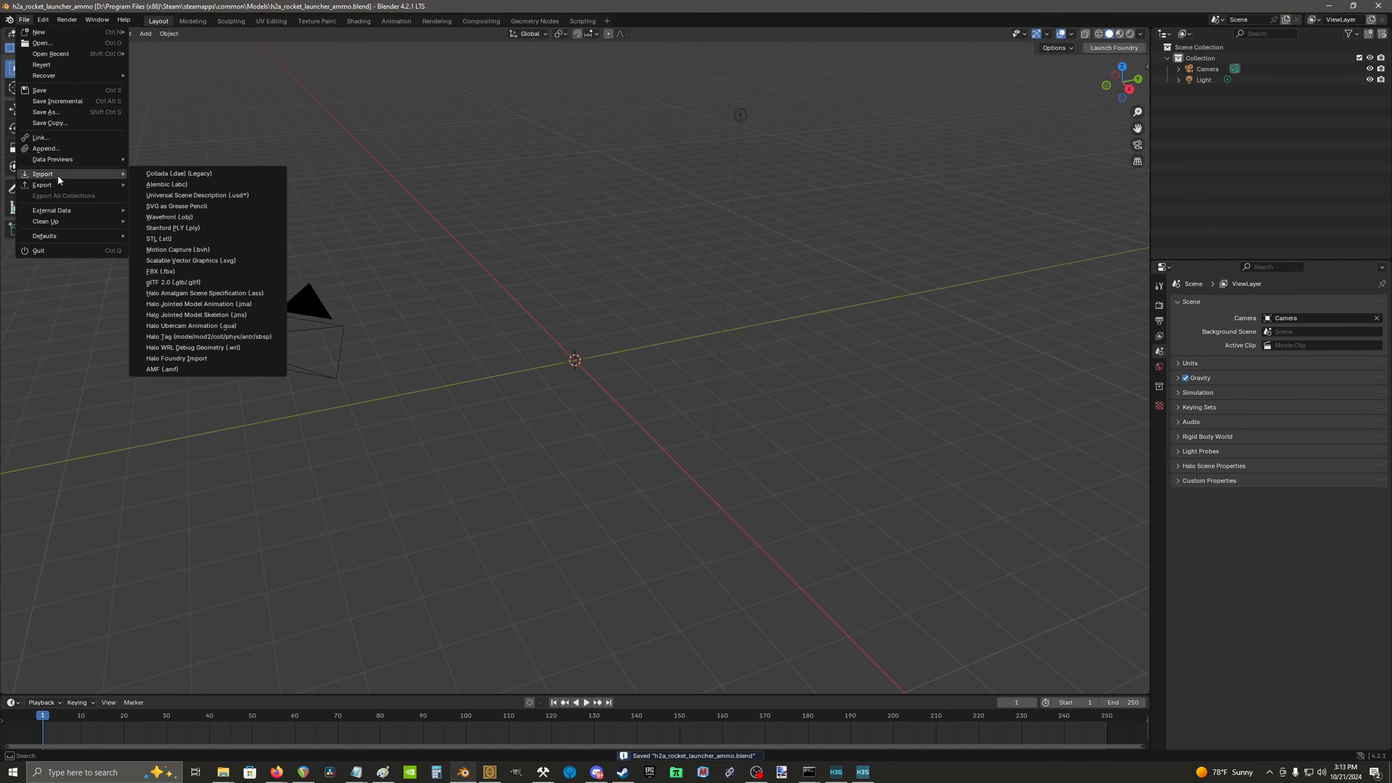
pyautogui.click(247, 319)
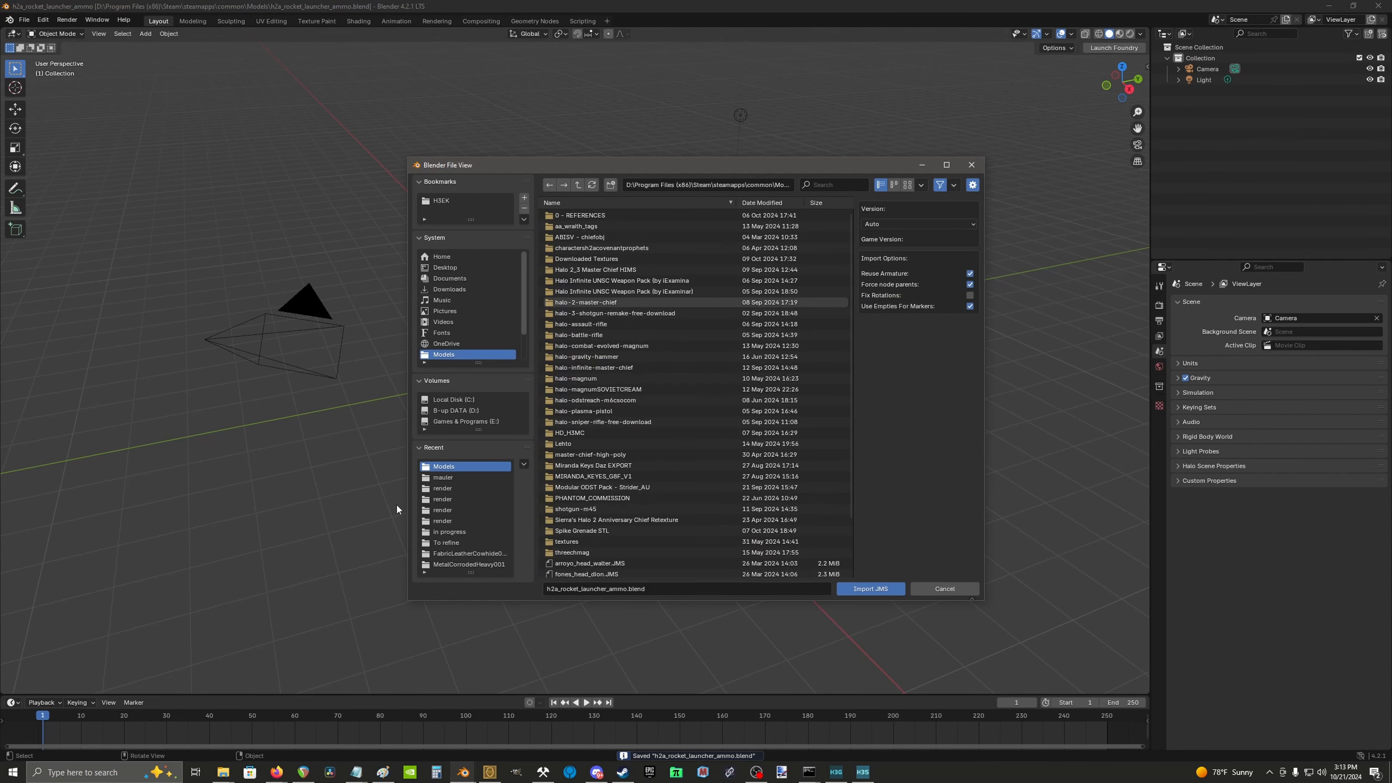
pyautogui.hotkey('alt', 'Tab')
pyautogui.hotkey('alt', 'Tab')
pyautogui.hotkey('alt', 'Tab')
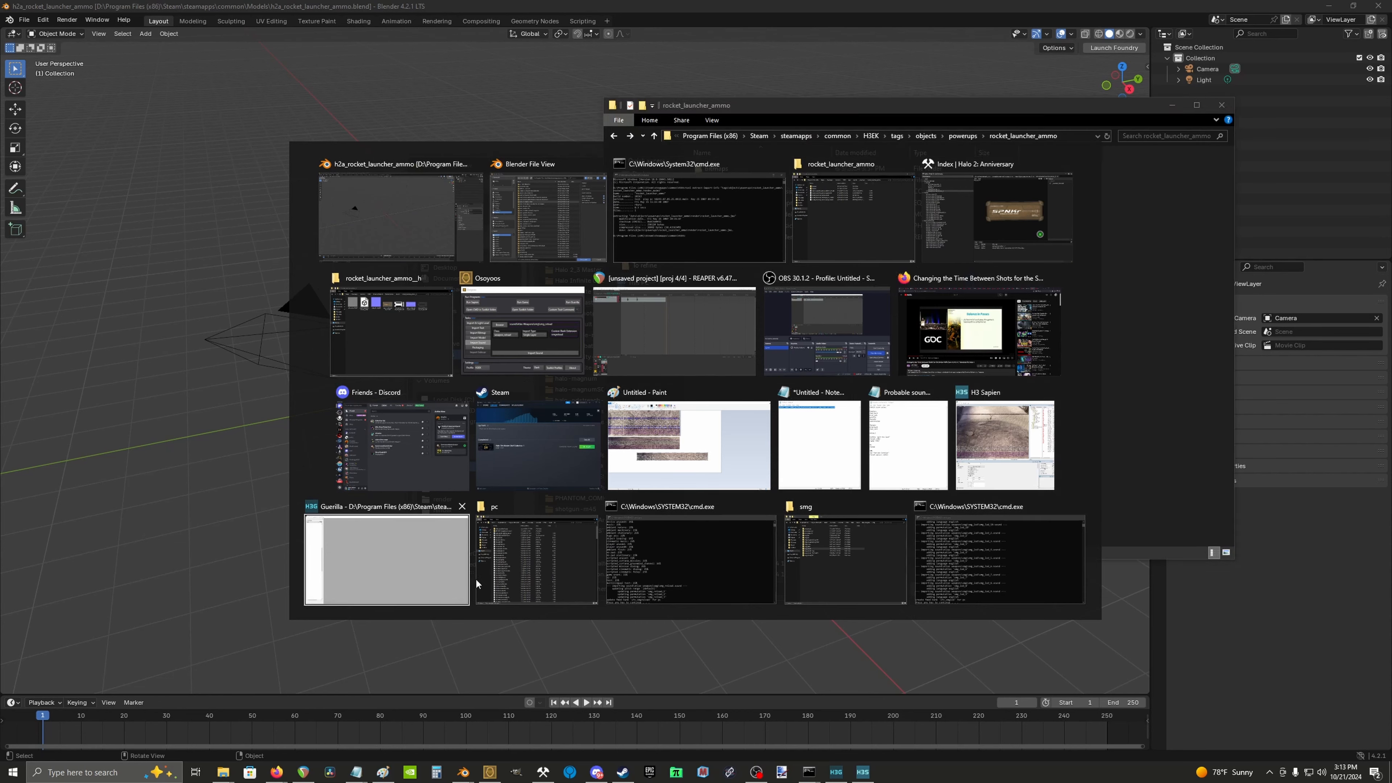
pyautogui.click(1072, 141)
pyautogui.hotkey('ctrl', 'c')
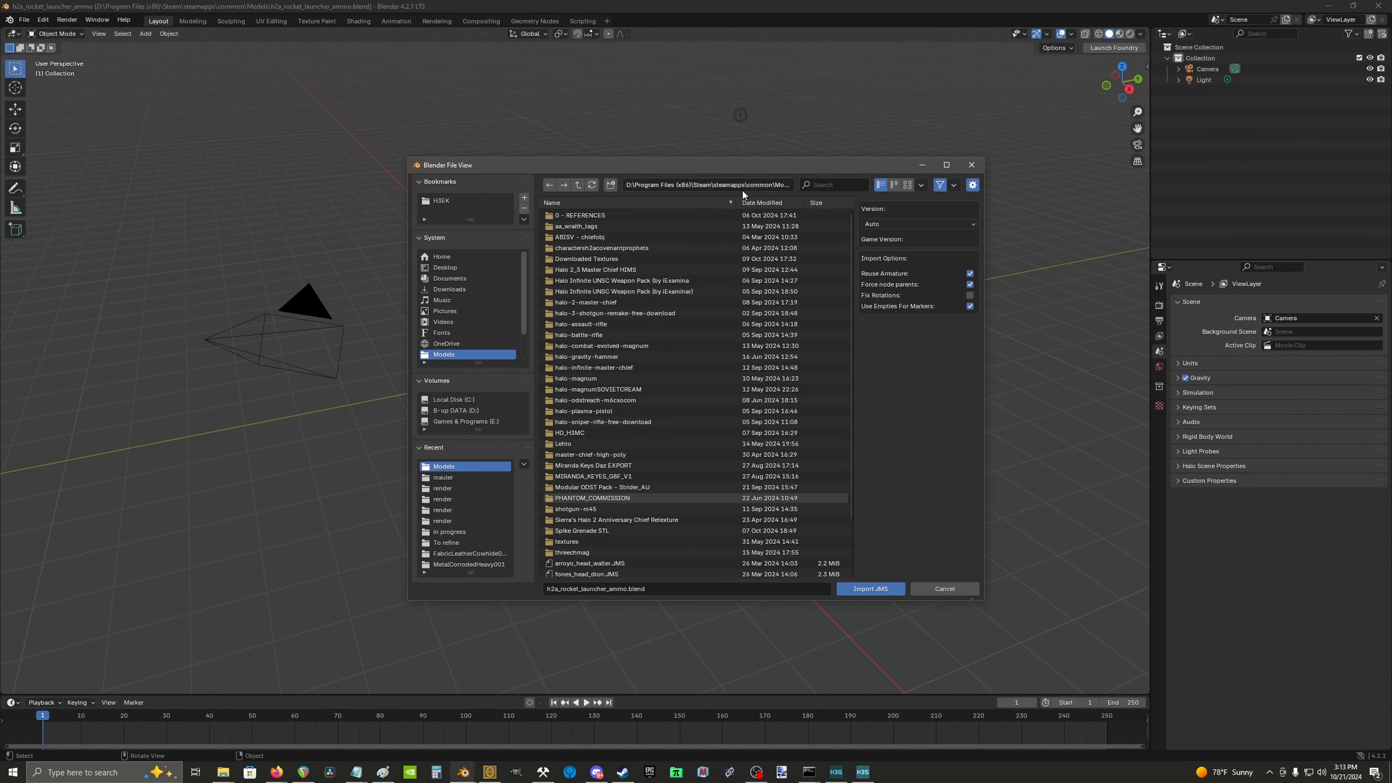
# Step: Point the import at H3EK\data\objects\powerups\rocket_launcher_ammo\render and import rocket_launcher_ammo.jms
pyautogui.hotkey('alt', 'Tab')
pyautogui.click(745, 185)
pyautogui.hotkey('ctrl', 'v')
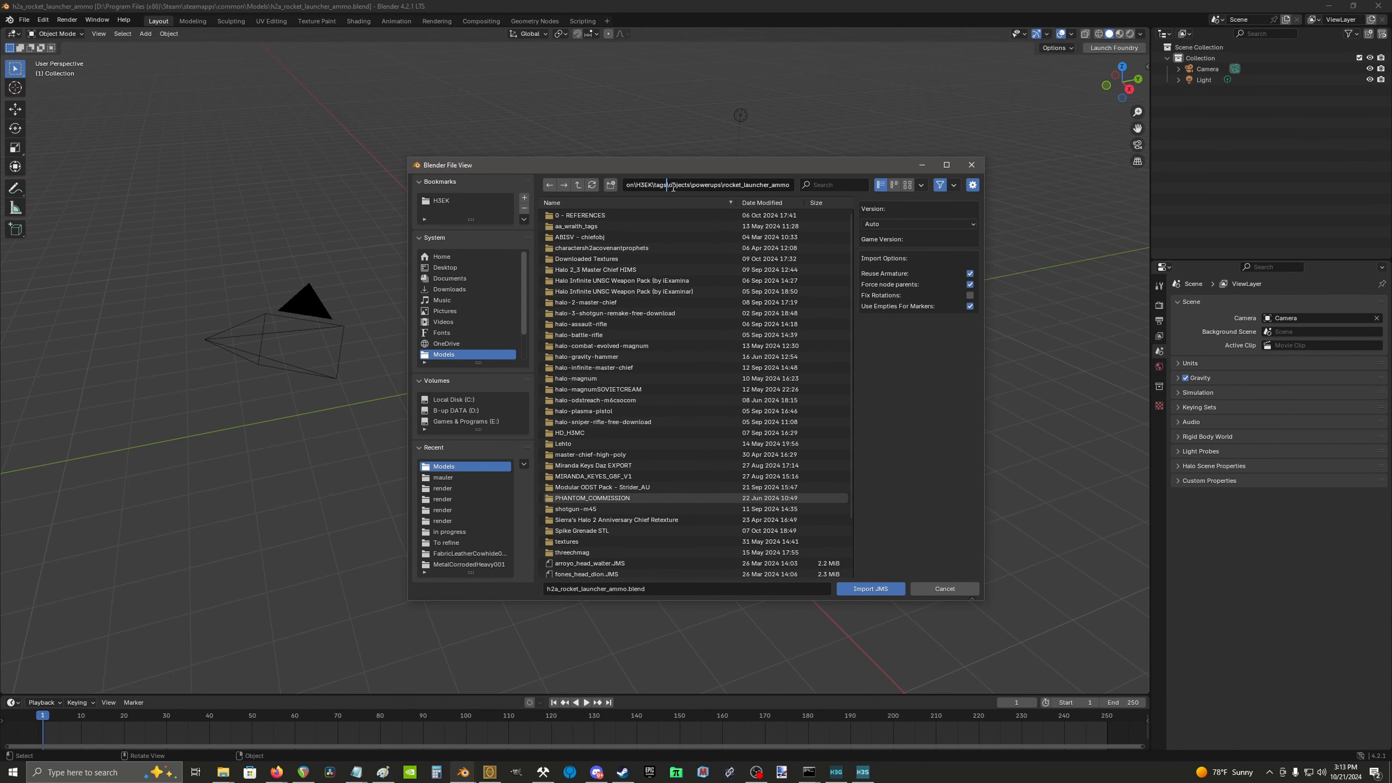
pyautogui.press('Return')
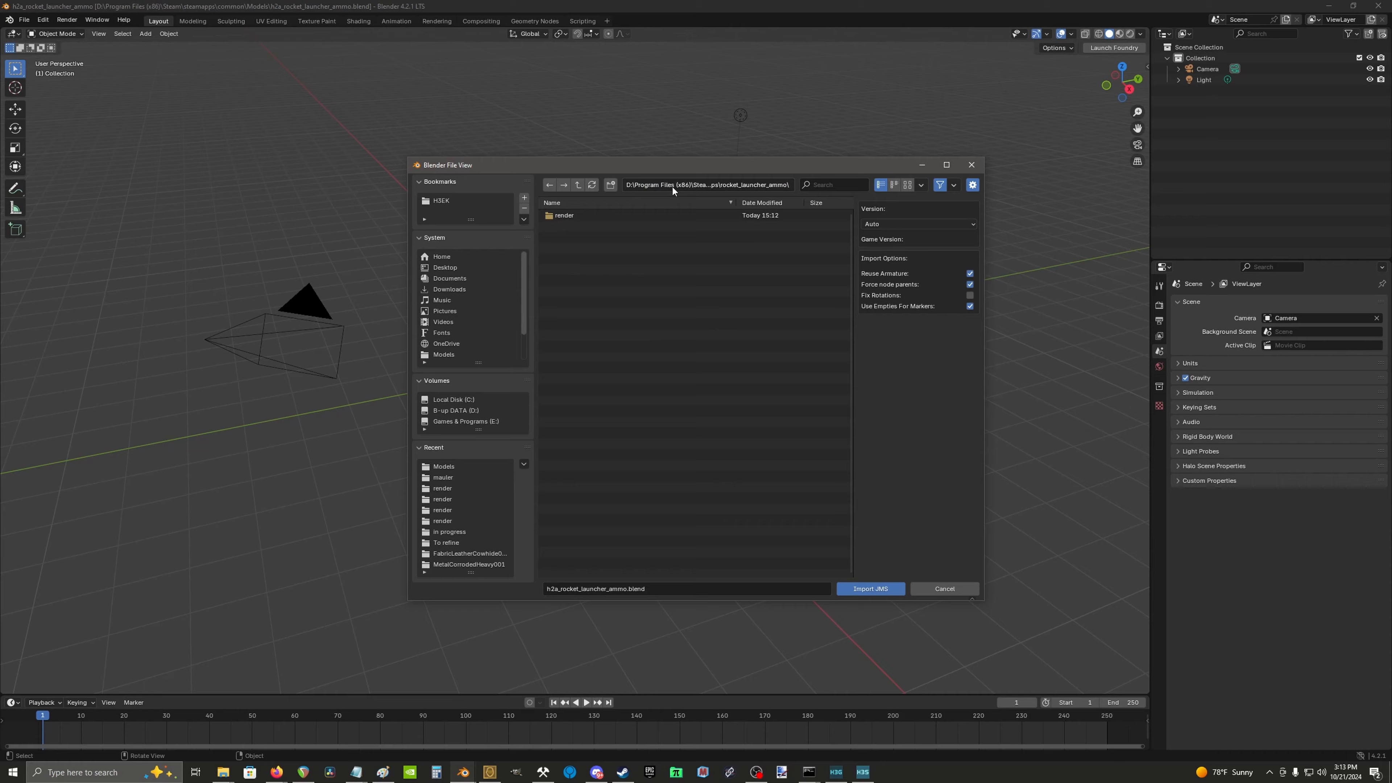
pyautogui.doubleClick(597, 214)
pyautogui.doubleClick(595, 214)
# Step: Save the Blender file with the imported Halo 3 rocket ammo model
pyautogui.hotkey('ctrl', 's')
pyautogui.scroll(-10, 658, 345)
pyautogui.keyDown('shift'); pyautogui.moveTo(651, 333); pyautogui.dragTo(561, 411, button='middle'); pyautogui.keyUp('shift')
pyautogui.moveTo(558, 362); pyautogui.dragTo(613, 461, button='middle')
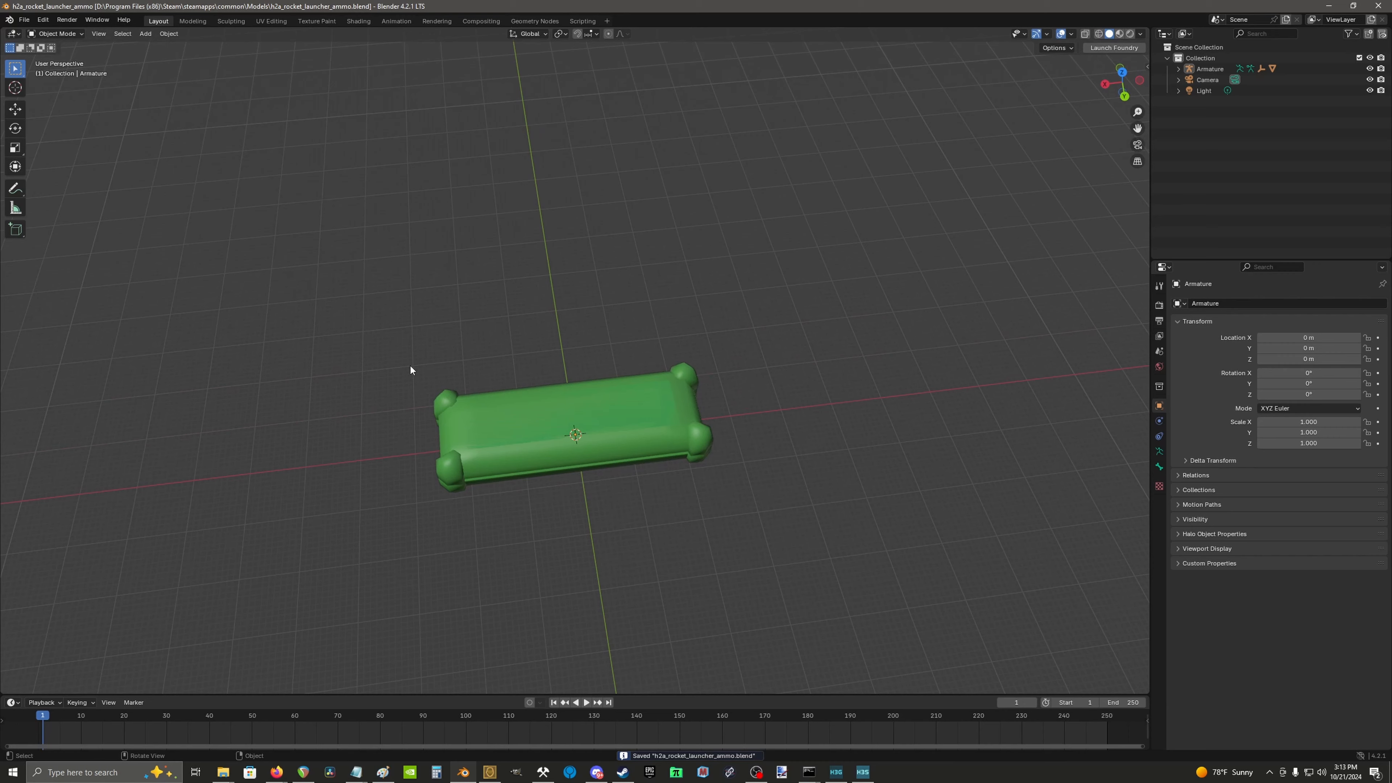
# Step: Start an FBX import and copy the full path of the extracted rocket_launcher_ammo__h folder from File Explorer
pyautogui.click(24, 19)
pyautogui.moveTo(67, 175)
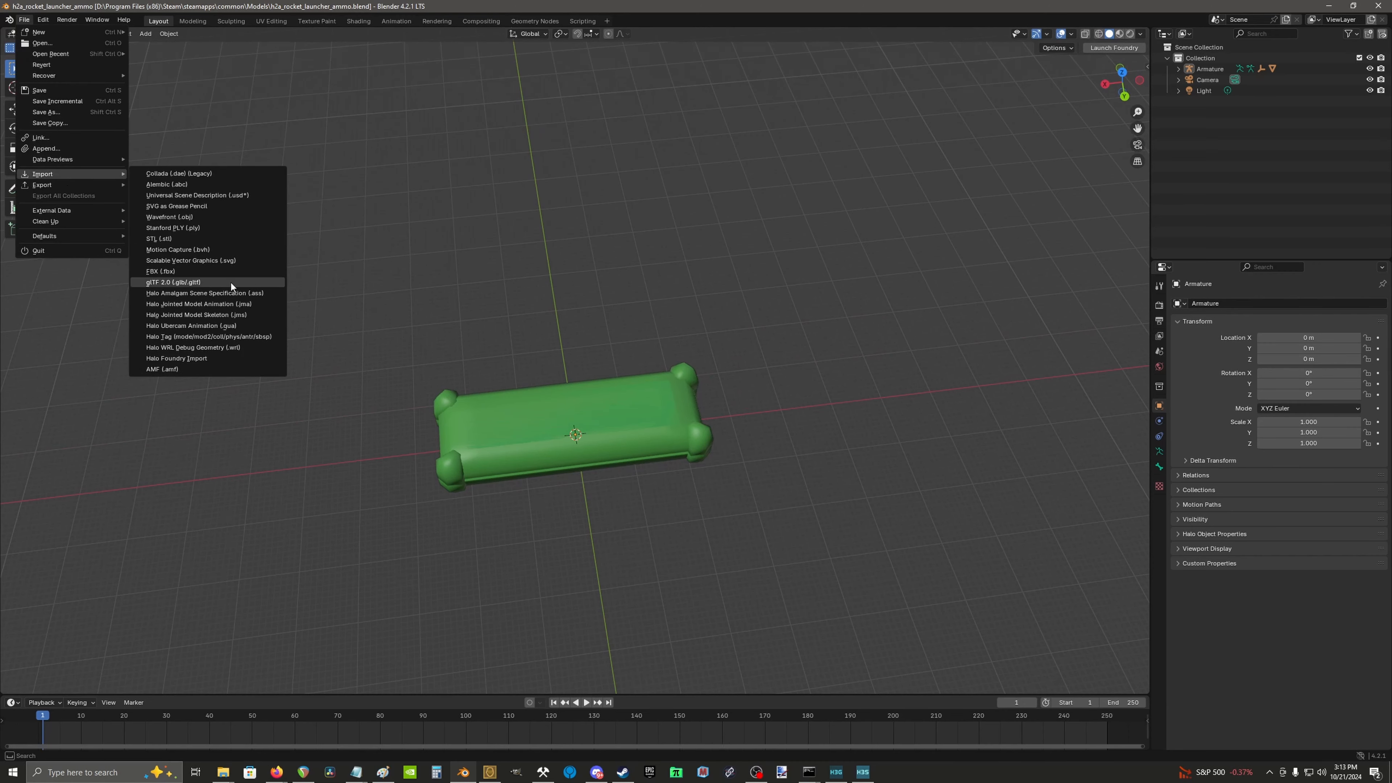
pyautogui.click(186, 272)
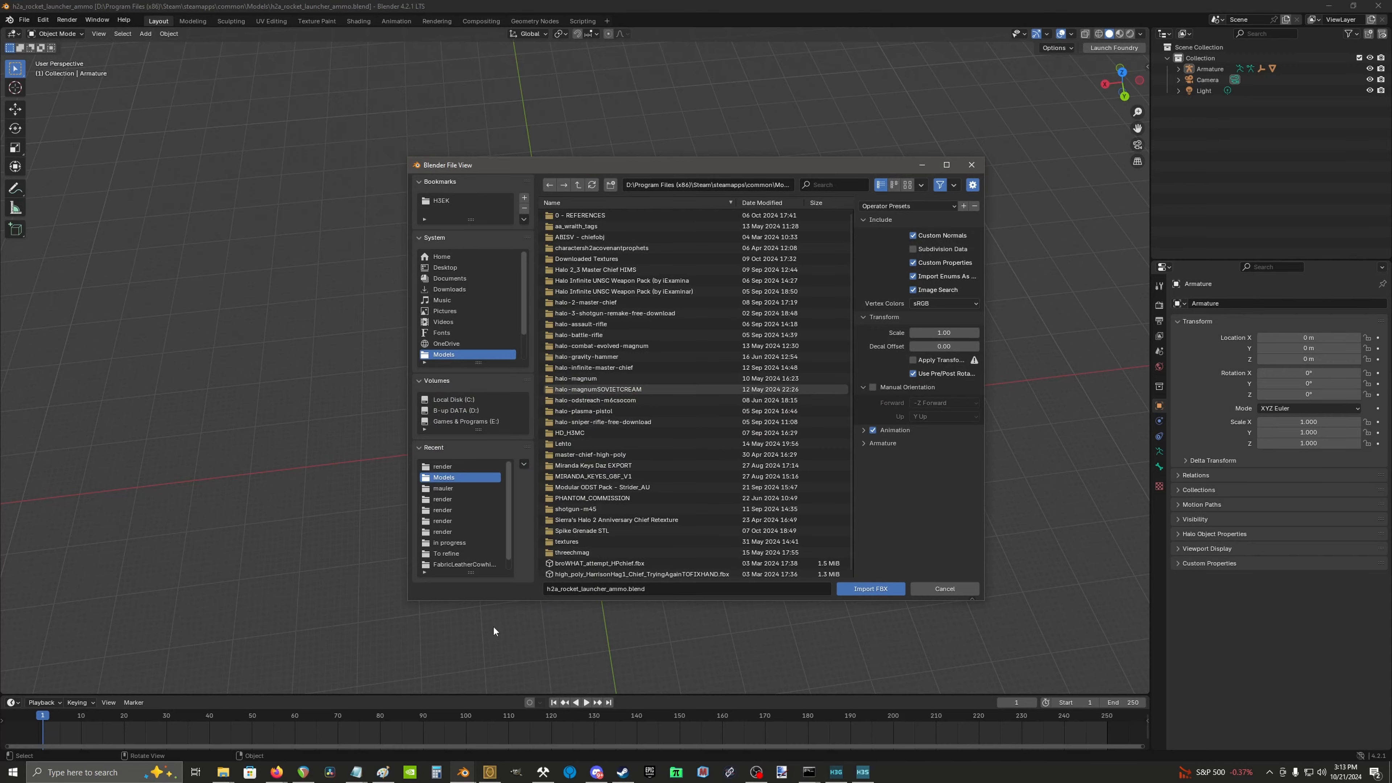
pyautogui.moveTo(225, 770)
pyautogui.click(265, 723)
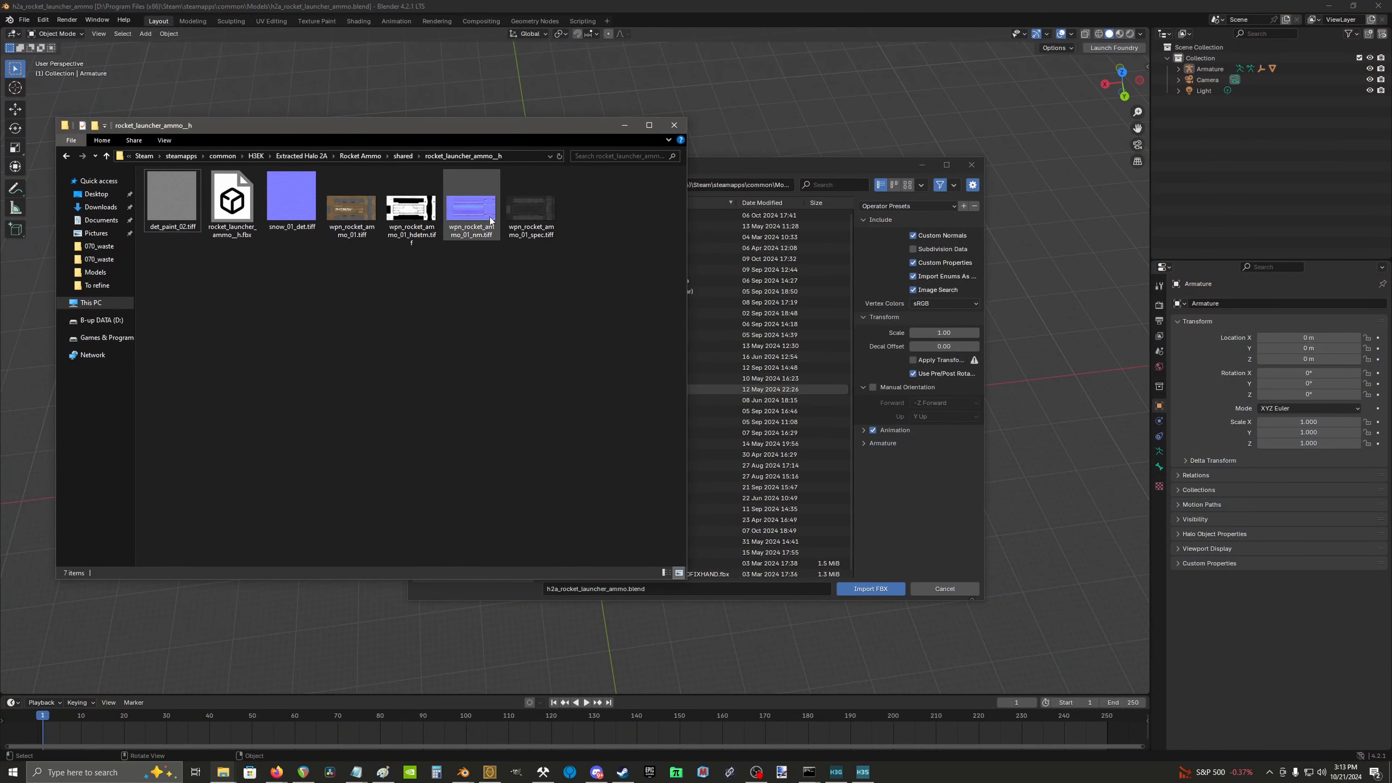
pyautogui.click(515, 158)
pyautogui.hotkey('ctrl', 'c')
# Step: Point the import at Rocket Ammo\shared\rocket_launcher_ammo__h and import rocket_launcher_ammo__h.fbx
pyautogui.click(750, 180)
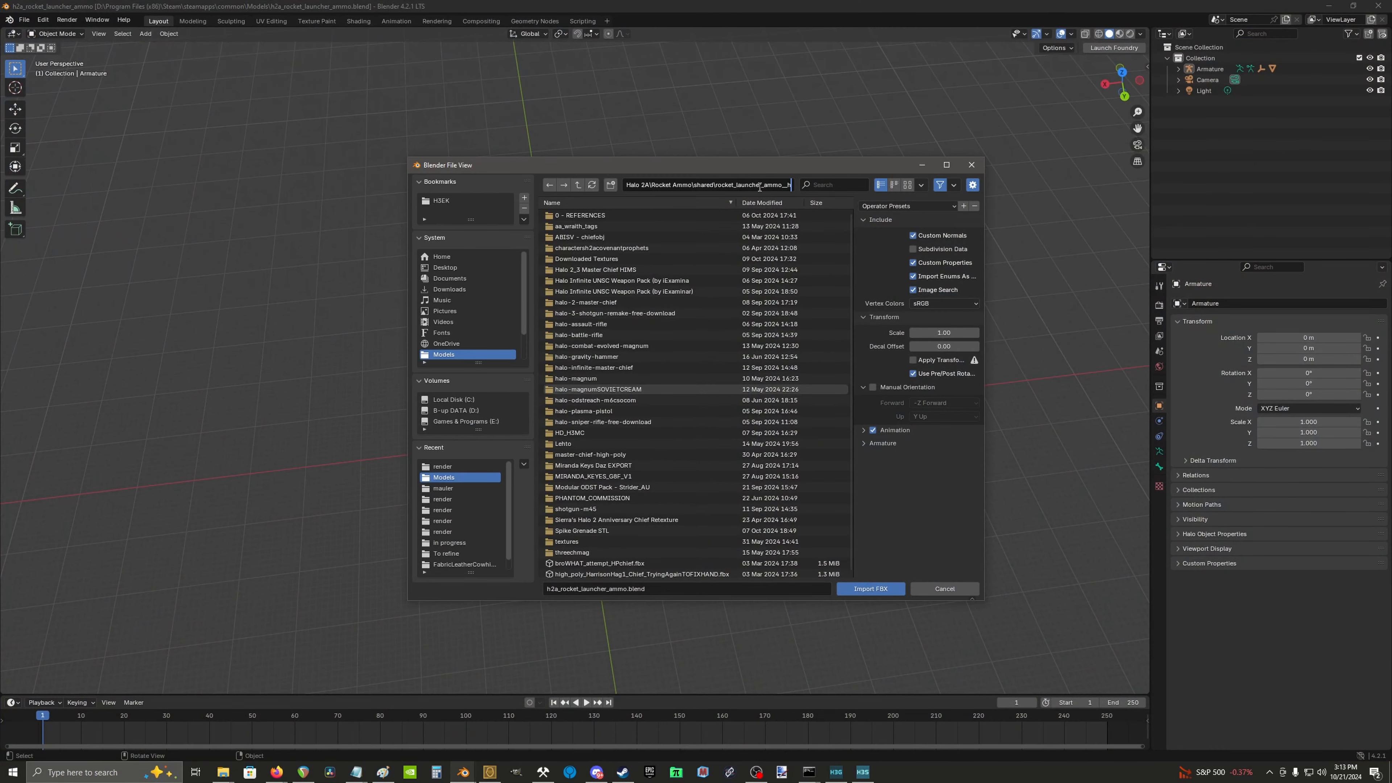
pyautogui.hotkey('ctrl', 'v')
pyautogui.press('Return')
pyautogui.doubleClick(682, 213)
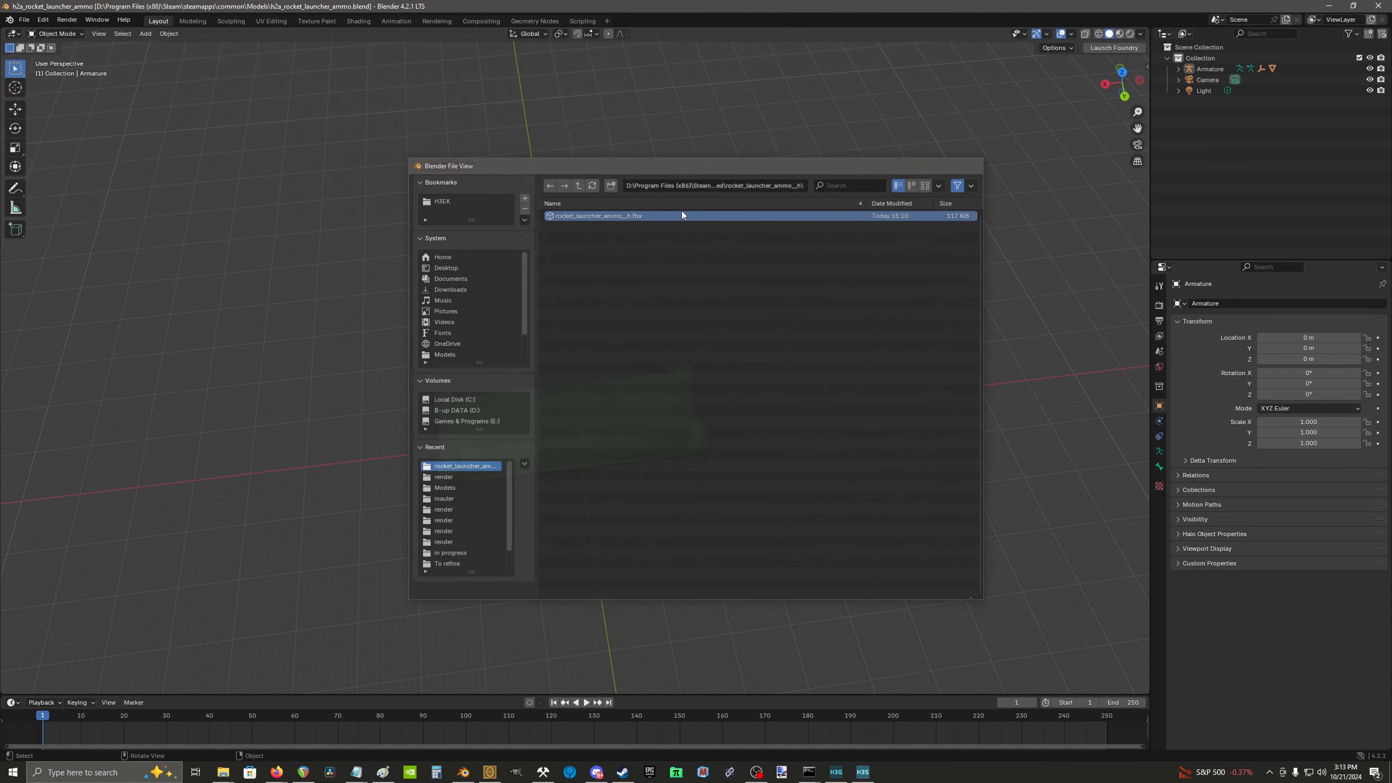
# Step: Select only the imported h armature and scale it up uniformly to about 5.87
pyautogui.click(1178, 91)
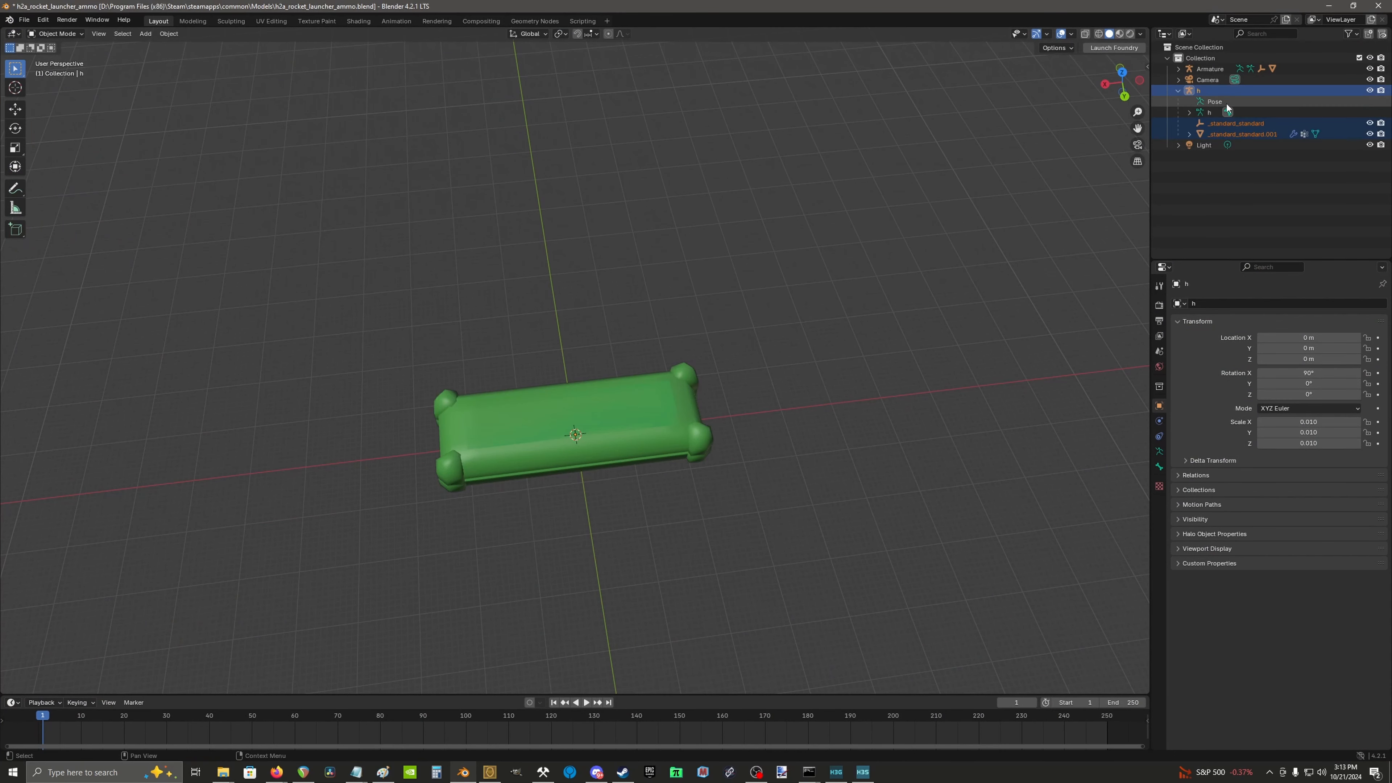
pyautogui.click(1210, 93)
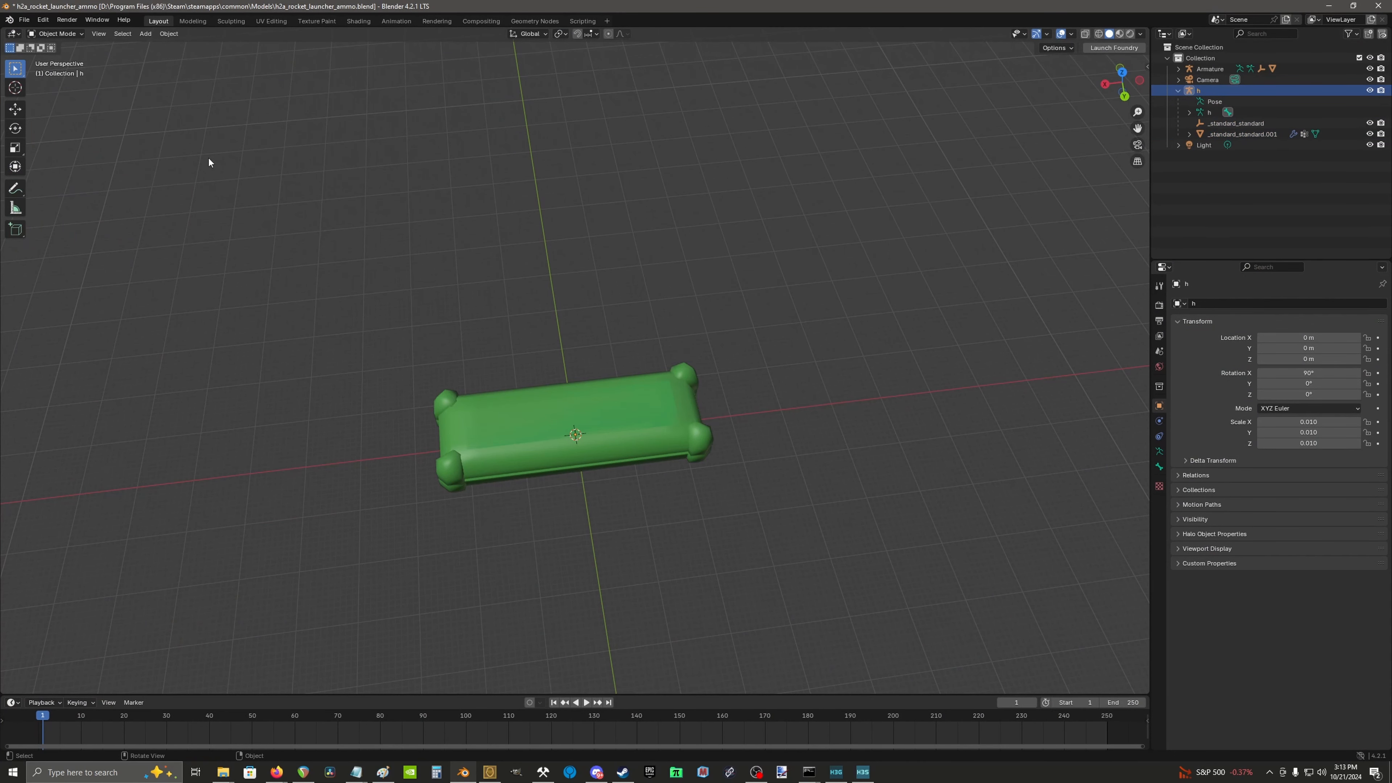
pyautogui.click(15, 152)
pyautogui.moveTo(607, 417); pyautogui.dragTo(925, 483)
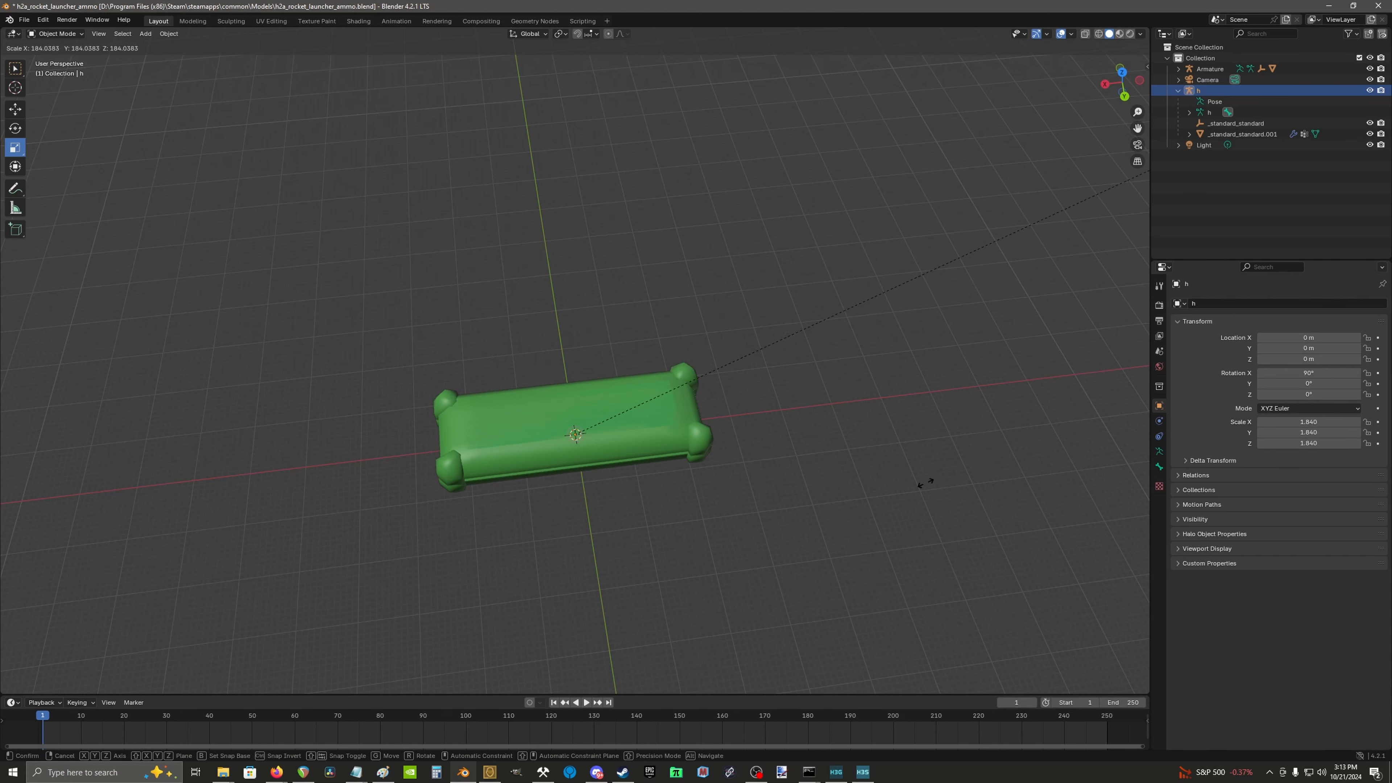
pyautogui.moveTo(915, 289); pyautogui.dragTo(954, 177)
pyautogui.moveTo(378, 154); pyautogui.dragTo(551, 441)
pyautogui.moveTo(870, 186); pyautogui.dragTo(1185, 278)
# Step: Scale the h armature up further to about 51.0 on all axes
pyautogui.scroll(10, 730, 442)
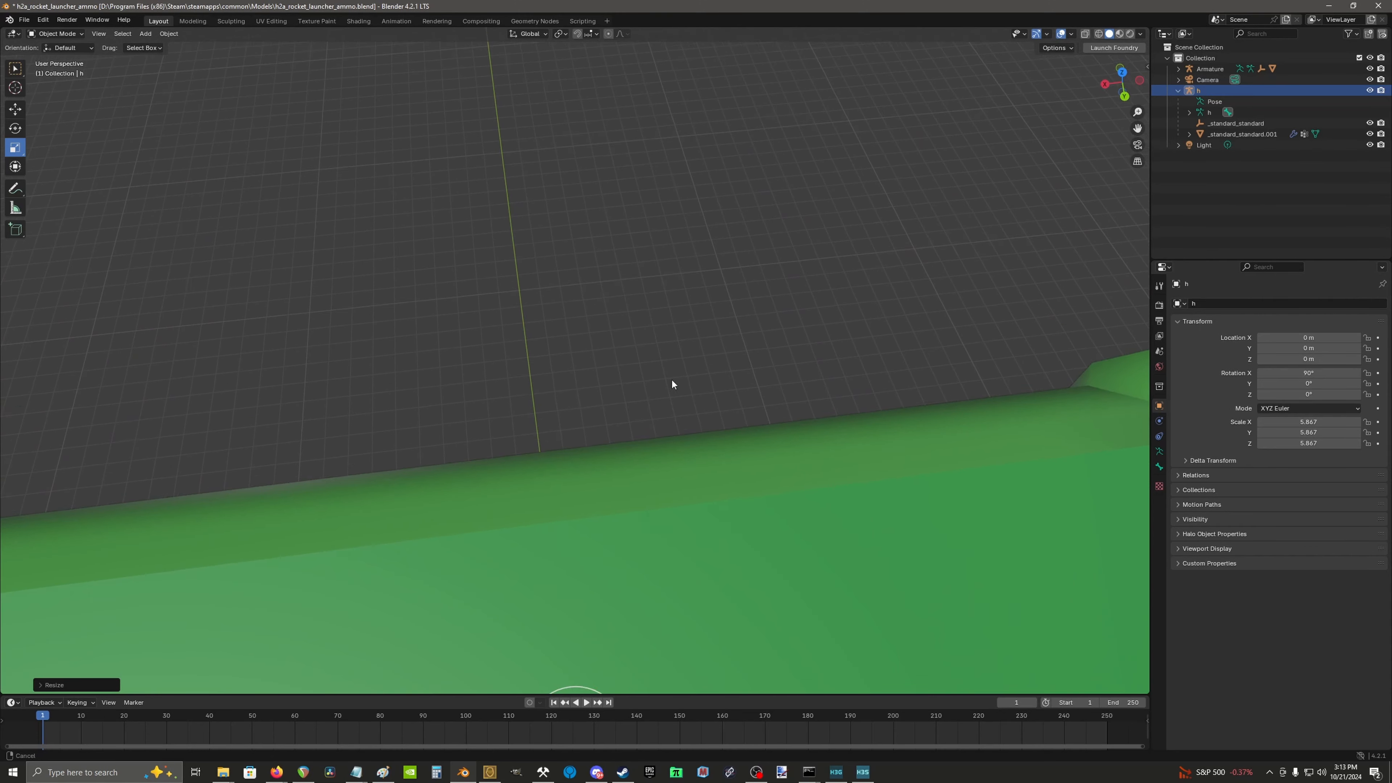
pyautogui.keyDown('shift'); pyautogui.moveTo(670, 379); pyautogui.dragTo(703, 267, button='middle'); pyautogui.keyUp('shift')
pyautogui.scroll(-8, 704, 266)
pyautogui.scroll(10, 674, 302)
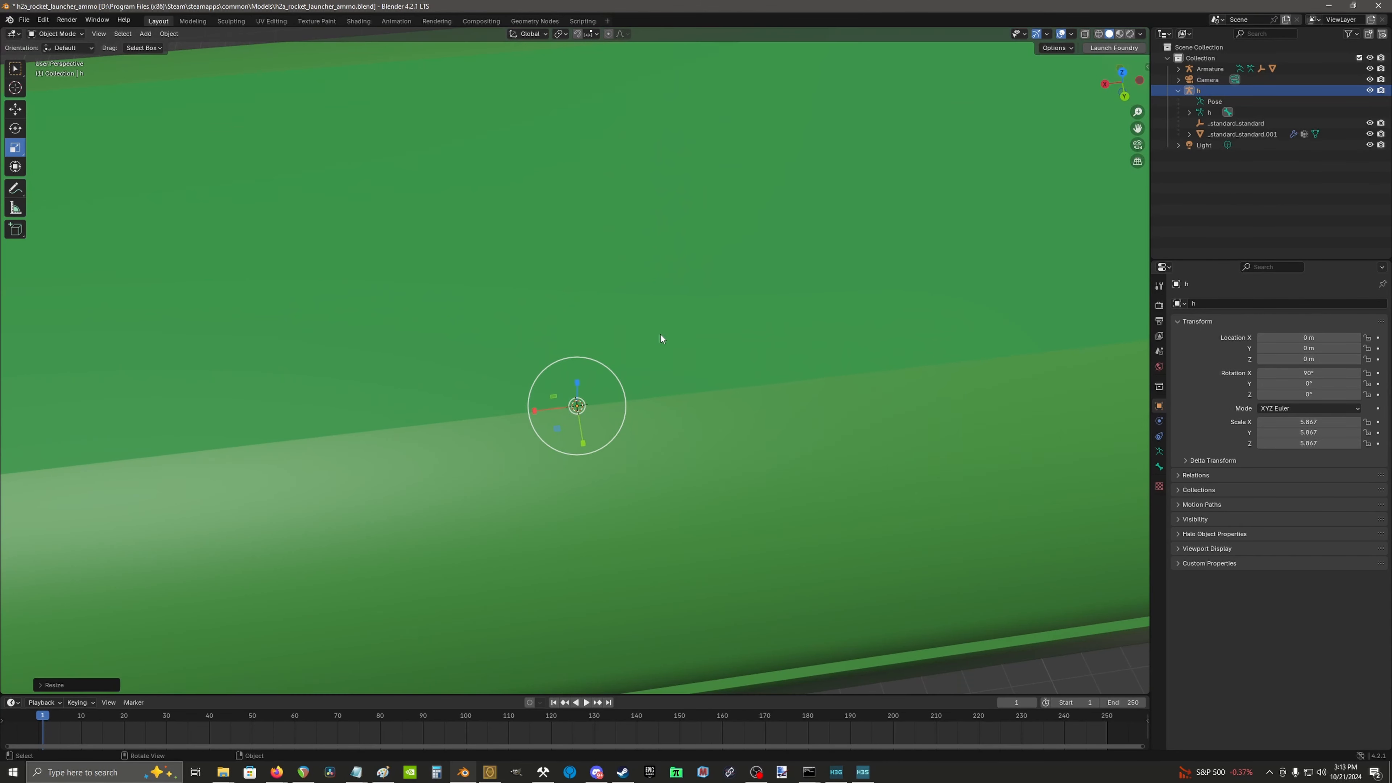
pyautogui.moveTo(661, 362); pyautogui.dragTo(662, 274, button='middle')
pyautogui.scroll(-8, 636, 451)
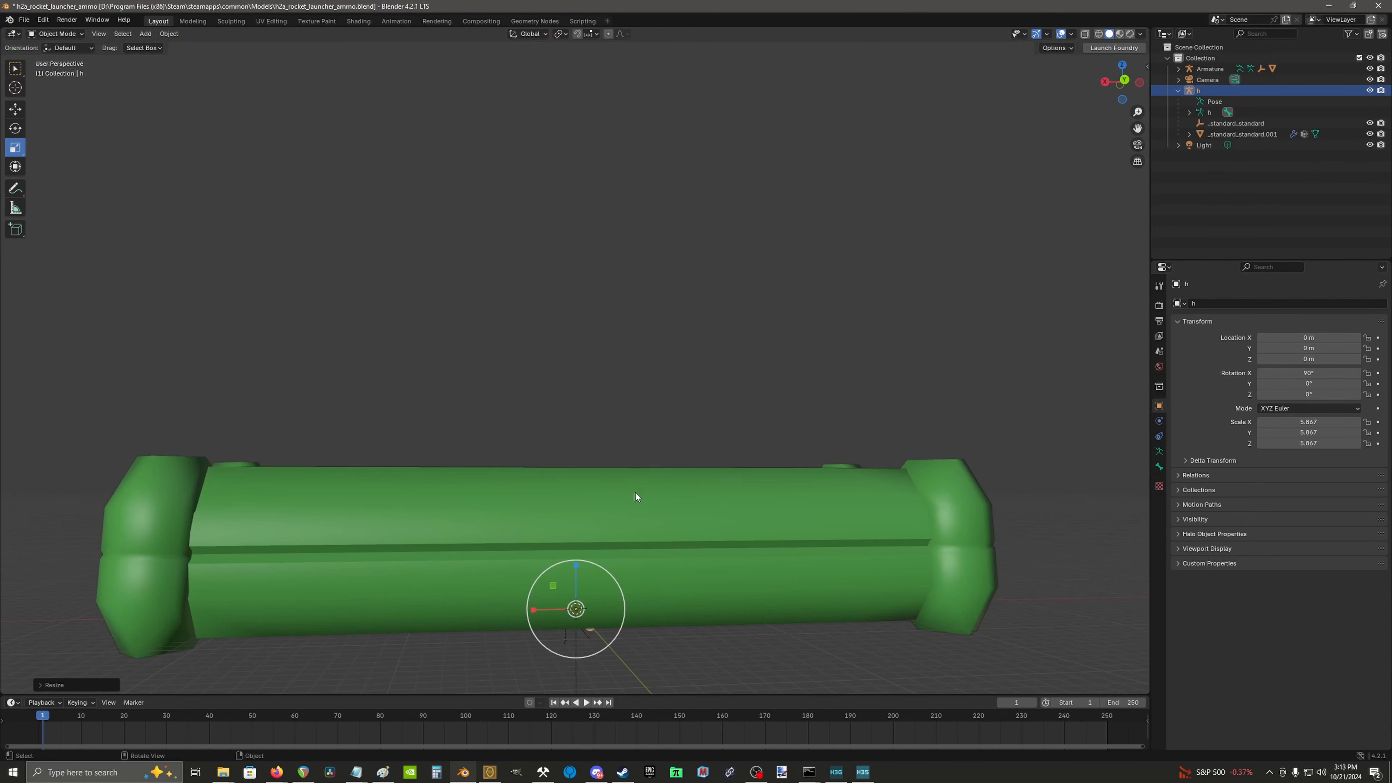
pyautogui.keyDown('shift'); pyautogui.moveTo(635, 493); pyautogui.dragTo(654, 318, button='middle'); pyautogui.keyUp('shift')
pyautogui.scroll(-3, 642, 381)
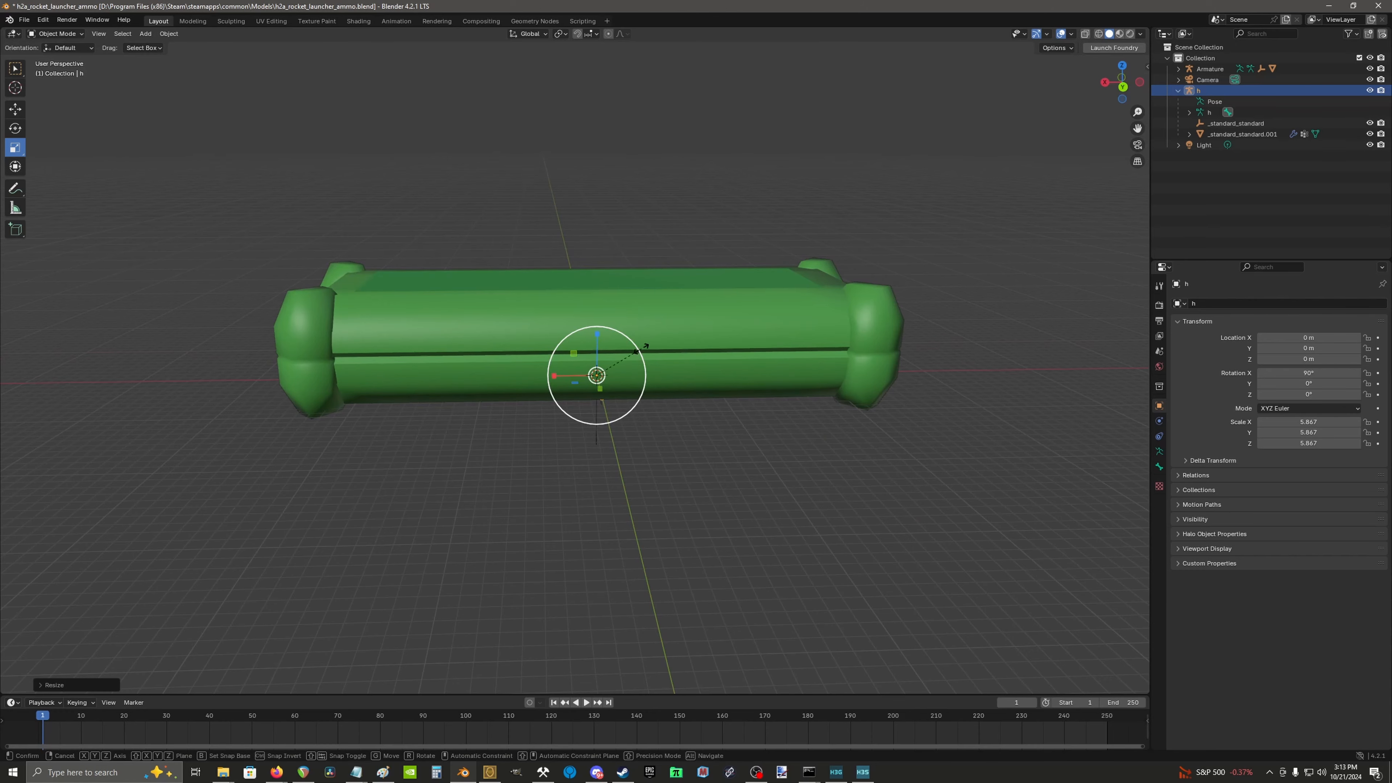
pyautogui.press('s')
pyautogui.click(934, 356)
pyautogui.moveTo(934, 357); pyautogui.dragTo(849, 400, button='middle')
pyautogui.scroll(-3, 845, 403)
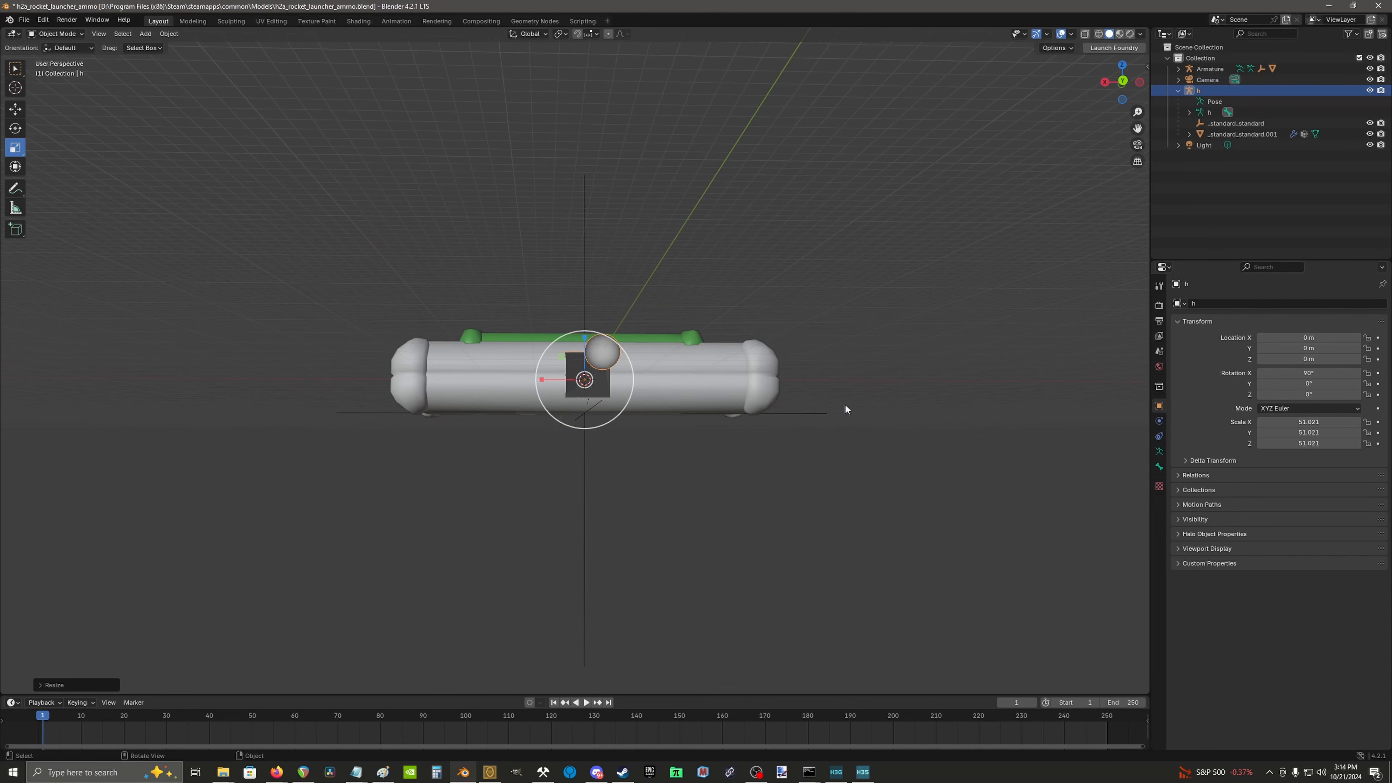
# Step: In front view, scale the h armature down to about 33.6 so its mesh matches the green Halo 3 model's length
pyautogui.press('KP_1')
pyautogui.press('s')
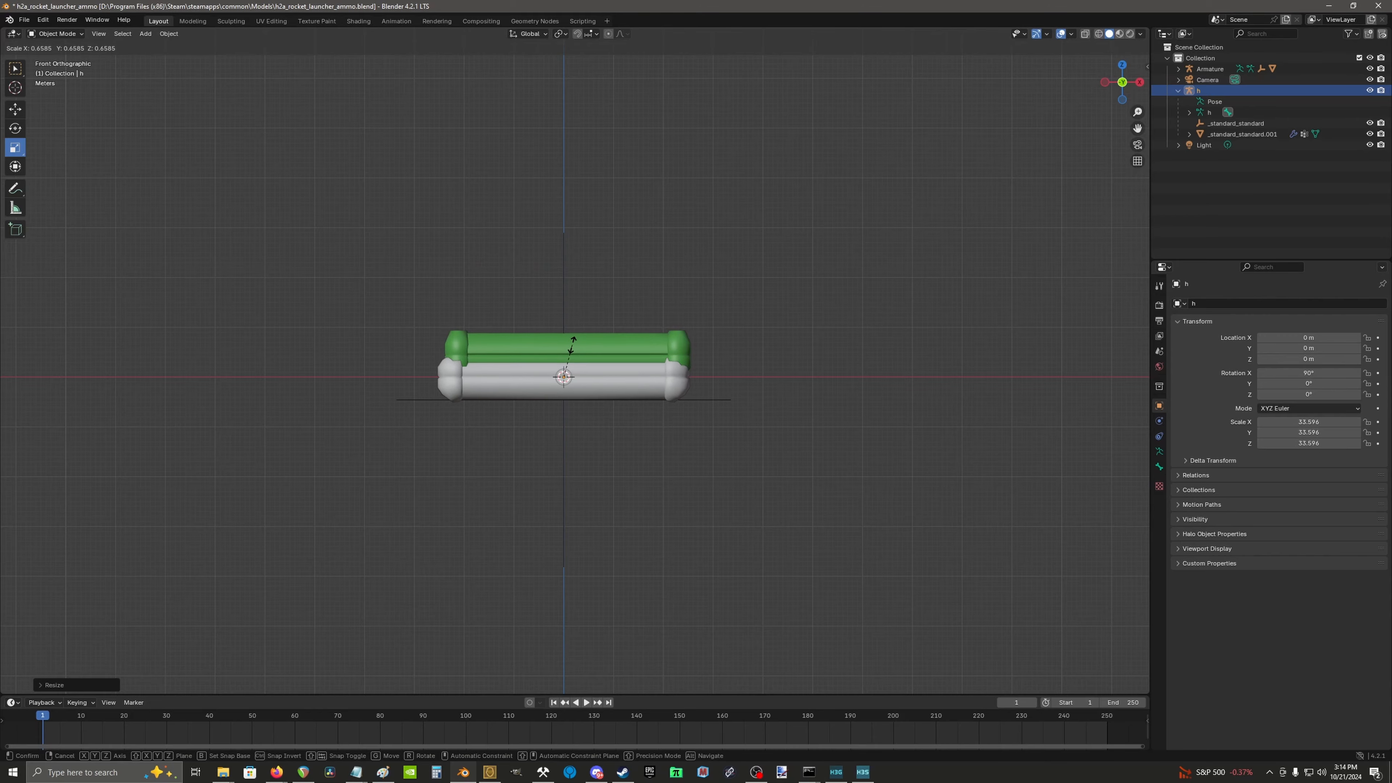
pyautogui.click(575, 340)
# Step: Move the h armature about 0.70 m along X and 4.34 m along Z to align it with the green model
pyautogui.scroll(4, 584, 357)
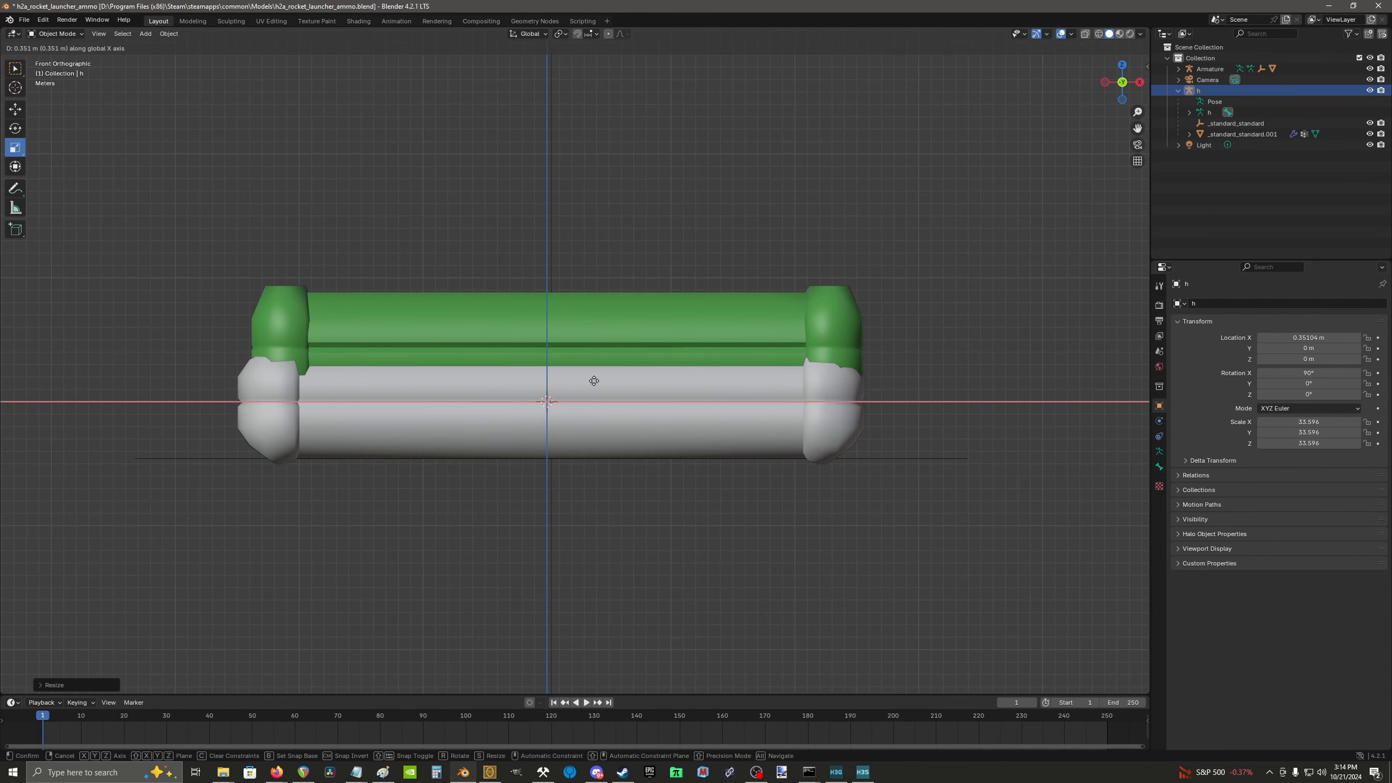
pyautogui.press('g')
pyautogui.press('z')
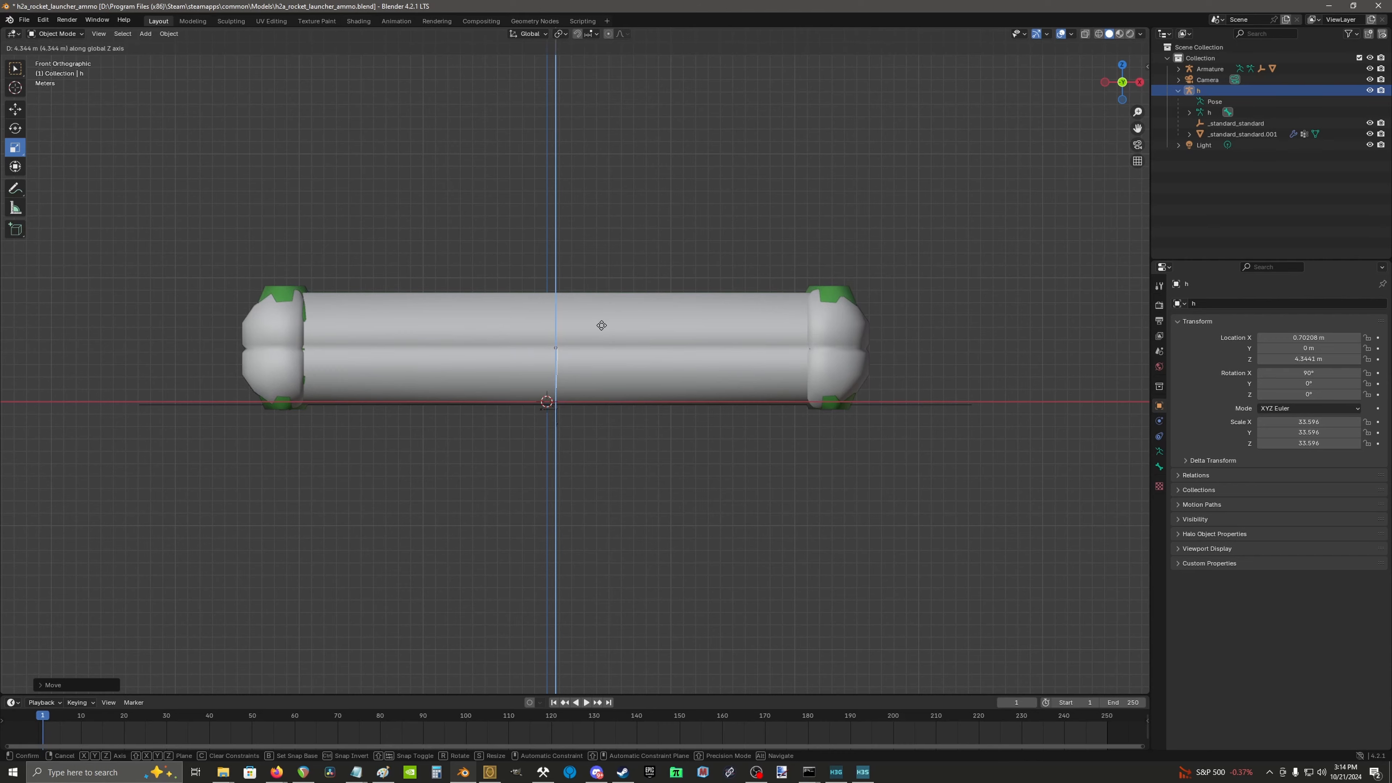
pyautogui.click(602, 326)
# Step: In top view, move the h armature to about 0.68 m in Y and adjust its X location to about 0.78 m
pyautogui.moveTo(602, 330); pyautogui.dragTo(591, 461, button='middle')
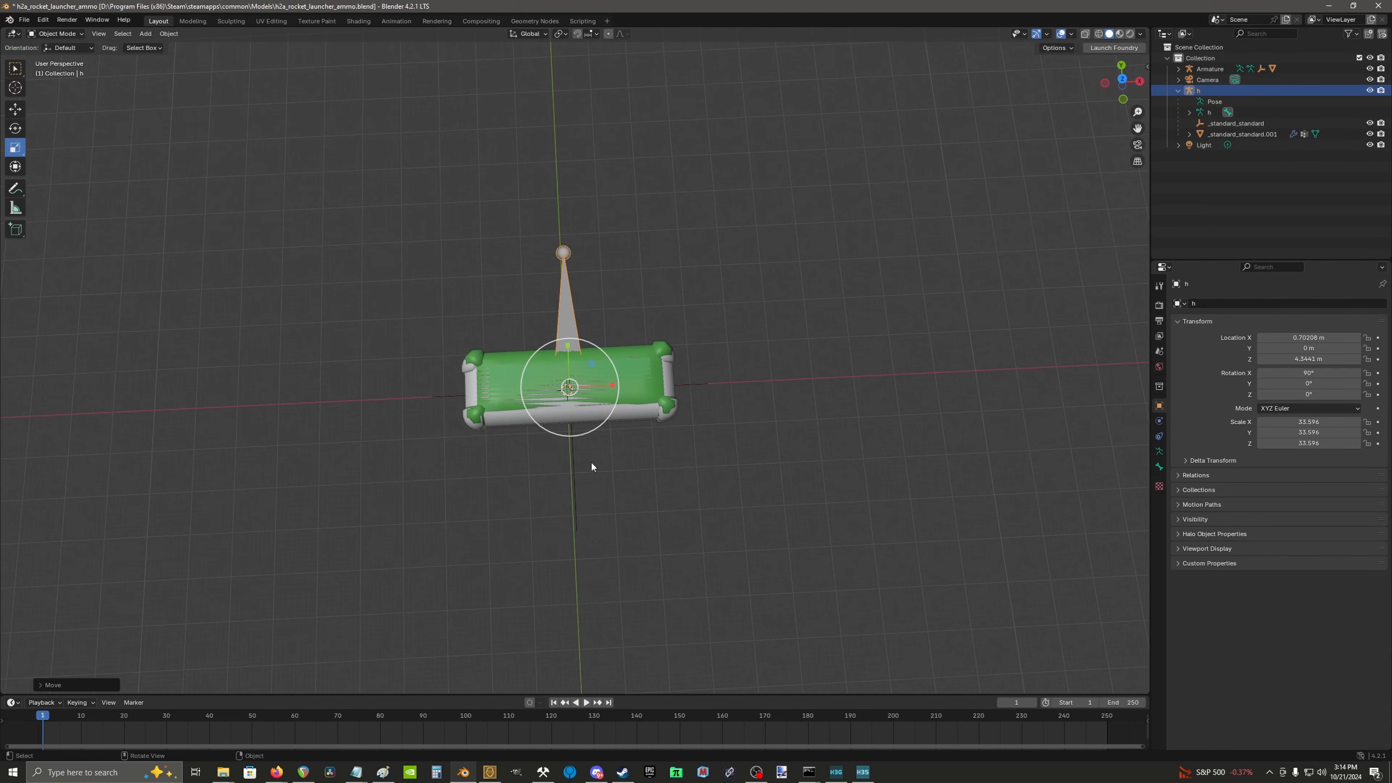
pyautogui.press('KP_7')
pyautogui.press('g')
pyautogui.press('y')
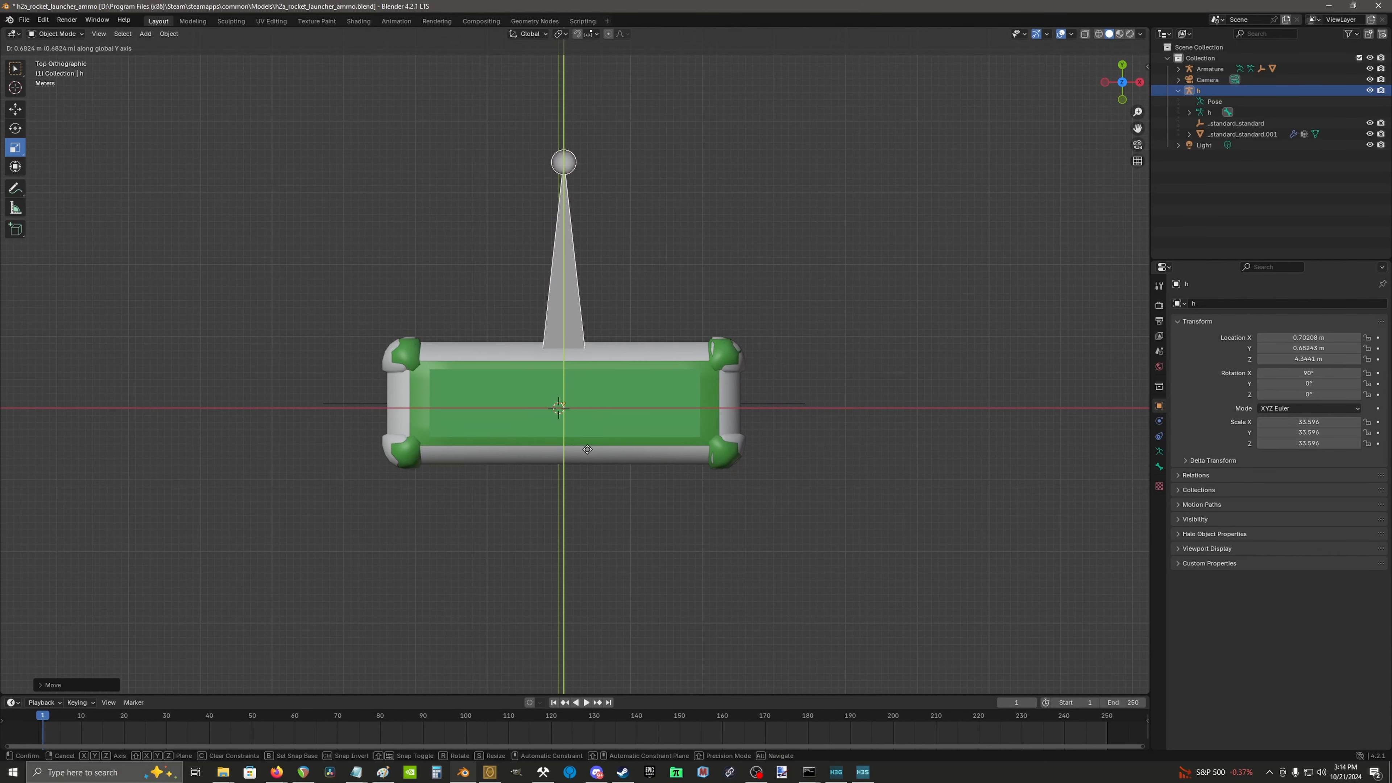
pyautogui.click(588, 449)
pyautogui.press('g')
pyautogui.moveTo(842, 351); pyautogui.dragTo(845, 349, button='middle')
pyautogui.press('Escape')
# Step: Save the Blender file with the aligned Halo 2 Anniversary model and deselect everything
pyautogui.moveTo(793, 451); pyautogui.dragTo(726, 415, button='middle')
pyautogui.hotkey('ctrl', 's')
pyautogui.scroll(-7, 765, 377)
pyautogui.scroll(6, 725, 415)
pyautogui.click(702, 186)
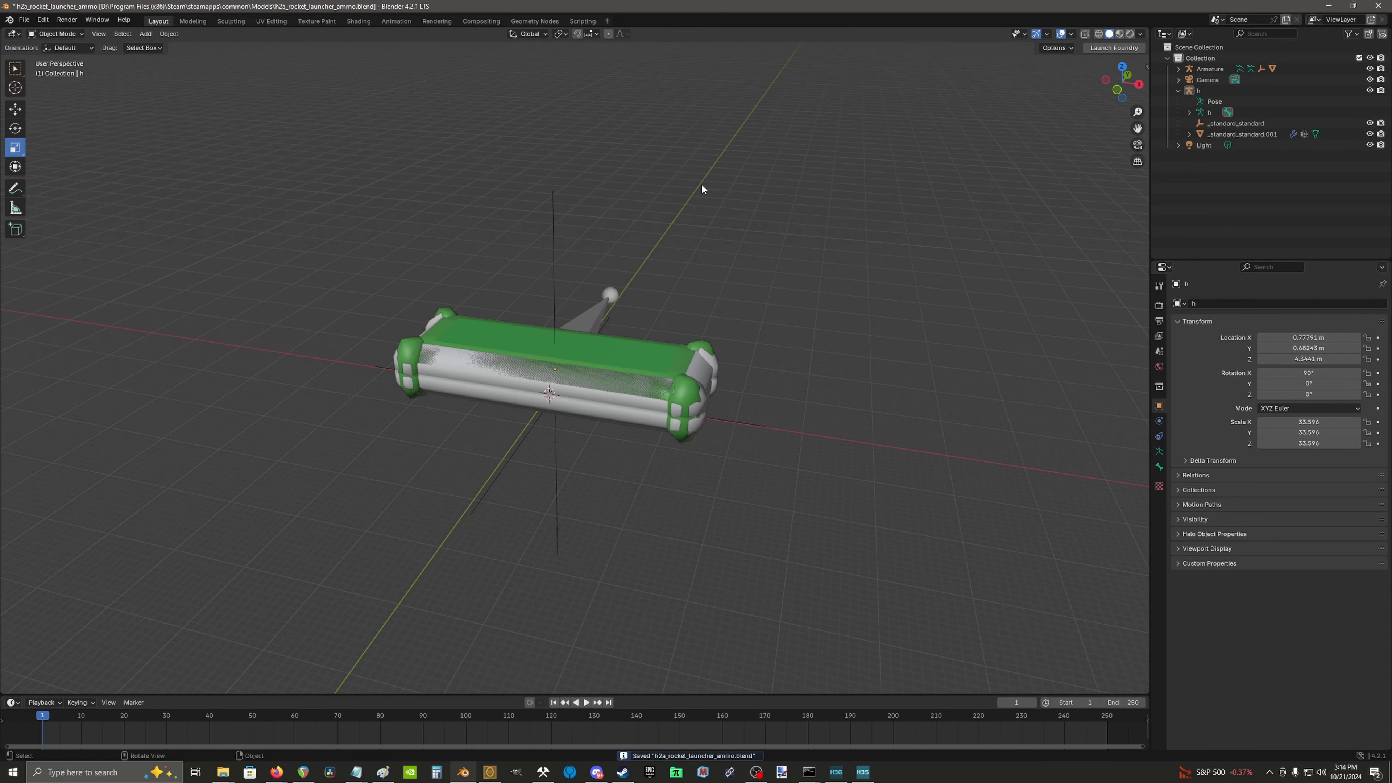
# Step: Expand the Halo 3 armature and copy its bone name b_frame
pyautogui.click(1179, 68)
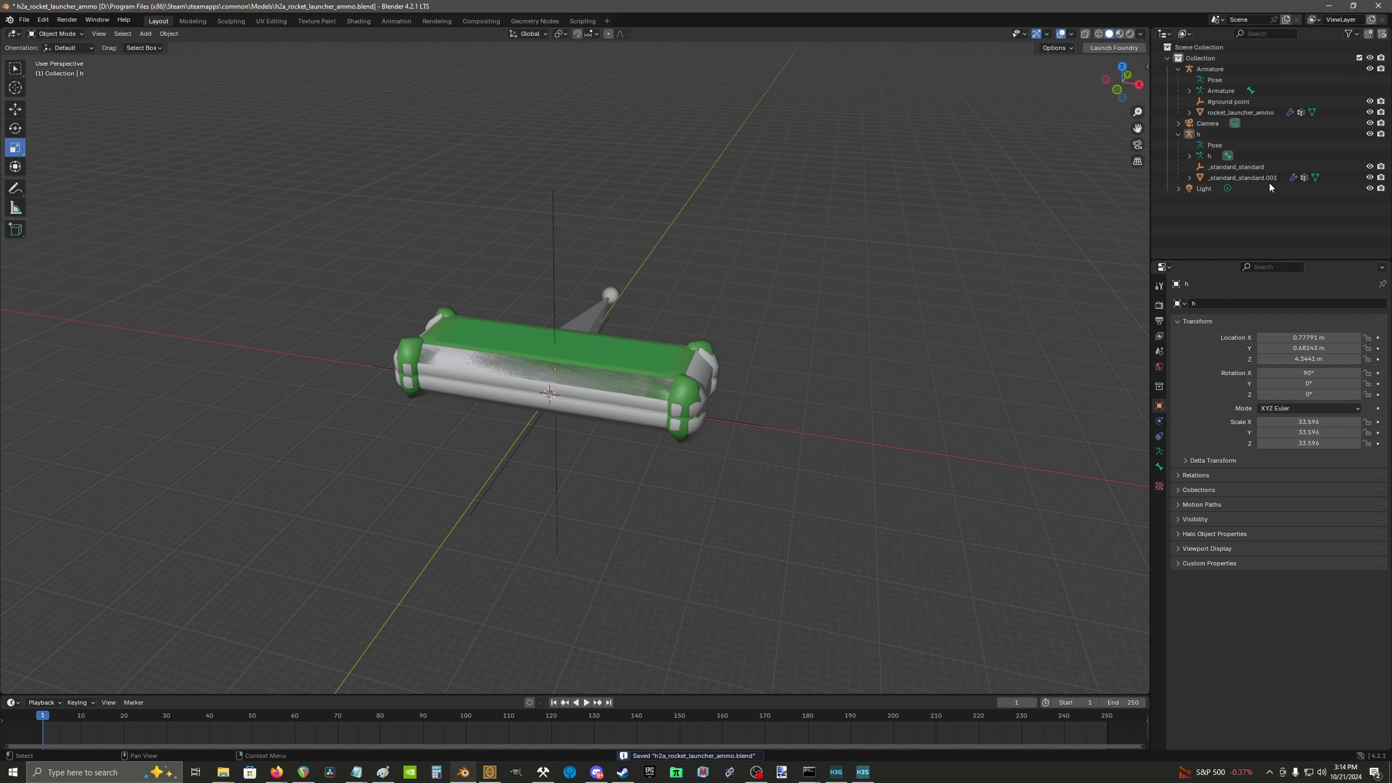
pyautogui.click(1190, 91)
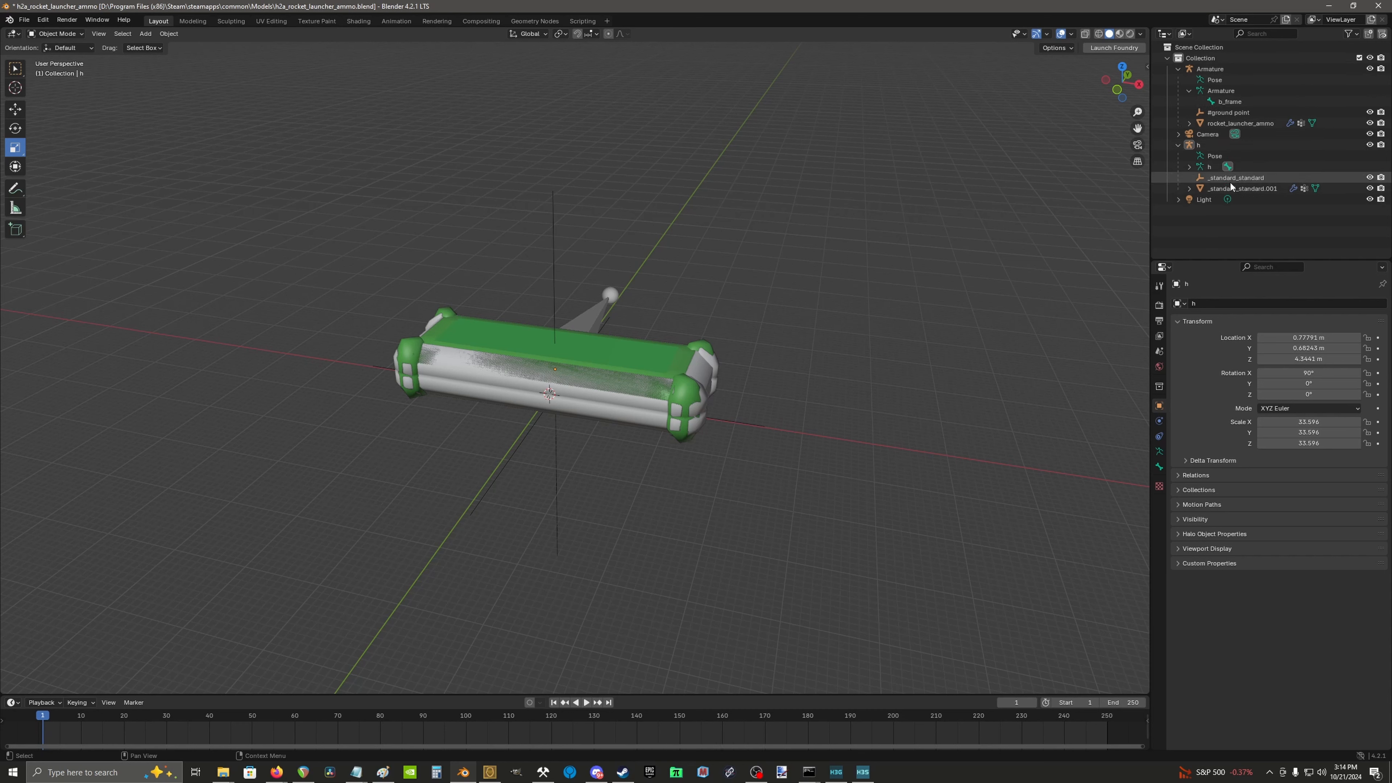
pyautogui.doubleClick(1234, 101)
pyautogui.hotkey('ctrl', 'c')
pyautogui.press('Return')
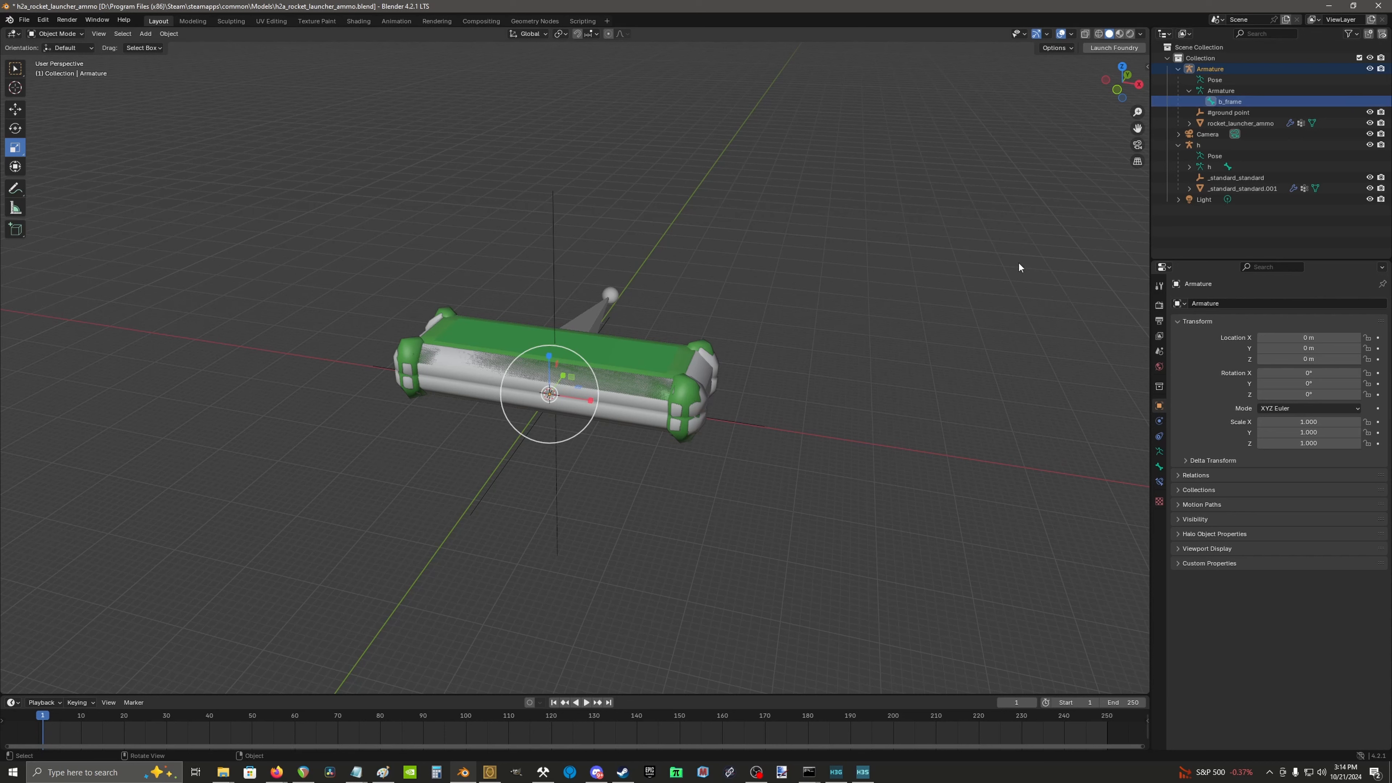
# Step: Examine which vertices of the Halo 3 rocket_launcher_ammo mesh belong to the b_frame vertex group
pyautogui.click(600, 348)
pyautogui.click(15, 68)
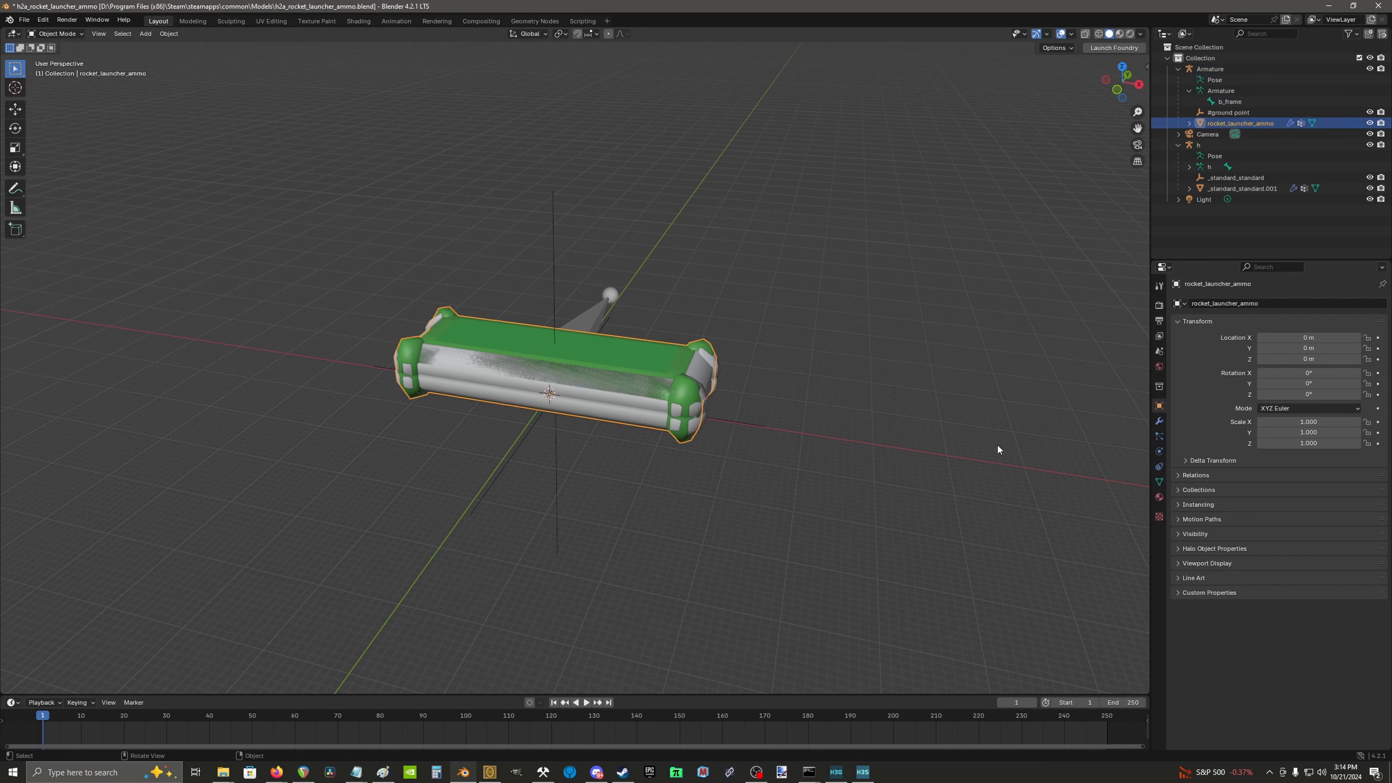
pyautogui.click(1159, 481)
pyautogui.press('Tab')
pyautogui.click(977, 409)
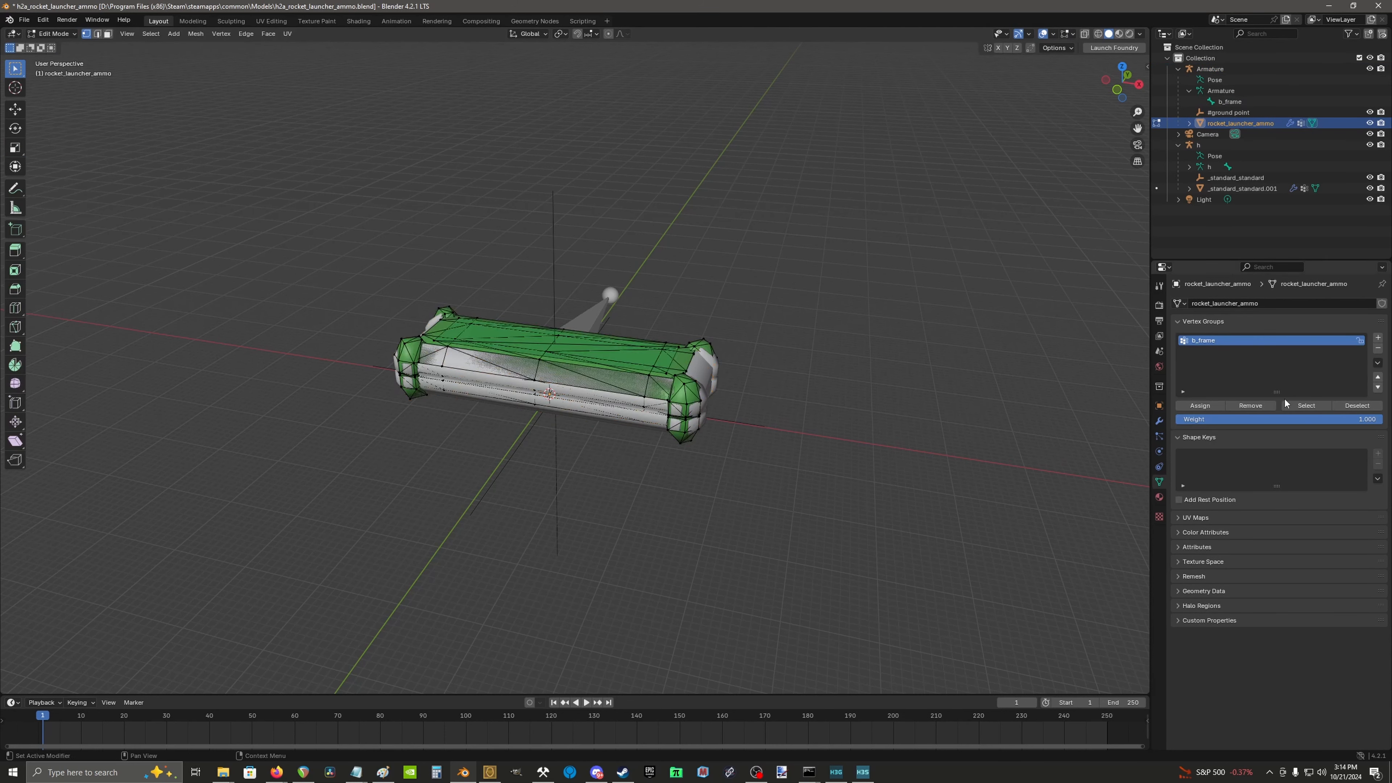
pyautogui.click(1305, 405)
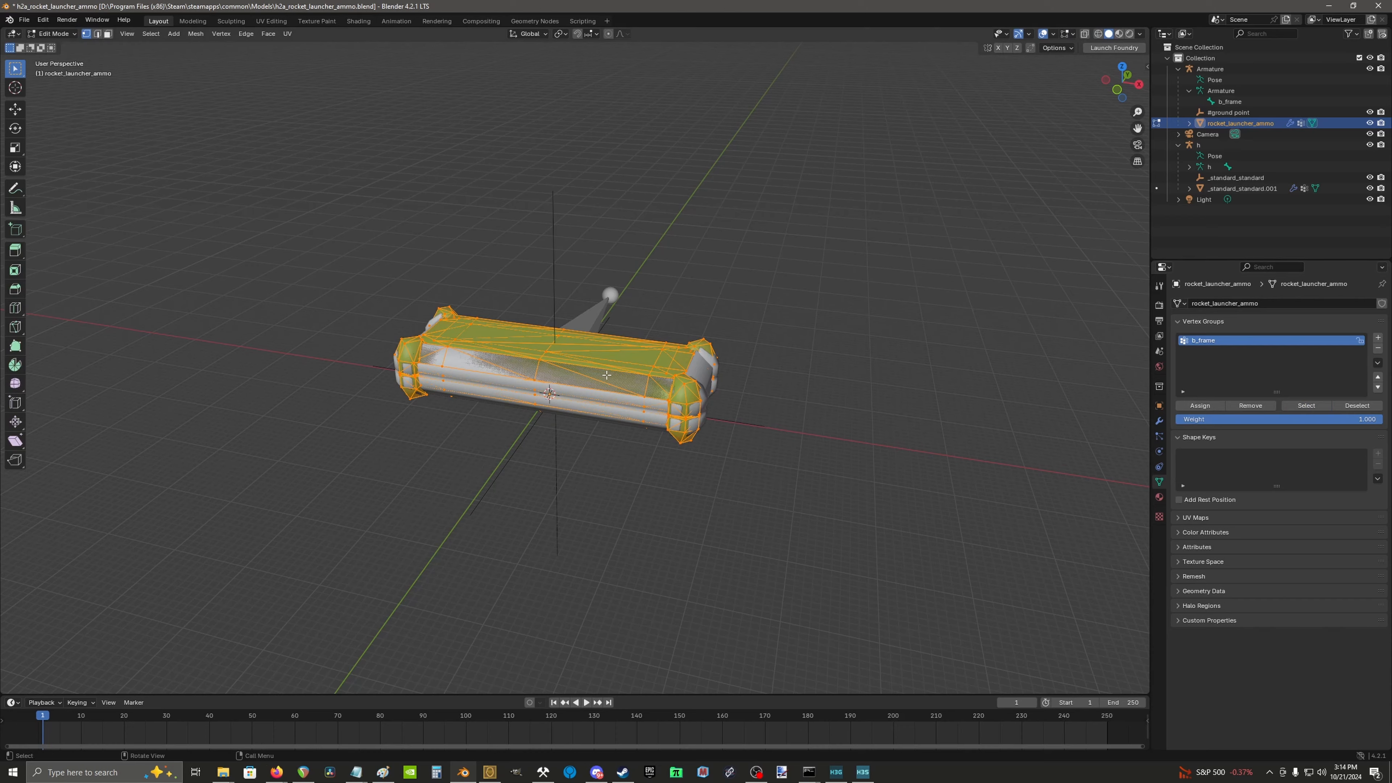
pyautogui.press('g')
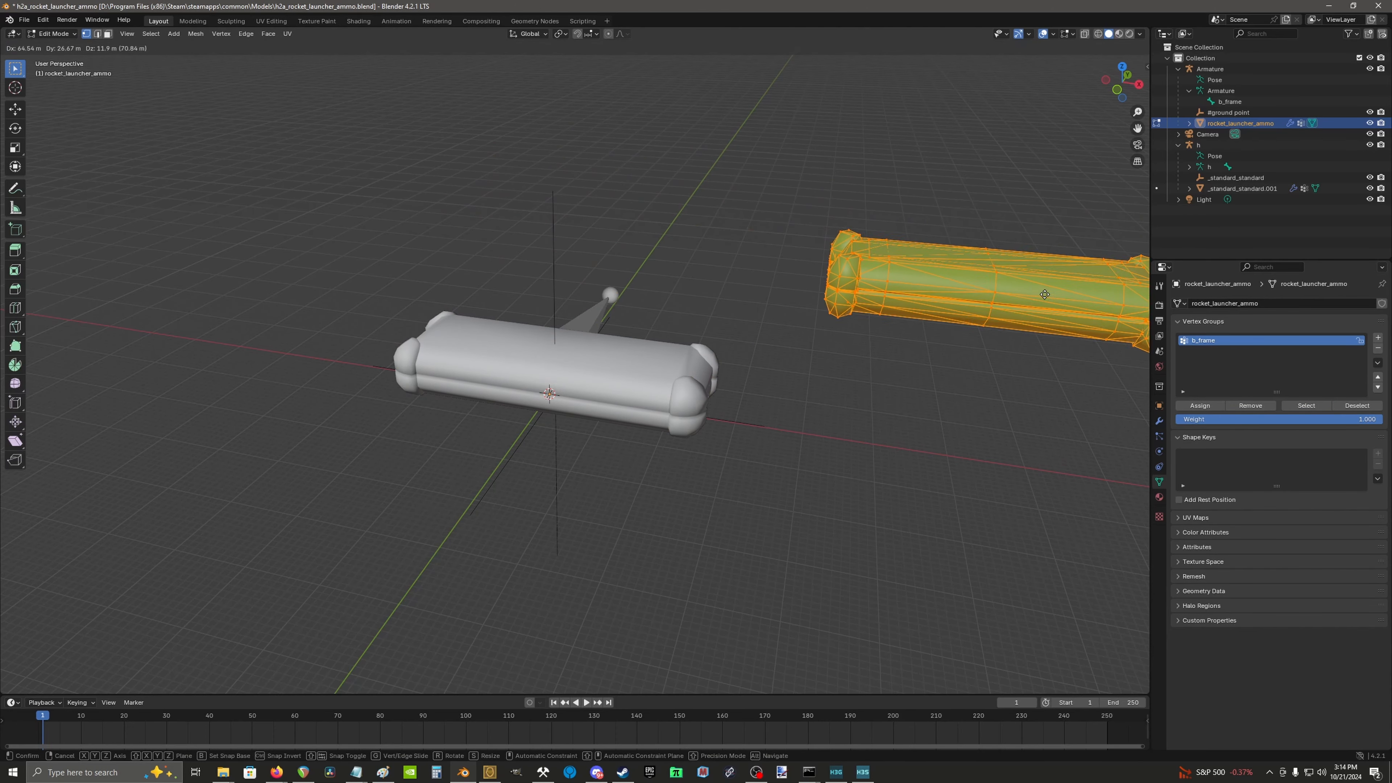
pyautogui.rightClick(658, 387)
pyautogui.press('Tab')
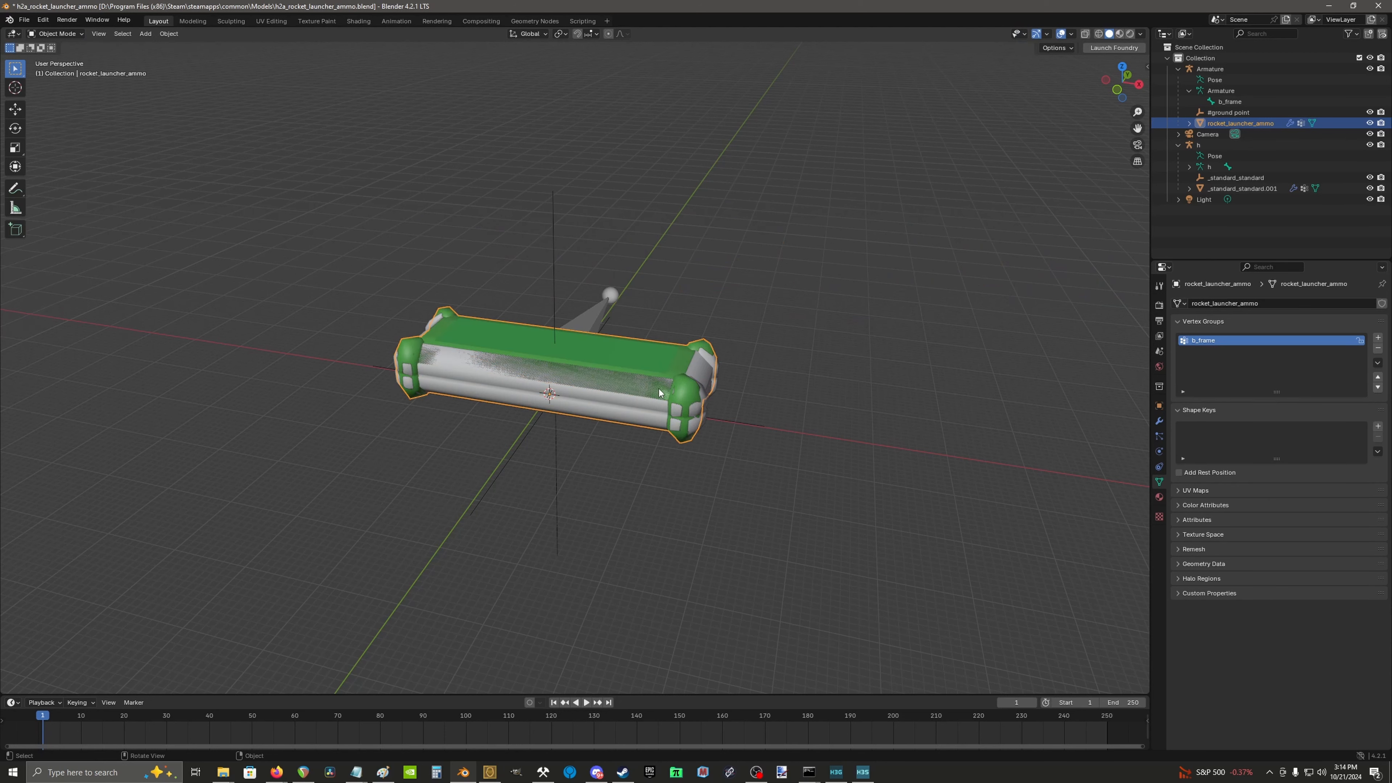
# Step: Rename the crate vertex group of the _standard_standard.001 mesh to b_frame and assign all its vertices to it
pyautogui.click(649, 410)
pyautogui.press('Tab')
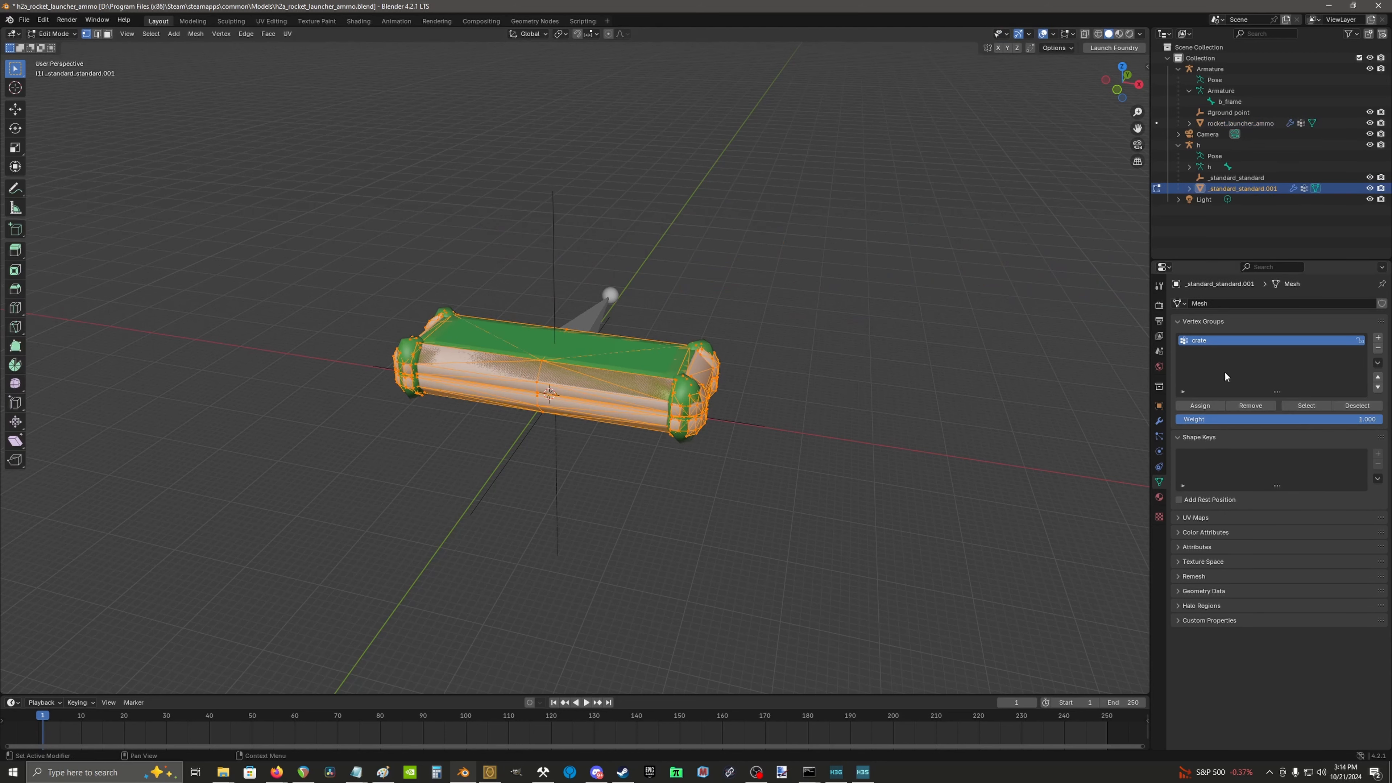
pyautogui.doubleClick(1288, 343)
pyautogui.hotkey('ctrl', 'v')
pyautogui.click(1210, 405)
pyautogui.press('Tab')
# Step: Rename the crate bone in the h armature to b_frame
pyautogui.click(1190, 167)
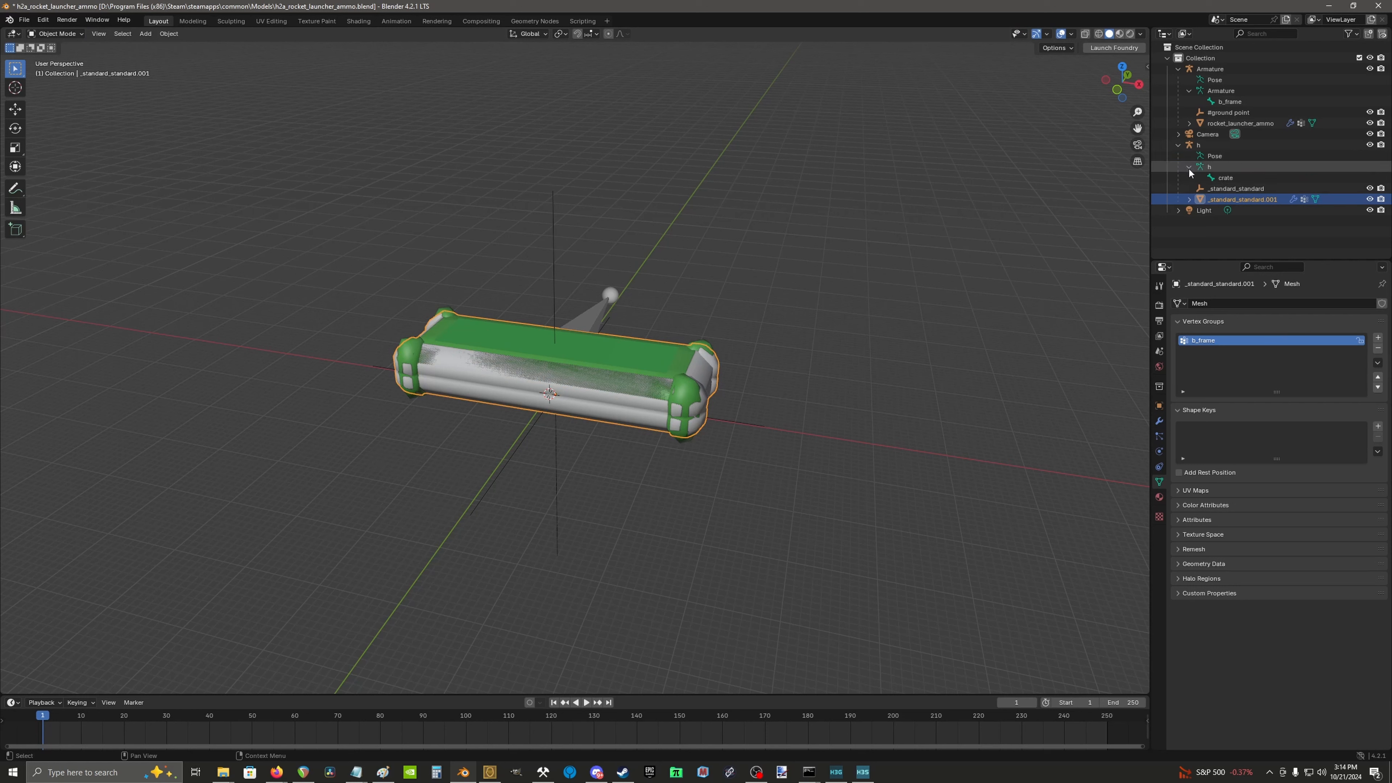
pyautogui.doubleClick(1228, 178)
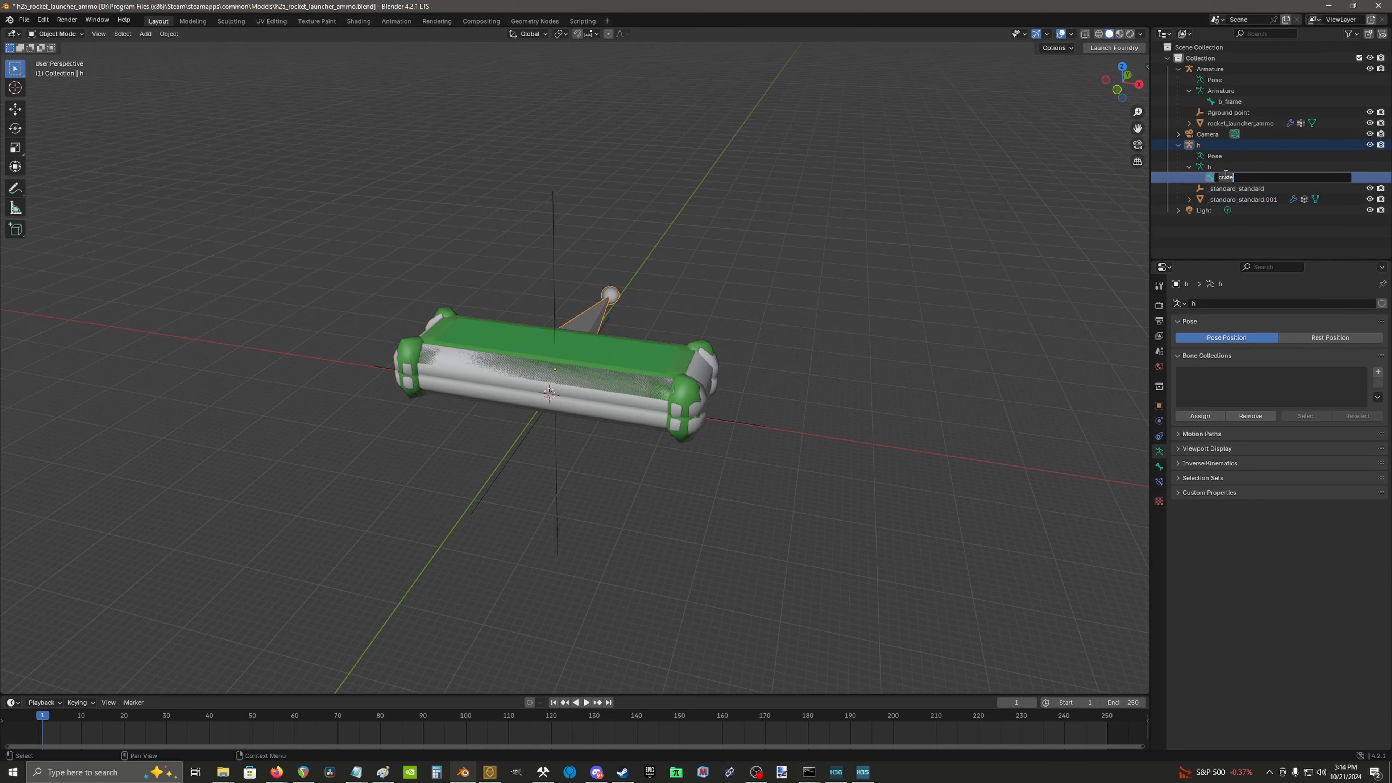
pyautogui.hotkey('ctrl', 'v')
pyautogui.press('Return')
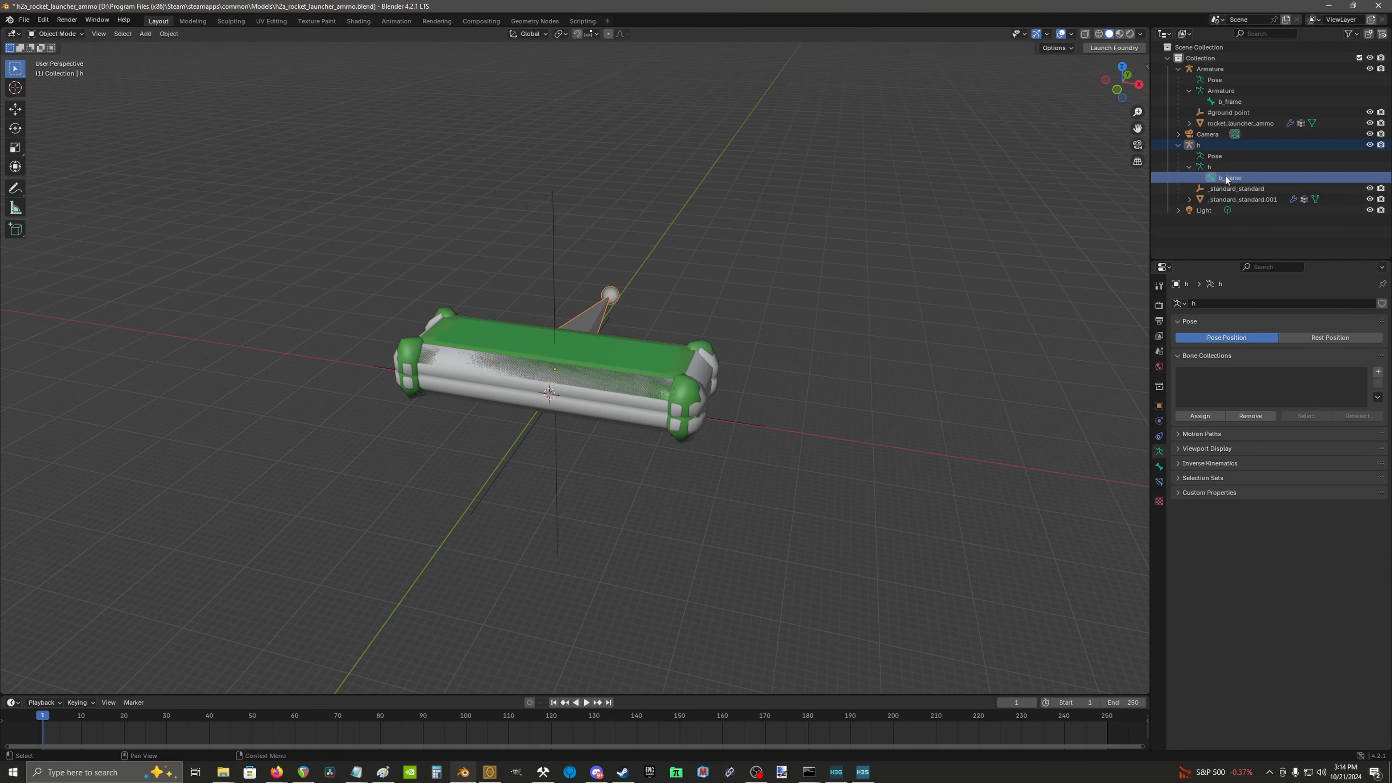
# Step: Compare the _standard_standard.001 mesh's vertex group name with the bone name in the h armature
pyautogui.click(596, 406)
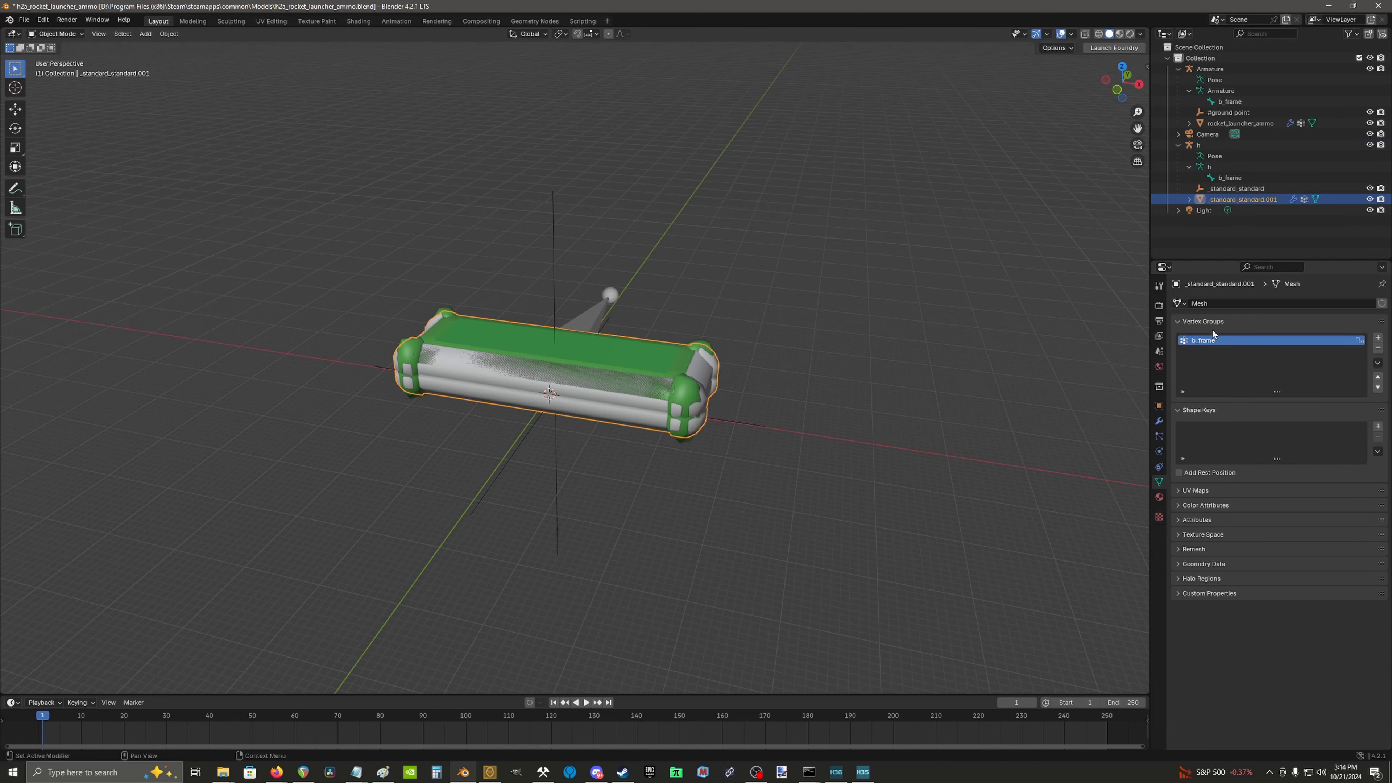
pyautogui.click(1240, 177)
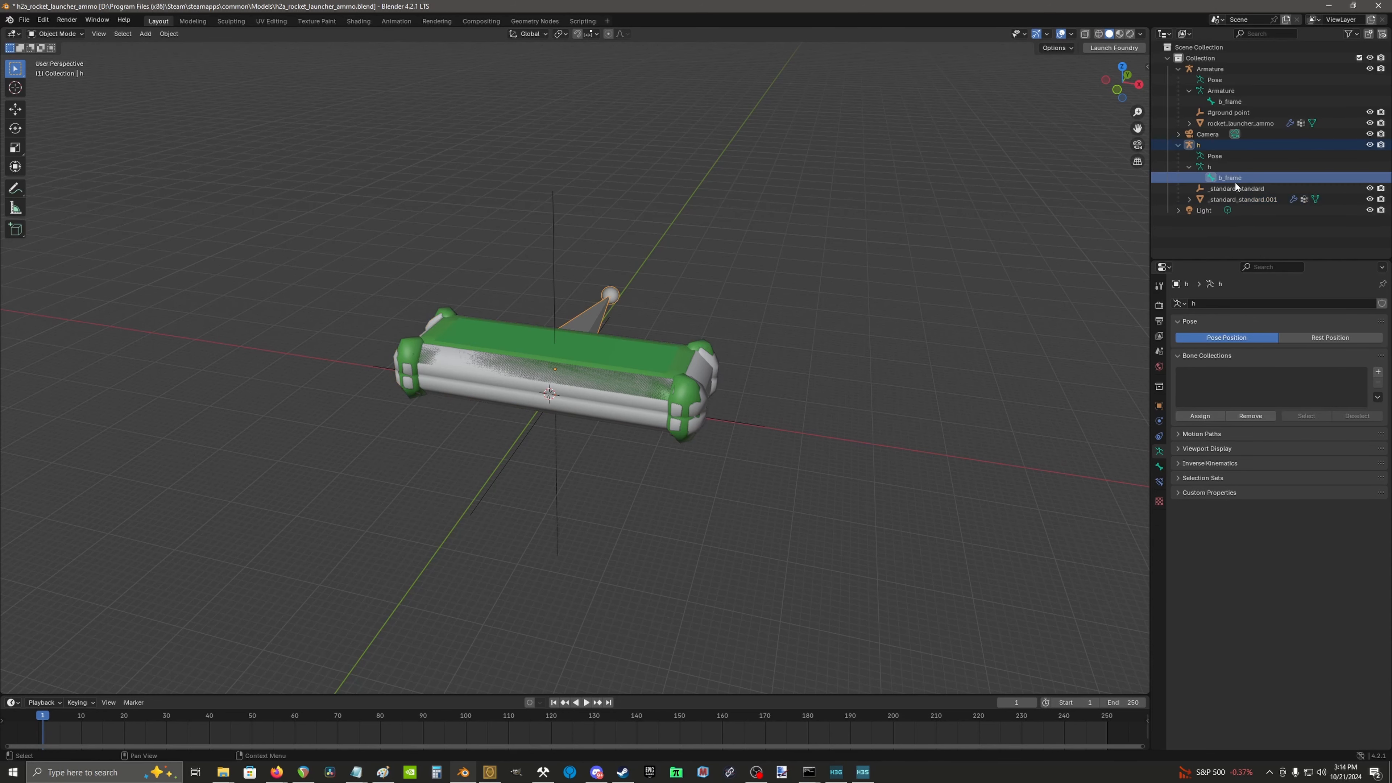
pyautogui.click(628, 400)
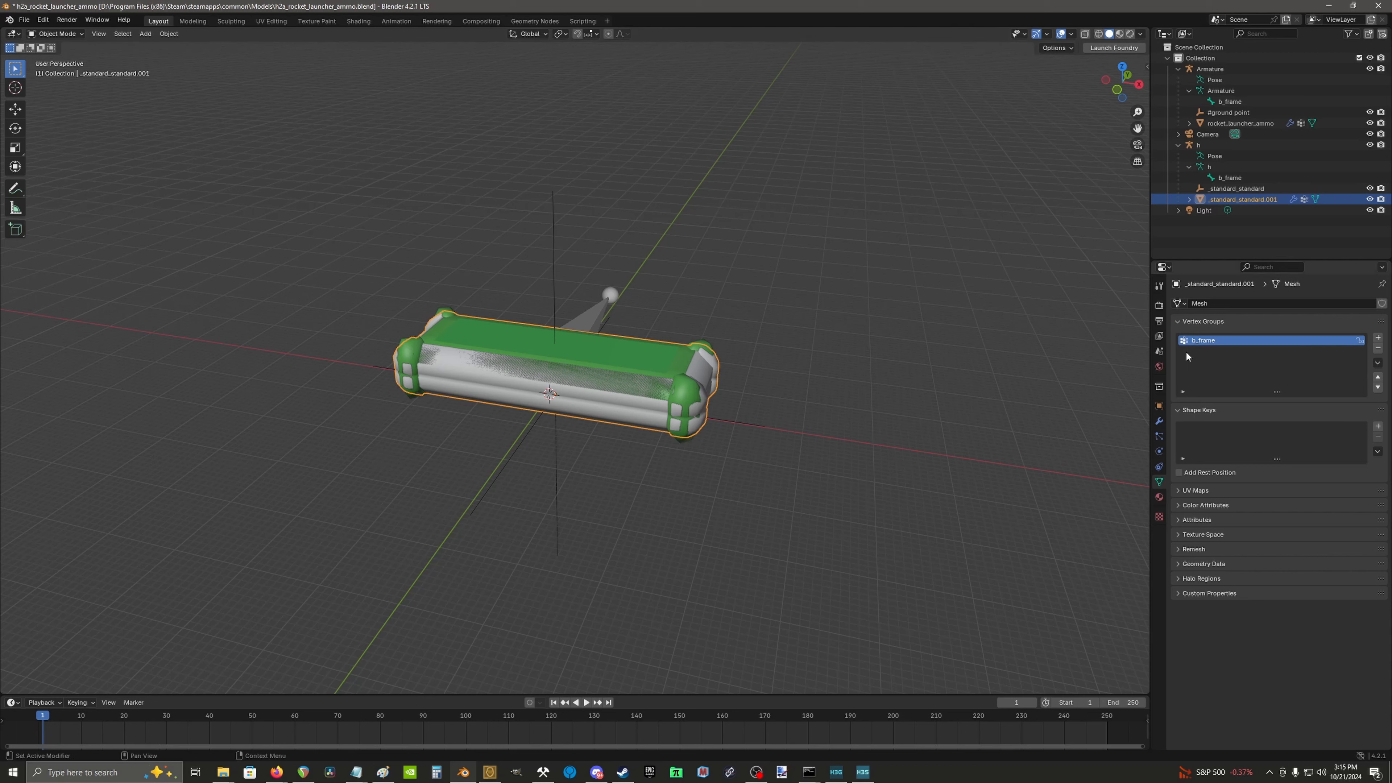
# Step: Delete the _standard_standard empty from the h armature and test that the _standard_standard.001 mesh still moves freely
pyautogui.click(1235, 188)
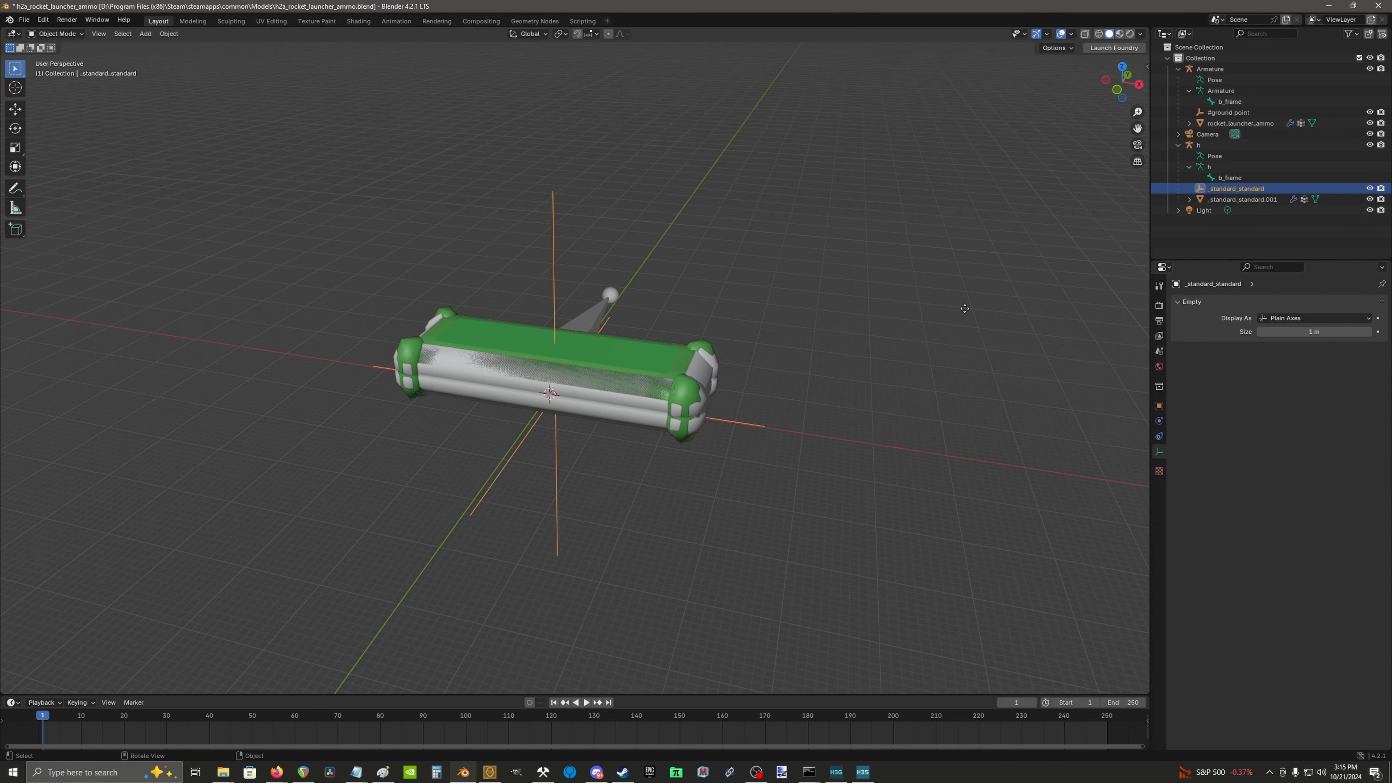
pyautogui.press('g')
pyautogui.rightClick(1094, 141)
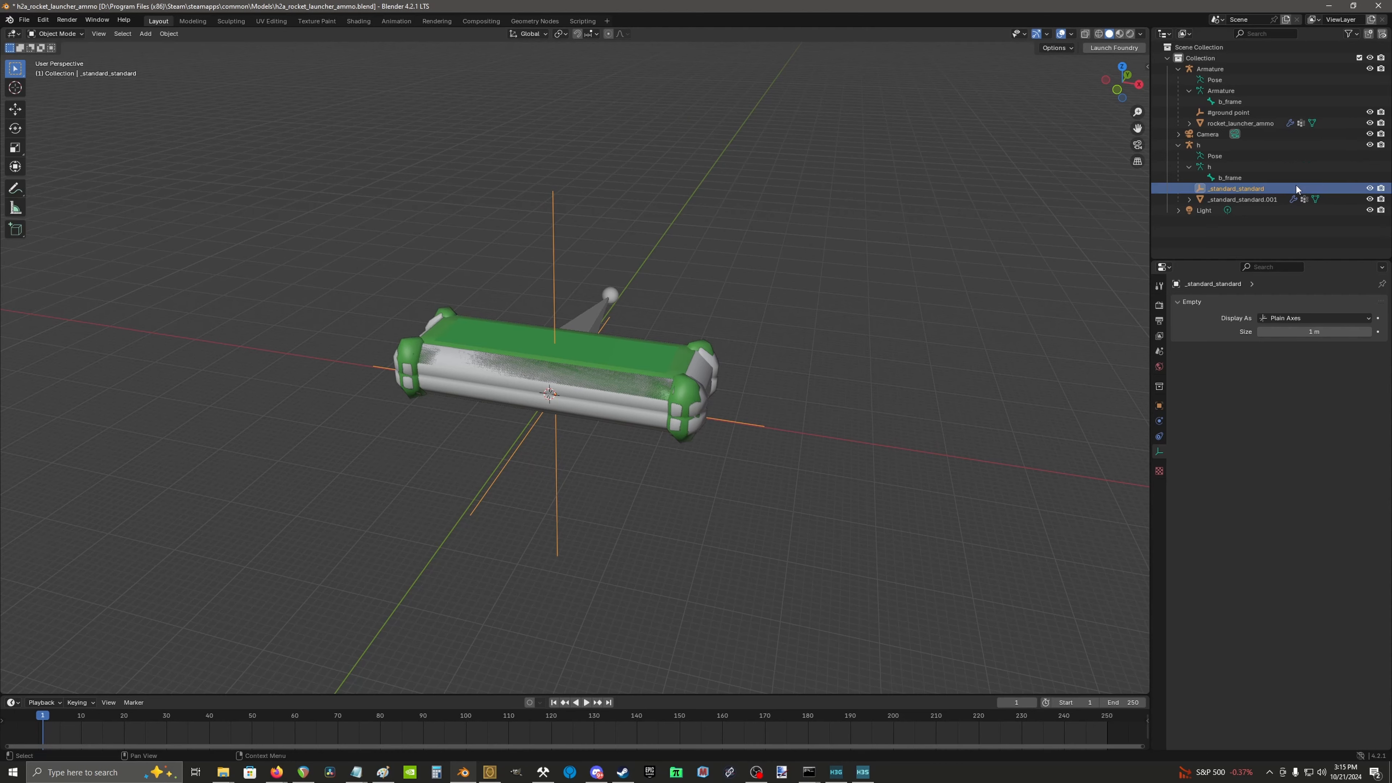
pyautogui.press('Delete')
pyautogui.click(643, 396)
pyautogui.press('g')
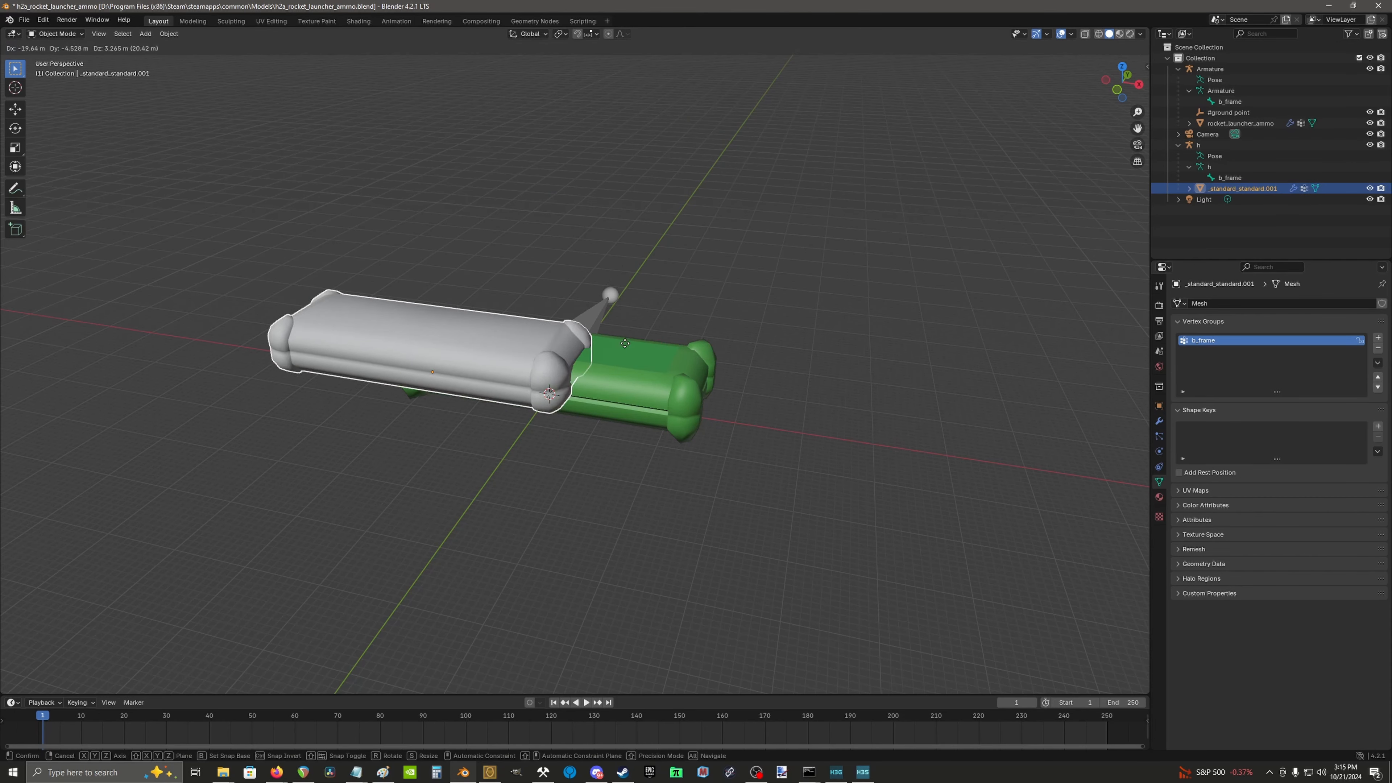
pyautogui.rightClick(625, 344)
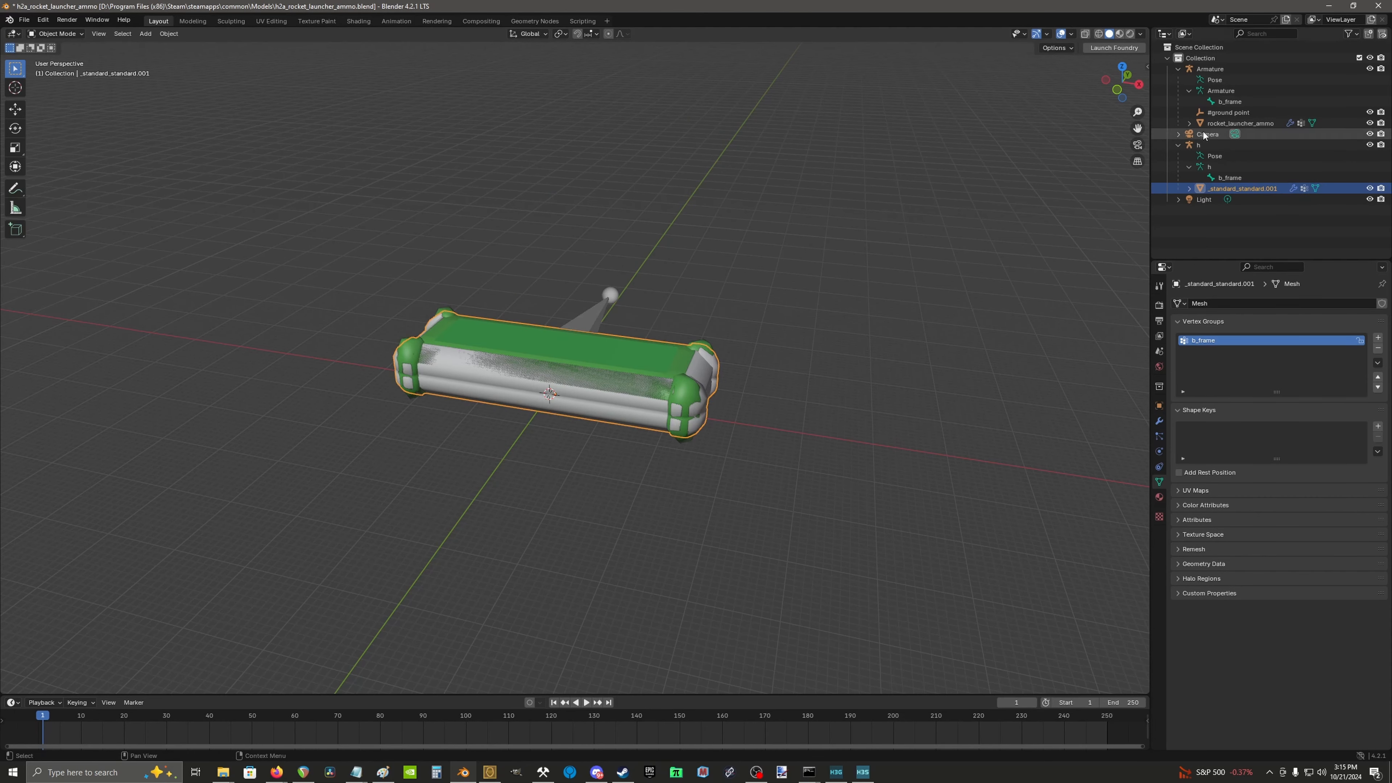
# Step: Examine which vertices of the rocket_launcher_ammo mesh belong to its base case and base decal Halo regions
pyautogui.click(1228, 124)
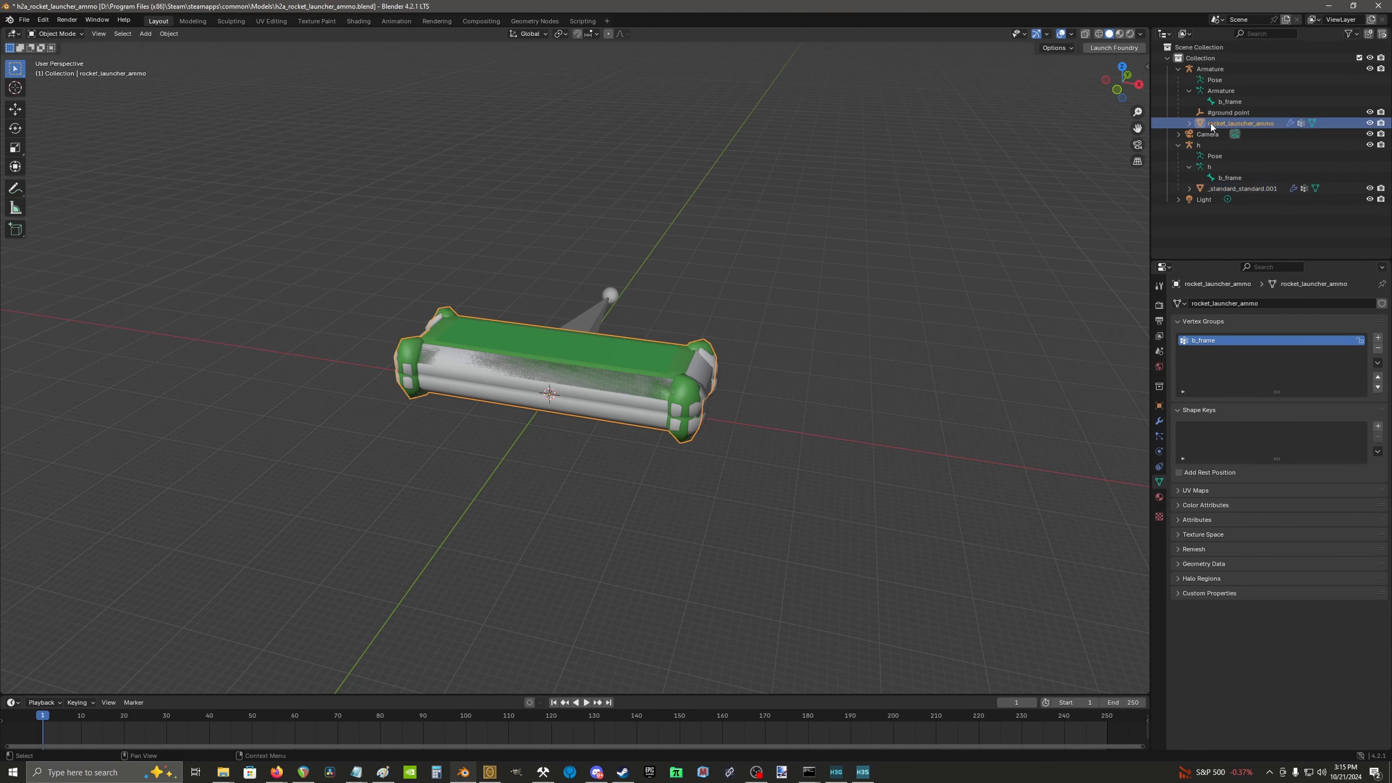
pyautogui.click(1199, 578)
pyautogui.hotkey('alt', 'a')
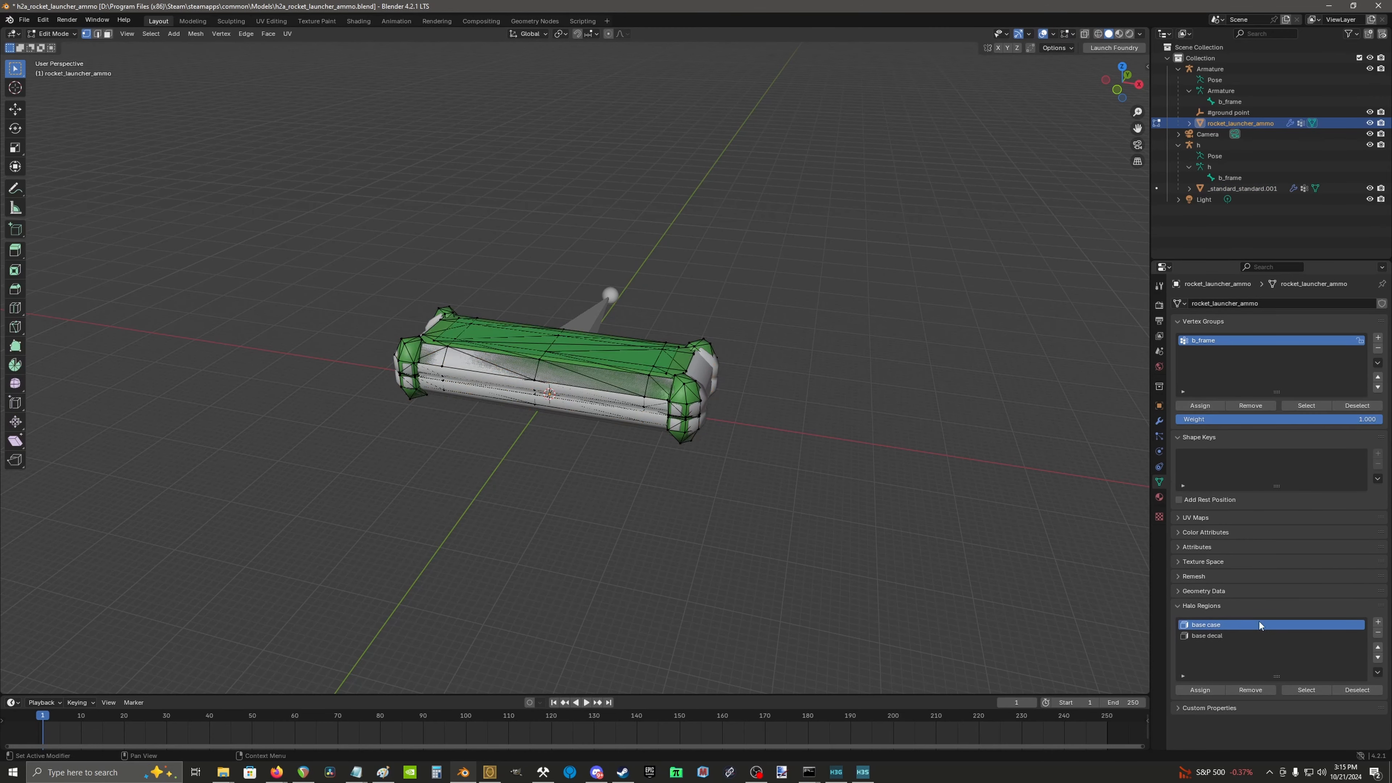
pyautogui.click(1318, 689)
pyautogui.moveTo(853, 448); pyautogui.dragTo(863, 487, button='middle')
pyautogui.press('g')
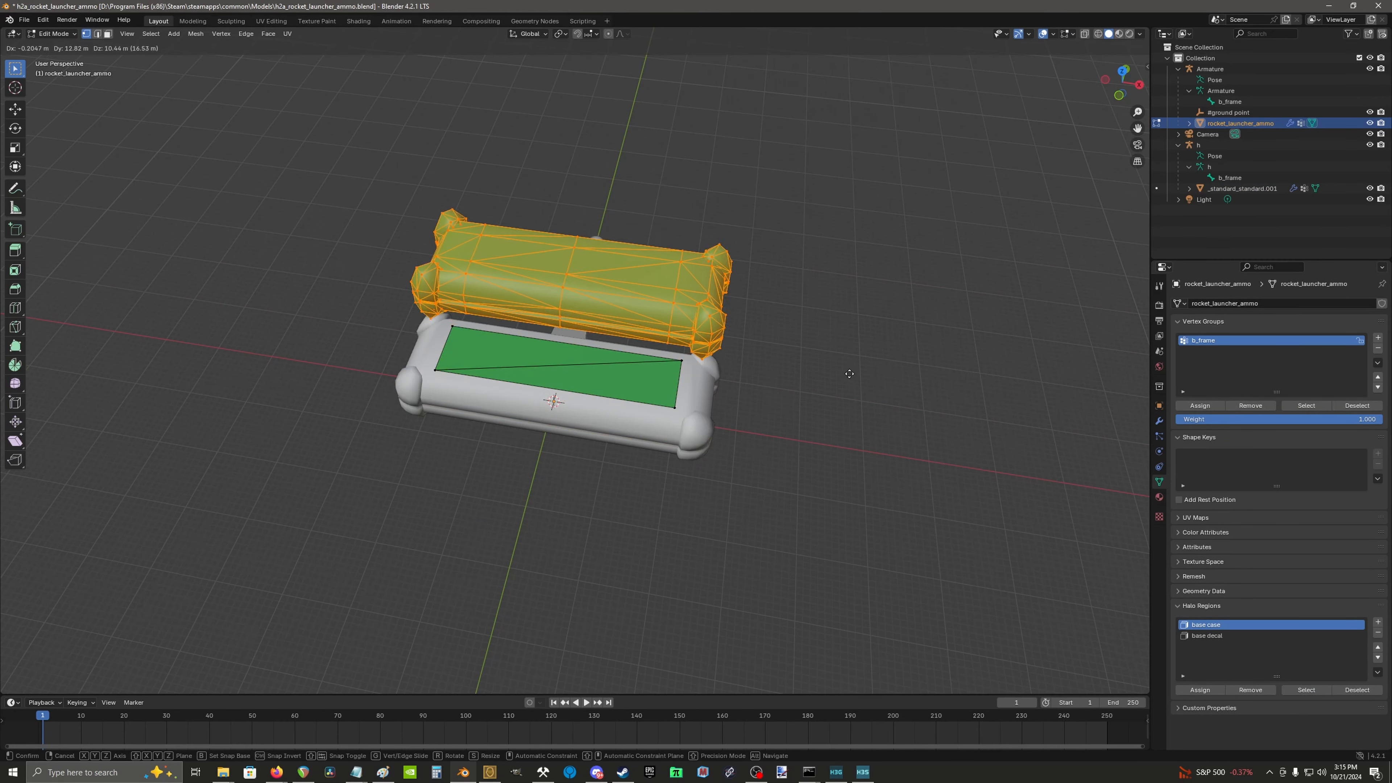
pyautogui.press('Escape')
pyautogui.click(1280, 636)
pyautogui.click(1306, 690)
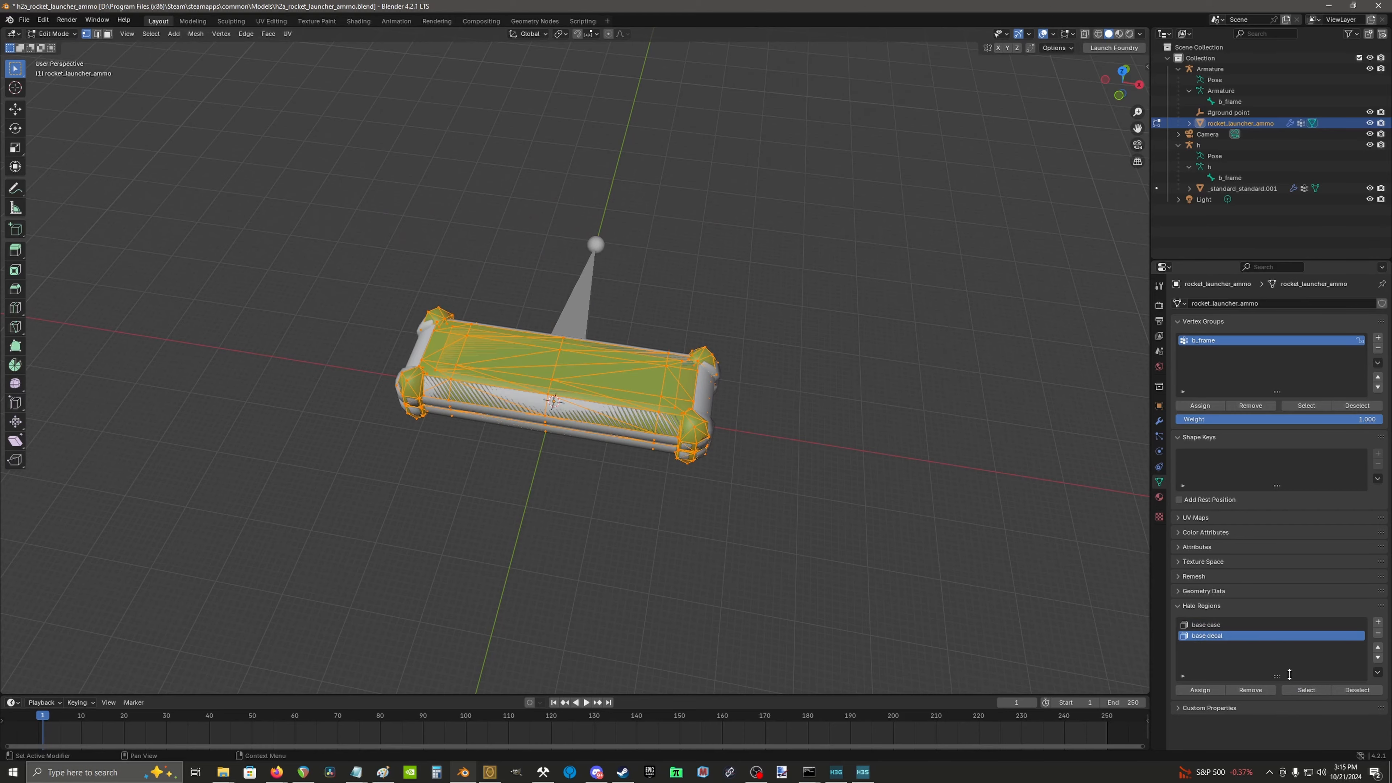
pyautogui.press('Tab')
# Step: Inspect the _standard_standard.001 mesh's geometry with the rocket_launcher_ammo mesh temporarily hidden
pyautogui.click(712, 410)
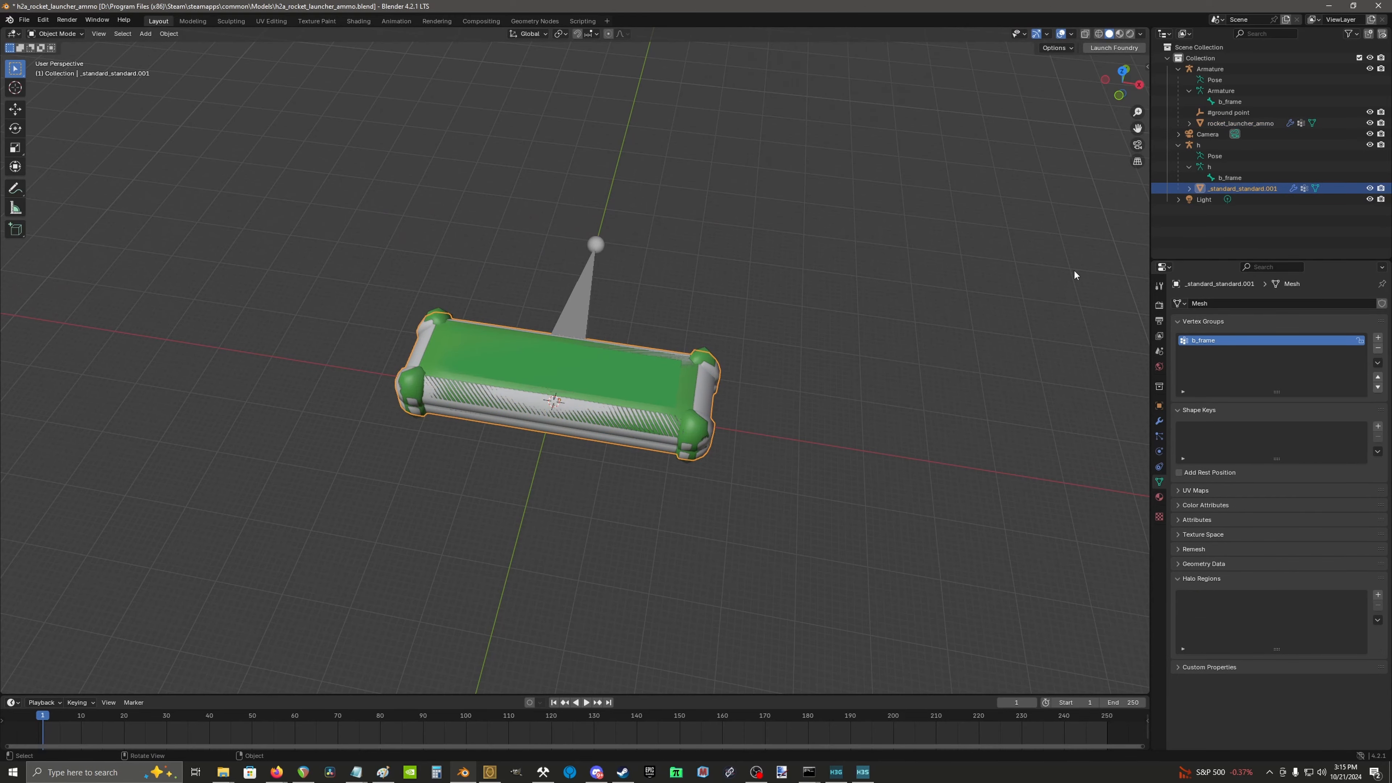
pyautogui.press('Tab')
pyautogui.hotkey('alt', 'a')
pyautogui.moveTo(905, 364)
pyautogui.mouseDown(button='middle')
pyautogui.moveTo(889, 289)
pyautogui.moveTo(884, 356)
pyautogui.mouseUp(button='middle')
pyautogui.press('Tab')
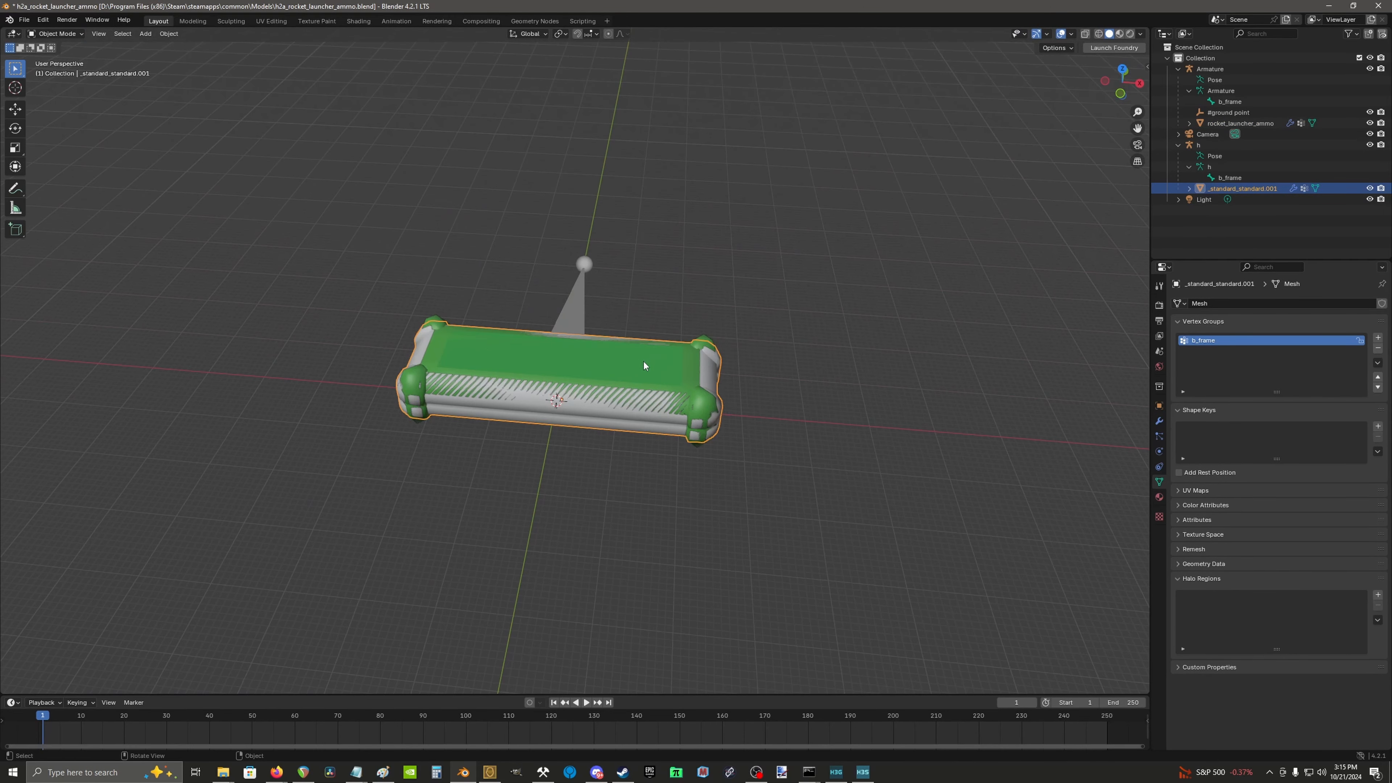
pyautogui.click(648, 360)
pyautogui.press('h')
pyautogui.click(656, 358)
pyautogui.press('Tab')
pyautogui.scroll(3, 877, 390)
pyautogui.scroll(-5, 878, 390)
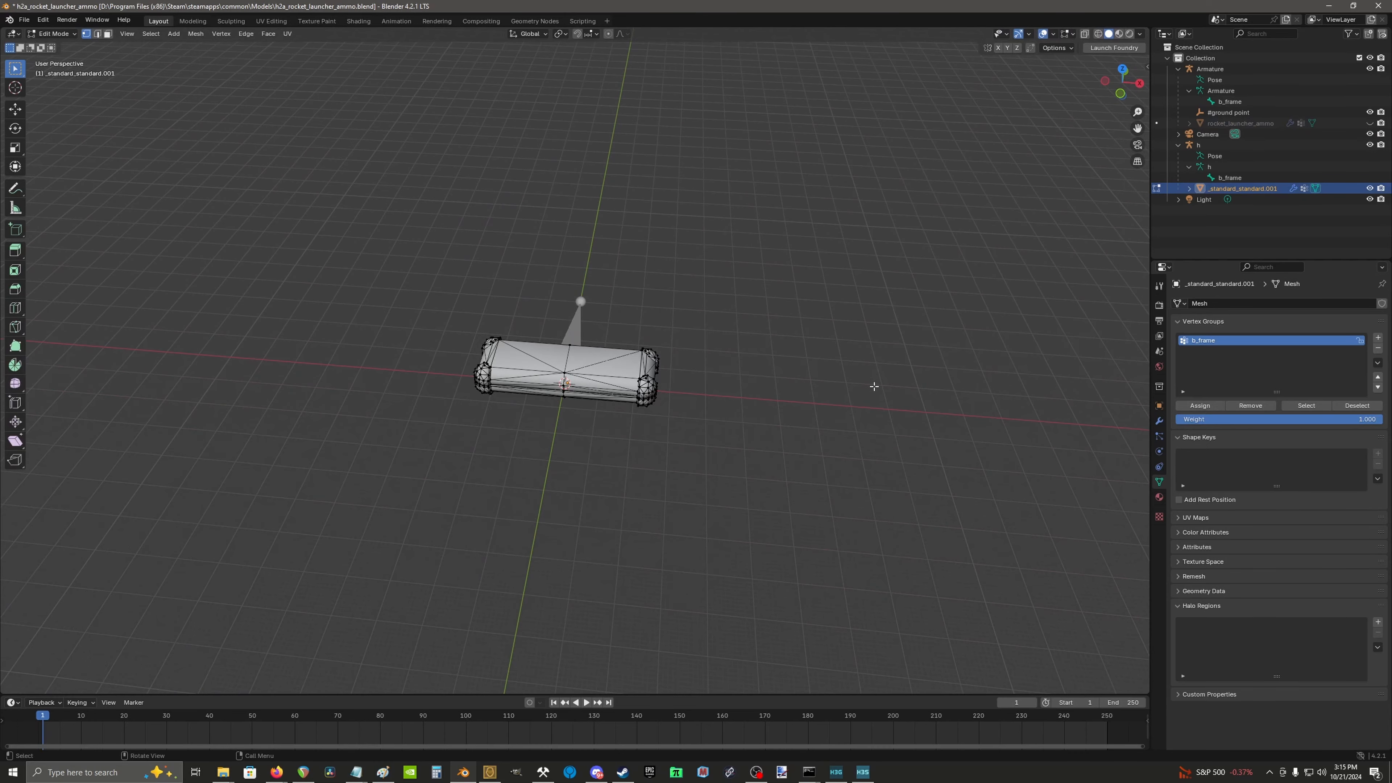
pyautogui.press('Tab')
pyautogui.hotkey('alt', 'h')
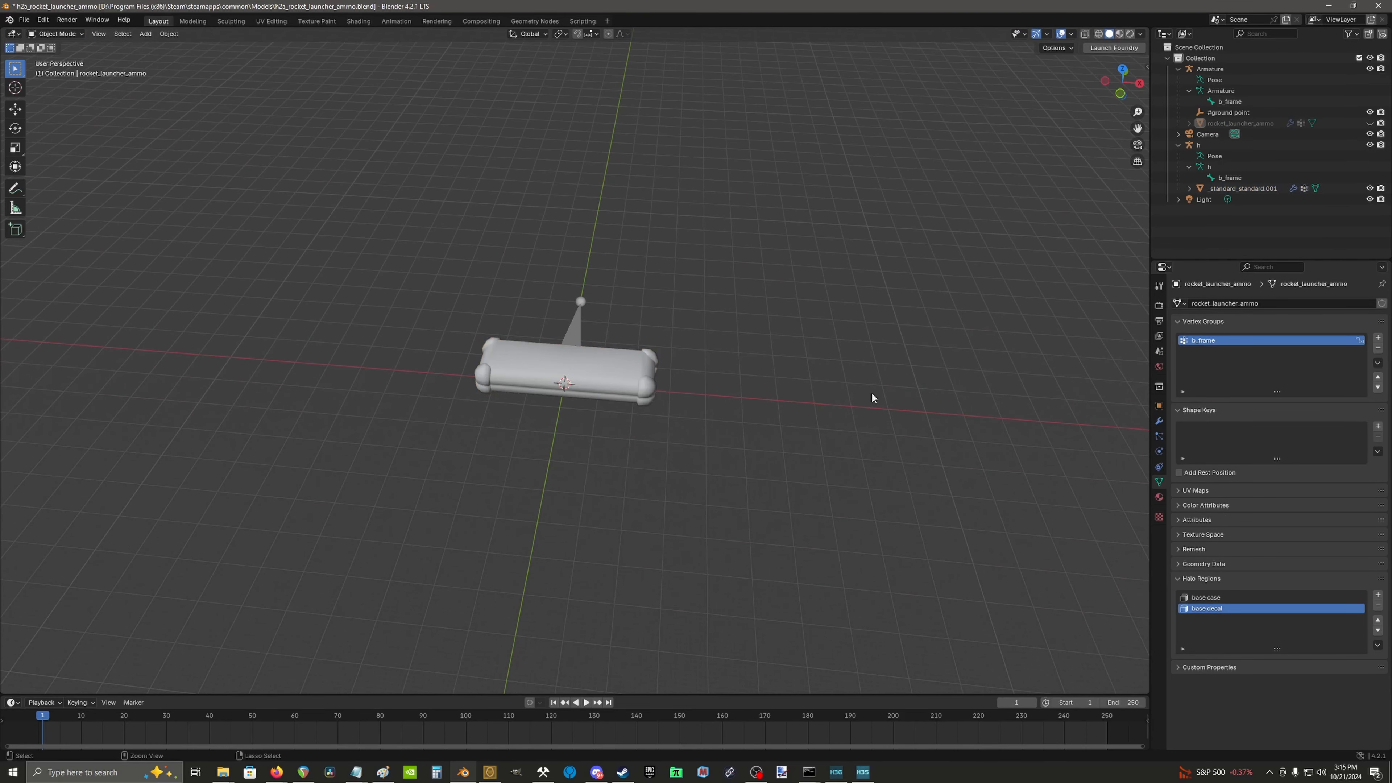
pyautogui.press('Tab')
pyautogui.press('Tab')
pyautogui.click(746, 330)
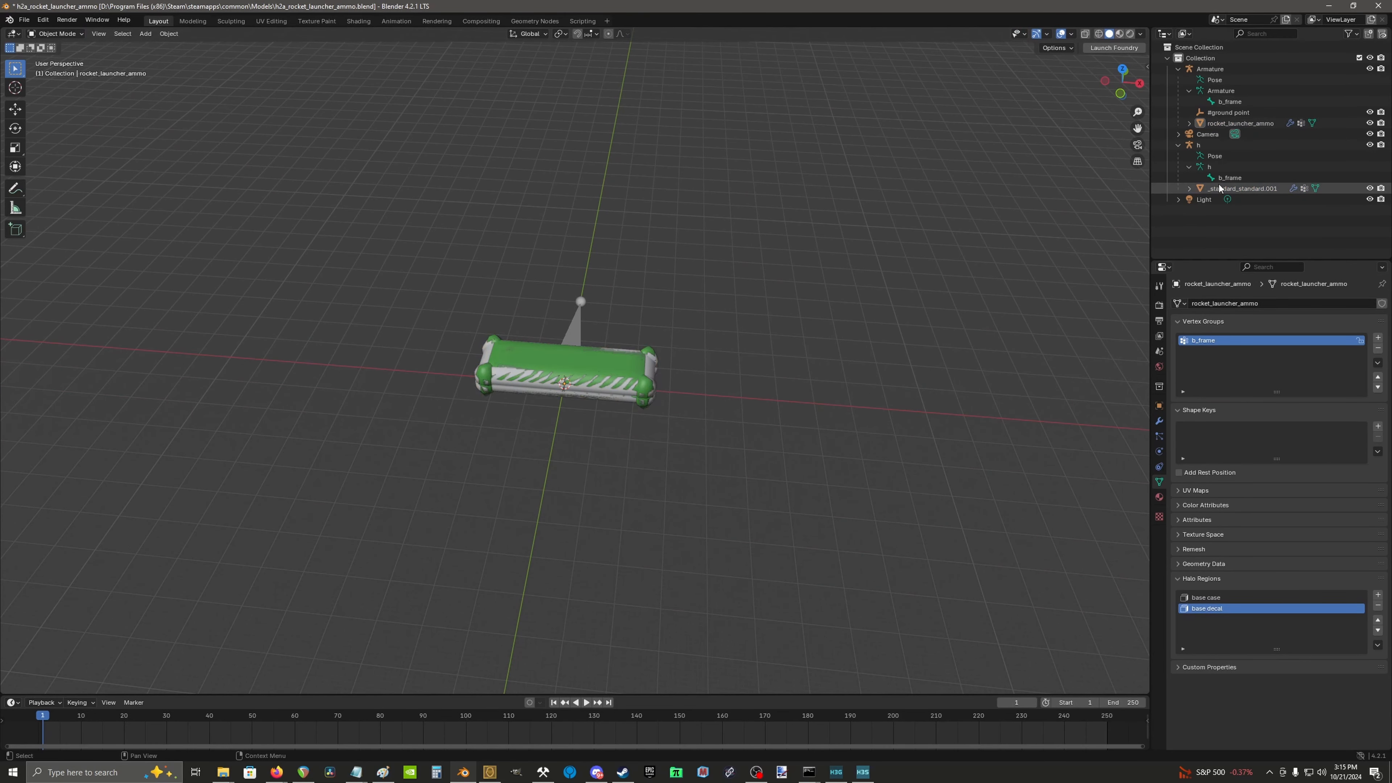
# Step: Add a Halo region named base case to the _standard_standard.001 mesh and assign all its vertices to it
pyautogui.click(1216, 188)
pyautogui.press('Tab')
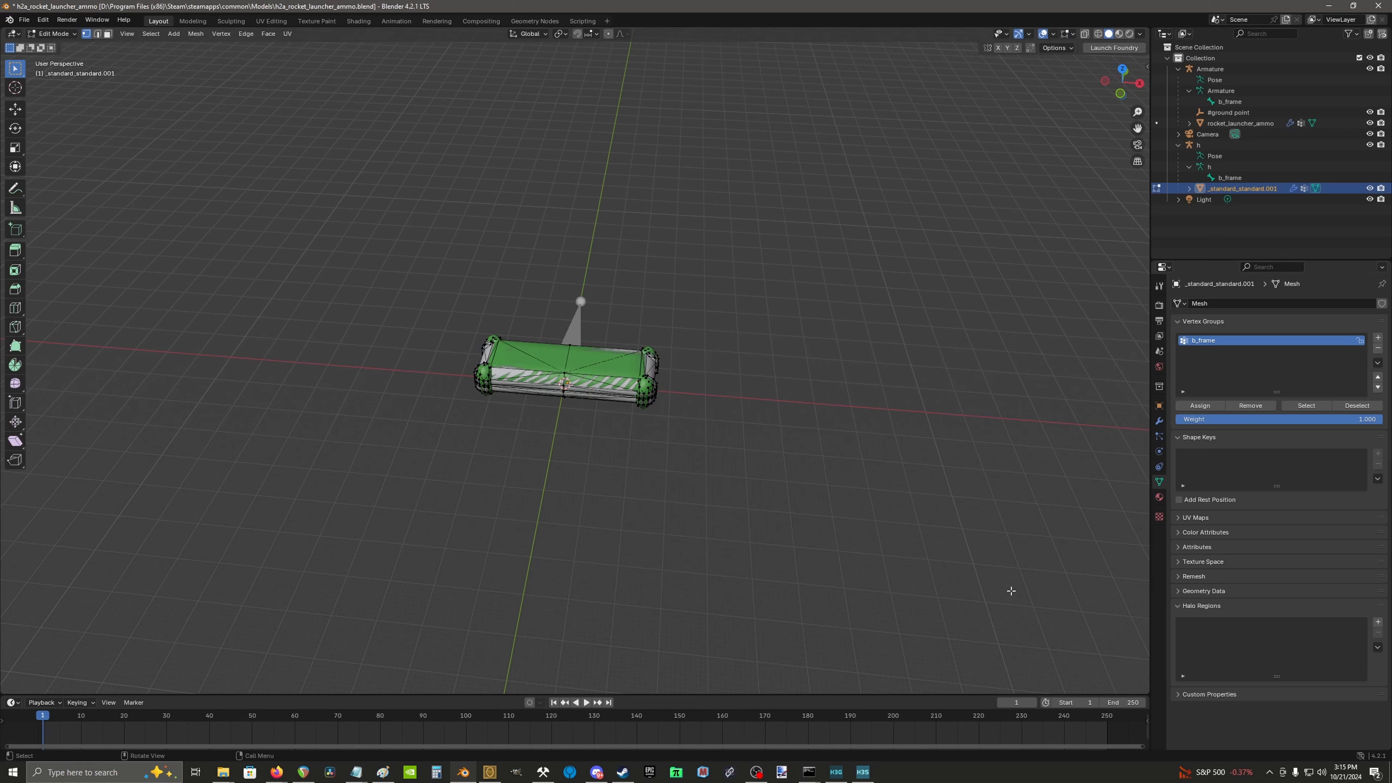
pyautogui.press('a')
pyautogui.click(1378, 622)
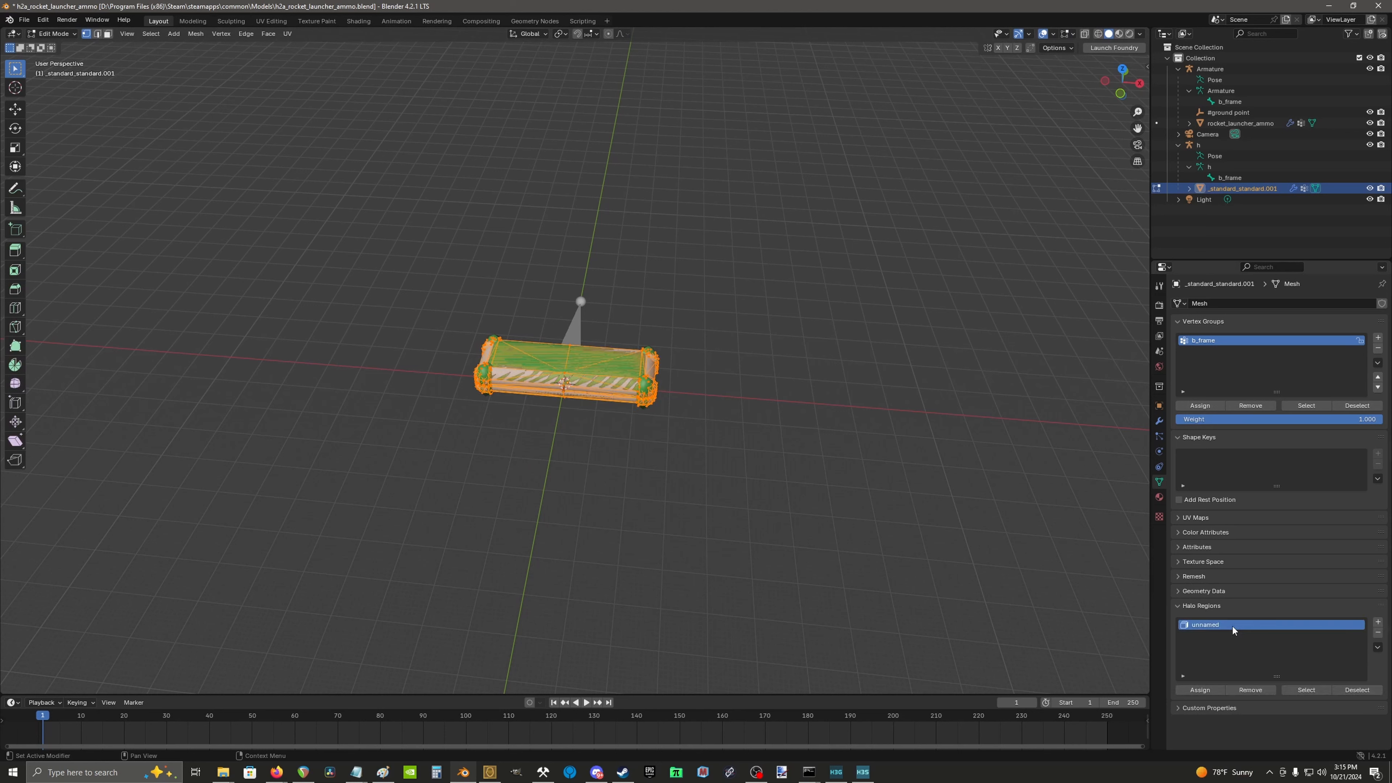
pyautogui.doubleClick(1233, 626)
pyautogui.write('base case')
pyautogui.click(1201, 690)
pyautogui.press('Tab')
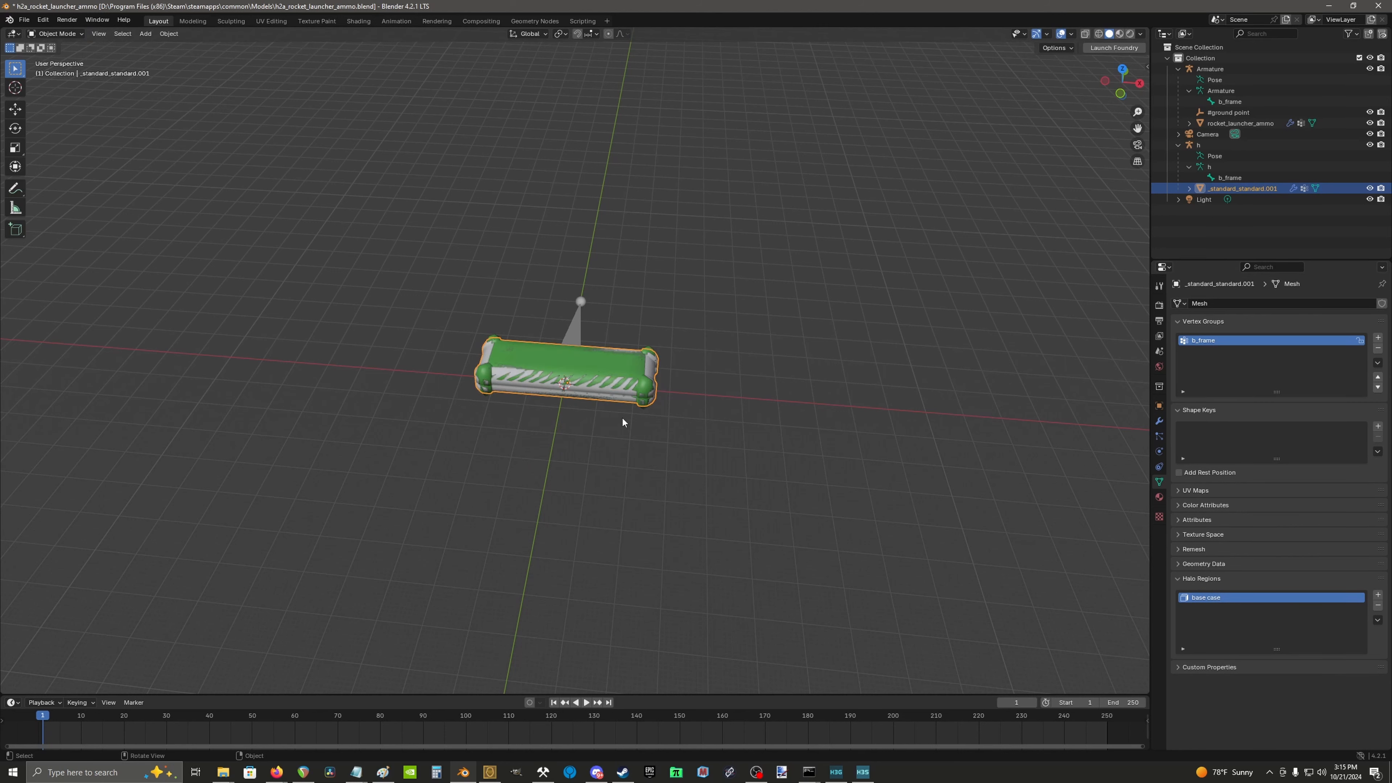
# Step: Clear the _standard_standard.001 mesh's parent while keeping its transformation, and parent it to the original Armature with Armature Deform
pyautogui.press('g')
pyautogui.rightClick(631, 286)
pyautogui.hotkey('alt', 'p')
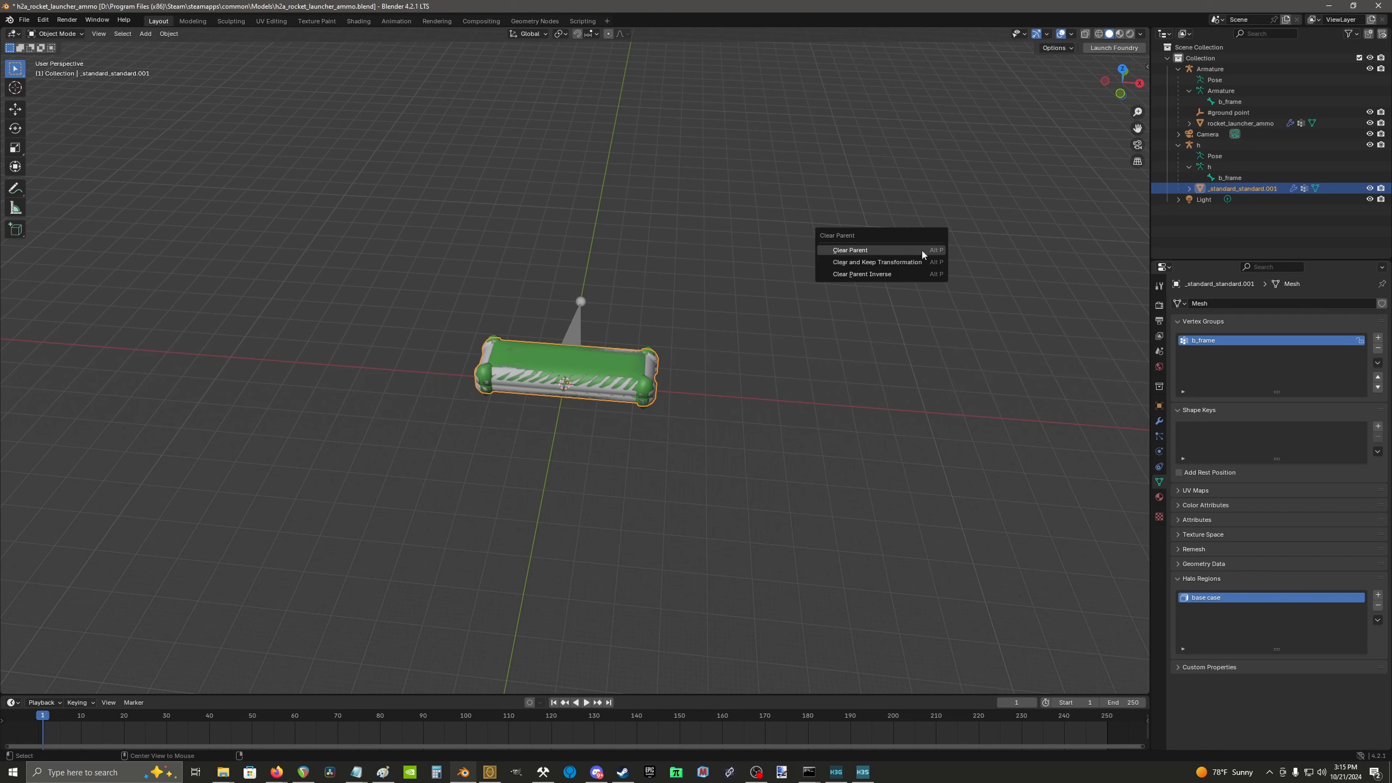
pyautogui.click(900, 261)
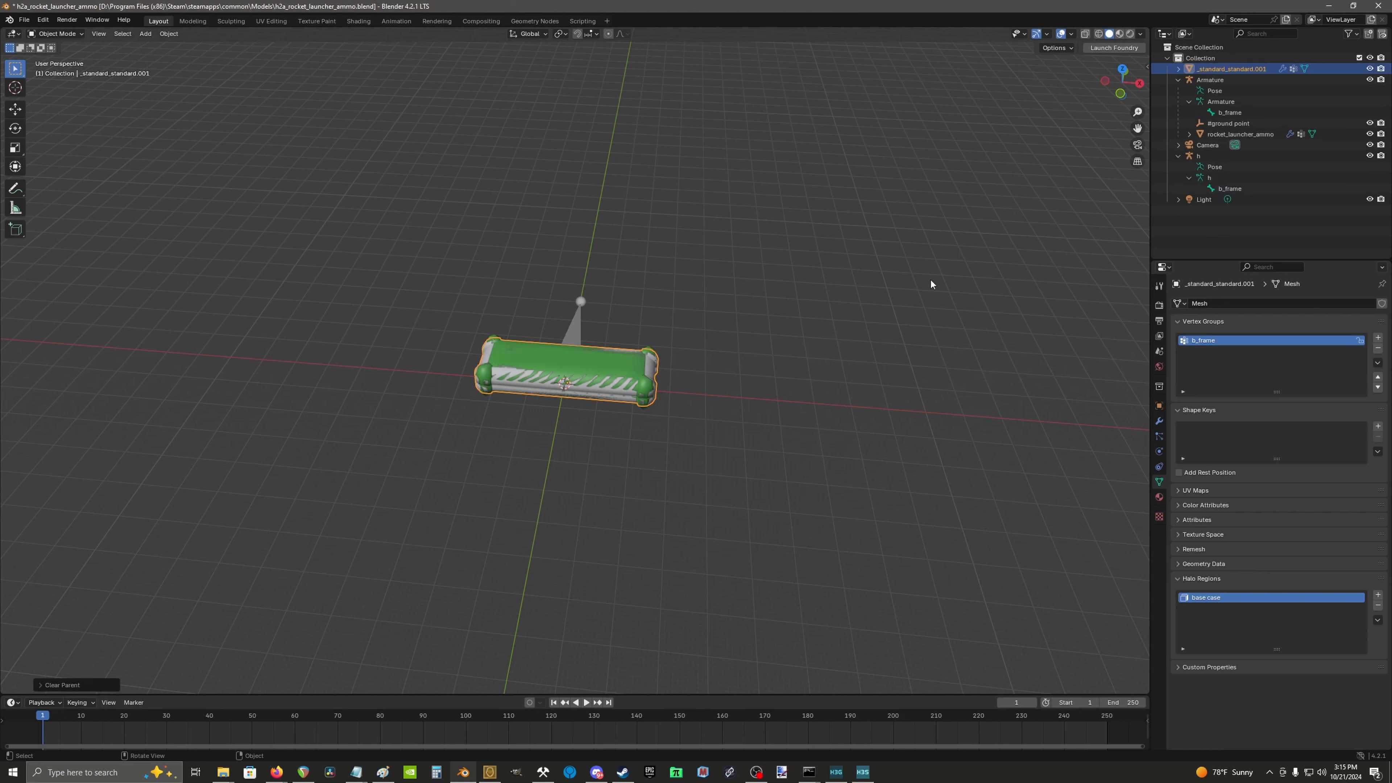
pyautogui.keyDown('ctrl'); pyautogui.click(1230, 113); pyautogui.keyUp('ctrl')
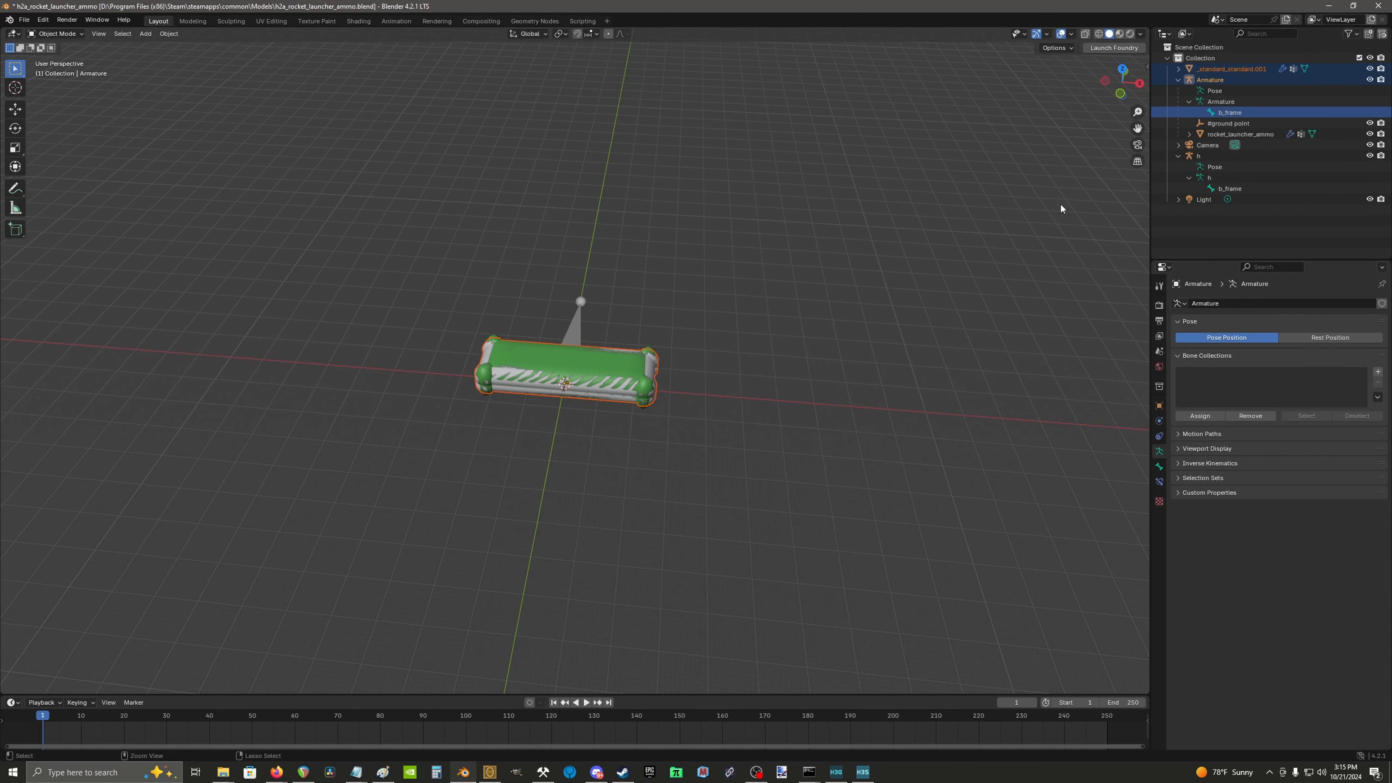
pyautogui.hotkey('ctrl', 'p')
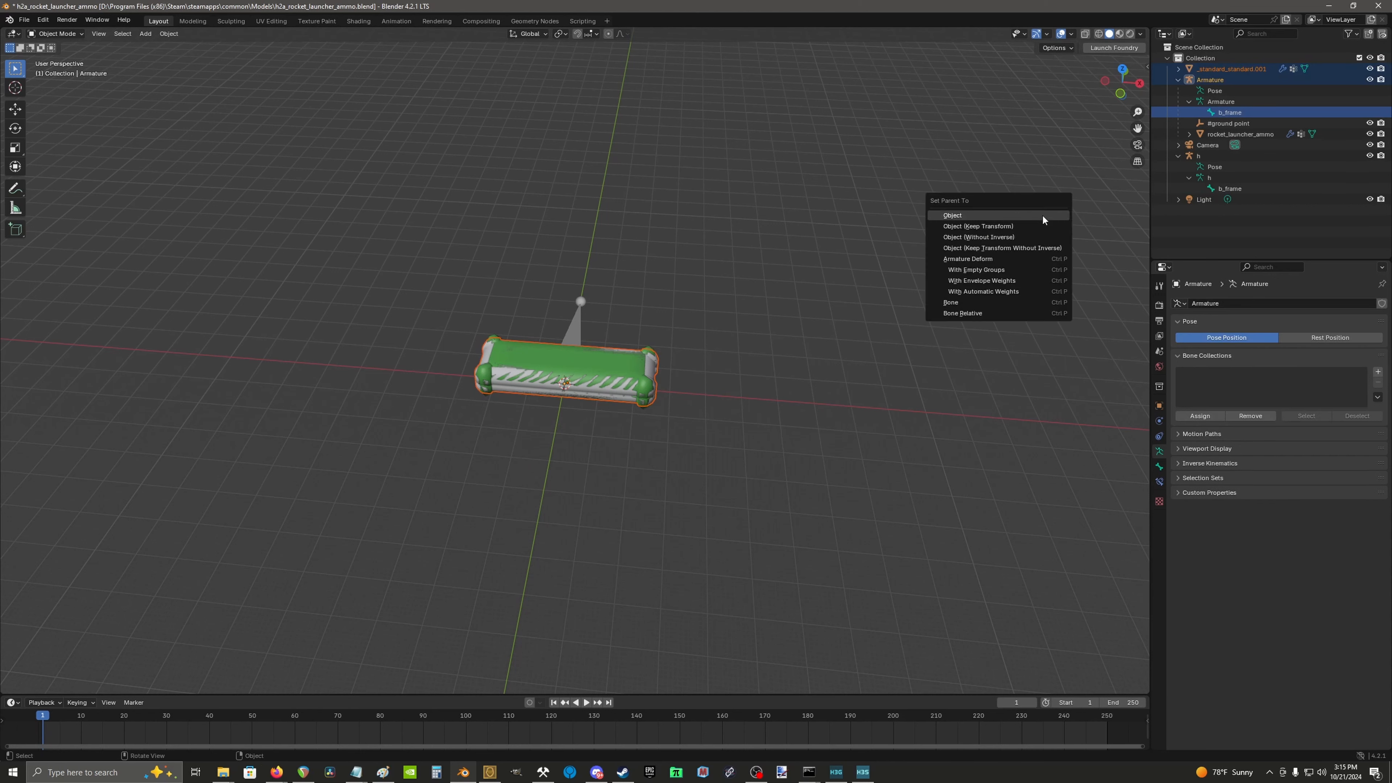
pyautogui.click(987, 258)
# Step: Test-move the Armature's b_frame bone in Pose Mode to check that both ammo meshes follow it
pyautogui.click(1250, 103)
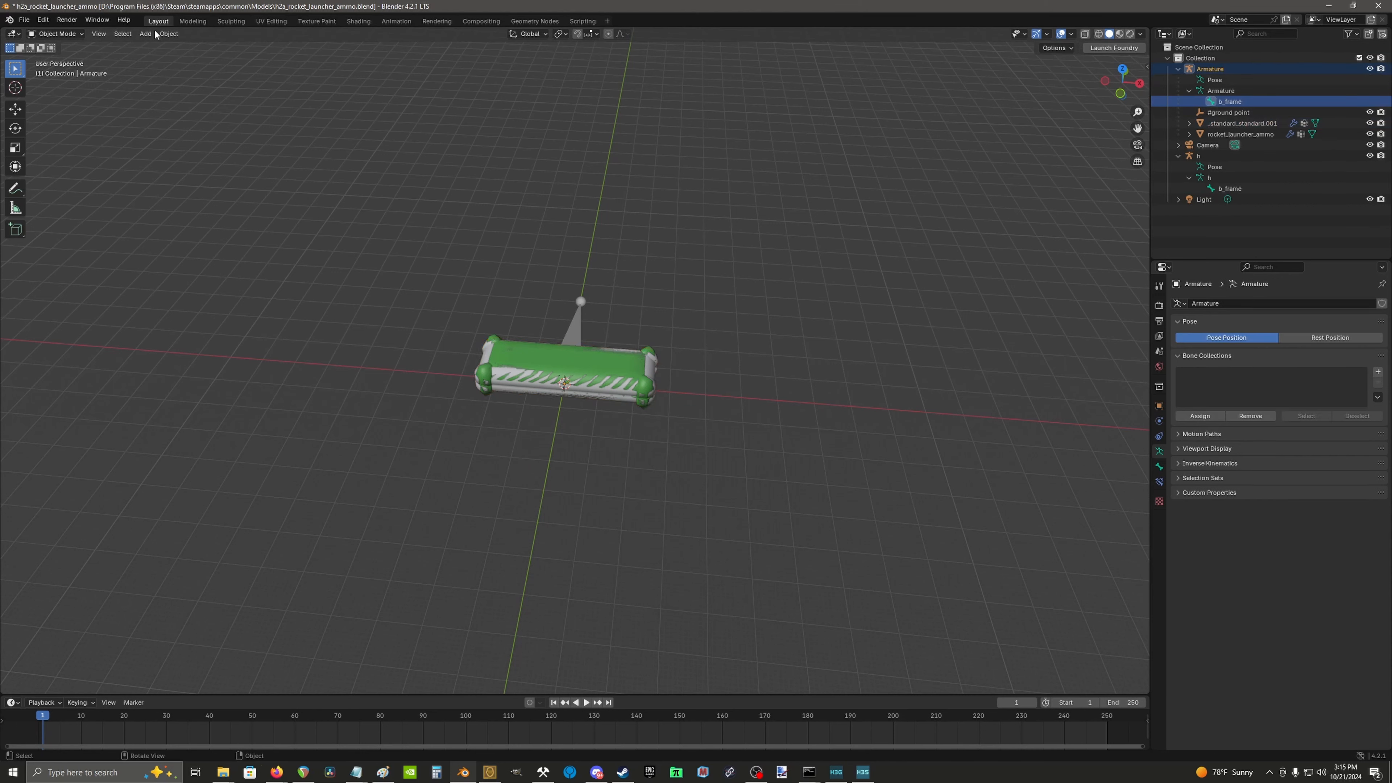
pyautogui.click(54, 33)
pyautogui.click(58, 69)
pyautogui.press('g')
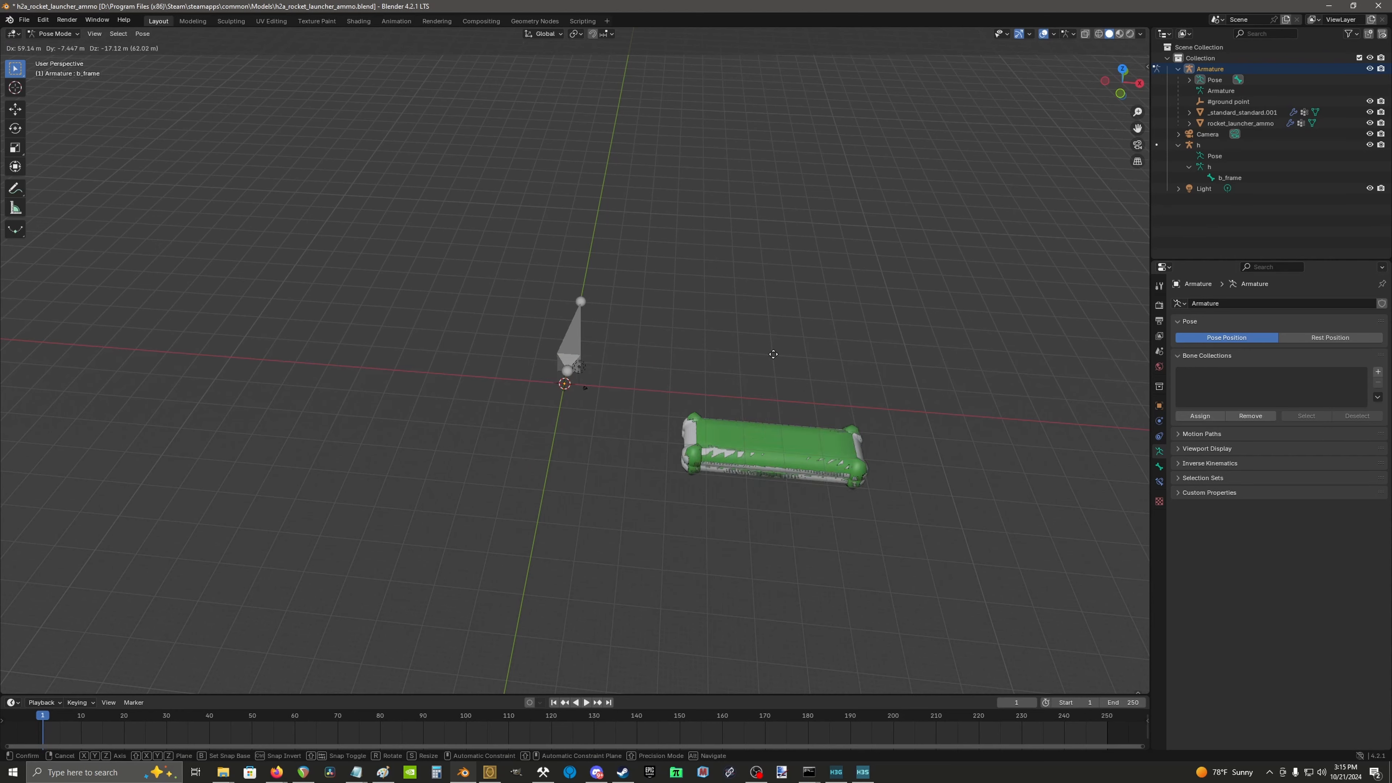
pyautogui.rightClick(509, 197)
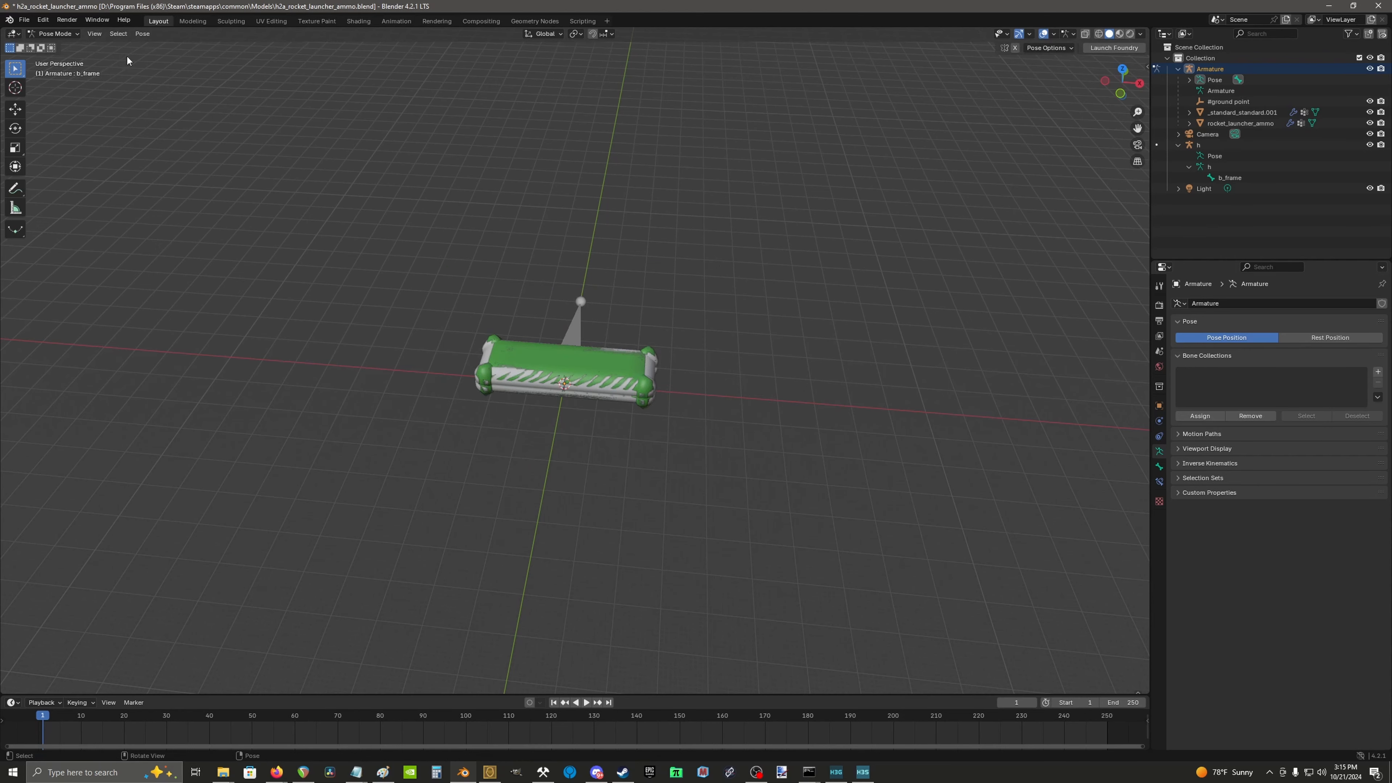
pyautogui.click(54, 33)
pyautogui.click(55, 47)
# Step: Save the Blender file
pyautogui.scroll(3, 681, 325)
pyautogui.hotkey('ctrl', 's')
pyautogui.scroll(2, 674, 321)
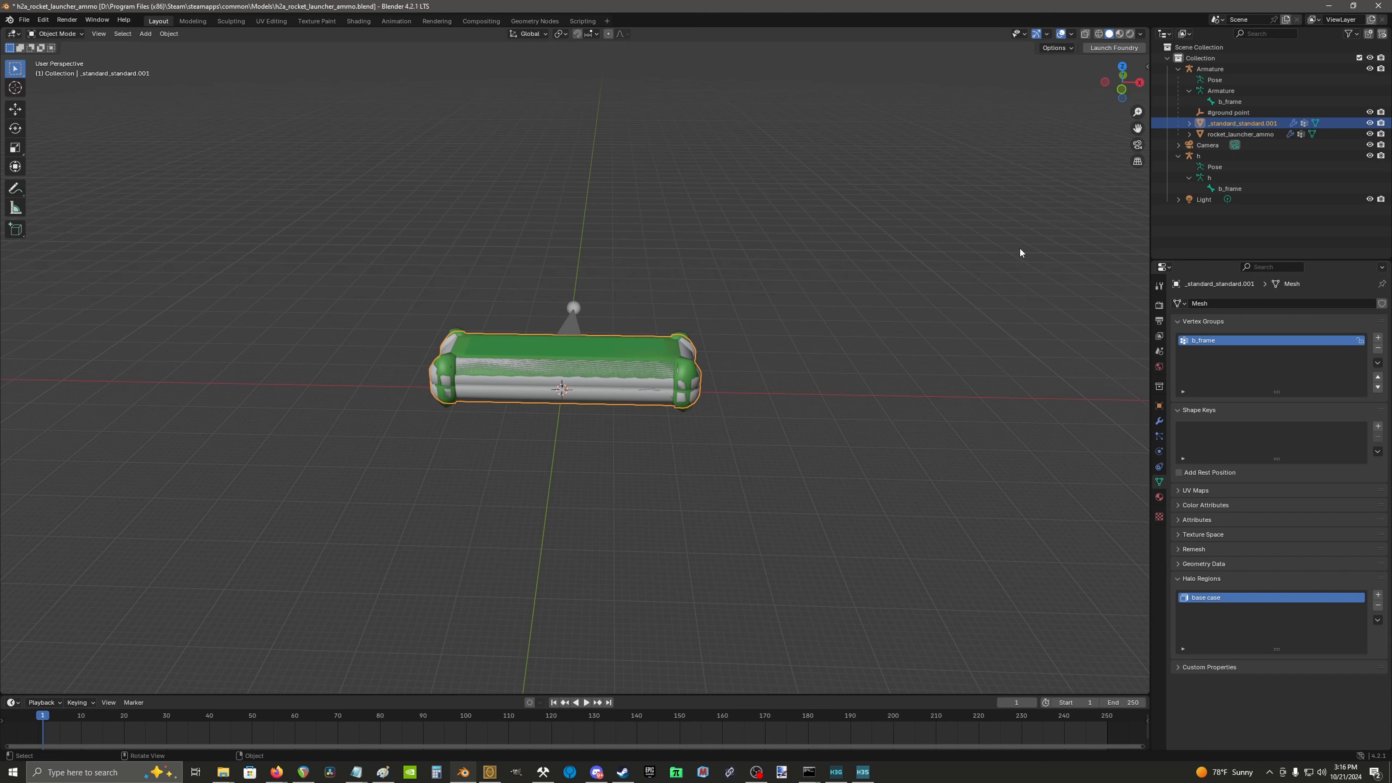
# Step: Hide the original rocket_launcher_ammo mesh in the viewport
pyautogui.click(1228, 112)
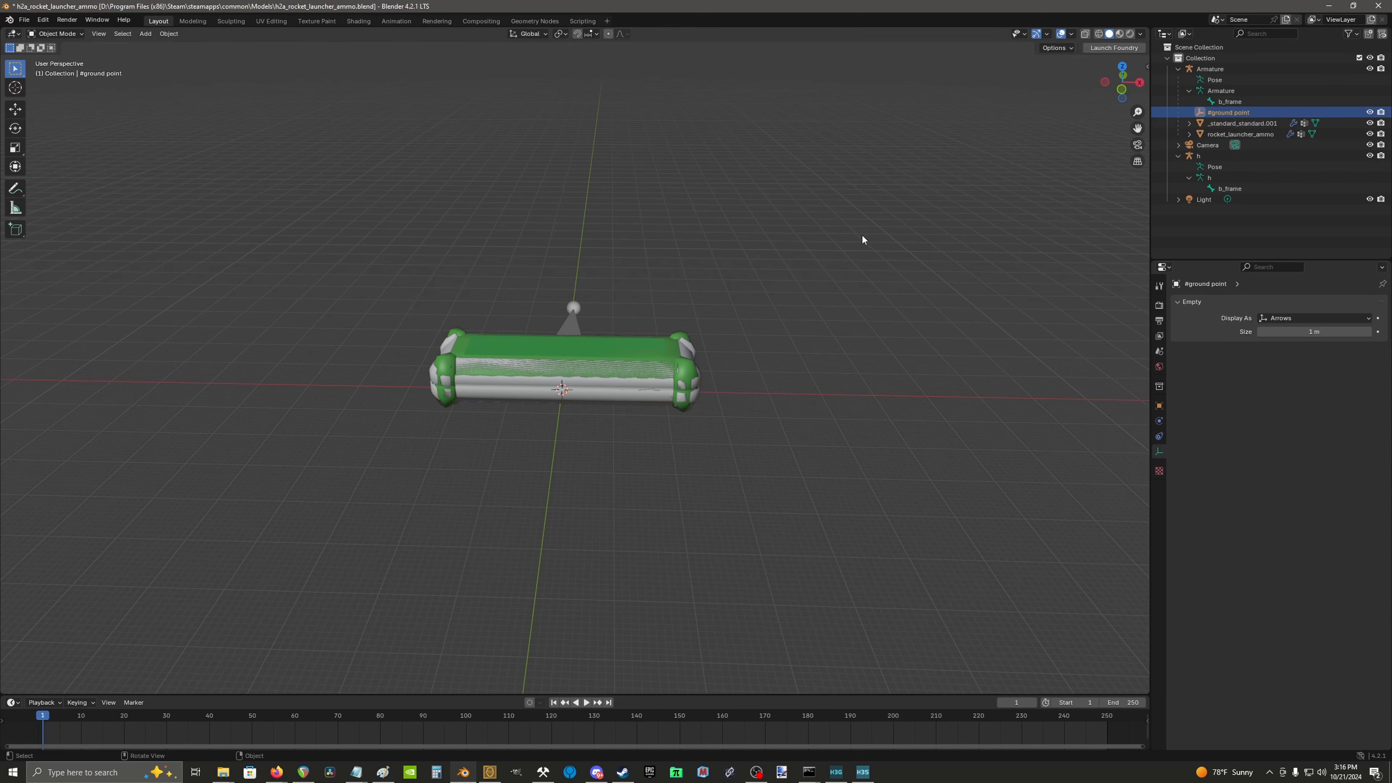
pyautogui.click(1370, 134)
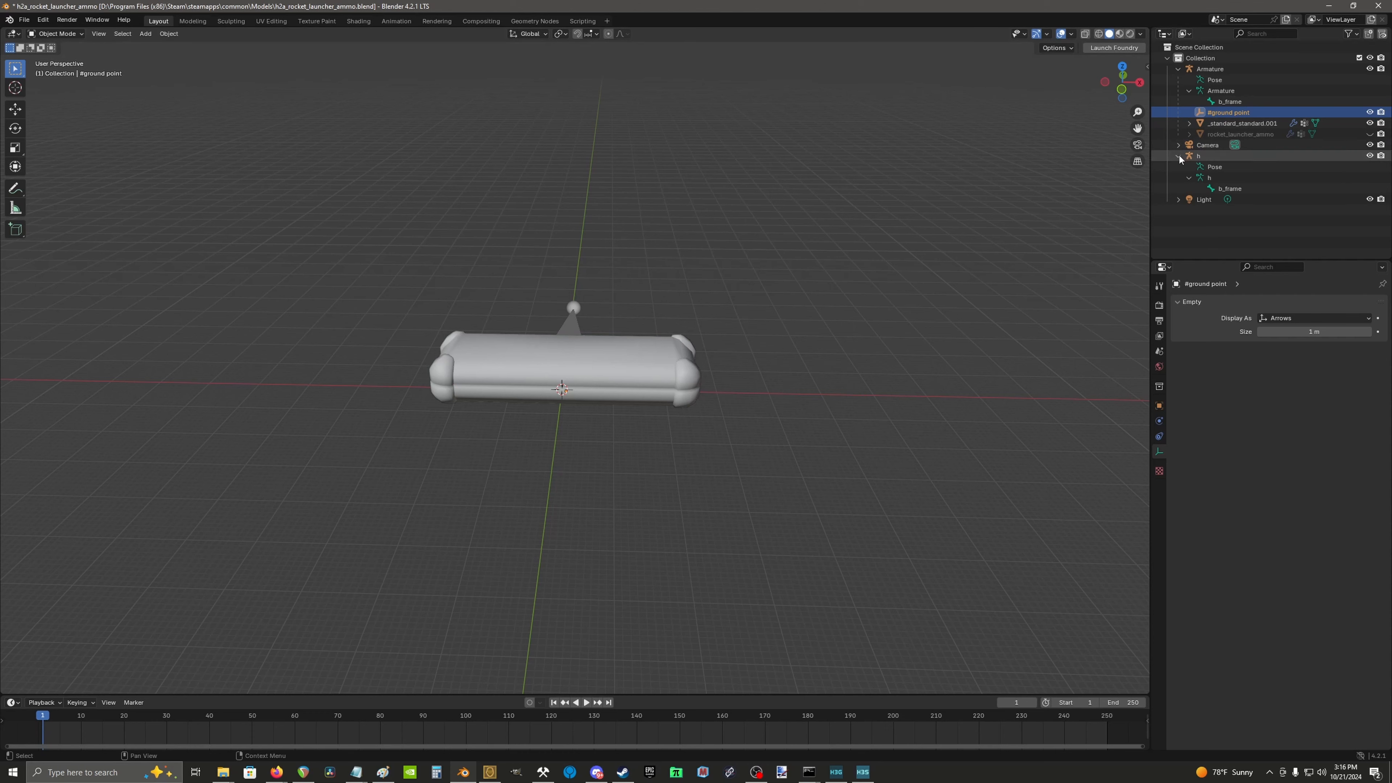
# Step: Rename the _standard_standard.001 mesh's material to default_wpn_rocket_ammo_01)
pyautogui.click(565, 358)
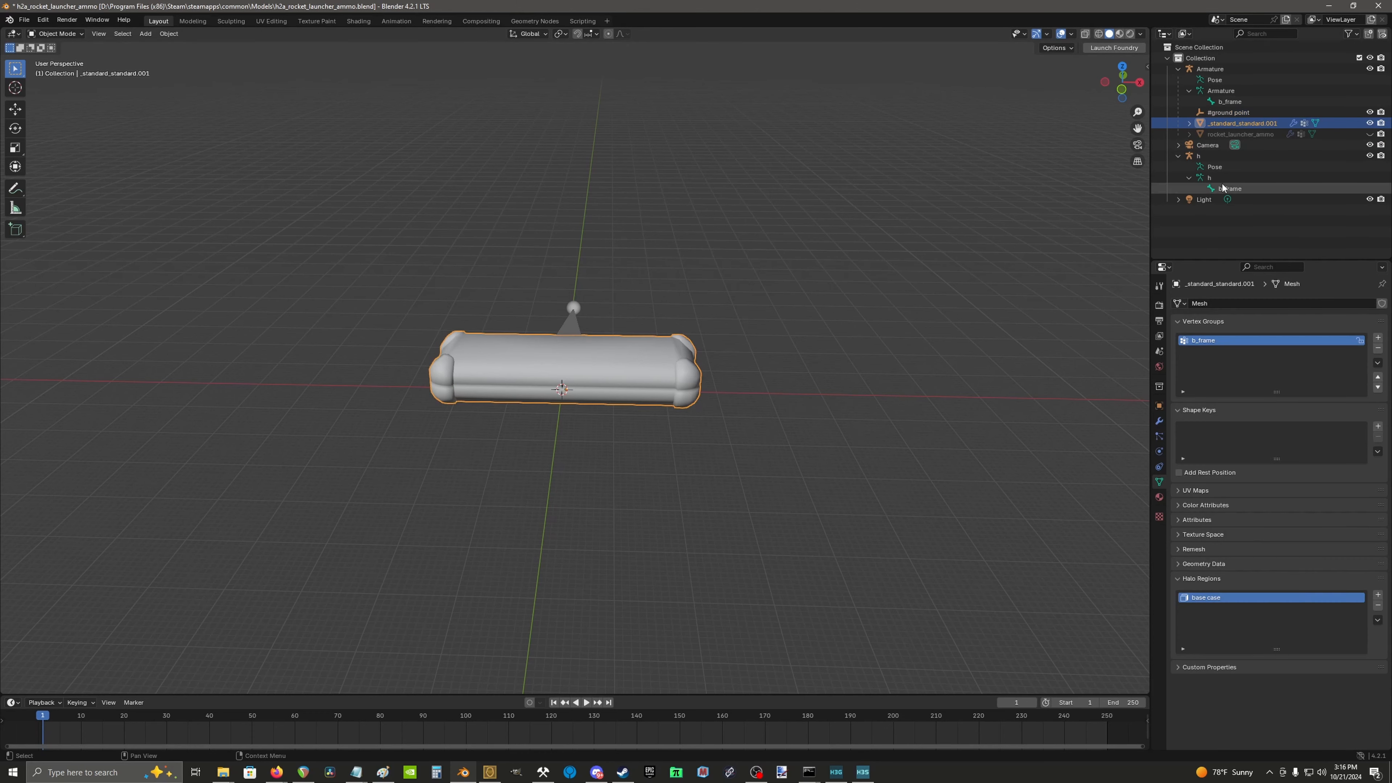
pyautogui.click(1159, 498)
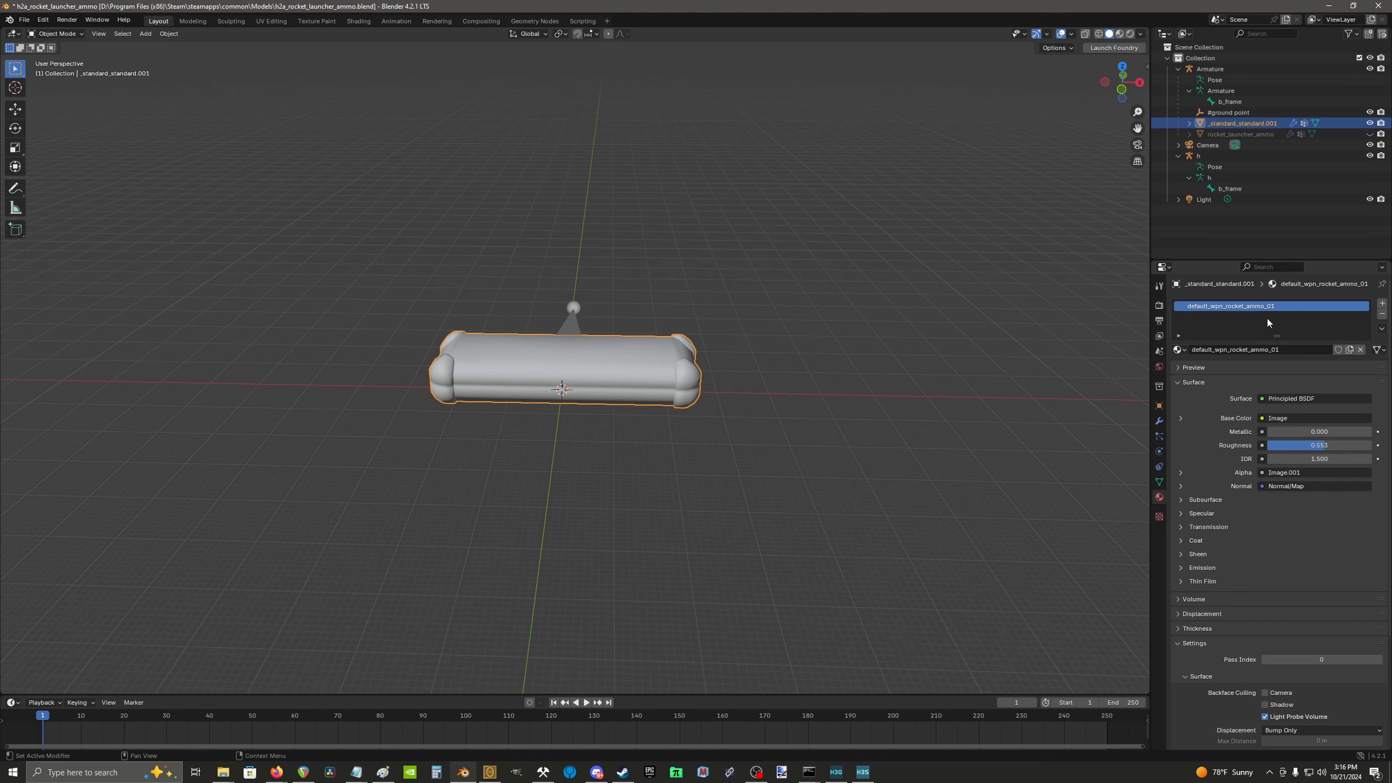
pyautogui.click(1293, 350)
pyautogui.click(1284, 349)
pyautogui.write(')')
pyautogui.press('Return')
# Step: Inspect the _standard_standard.001 mesh from several angles and test-move it without keeping the change
pyautogui.scroll(4, 677, 364)
pyautogui.moveTo(723, 379); pyautogui.dragTo(731, 415, button='middle')
pyautogui.scroll(-3, 732, 415)
pyautogui.moveTo(859, 384); pyautogui.dragTo(782, 378, button='middle')
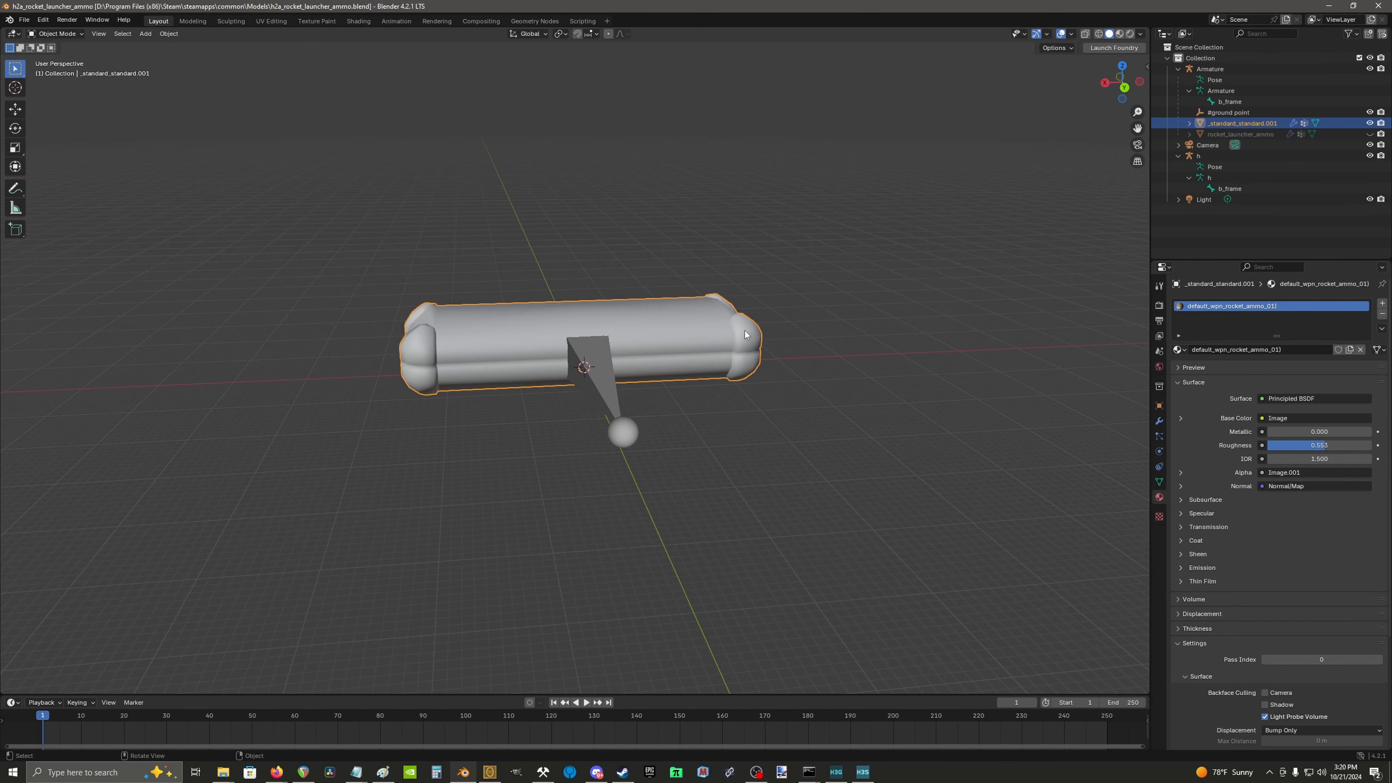
pyautogui.click(666, 345)
pyautogui.press('g')
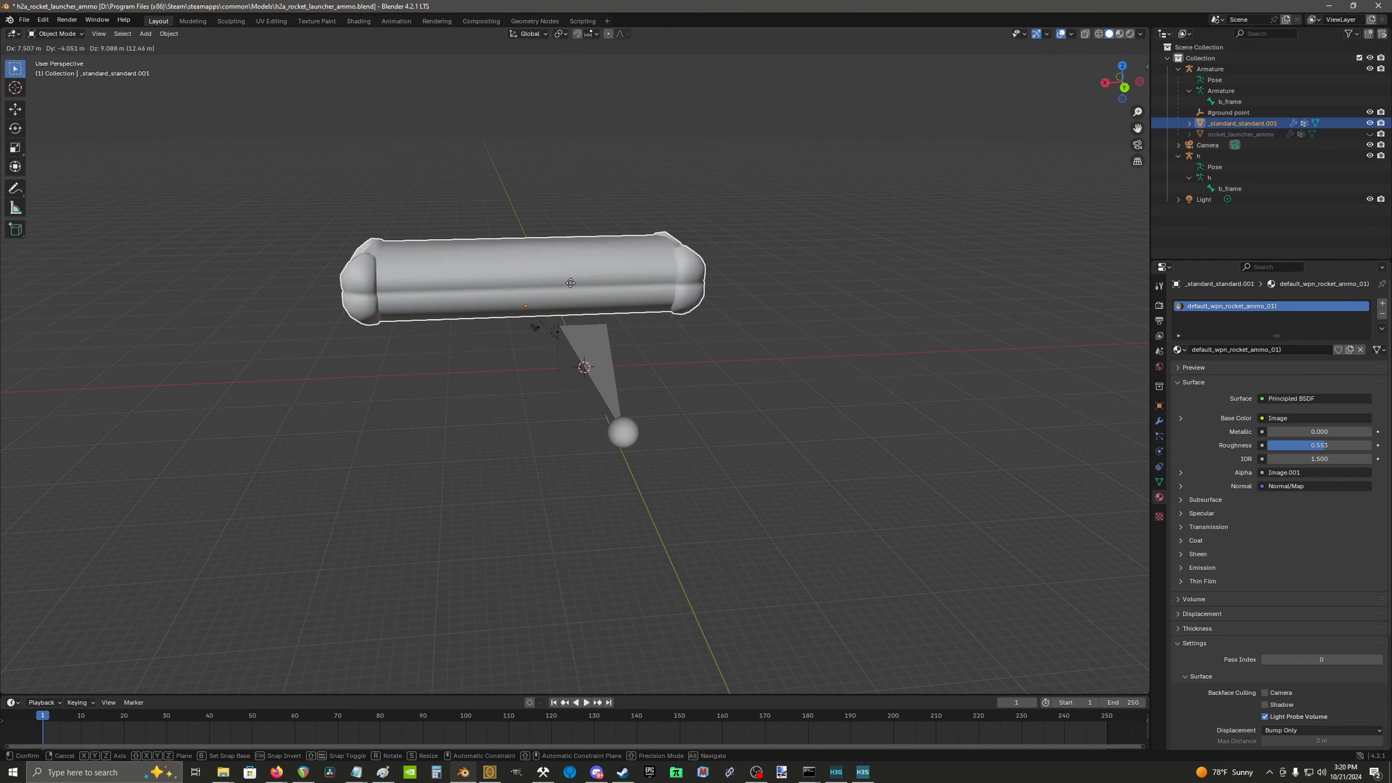
pyautogui.rightClick(526, 252)
# Step: Open a JMS export of the ammo model and browse to the bookmarked H3EK folder
pyautogui.click(24, 19)
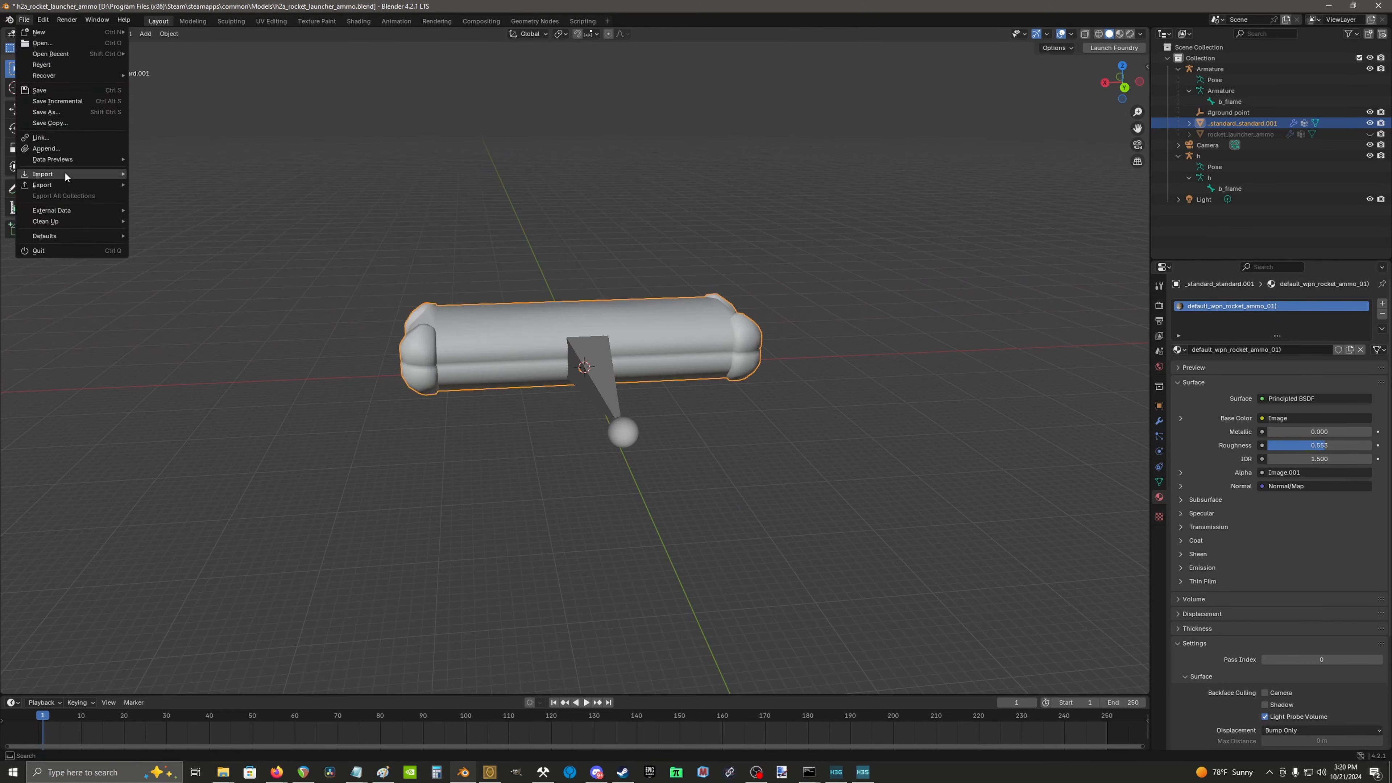
pyautogui.moveTo(64, 183)
pyautogui.click(246, 336)
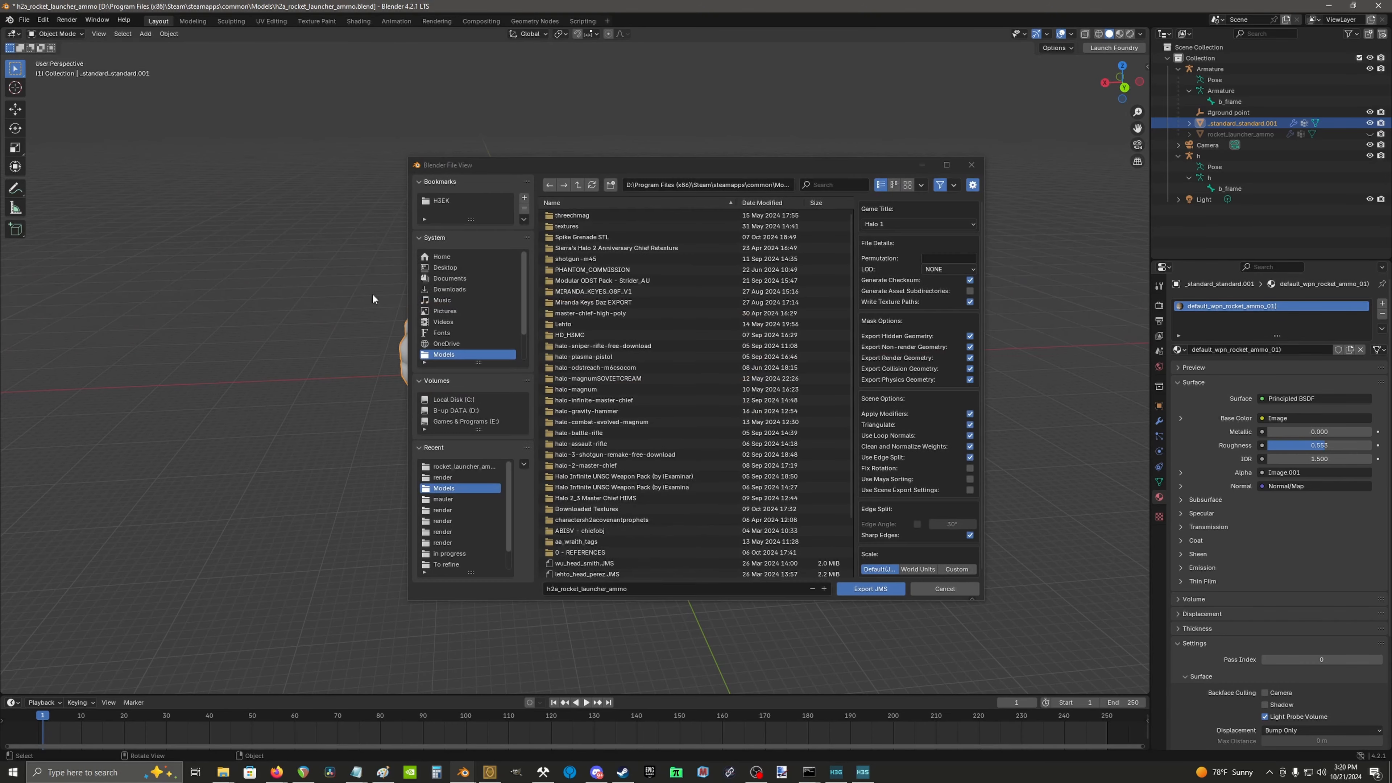
pyautogui.click(452, 200)
# Step: Set the JMS export's game title to Halo 3 and exclude hidden, non-render, collision and physics geometry
pyautogui.click(888, 224)
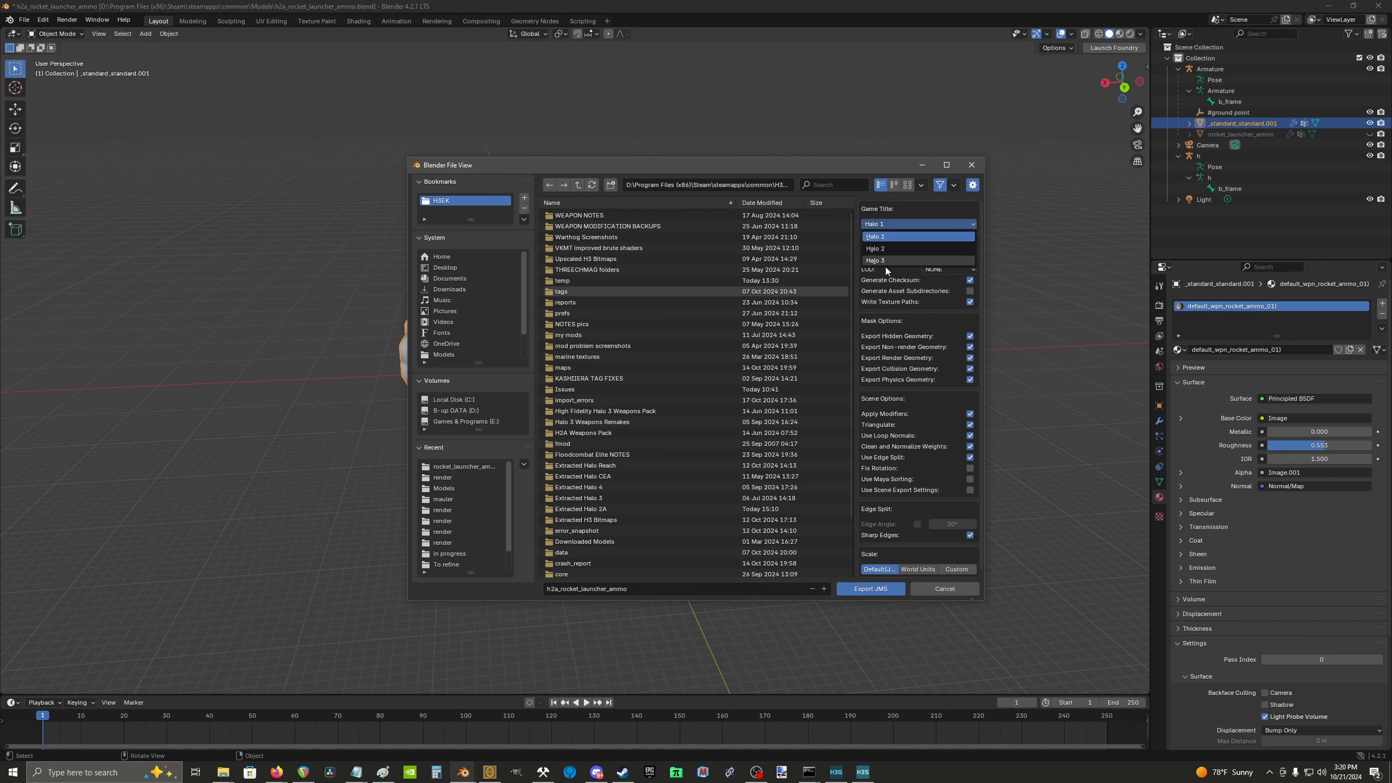
pyautogui.click(883, 260)
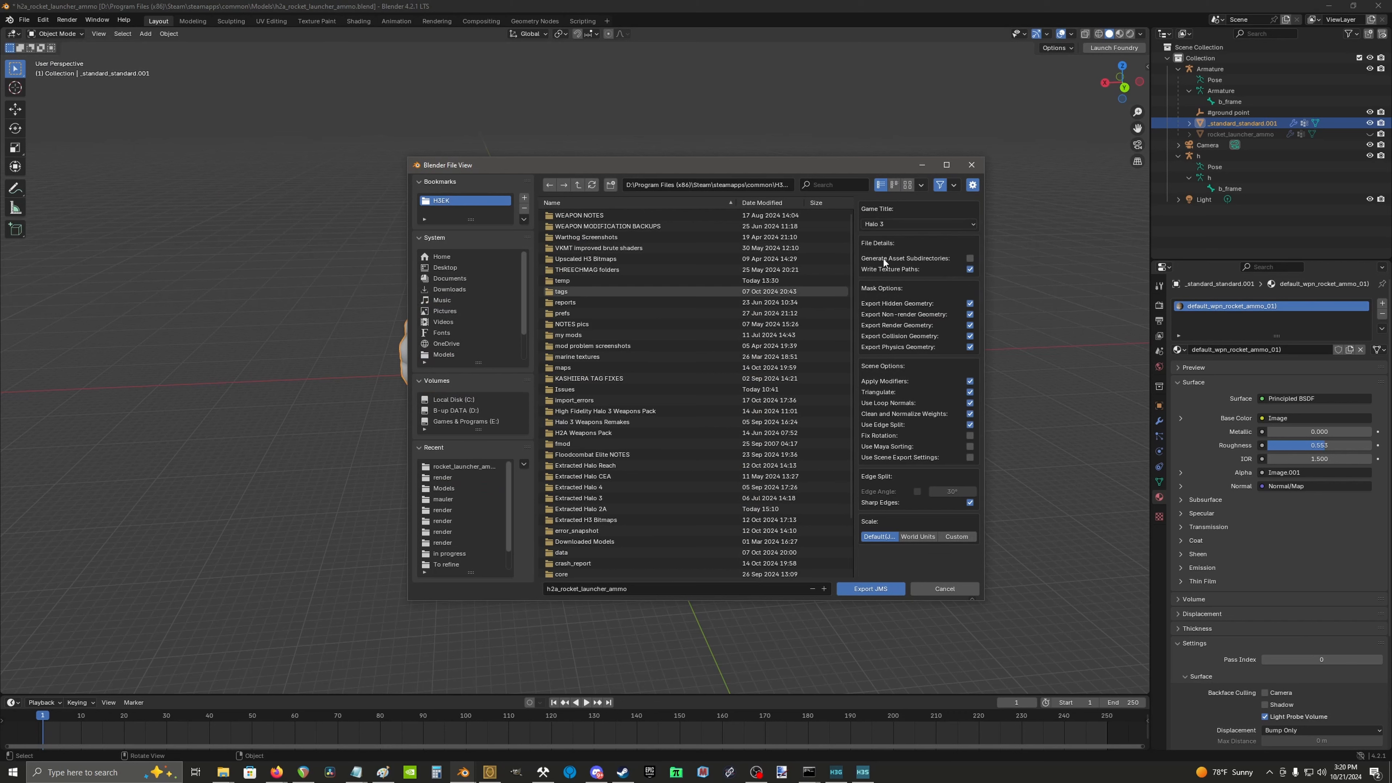
pyautogui.click(972, 303)
pyautogui.click(971, 314)
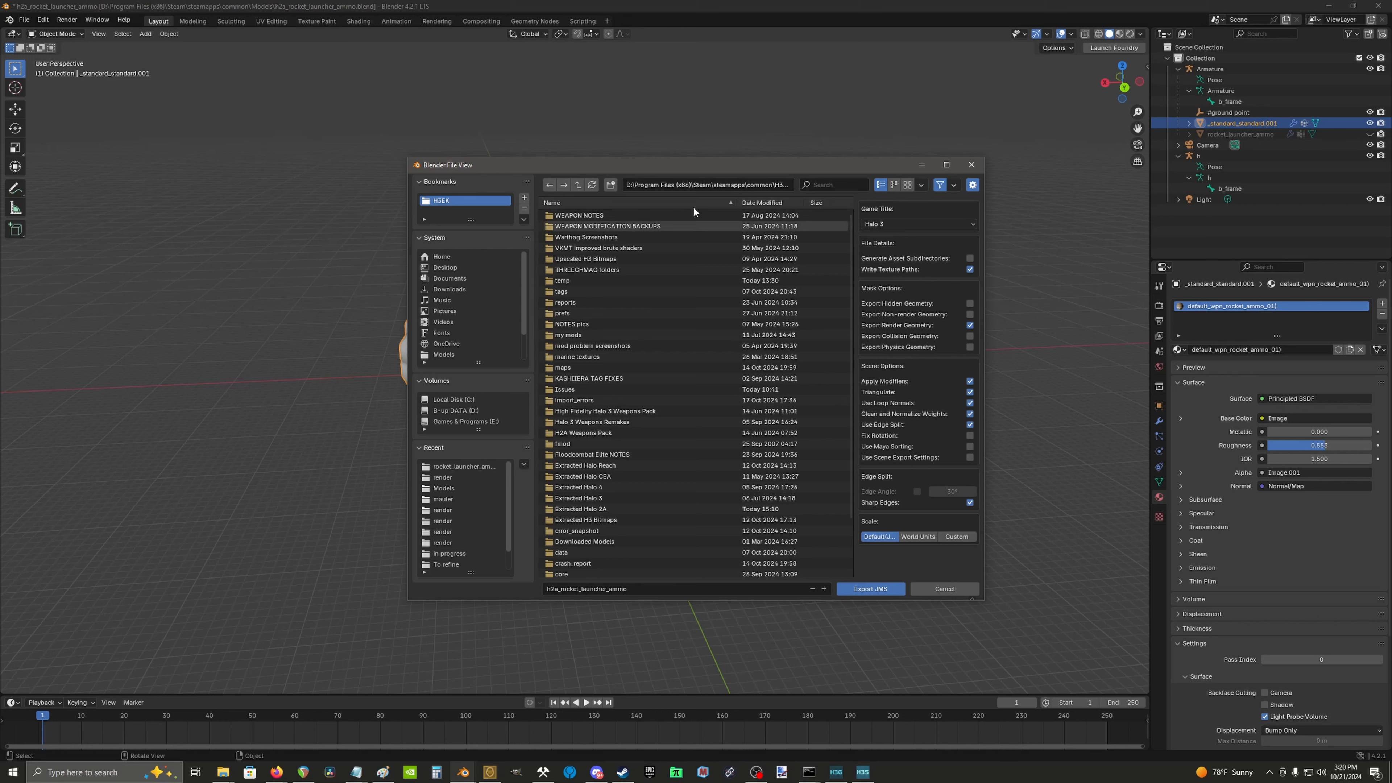
# Step: Sort the H3EK folder by name and browse to data\H2A\objects\levels\shared as the JMS export location
pyautogui.click(567, 202)
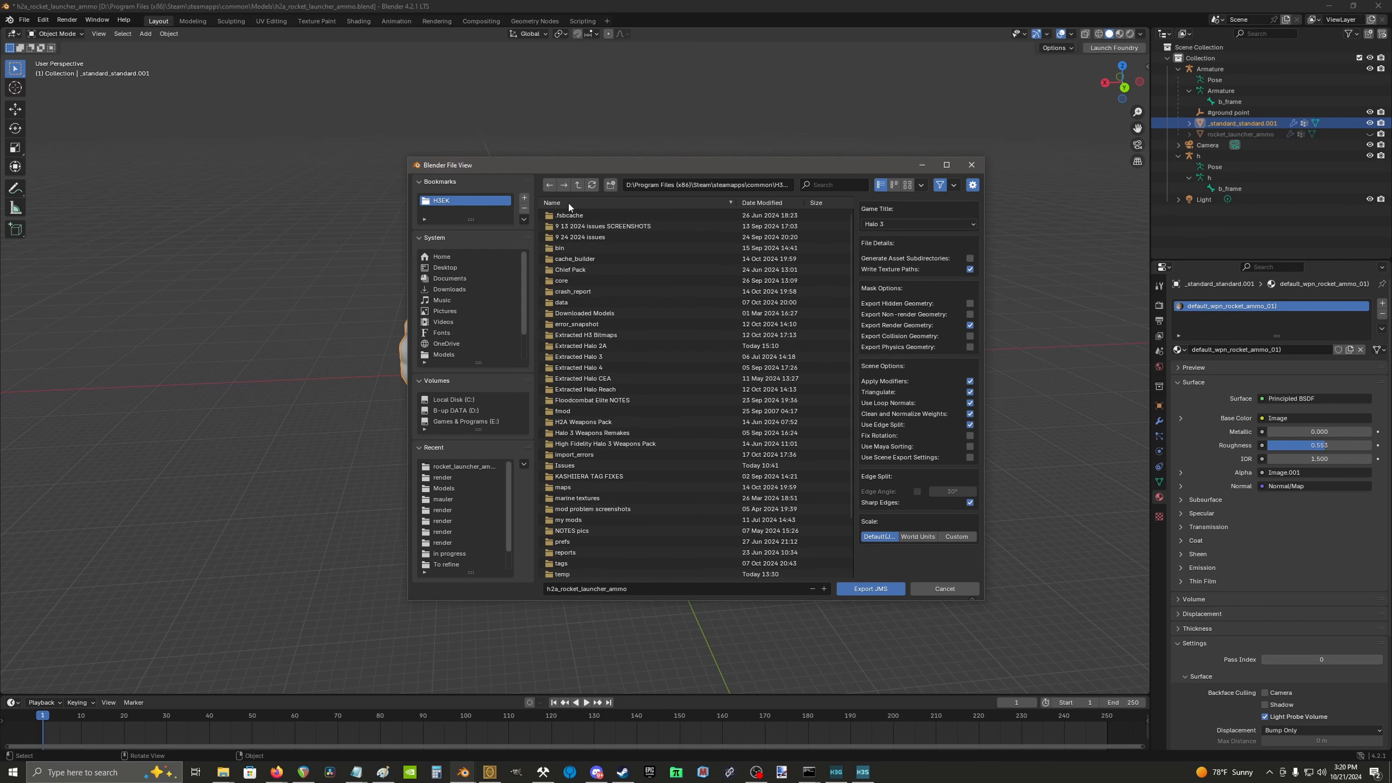
pyautogui.doubleClick(566, 312)
pyautogui.doubleClick(575, 290)
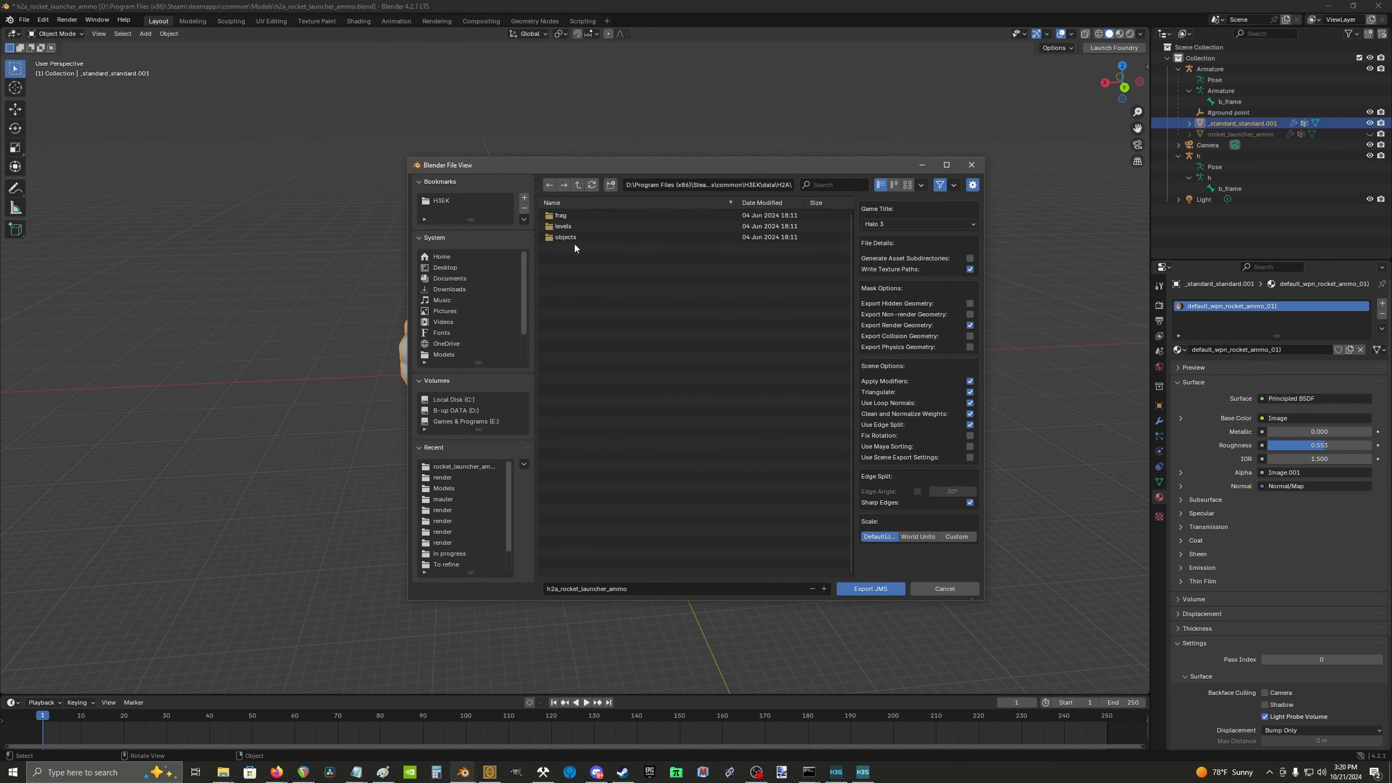
pyautogui.doubleClick(573, 237)
pyautogui.doubleClick(571, 216)
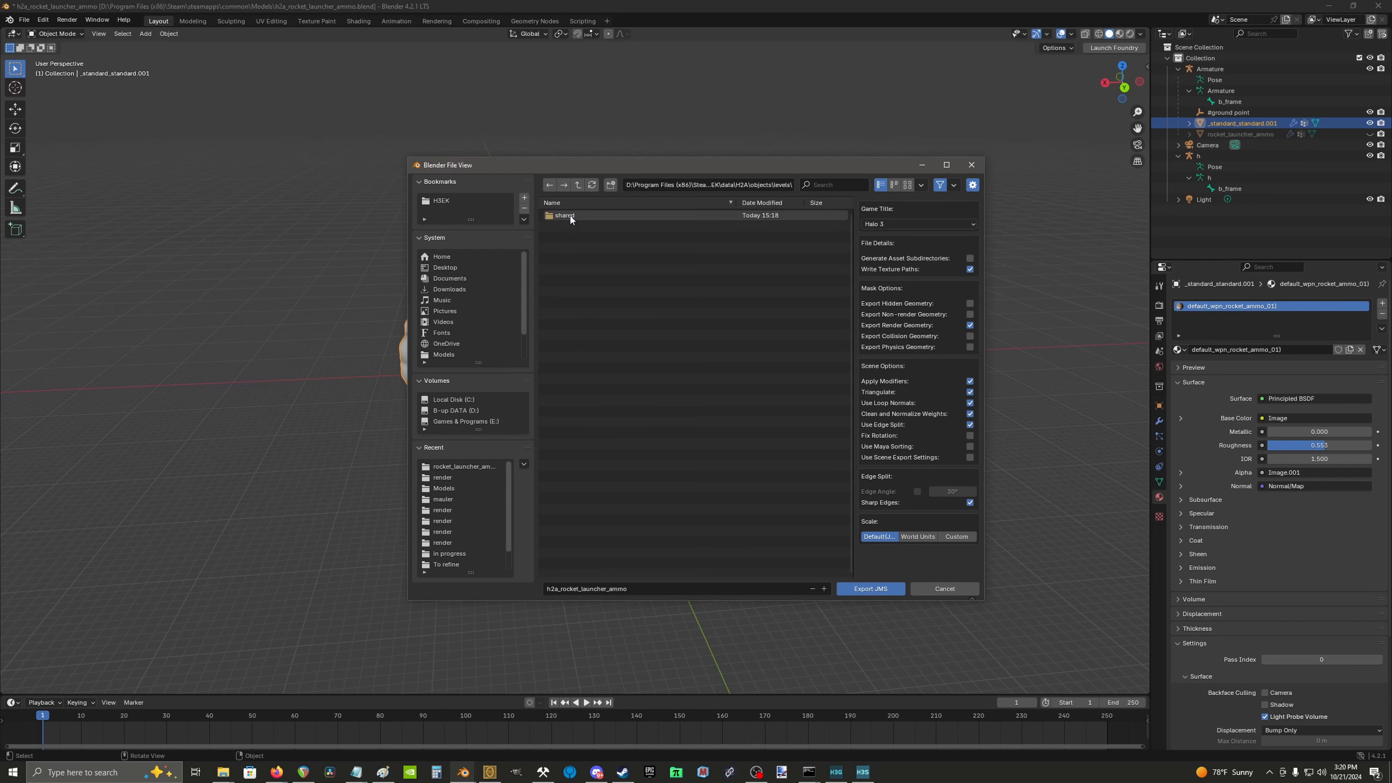
pyautogui.doubleClick(570, 216)
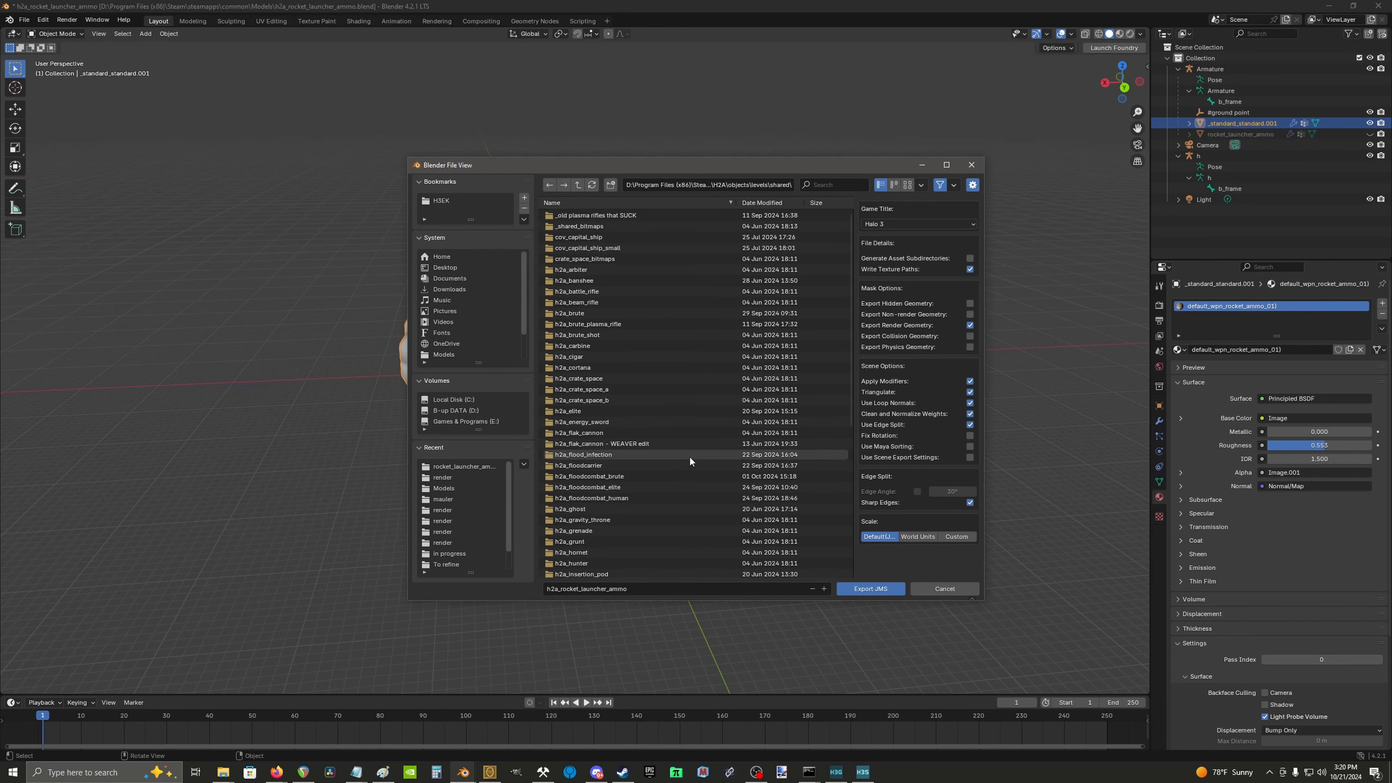
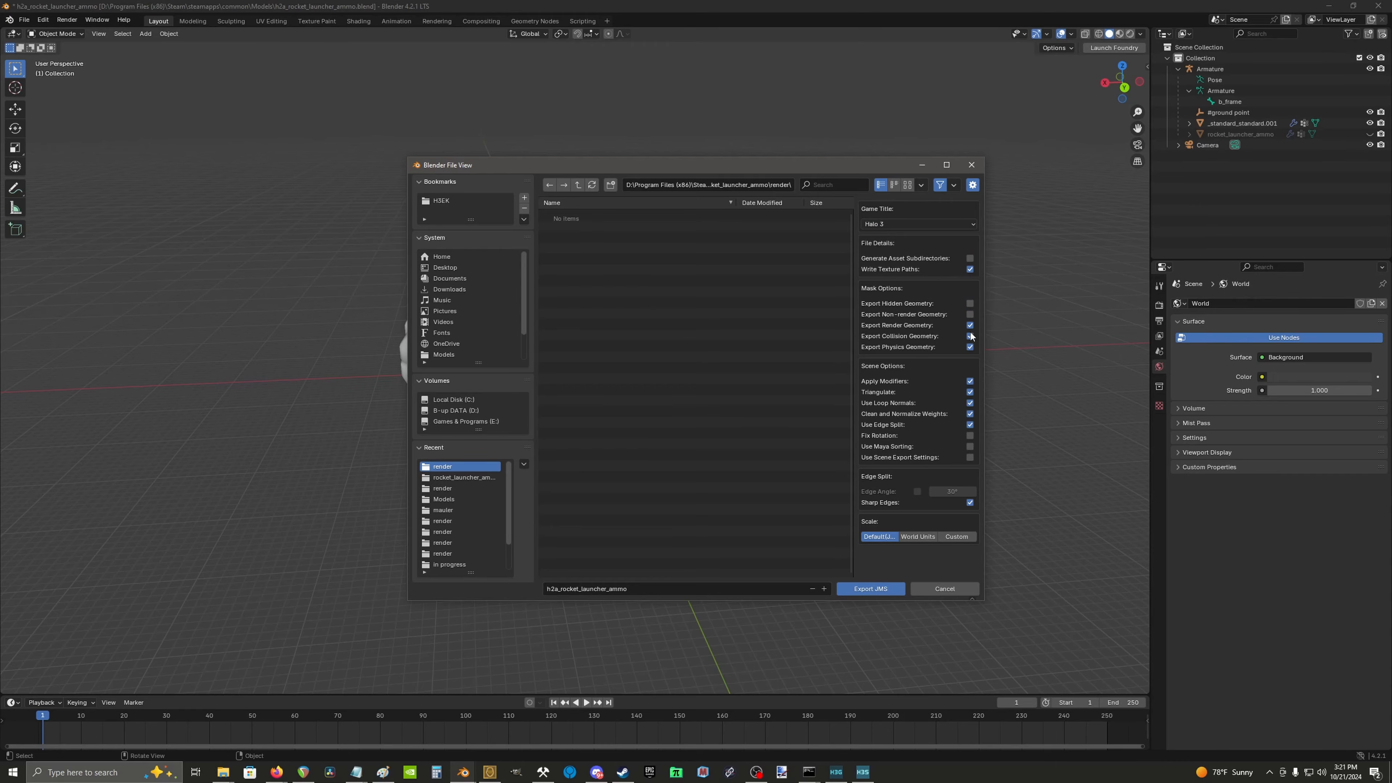
# Step: Export h2a_rocket_launcher_ammo as JMS into its render folder and save the blend file
pyautogui.click(871, 588)
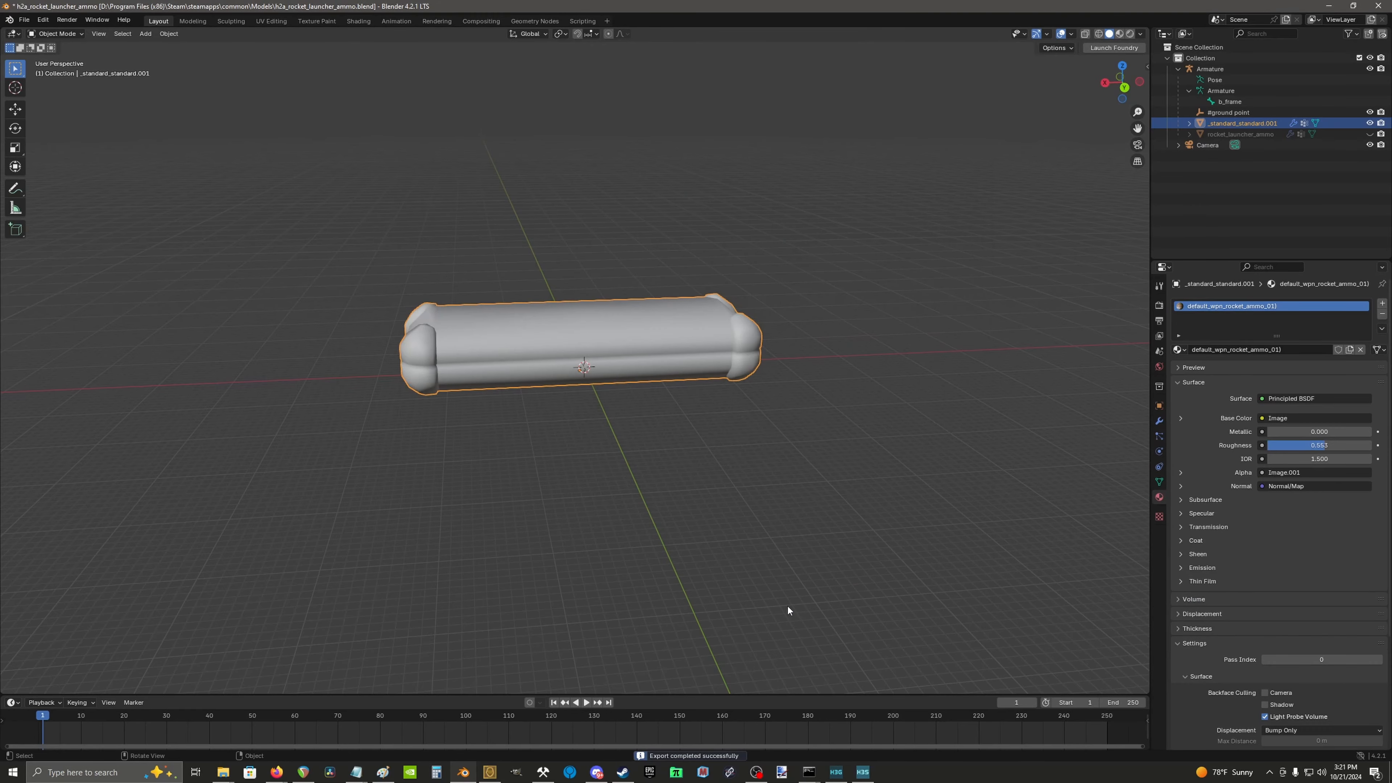
pyautogui.scroll(1, 787, 576)
pyautogui.hotkey('ctrl', 's')
pyautogui.scroll(-6, 610, 429)
pyautogui.moveTo(610, 428); pyautogui.dragTo(575, 502, button='middle')
pyautogui.scroll(7, 576, 444)
# Step: Switch to Osoyoos, show the model import task and enlarge the window to fit all its import settings
pyautogui.click(490, 771)
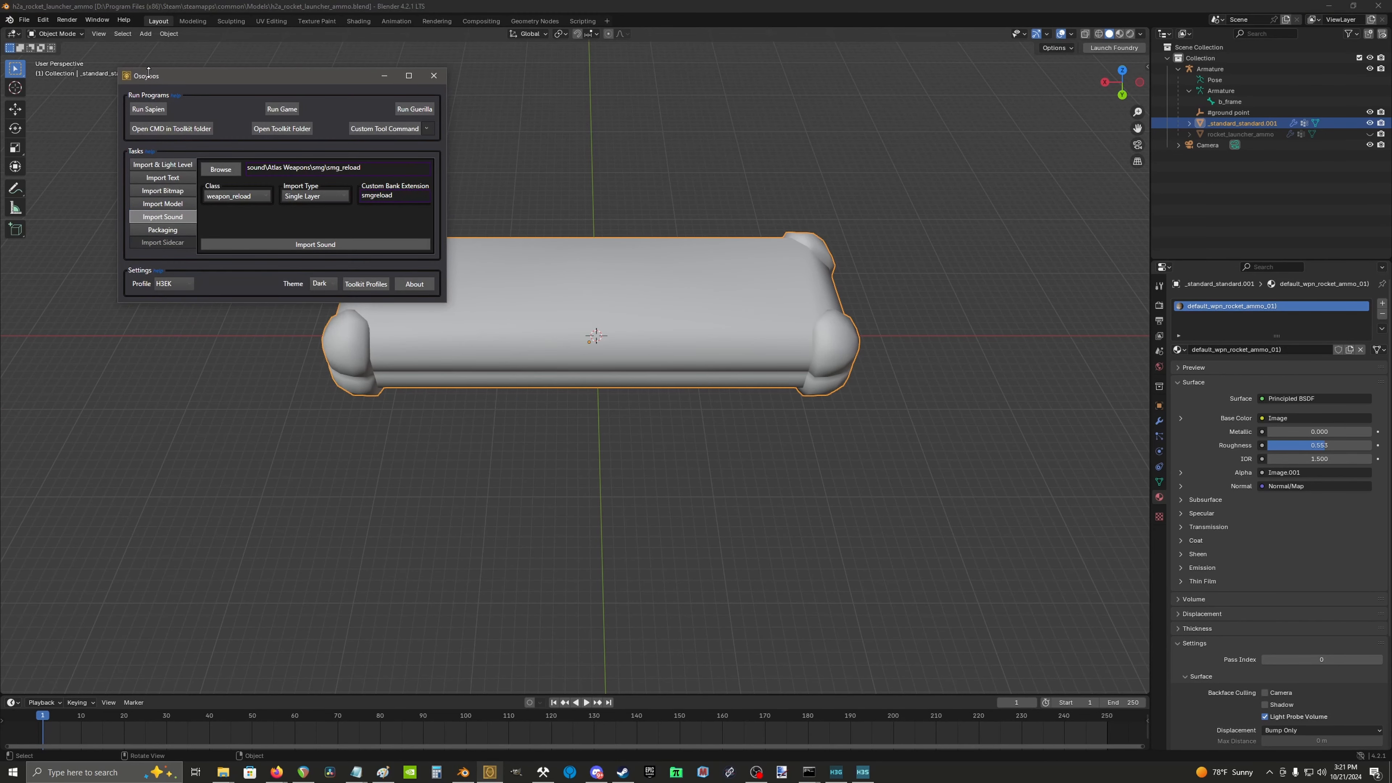
pyautogui.click(175, 204)
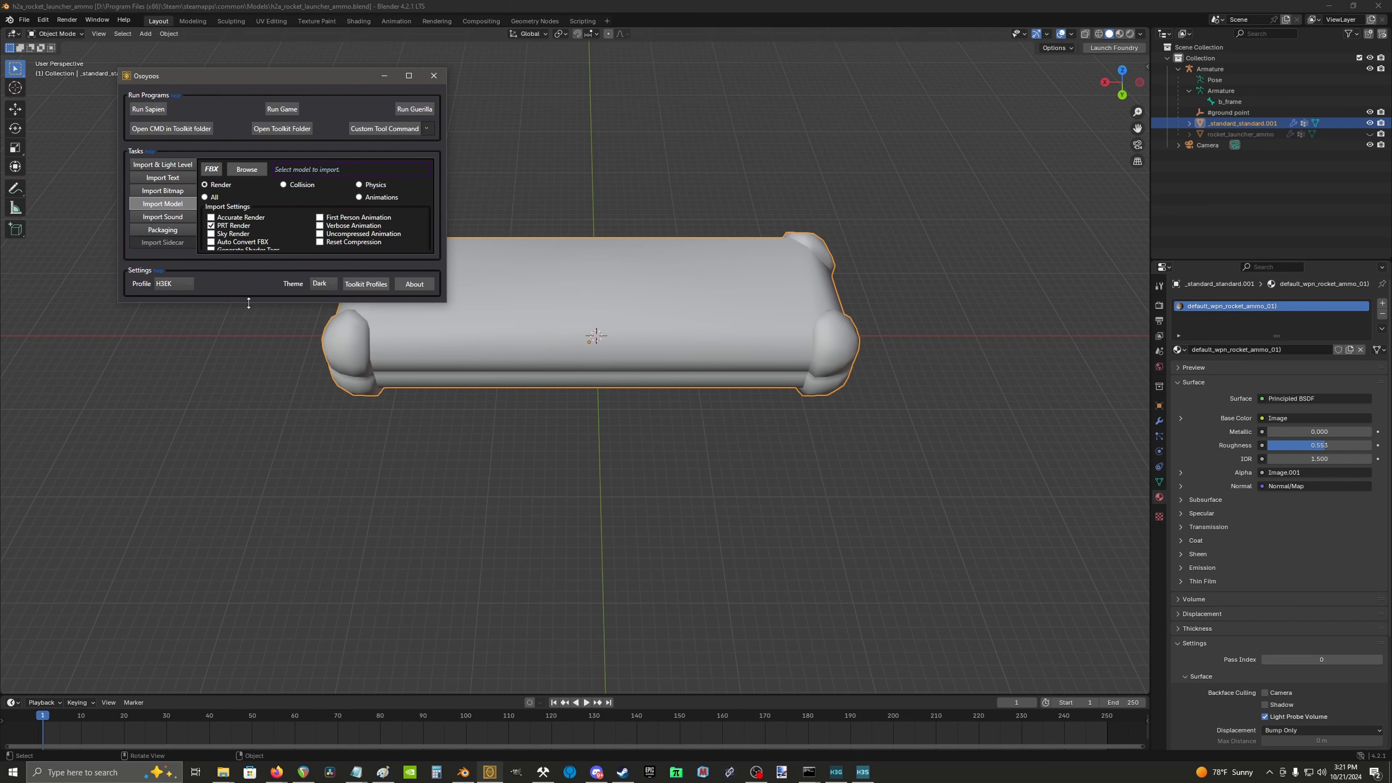
pyautogui.moveTo(248, 302); pyautogui.dragTo(249, 327)
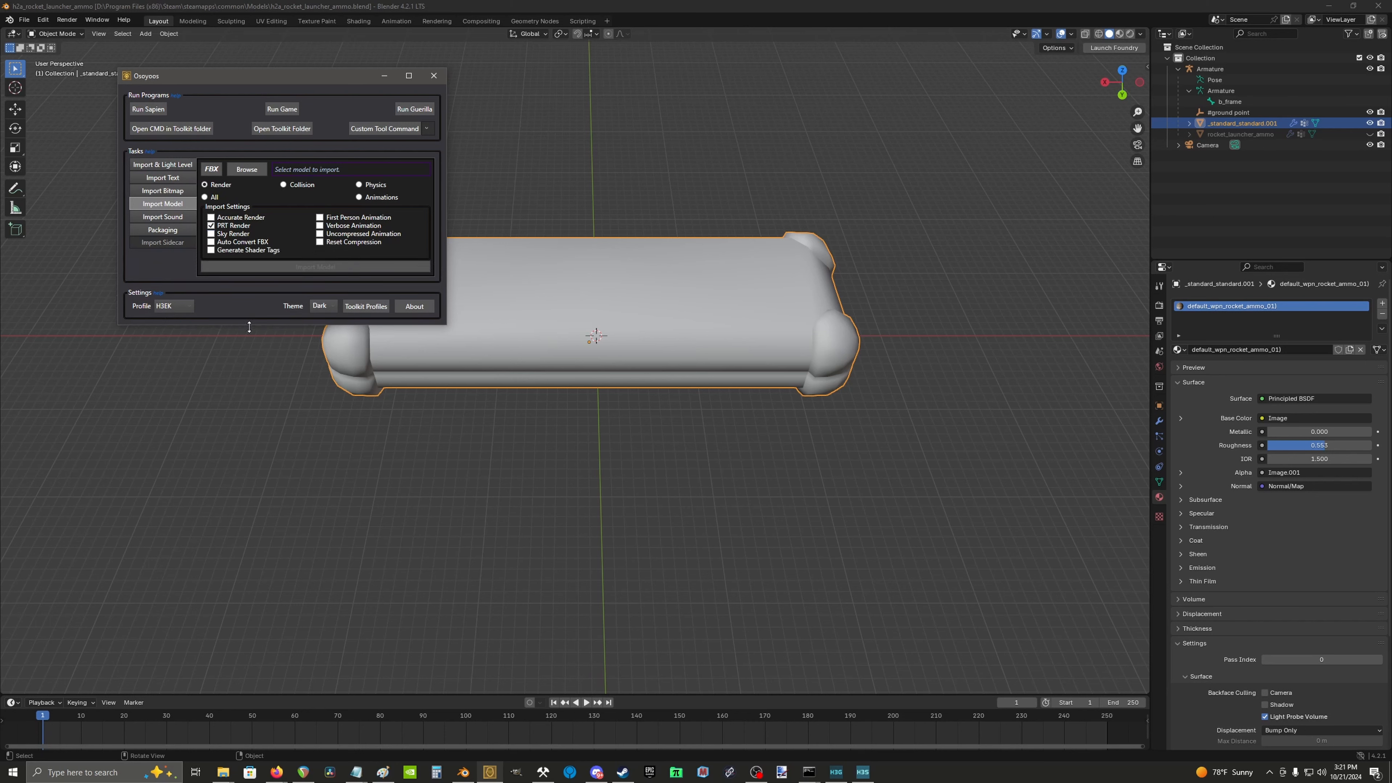
# Step: Choose the data\H2A\objects\levels\shared\h2a_rocket_launcher_ammo folder in H3EK as the model to import
pyautogui.click(250, 171)
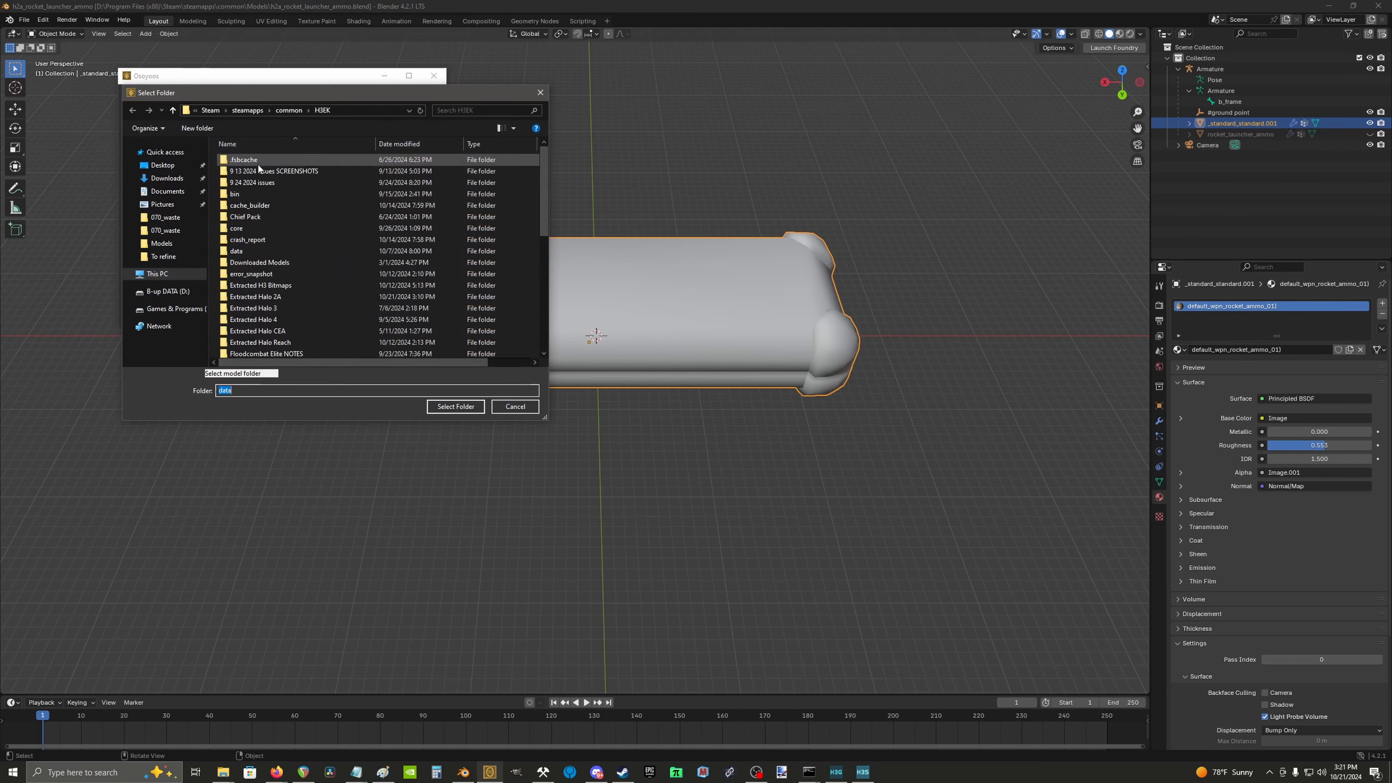
pyautogui.doubleClick(244, 251)
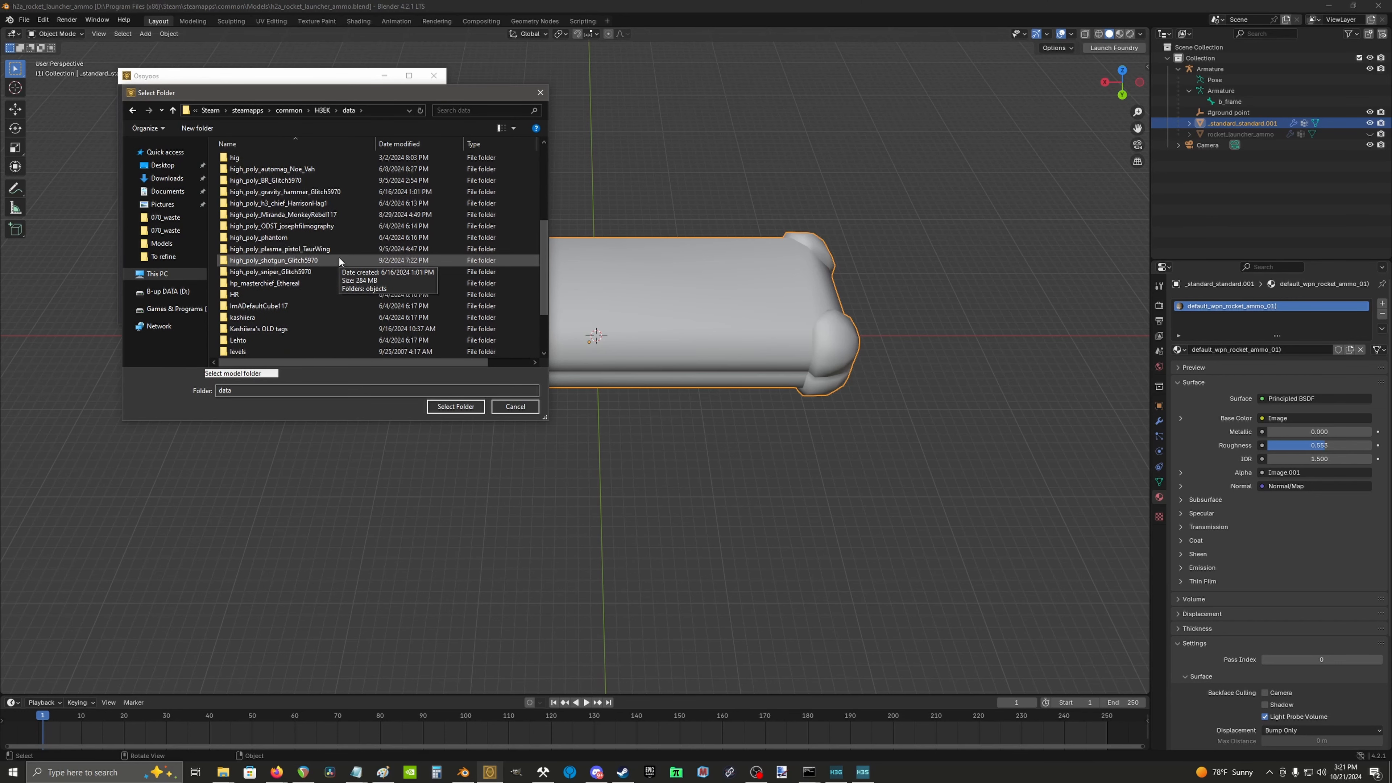
pyautogui.click(248, 252)
pyautogui.doubleClick(247, 251)
pyautogui.doubleClick(256, 183)
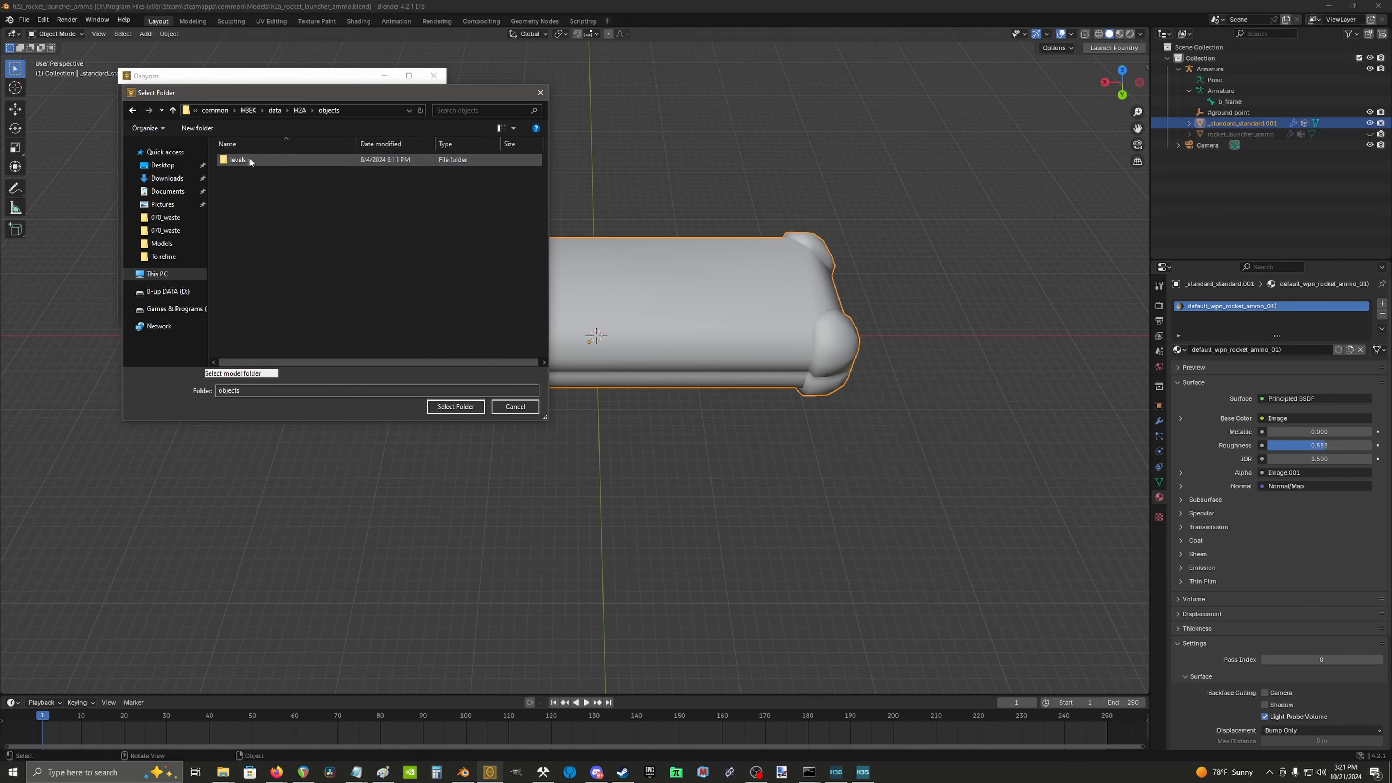
pyautogui.doubleClick(249, 158)
pyautogui.doubleClick(249, 158)
pyautogui.scroll(-10, 250, 162)
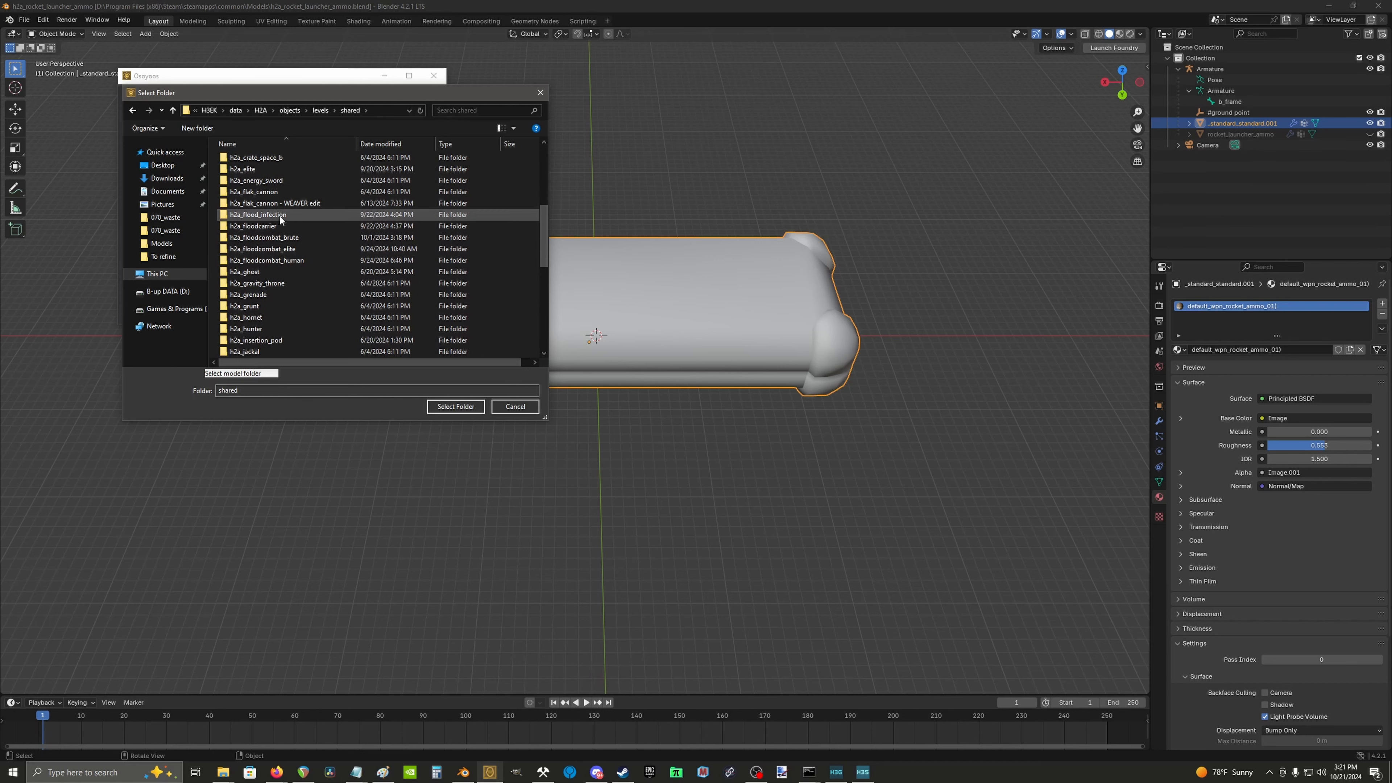
pyautogui.doubleClick(270, 248)
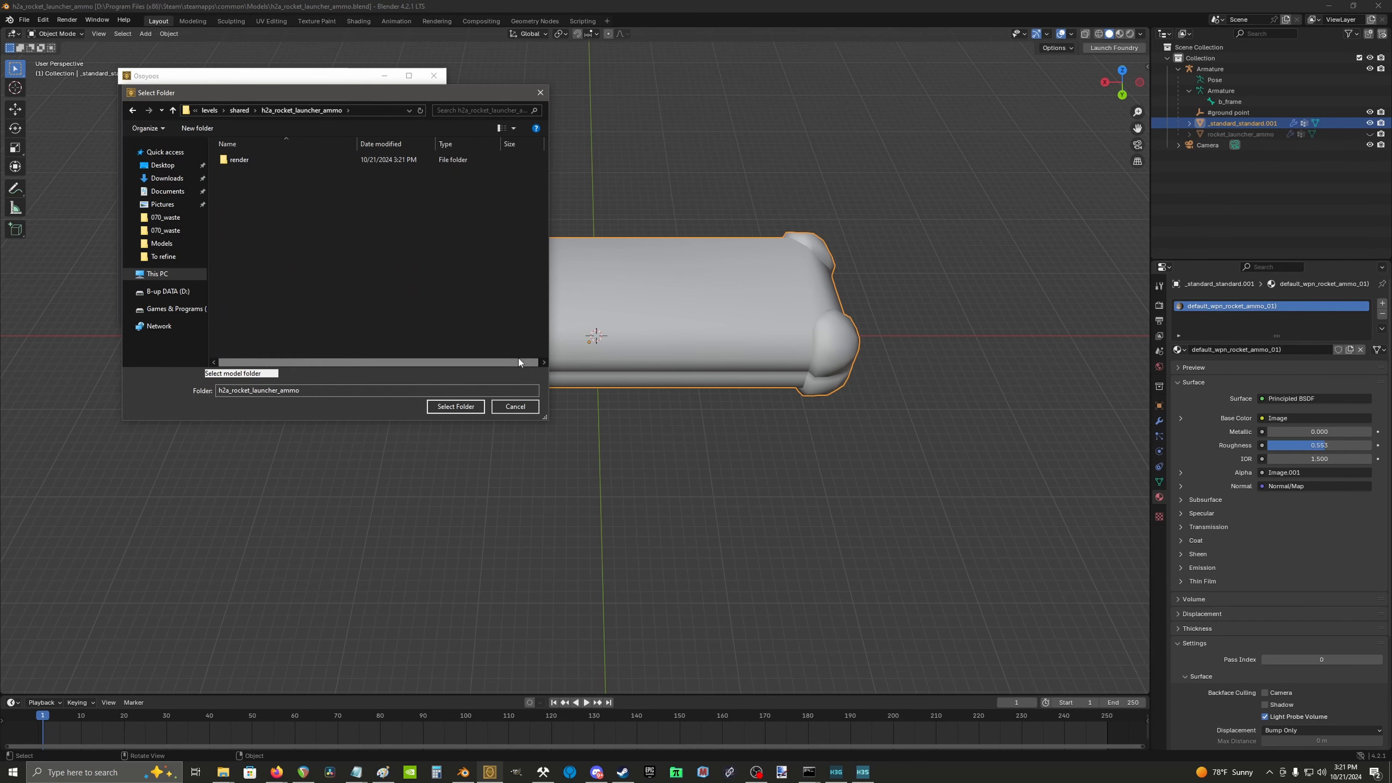
pyautogui.click(467, 408)
# Step: Import the ammo folder as a render model with PRT Render, moving the console clear of the Osoyoos window
pyautogui.click(300, 269)
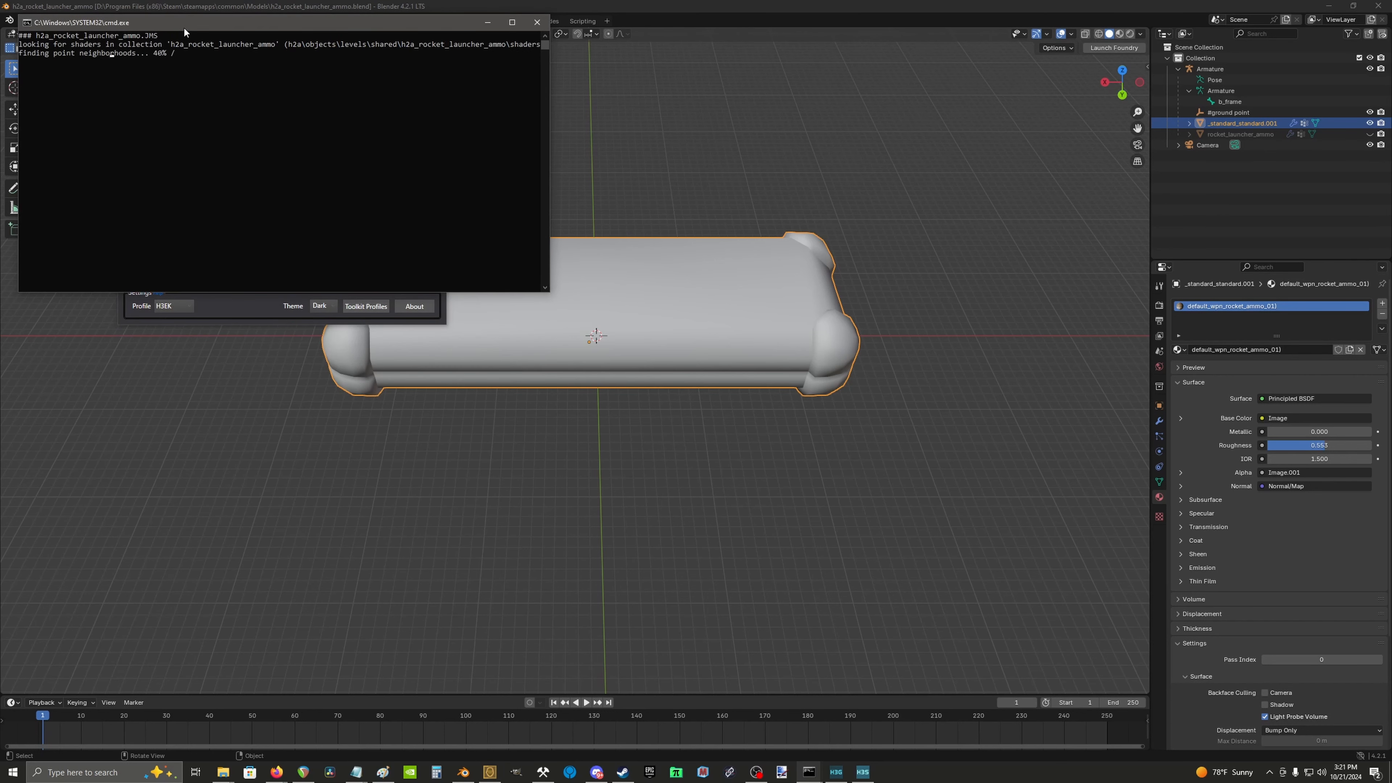
pyautogui.moveTo(184, 26); pyautogui.dragTo(1028, 74)
pyautogui.click(212, 251)
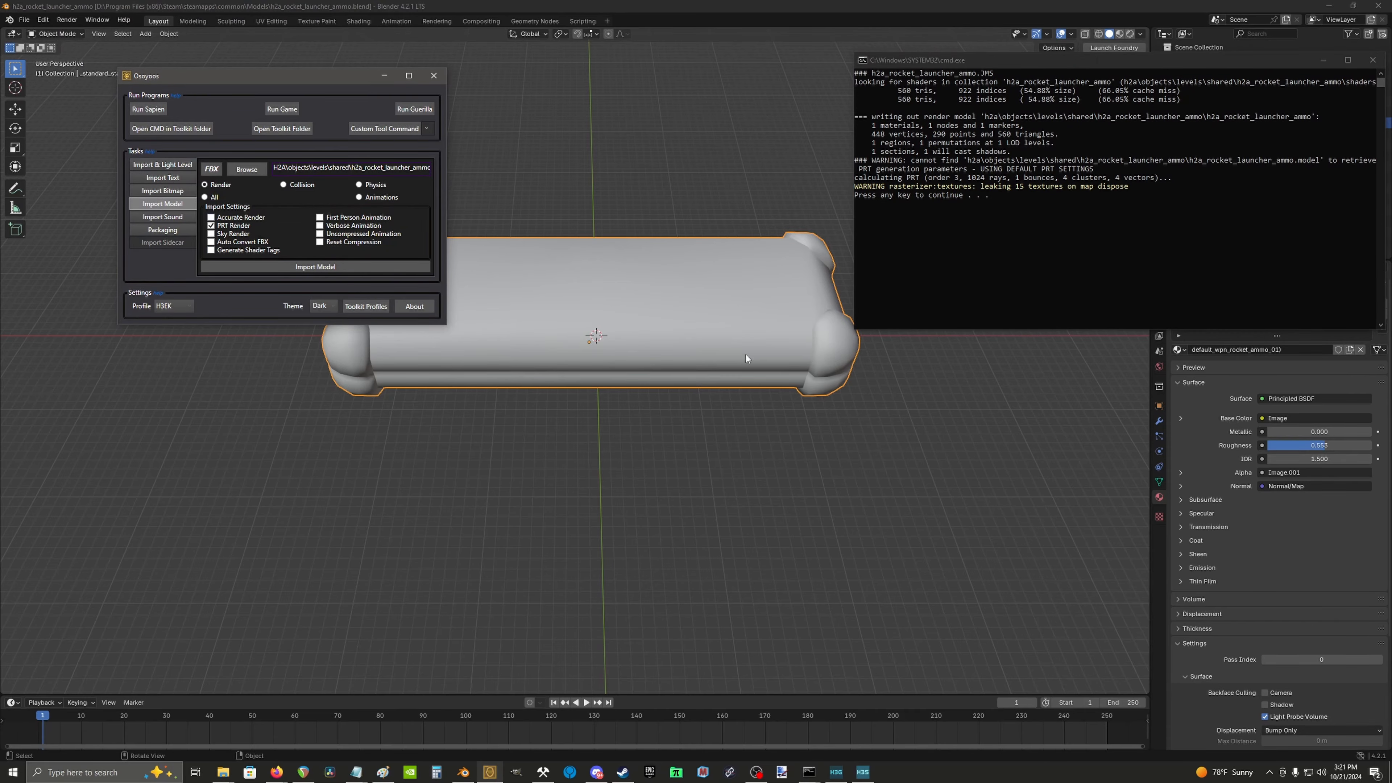
# Step: Switch to H3 Sapien, fly the camera down to the open rocky ground and expand the Scenery folder in the hierarchy
pyautogui.click(862, 773)
pyautogui.moveTo(310, 269); pyautogui.dragTo(153, 176, button='middle')
pyautogui.press('w')
pyautogui.press('w')
pyautogui.press('s')
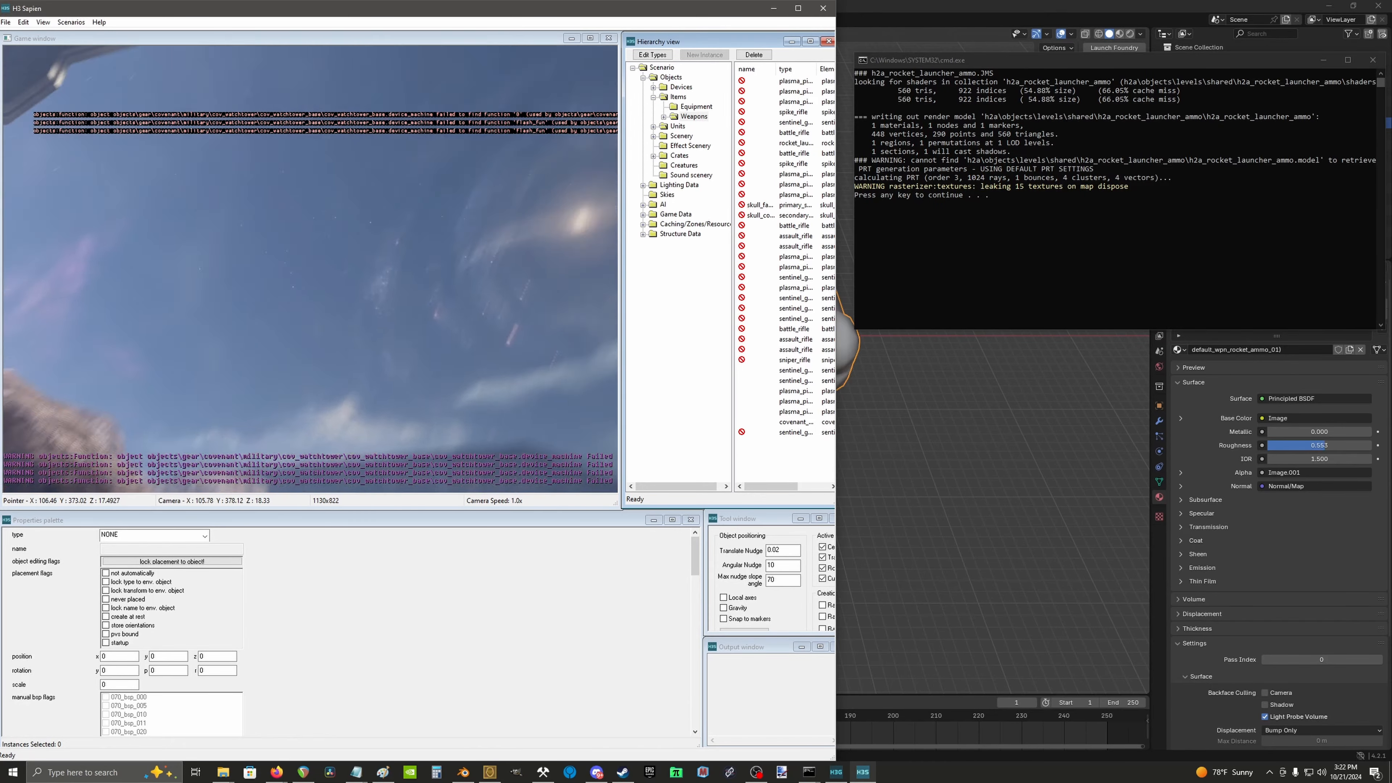
pyautogui.moveTo(408, 298); pyautogui.dragTo(381, 311, button='middle')
pyautogui.press('d')
pyautogui.press('s')
pyautogui.press('w')
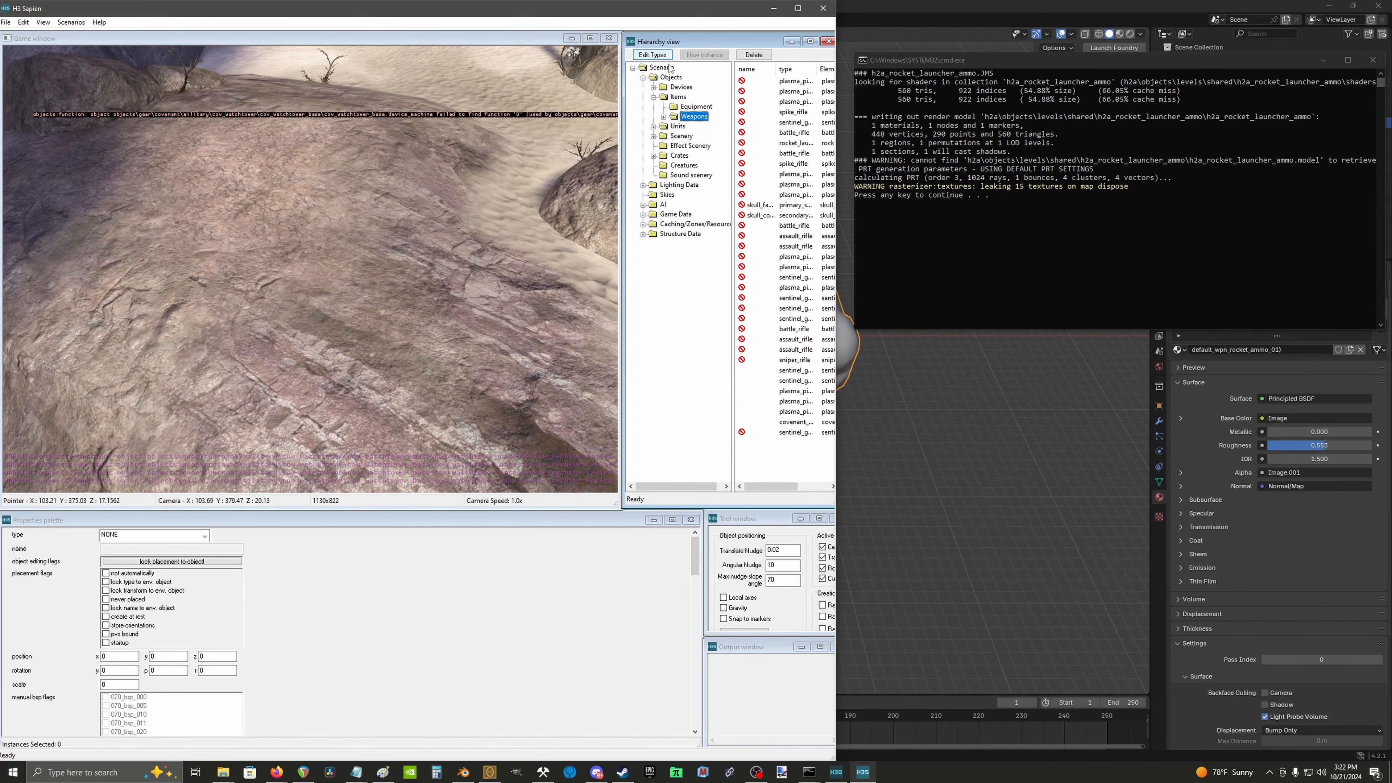
pyautogui.click(653, 136)
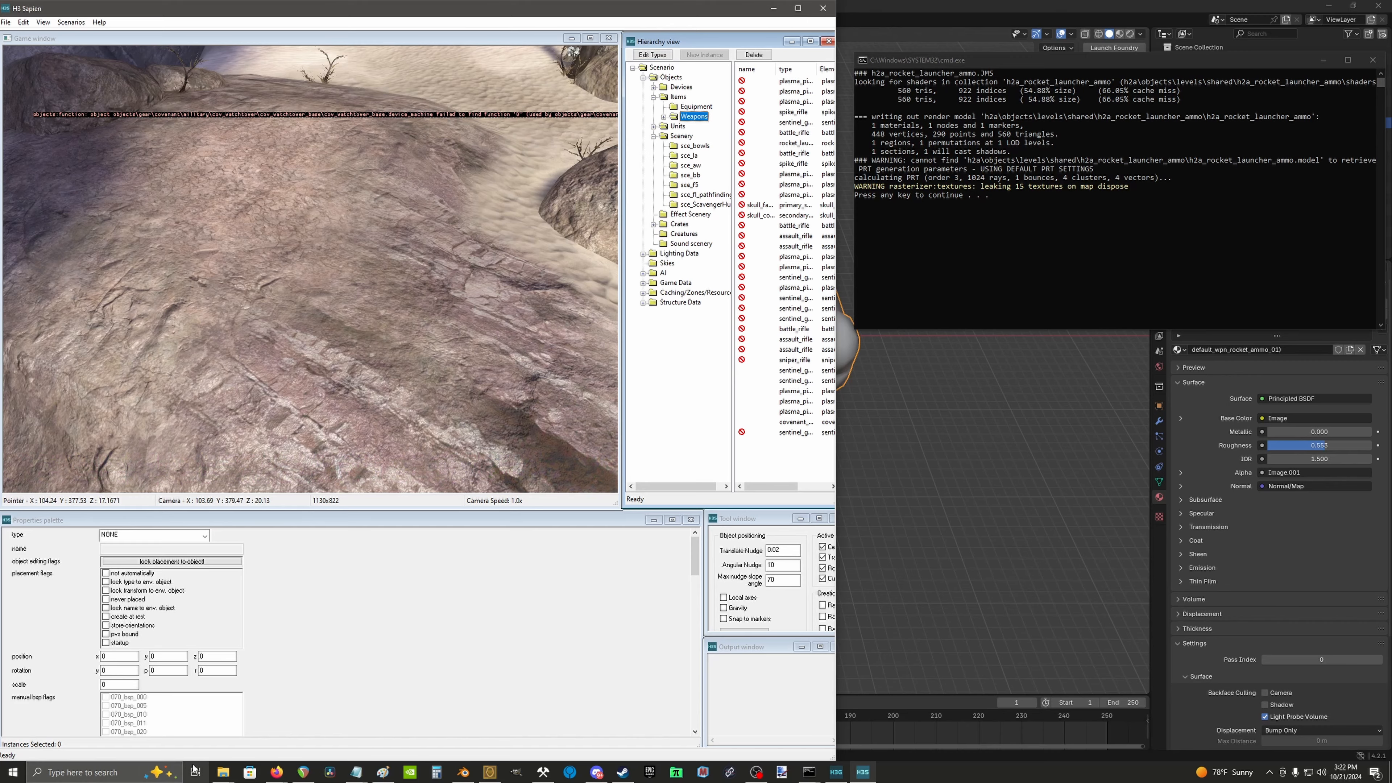
# Step: Switch to the tags\objects\powerups\rocket_launcher_ammo folder in File Explorer and place a second Explorer window beside it
pyautogui.moveTo(224, 776)
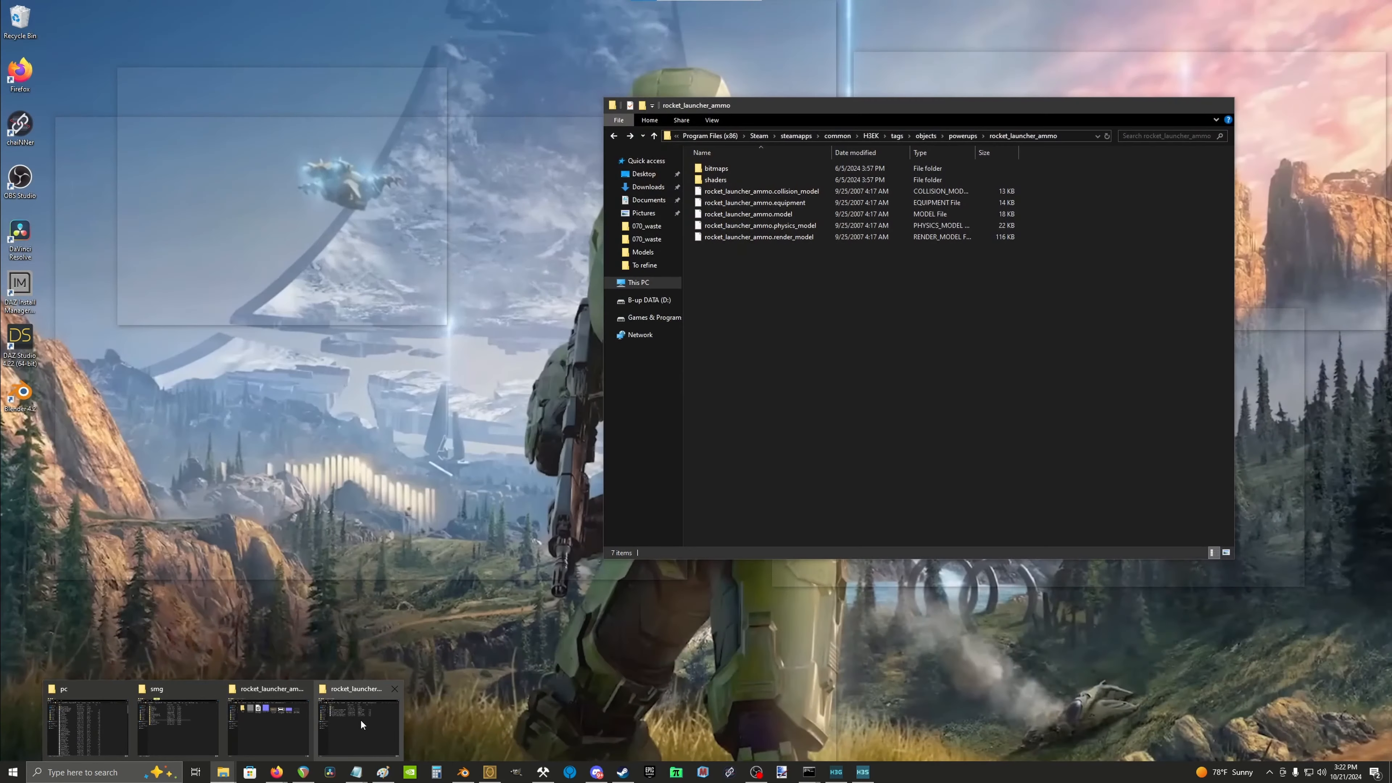
pyautogui.click(360, 720)
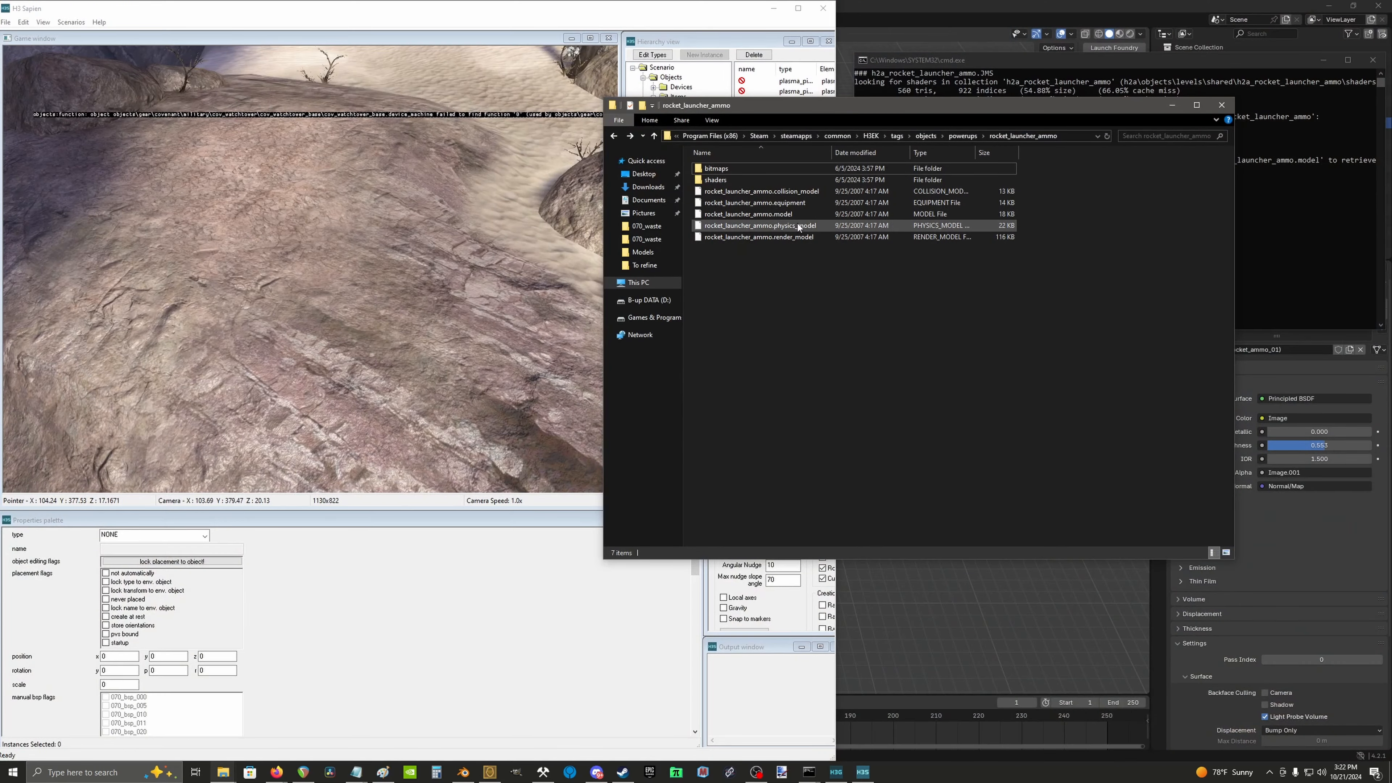
pyautogui.click(800, 202)
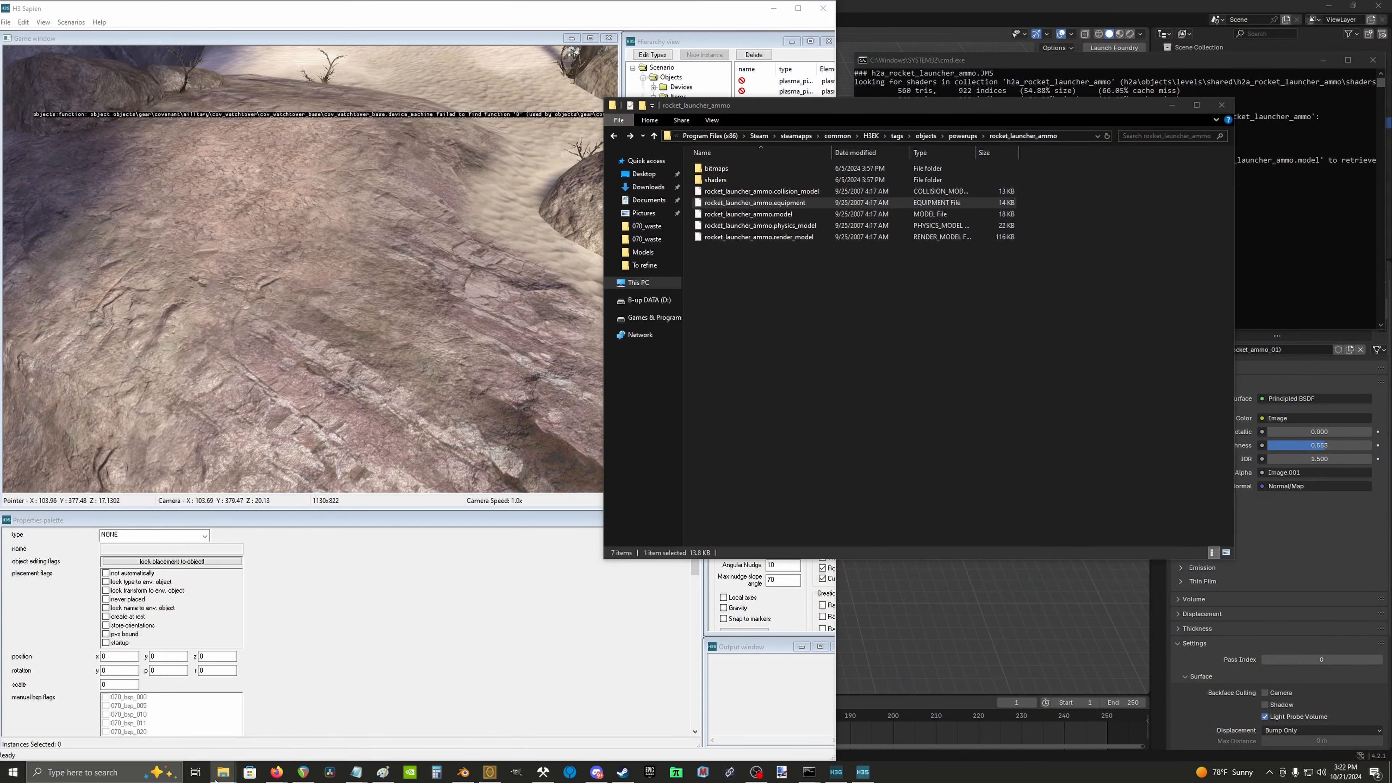
pyautogui.rightClick(220, 774)
pyautogui.click(205, 719)
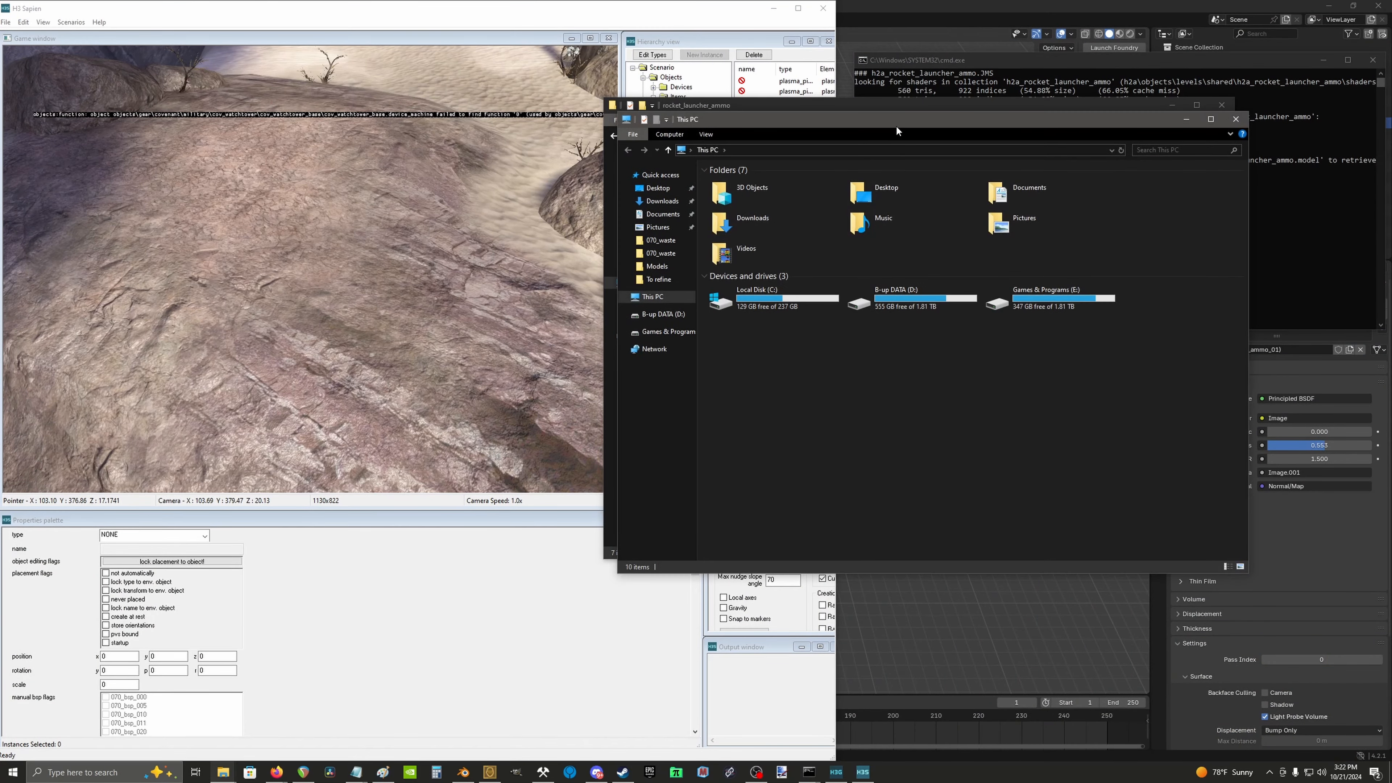
pyautogui.moveTo(896, 125); pyautogui.dragTo(392, 127)
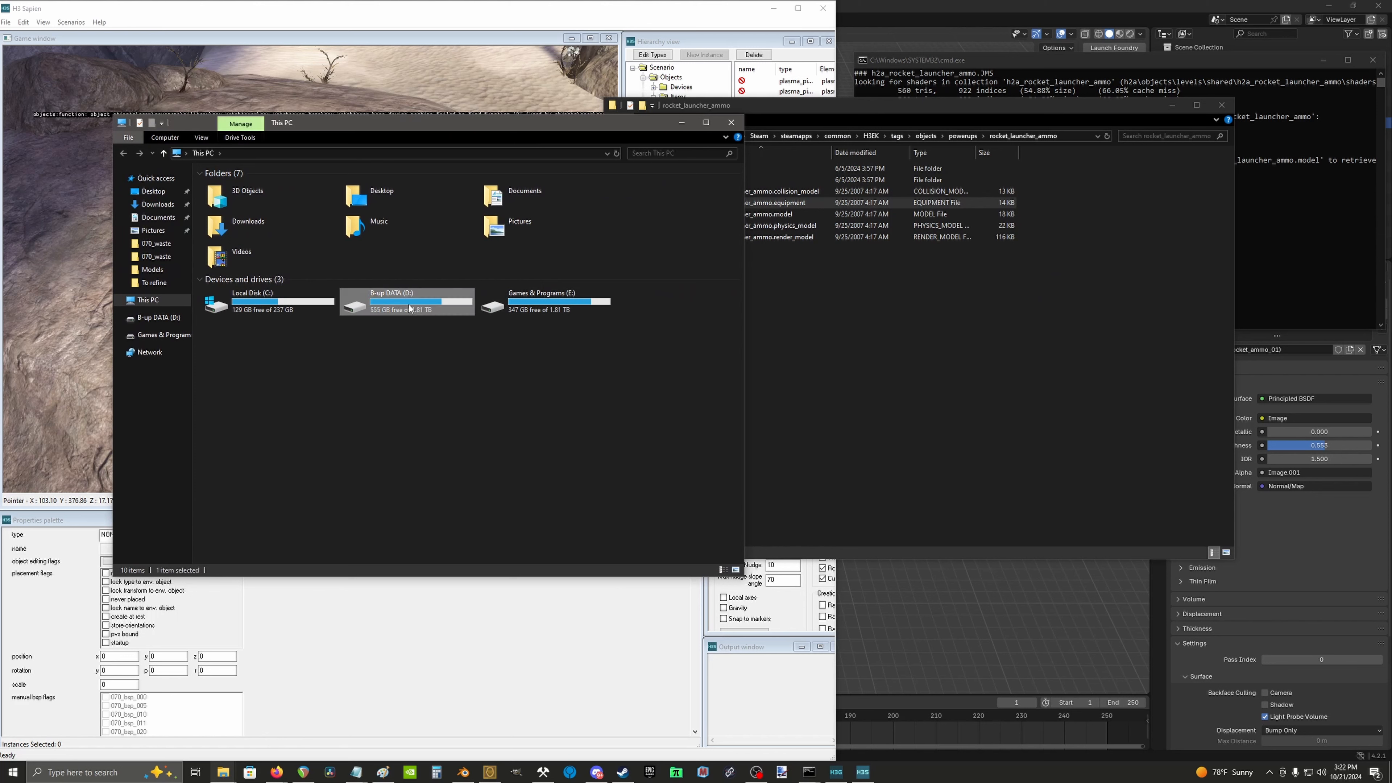
# Step: Browse the new Explorer window to Program Files (x86)\Steam\steamapps\common\H3EK on the D: drive
pyautogui.doubleClick(368, 307)
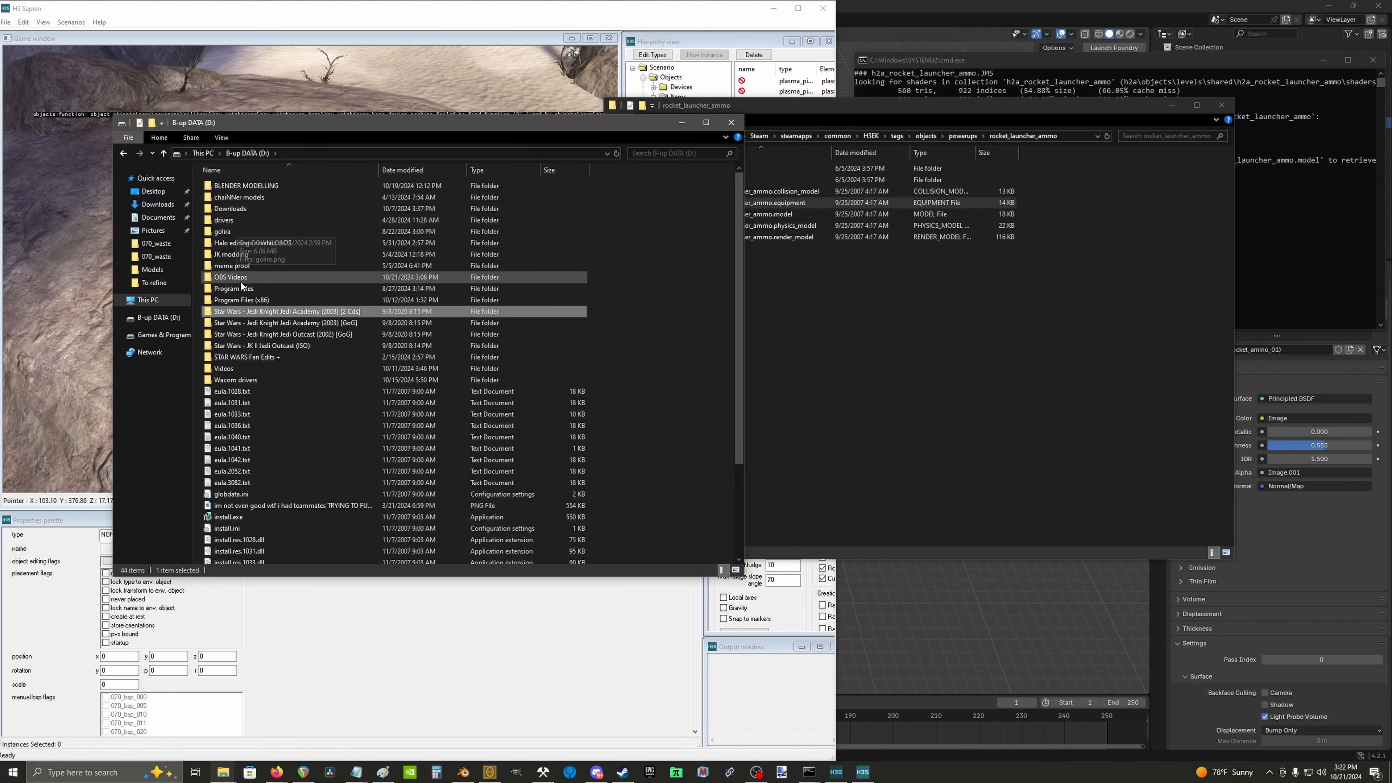
pyautogui.doubleClick(267, 300)
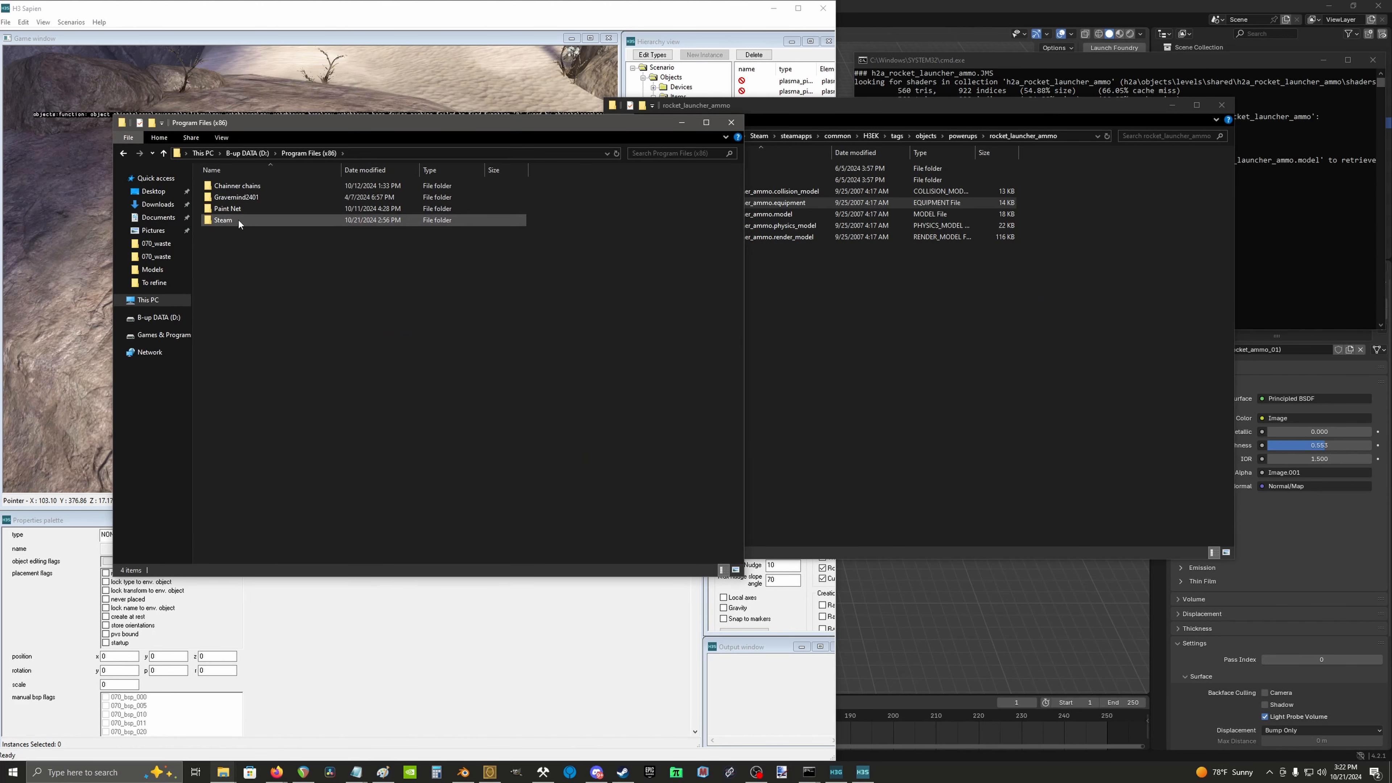
pyautogui.doubleClick(237, 219)
pyautogui.doubleClick(236, 197)
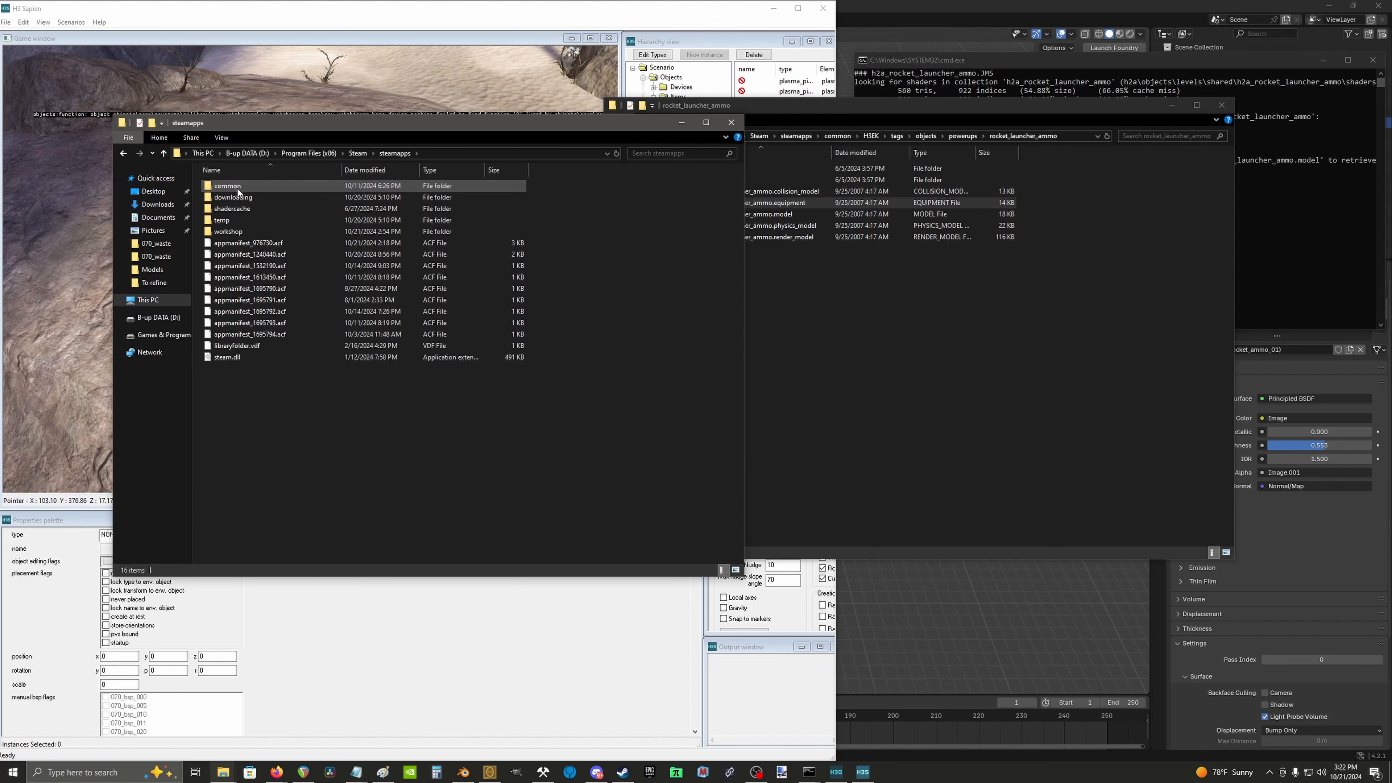
pyautogui.doubleClick(237, 187)
pyautogui.doubleClick(237, 243)
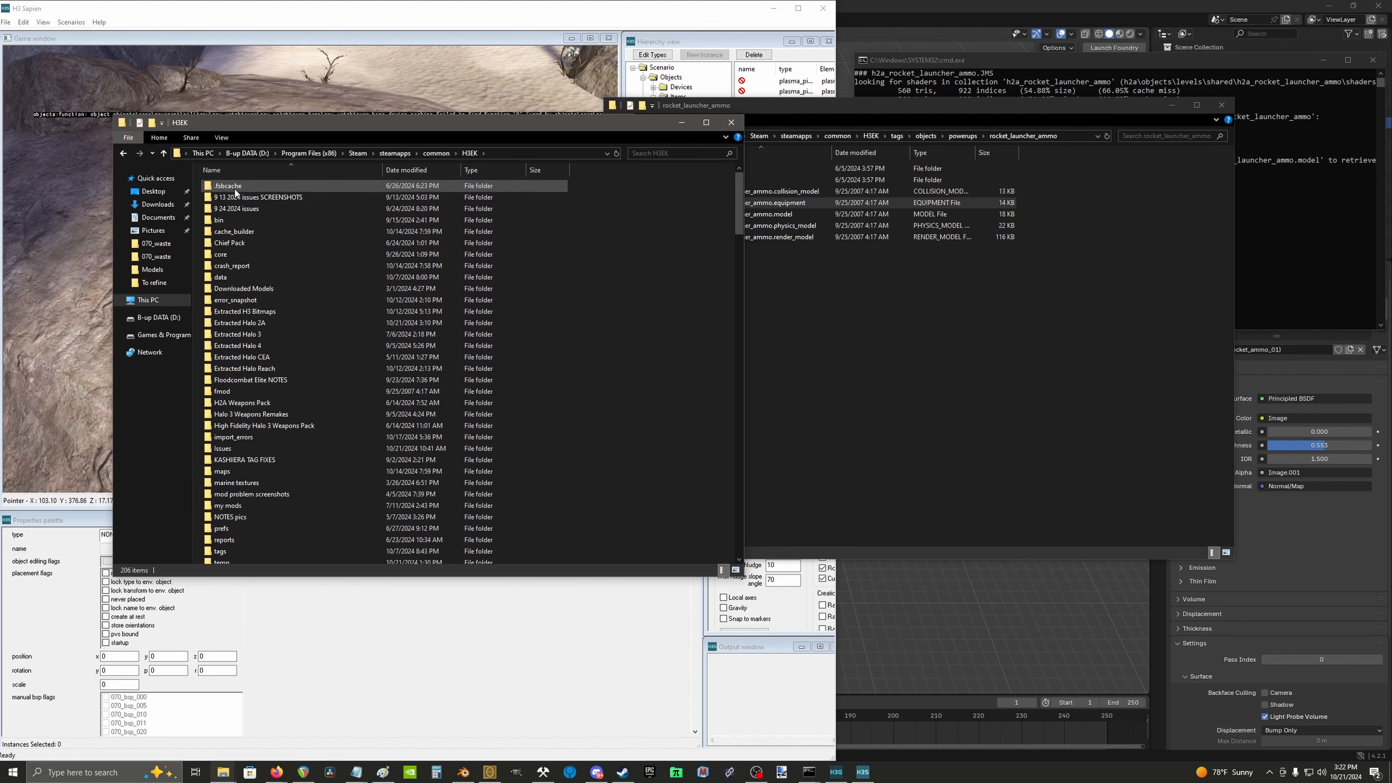
# Step: Open the tags\h2a\objects\levels\shared\h2a_rocket_launcher_ammo folder inside H3EK
pyautogui.press('t')
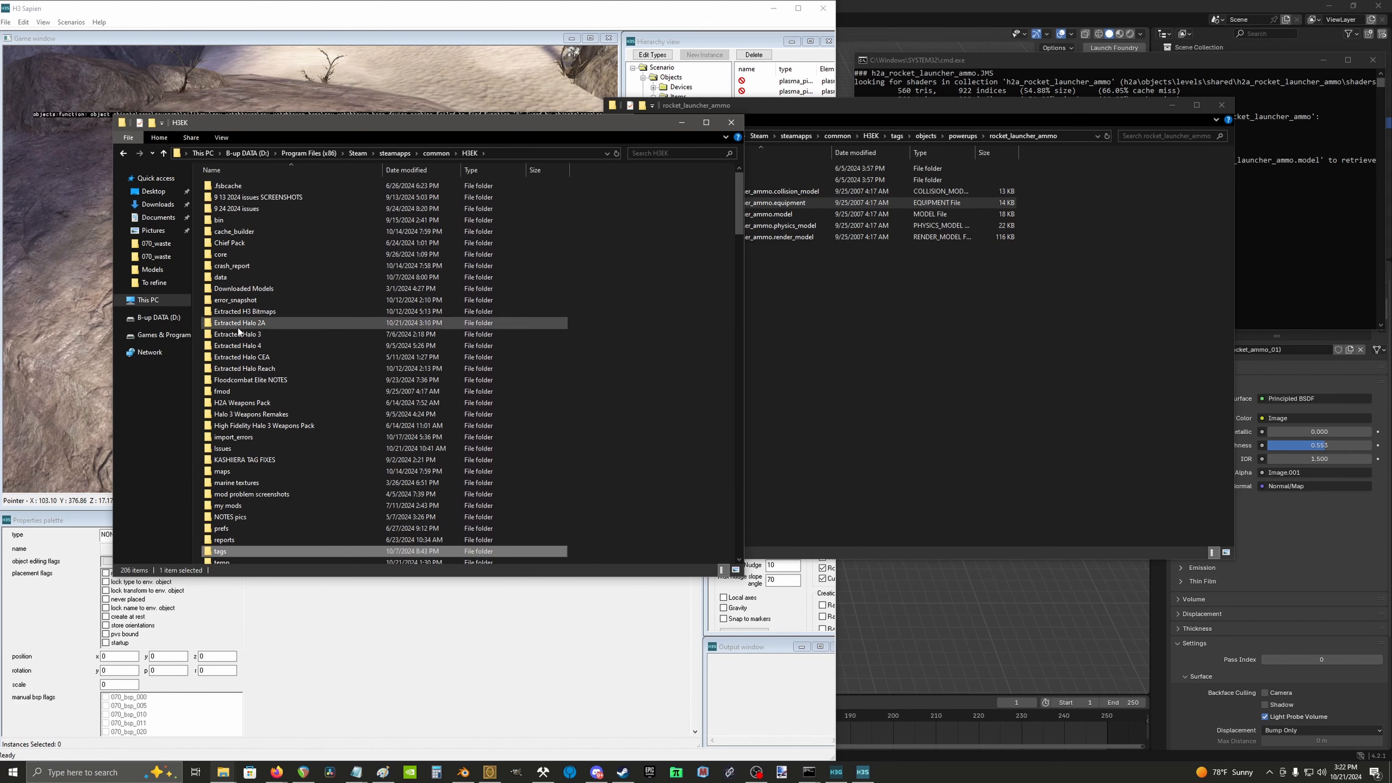
pyautogui.doubleClick(259, 551)
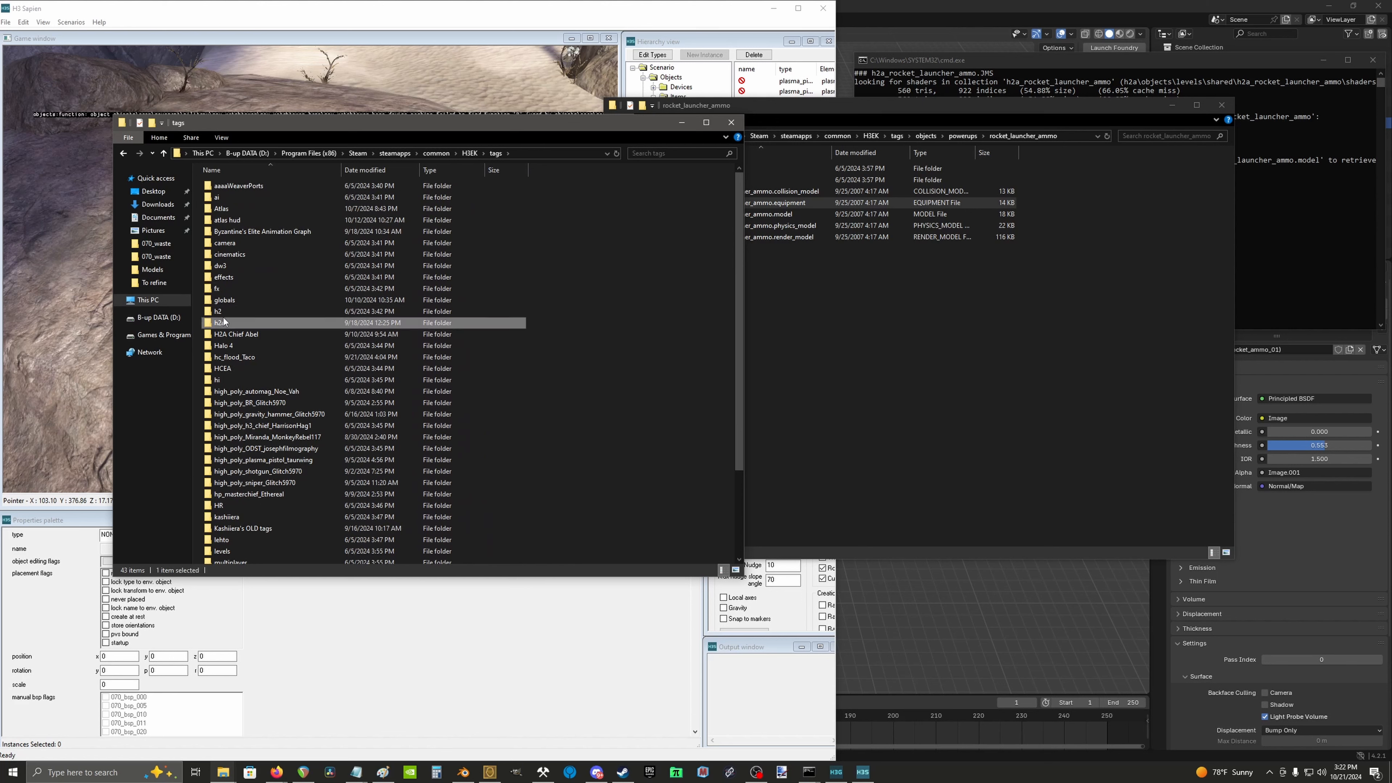
pyautogui.doubleClick(222, 322)
pyautogui.doubleClick(225, 220)
pyautogui.doubleClick(227, 187)
pyautogui.doubleClick(228, 189)
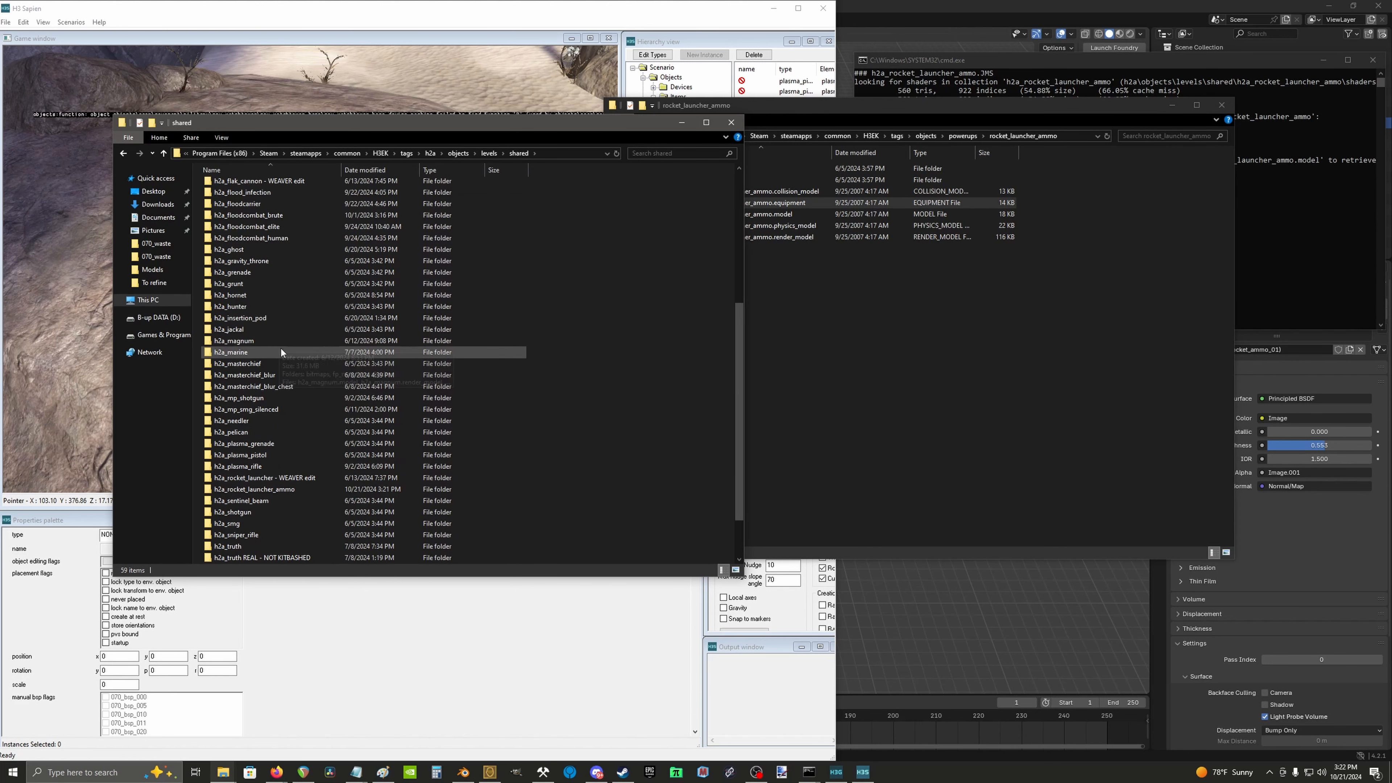
pyautogui.doubleClick(271, 431)
# Step: Copy rocket_launcher_ammo.equipment and rocket_launcher_ammo.model from the powerups folder into the h2a_rocket_launcher_ammo tags folder
pyautogui.click(895, 380)
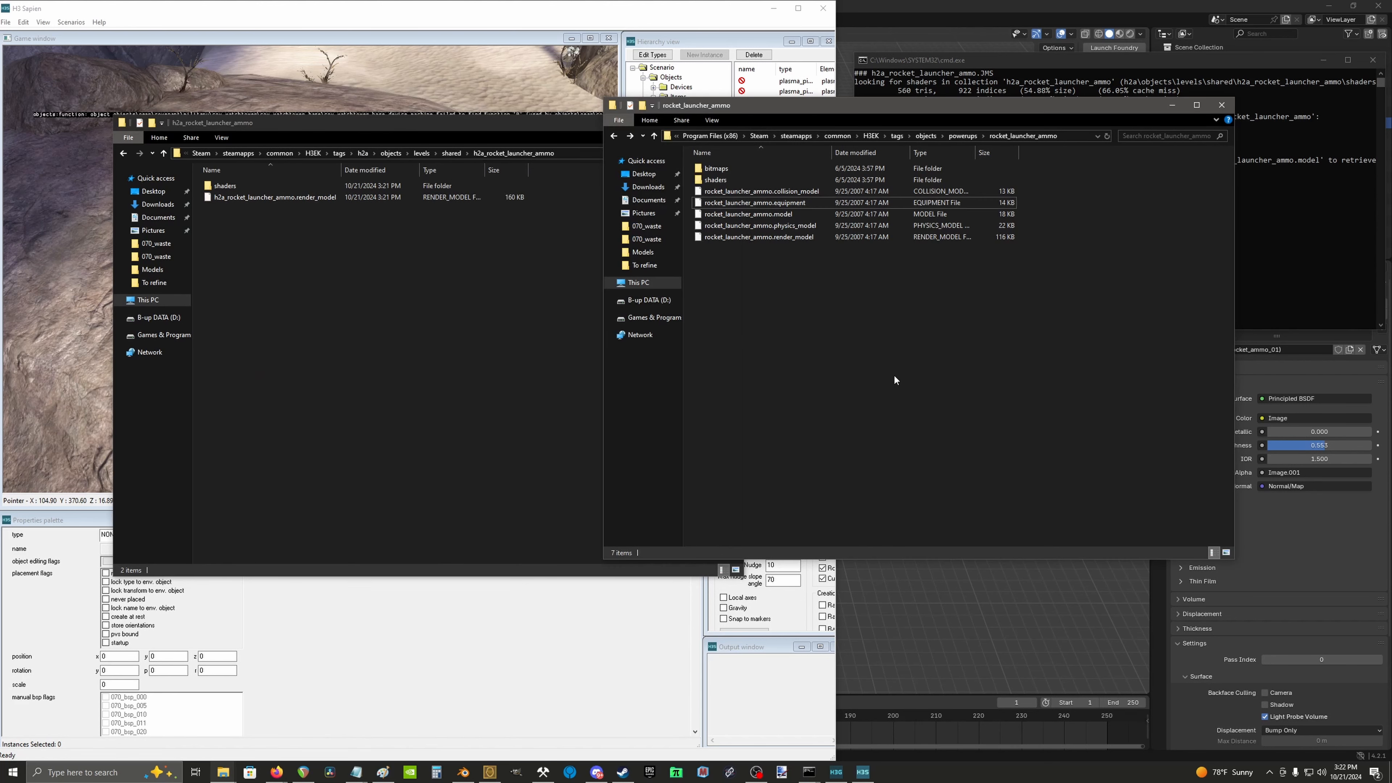
pyautogui.click(793, 205)
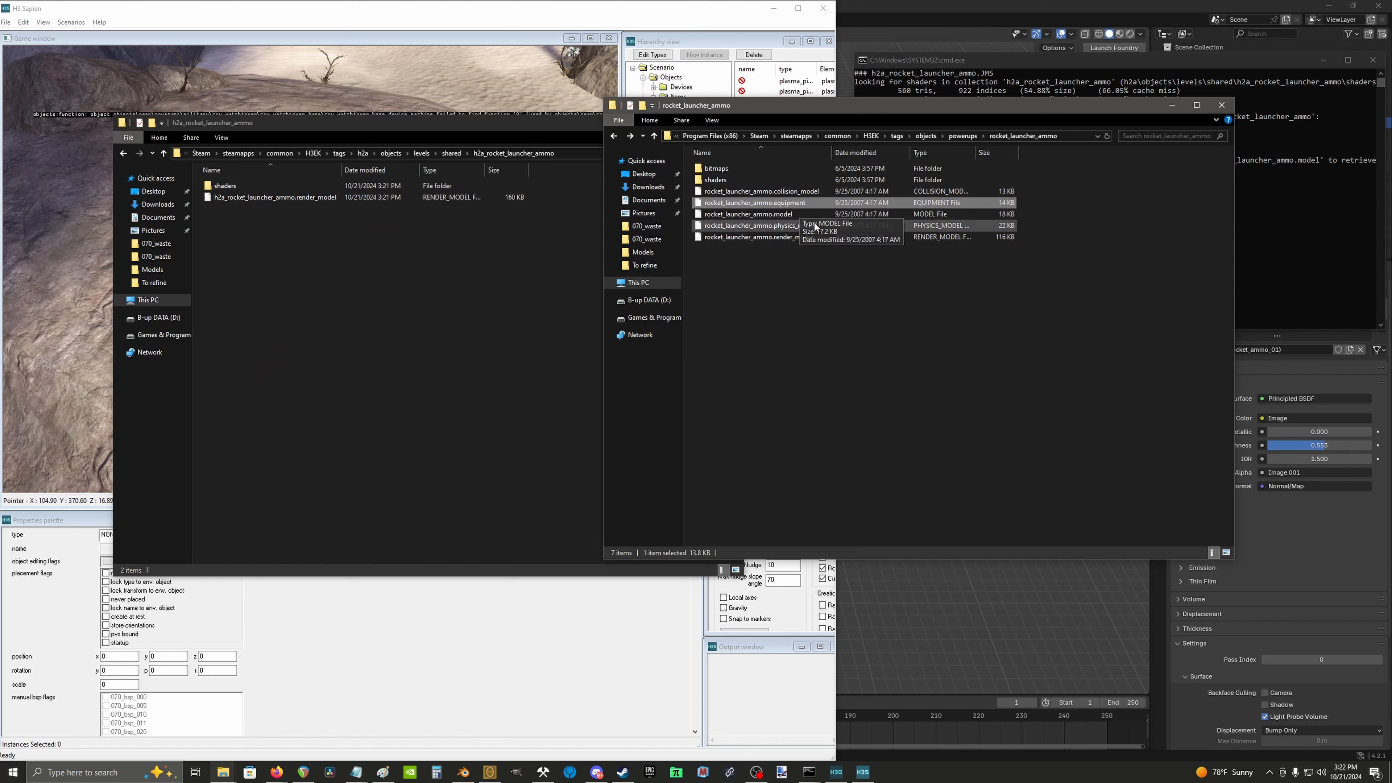
pyautogui.keyDown('ctrl'); pyautogui.click(789, 214); pyautogui.keyUp('ctrl')
pyautogui.click(366, 325)
pyautogui.hotkey('ctrl', 'v')
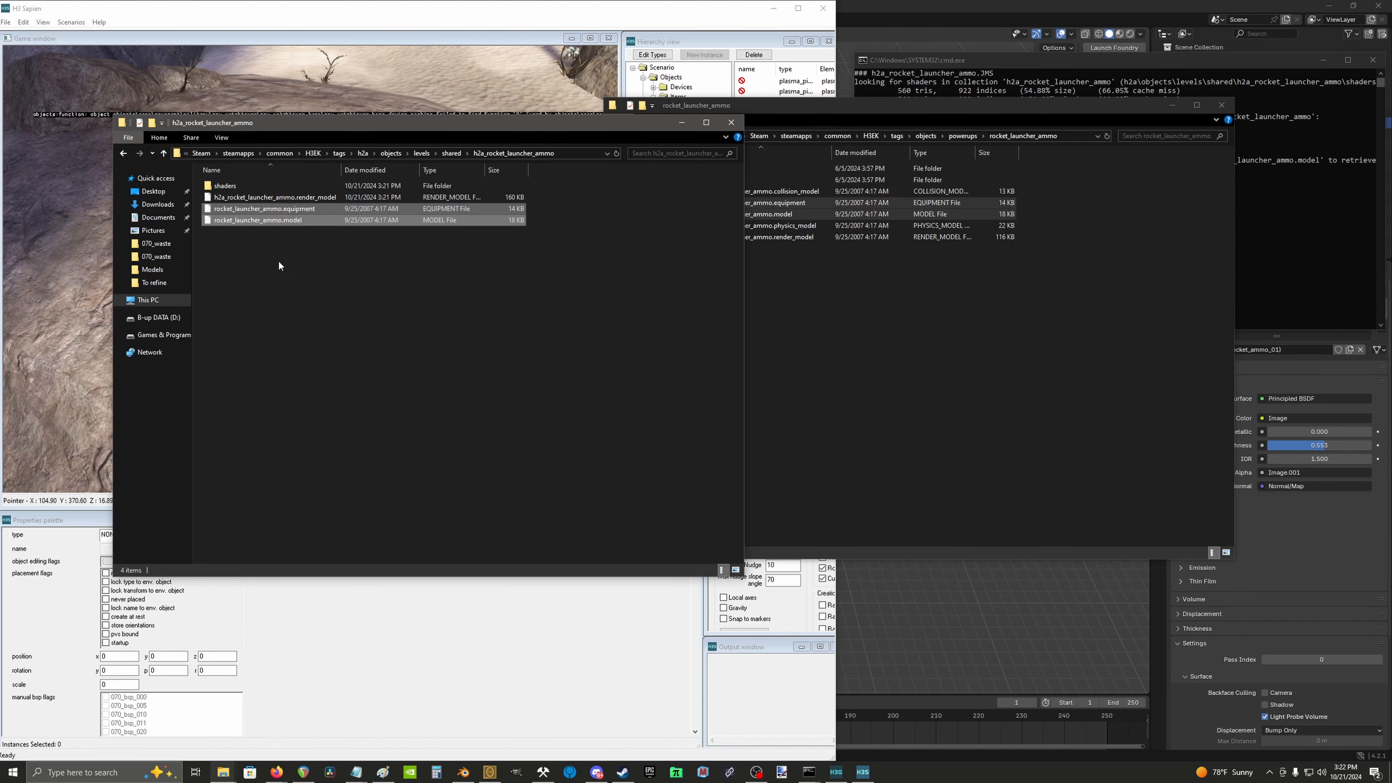
# Step: Rename the copied equipment and model files with the h2a_ prefix, as h2a_rocket_launcher_ammo
pyautogui.rightClick(265, 220)
pyautogui.click(296, 371)
pyautogui.press('Home')
pyautogui.write('h2a_')
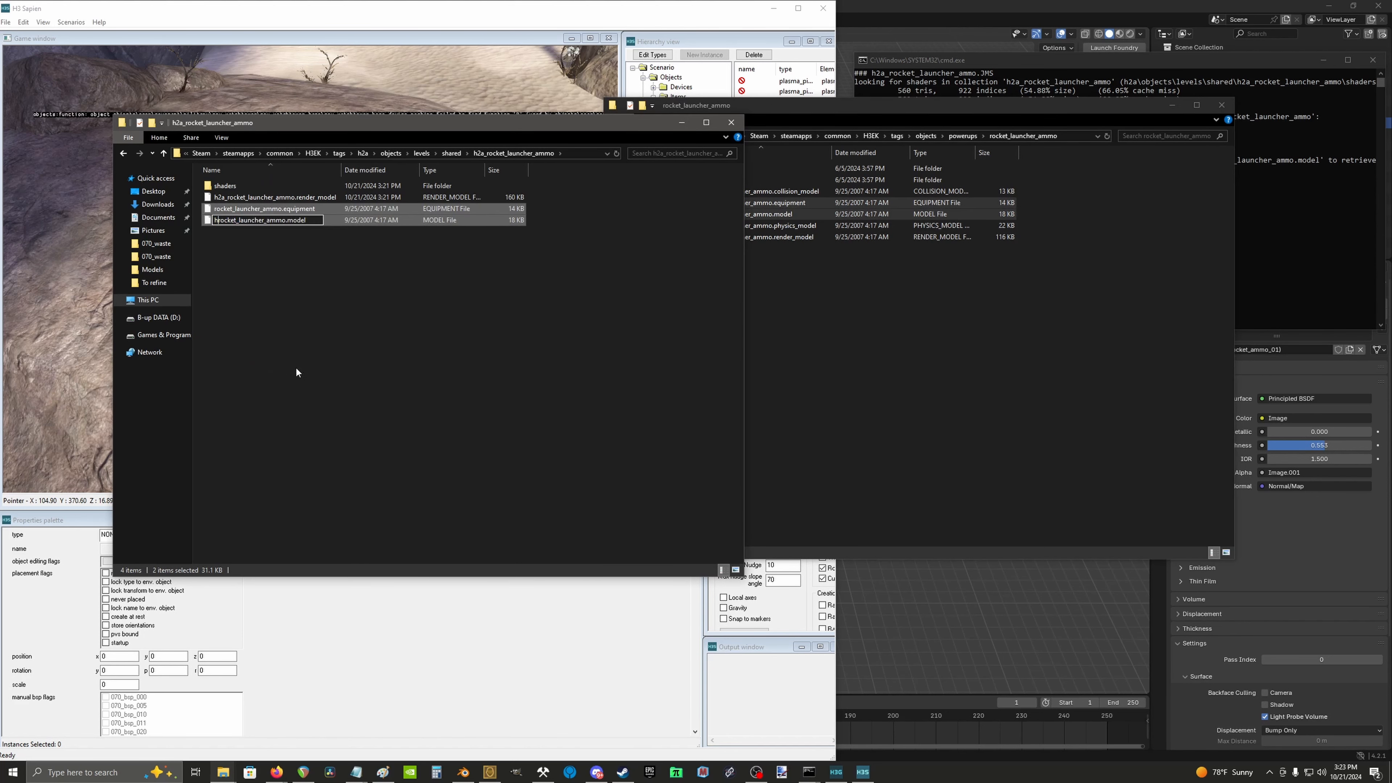
pyautogui.press('Return')
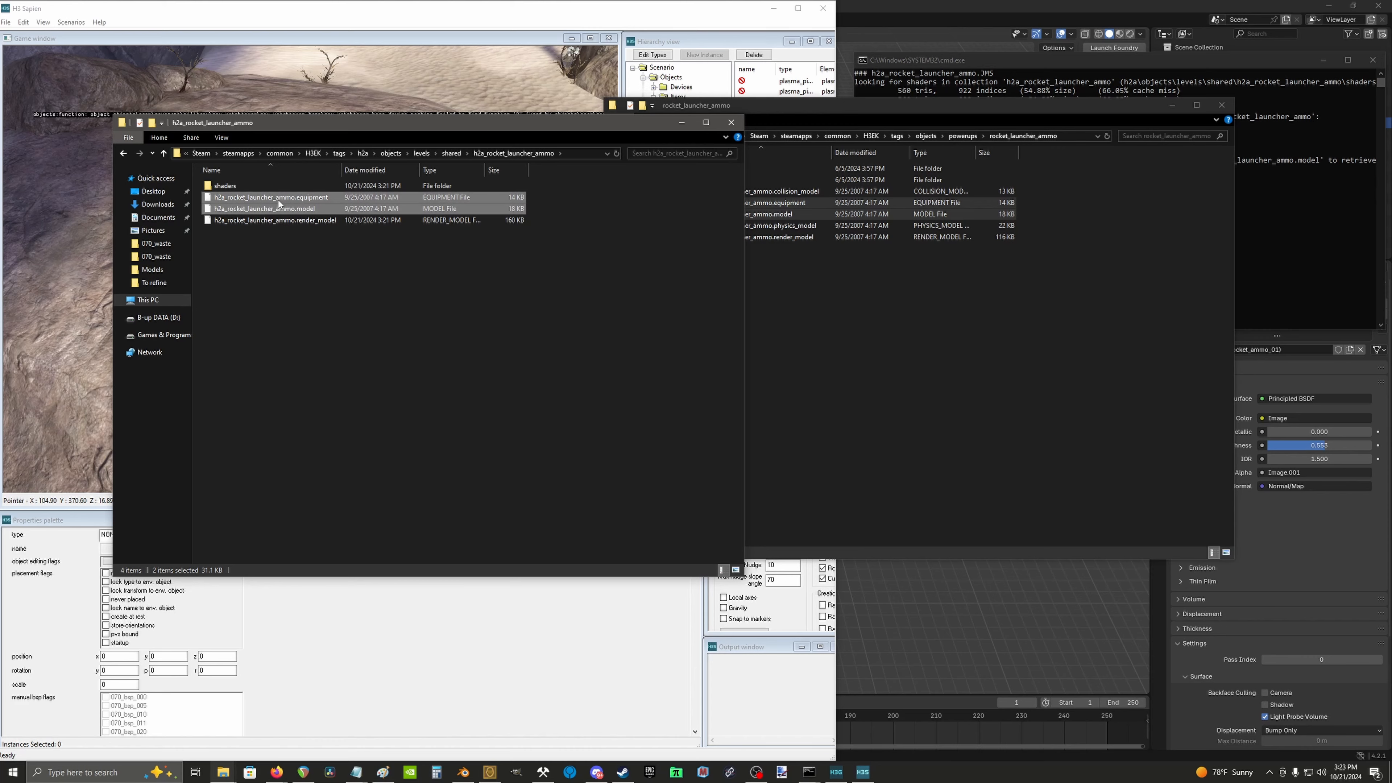
# Step: Switch to Guerilla, move its window clear of File Explorer, and widen the tag tree
pyautogui.click(844, 773)
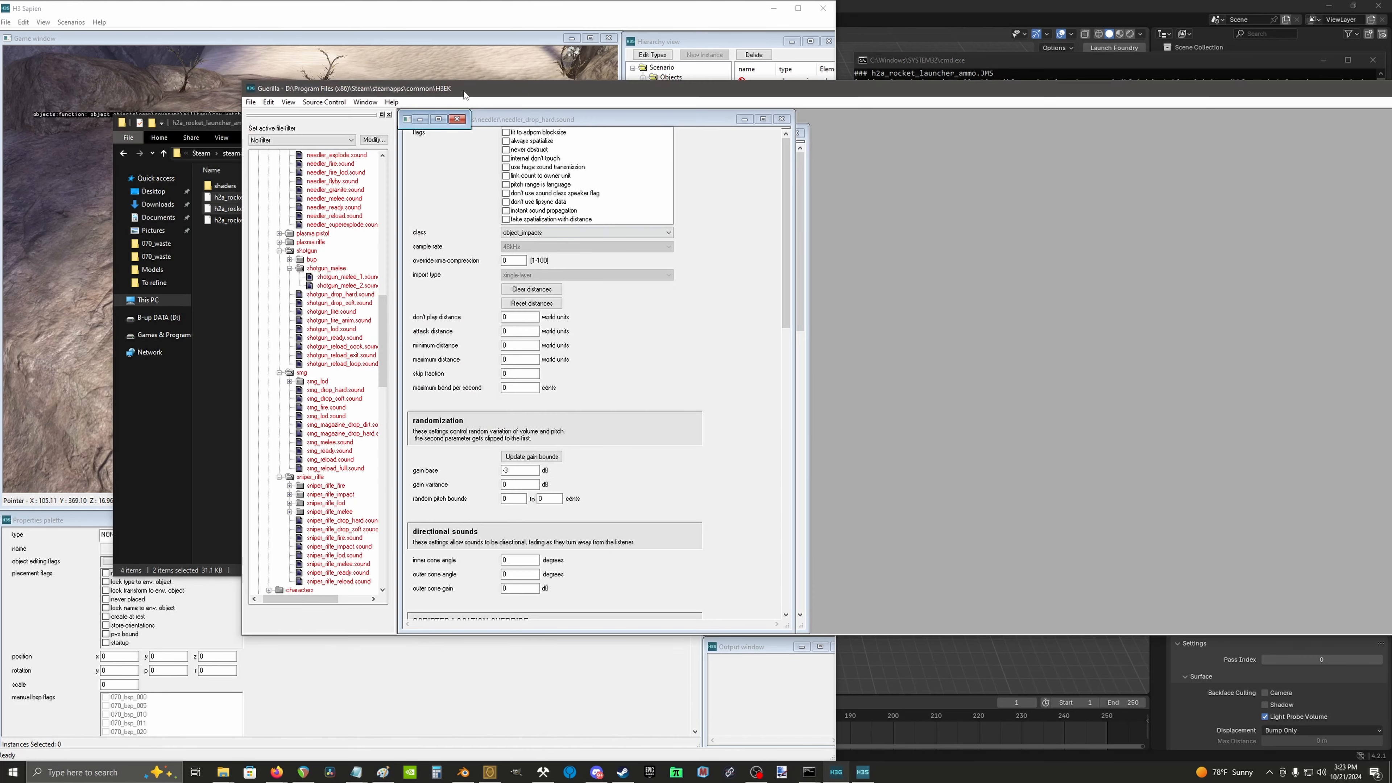
pyautogui.moveTo(470, 87); pyautogui.dragTo(744, 88)
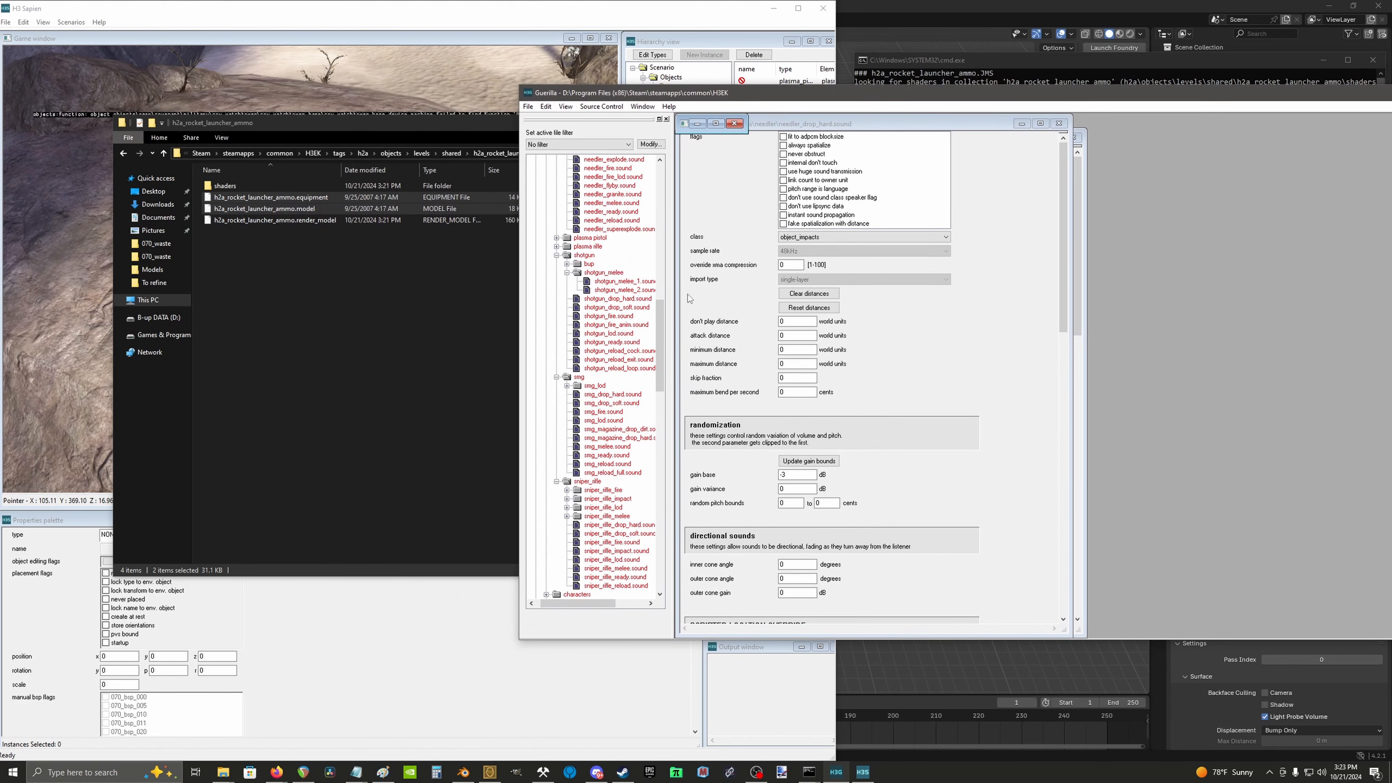
pyautogui.moveTo(672, 290); pyautogui.dragTo(755, 290)
pyautogui.click(611, 301)
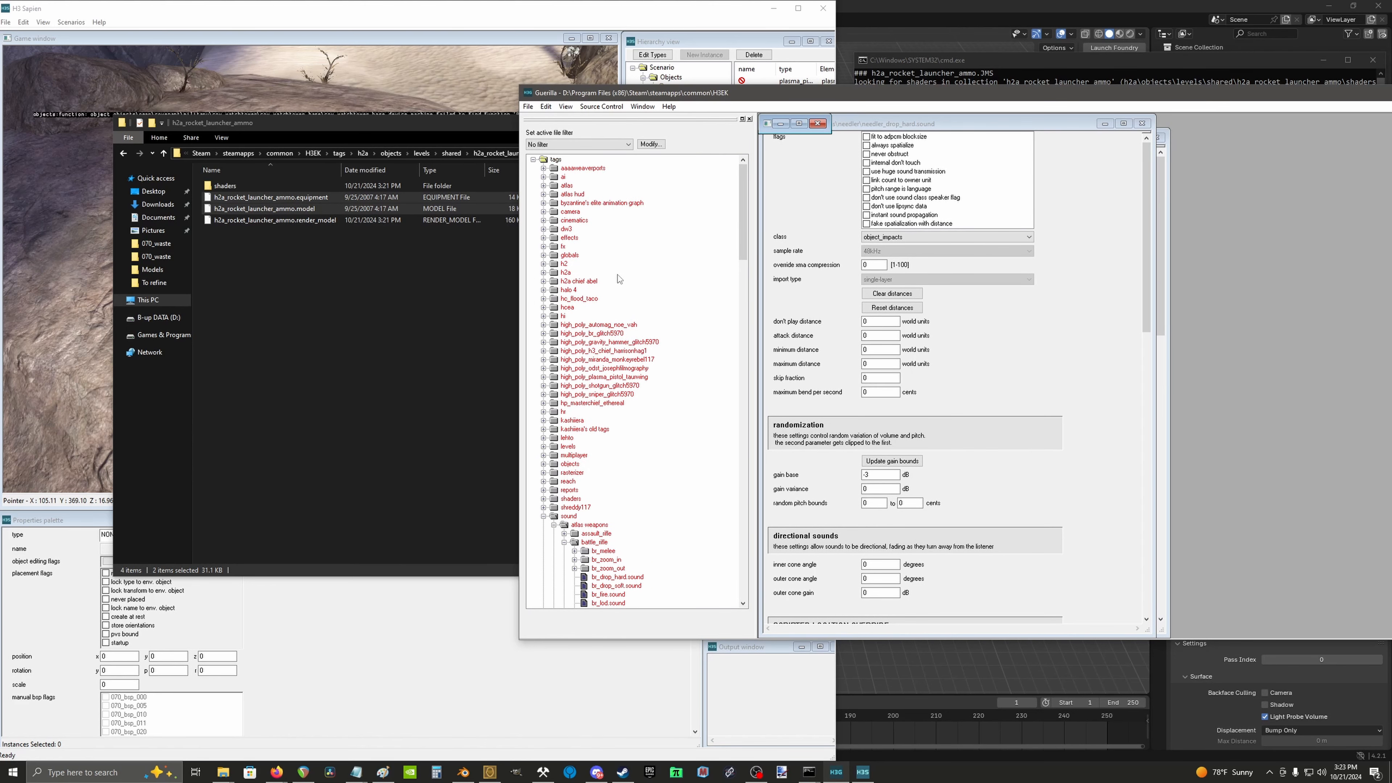
# Step: Expand h2a\objects\levels\shared\h2a_rocket_launcher_ammo in the tag tree and open its equipment and model tags
pyautogui.doubleClick(551, 275)
pyautogui.click(554, 307)
pyautogui.click(565, 317)
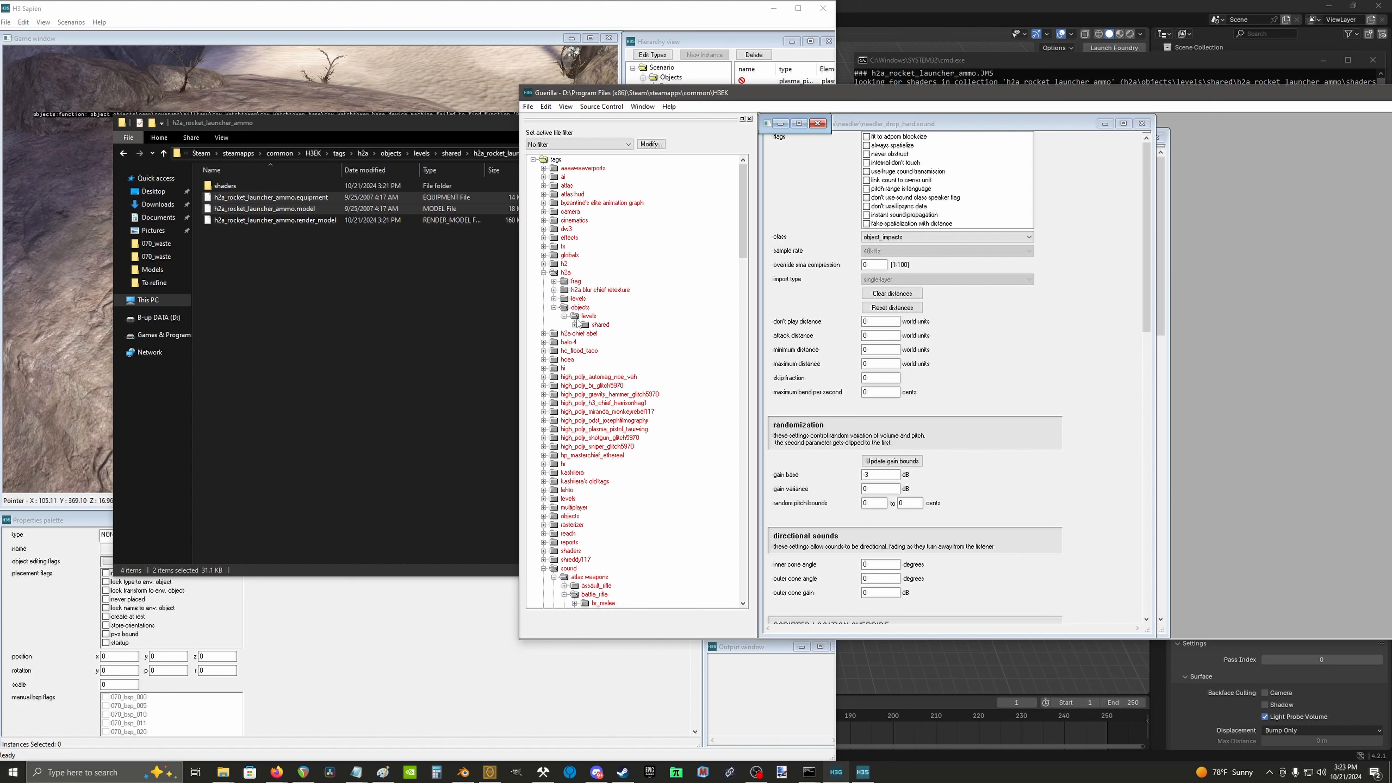
pyautogui.click(574, 324)
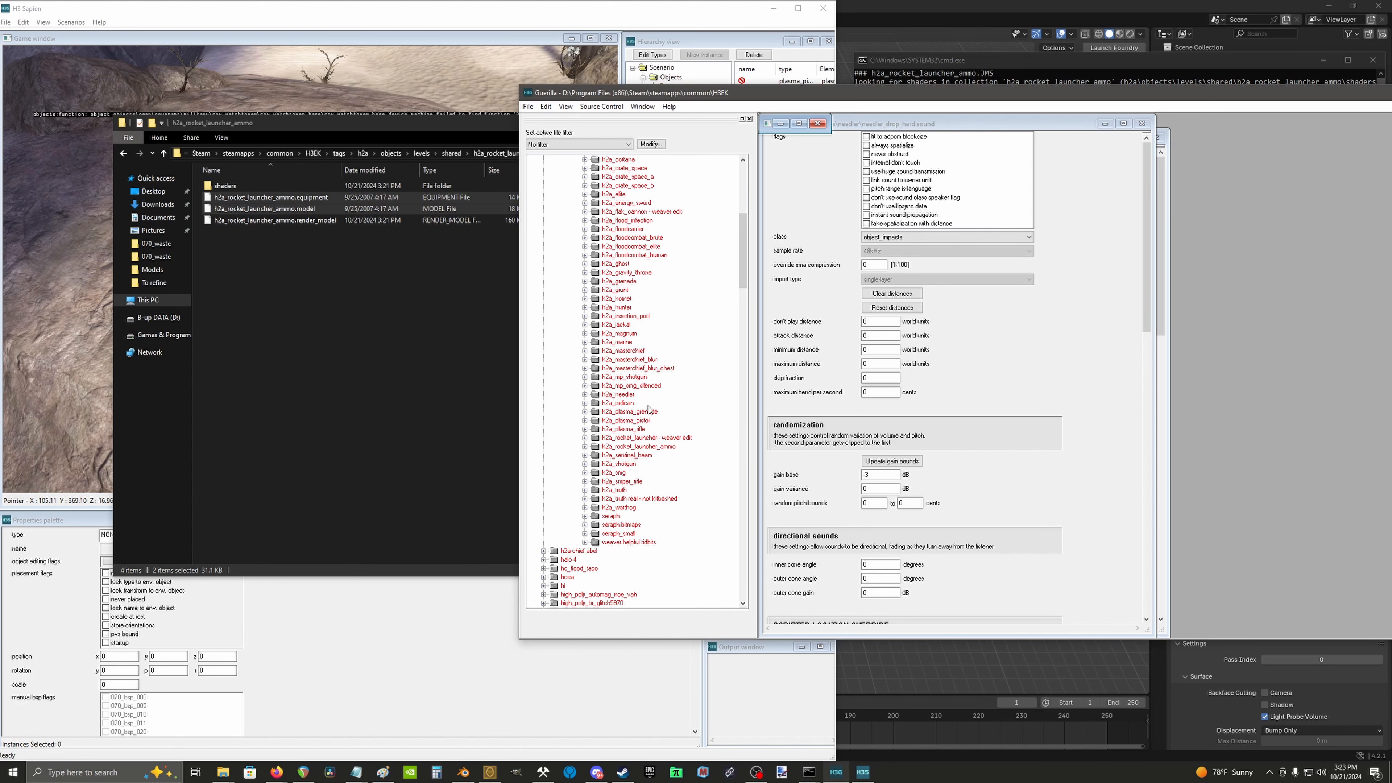
pyautogui.click(585, 448)
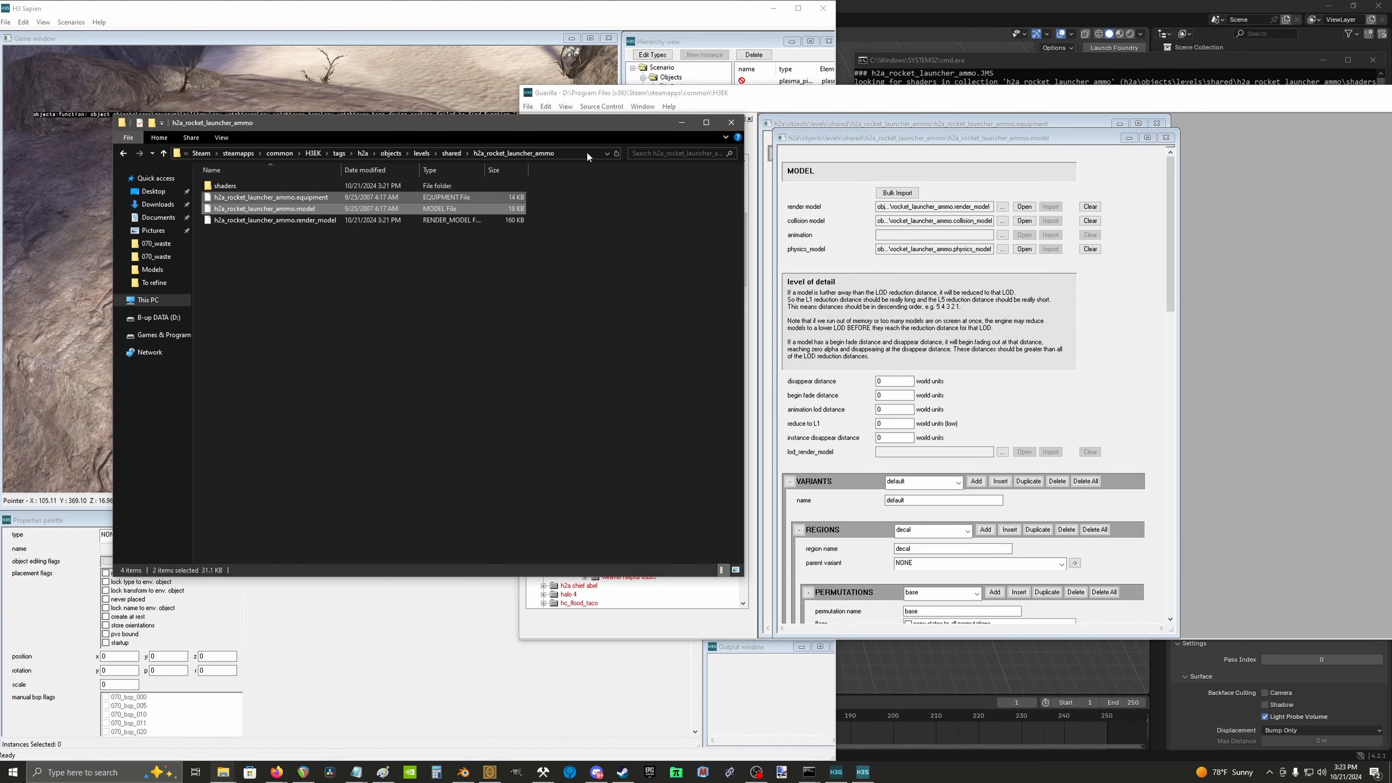
# Step: Set the model tag's render model to h2a_rocket_launcher_ammo.render_model from the h2a_rocket_launcher_ammo folder, then save and close the tag
pyautogui.click(587, 151)
pyautogui.hotkey('ctrl', 'c')
pyautogui.click(1002, 206)
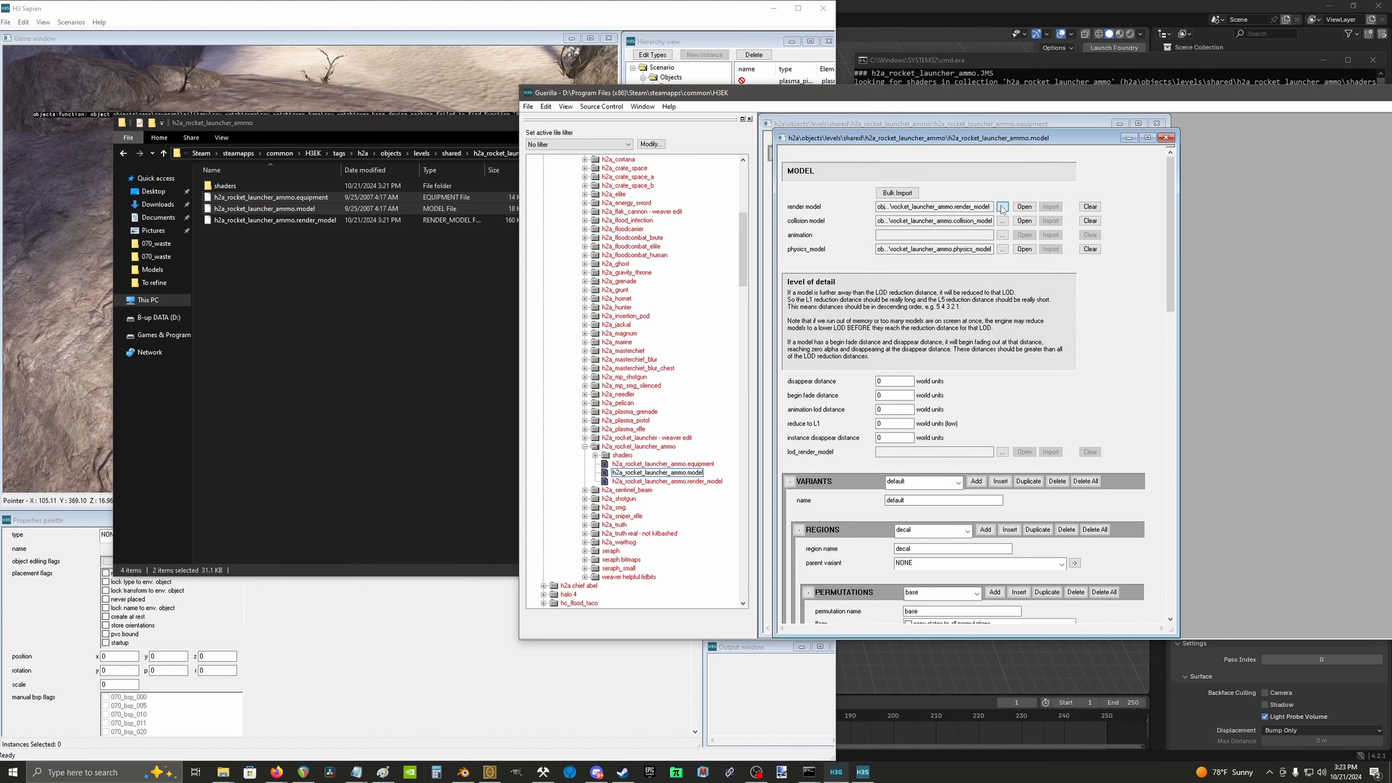
pyautogui.click(1209, 252)
pyautogui.hotkey('ctrl', 'v')
pyautogui.press('Return')
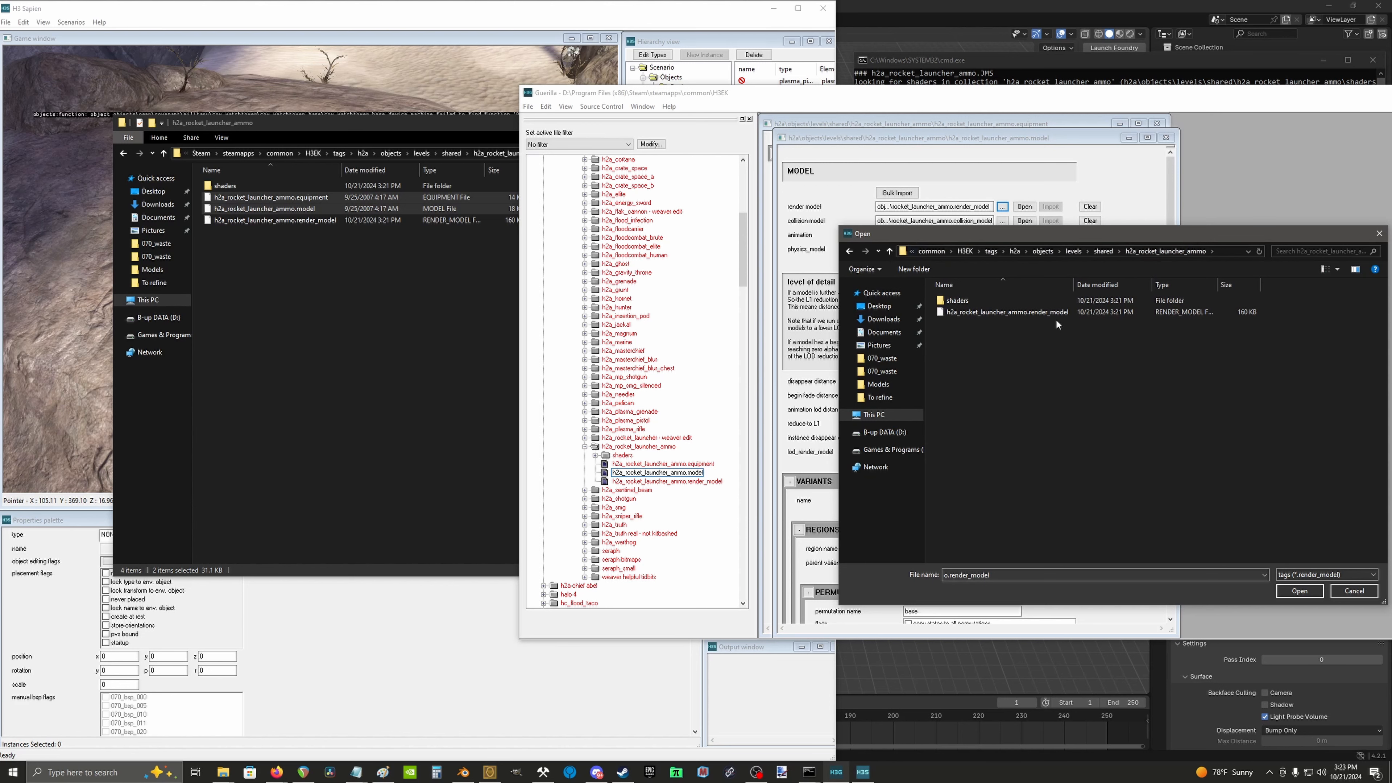
pyautogui.doubleClick(1056, 311)
pyautogui.click(1166, 138)
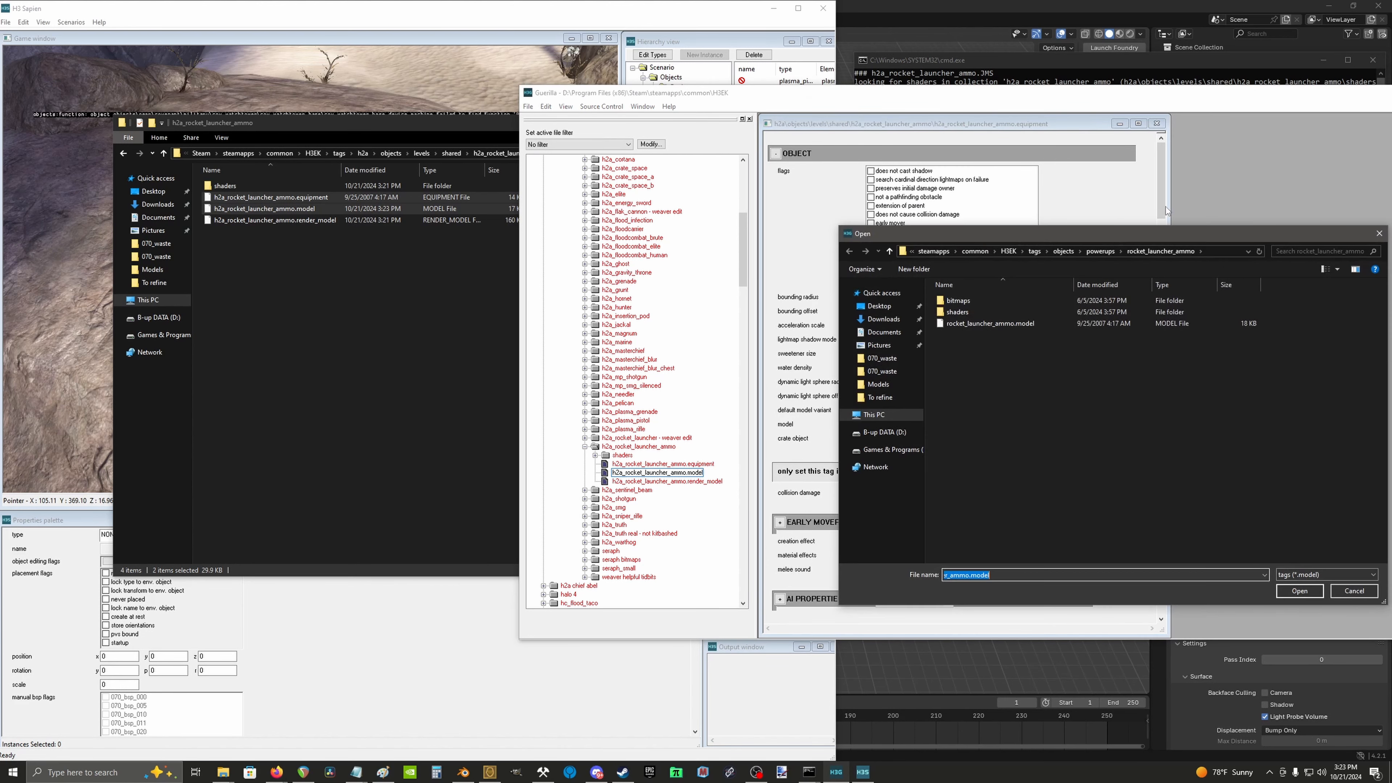
# Step: Set the equipment tag's model to h2a_rocket_launcher_ammo.model from the same folder, then save and close the tag
pyautogui.click(1221, 252)
pyautogui.hotkey('ctrl', 'v')
pyautogui.press('Return')
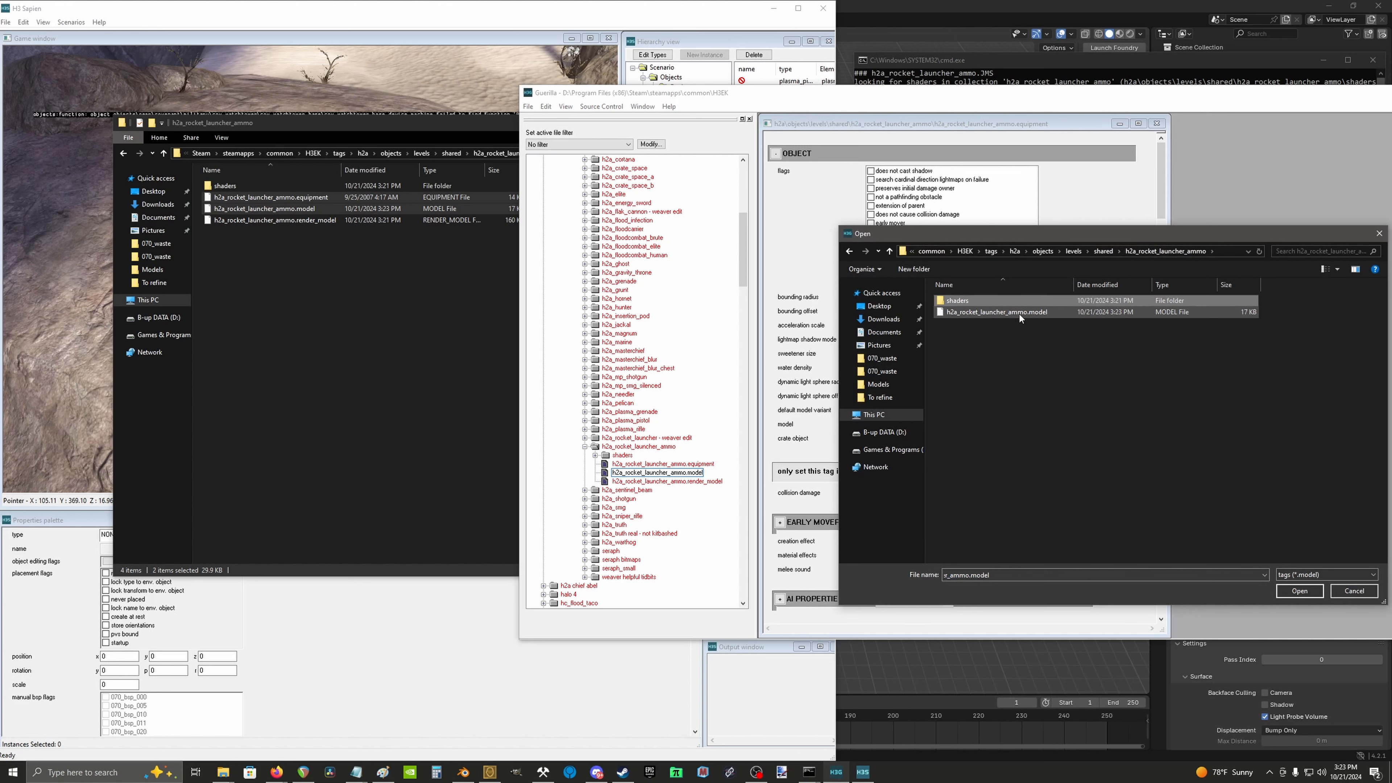
pyautogui.doubleClick(1021, 316)
pyautogui.click(1158, 124)
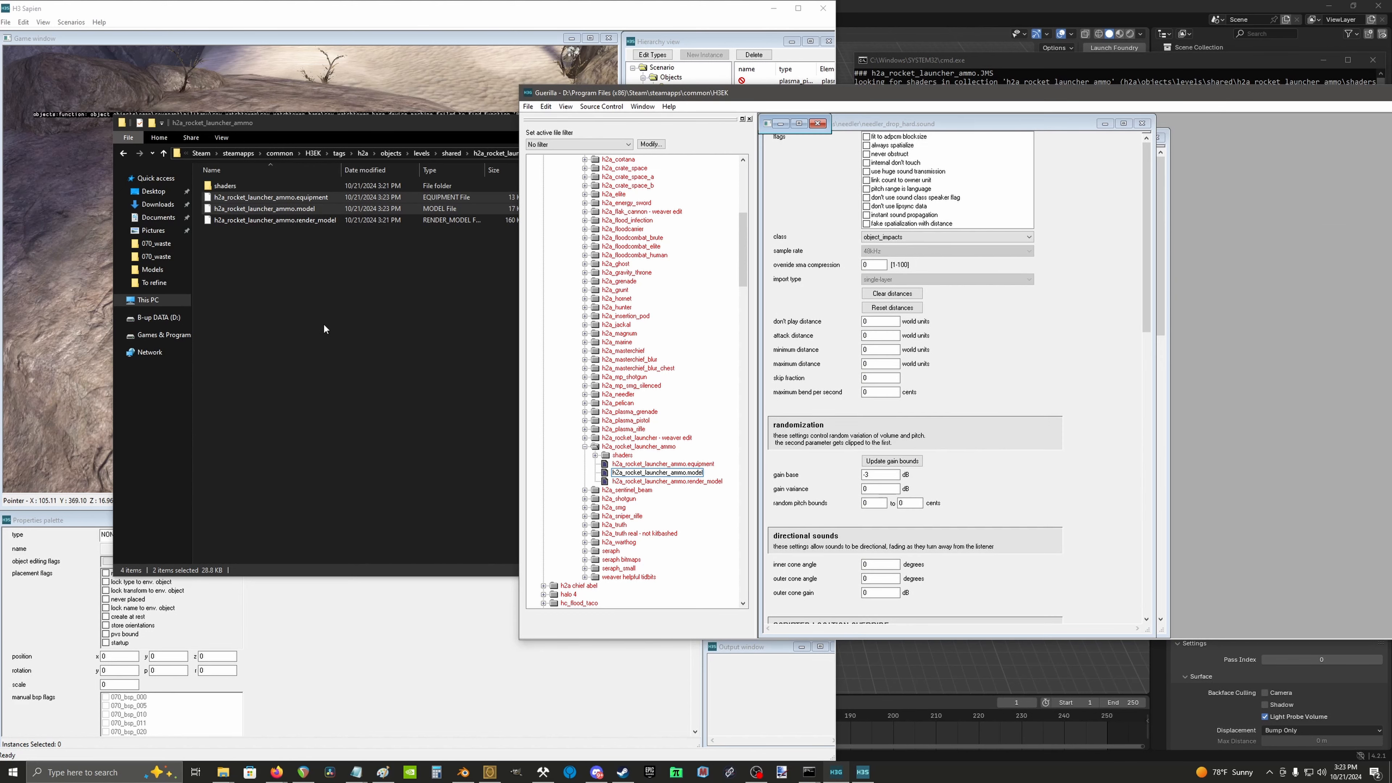
# Step: Switch to Sapien, start adding a tag to the equipment types, and browse to the root tags folder
pyautogui.click(376, 104)
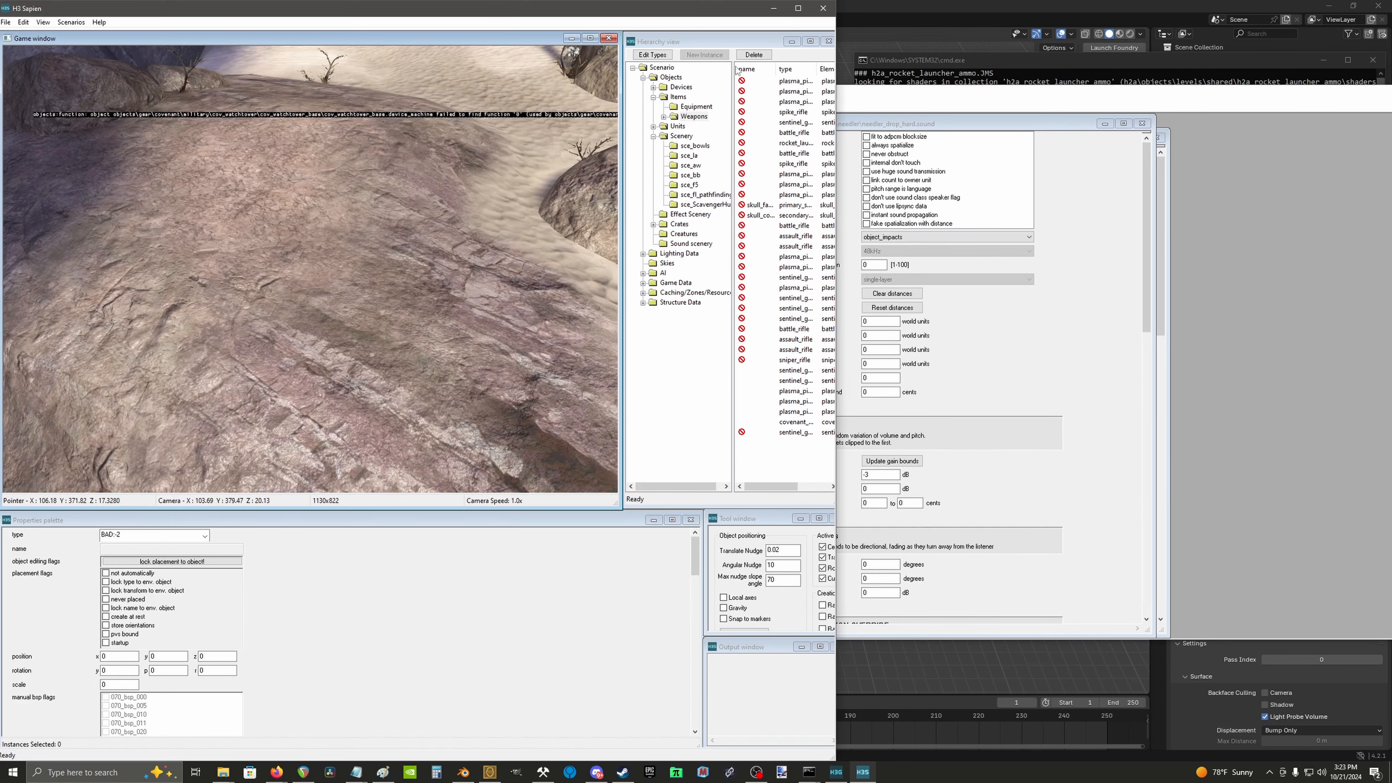
pyautogui.click(653, 55)
pyautogui.click(354, 441)
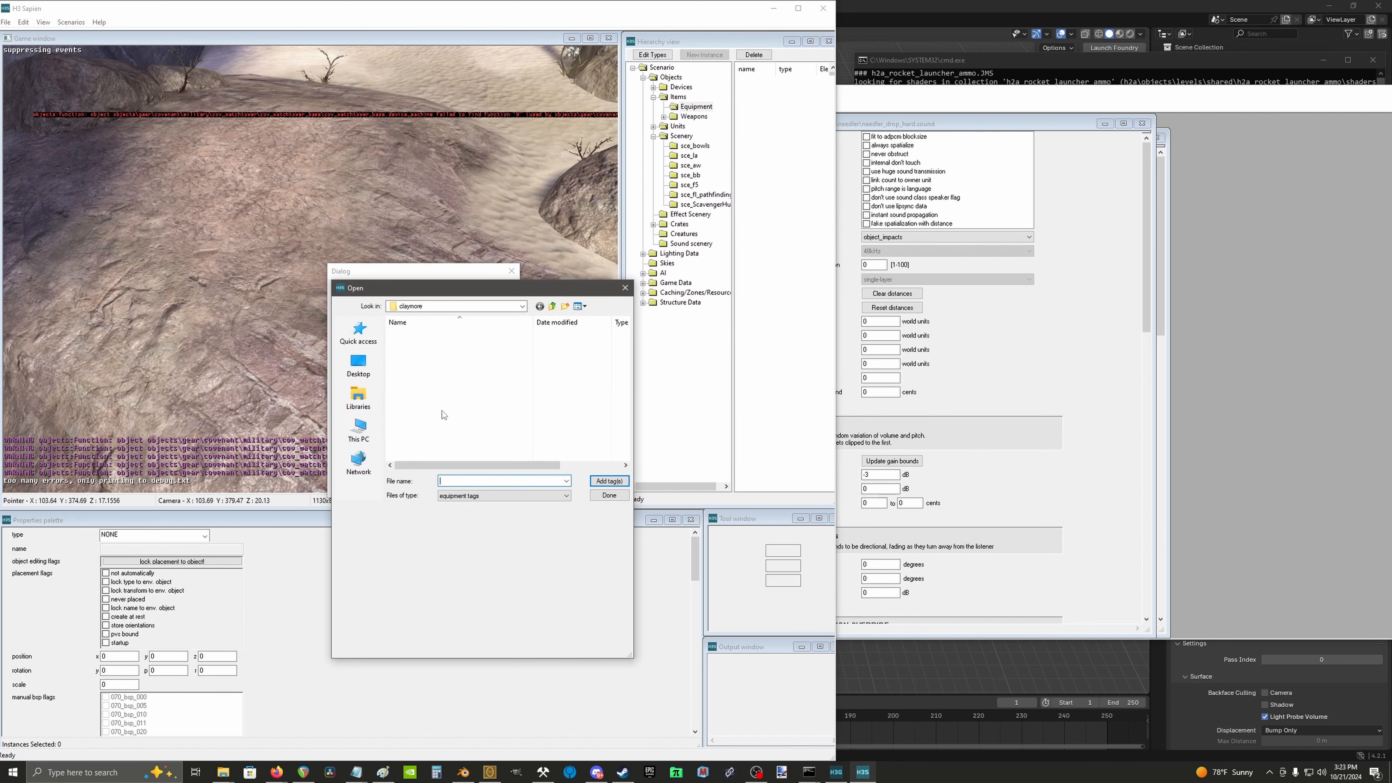
pyautogui.click(447, 307)
pyautogui.click(448, 508)
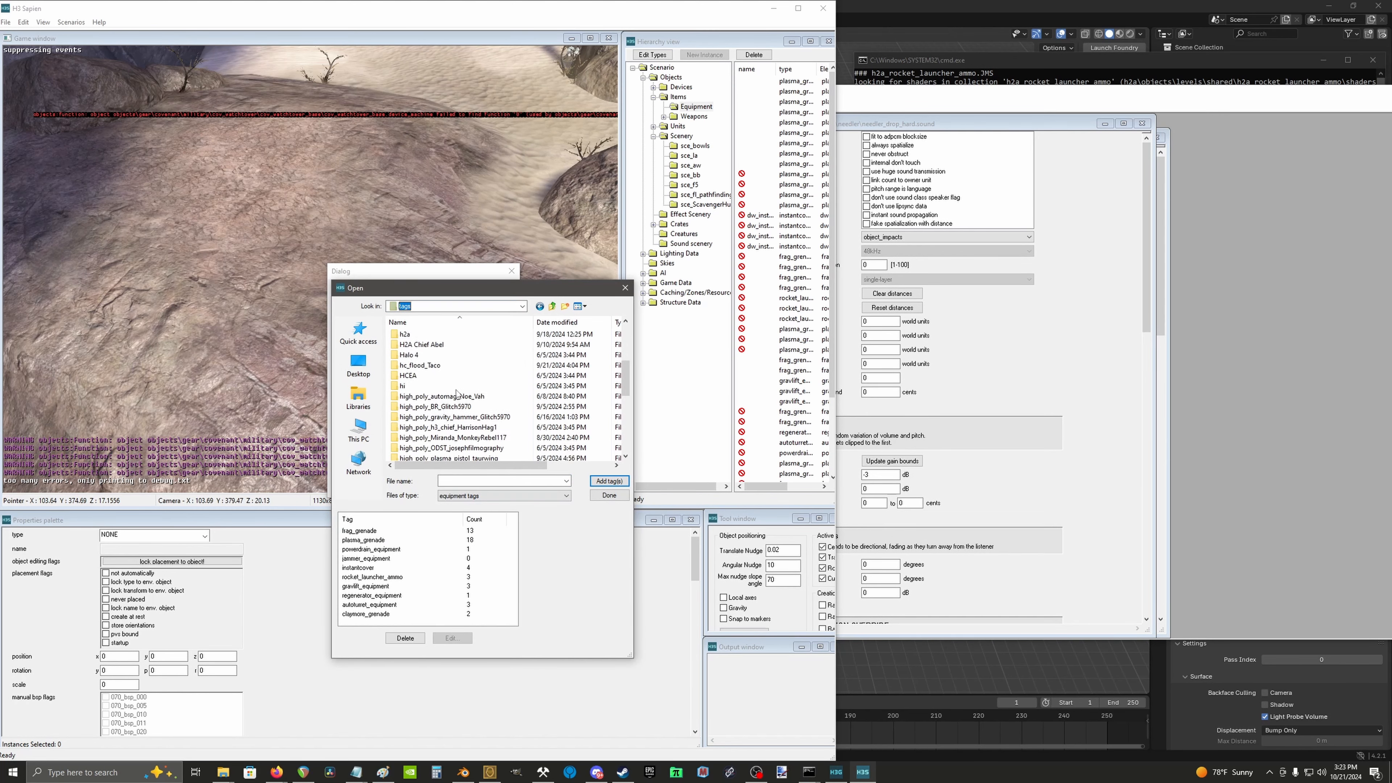
# Step: Browse to h2a\objects\levels\shared\h2a_rocket_launcher_ammo in the equipment tag browser
pyautogui.scroll(-4, 408, 417)
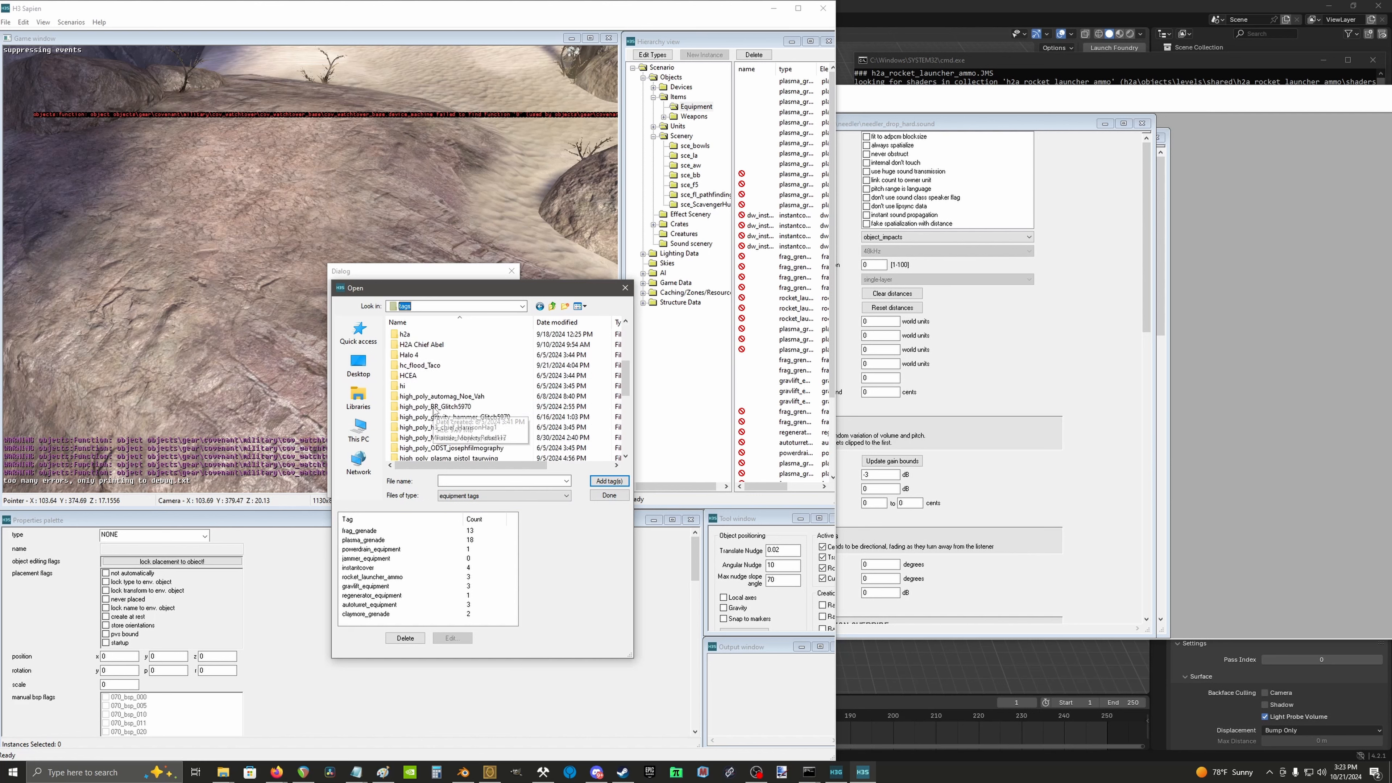
pyautogui.doubleClick(413, 337)
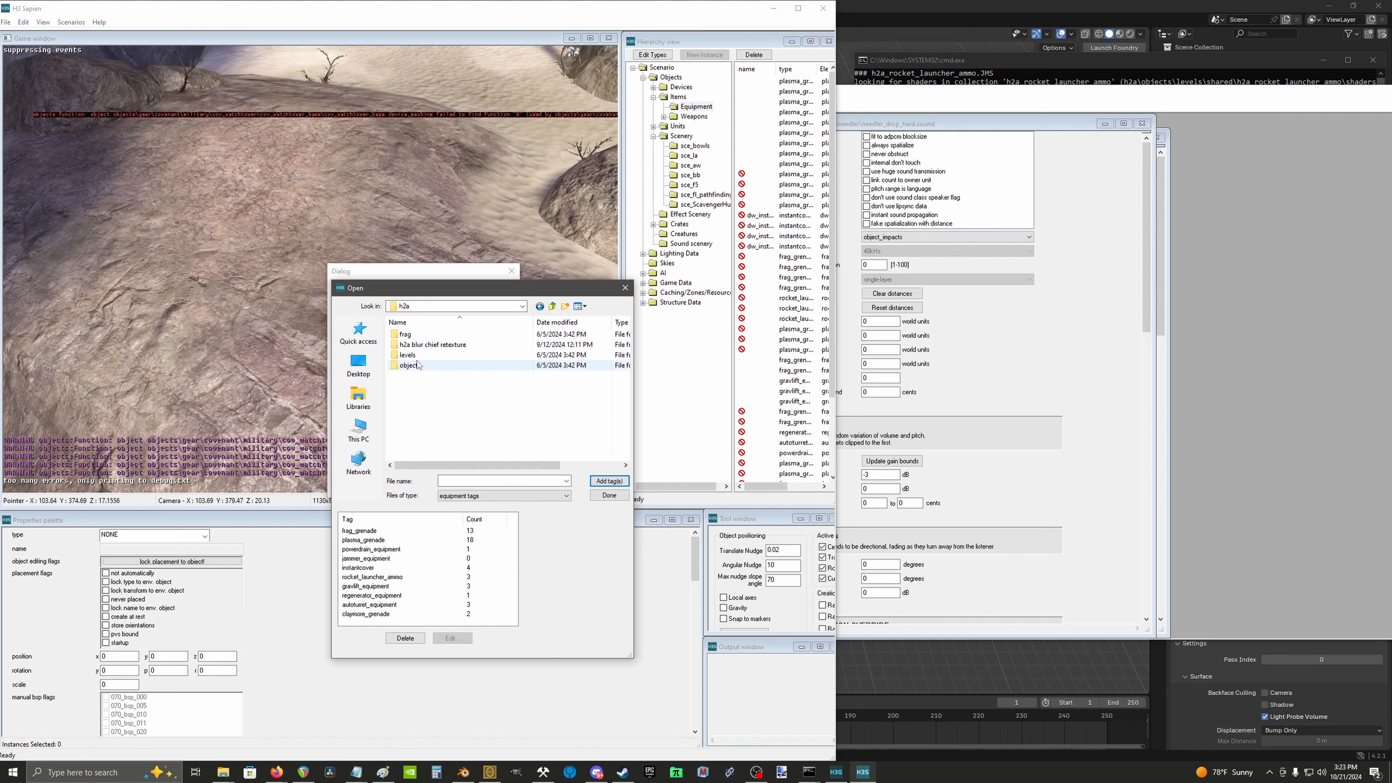
pyautogui.doubleClick(410, 335)
pyautogui.scroll(-5, 436, 406)
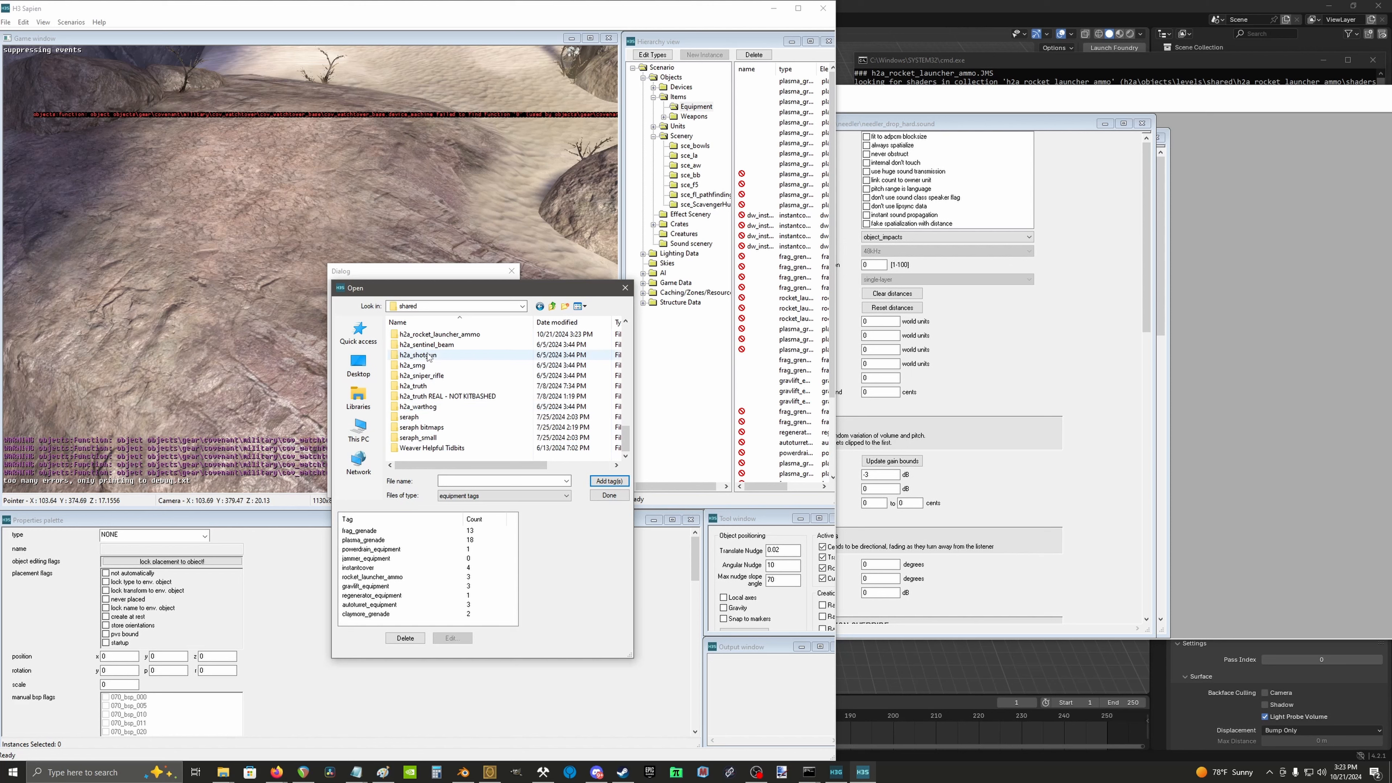
pyautogui.scroll(1, 453, 395)
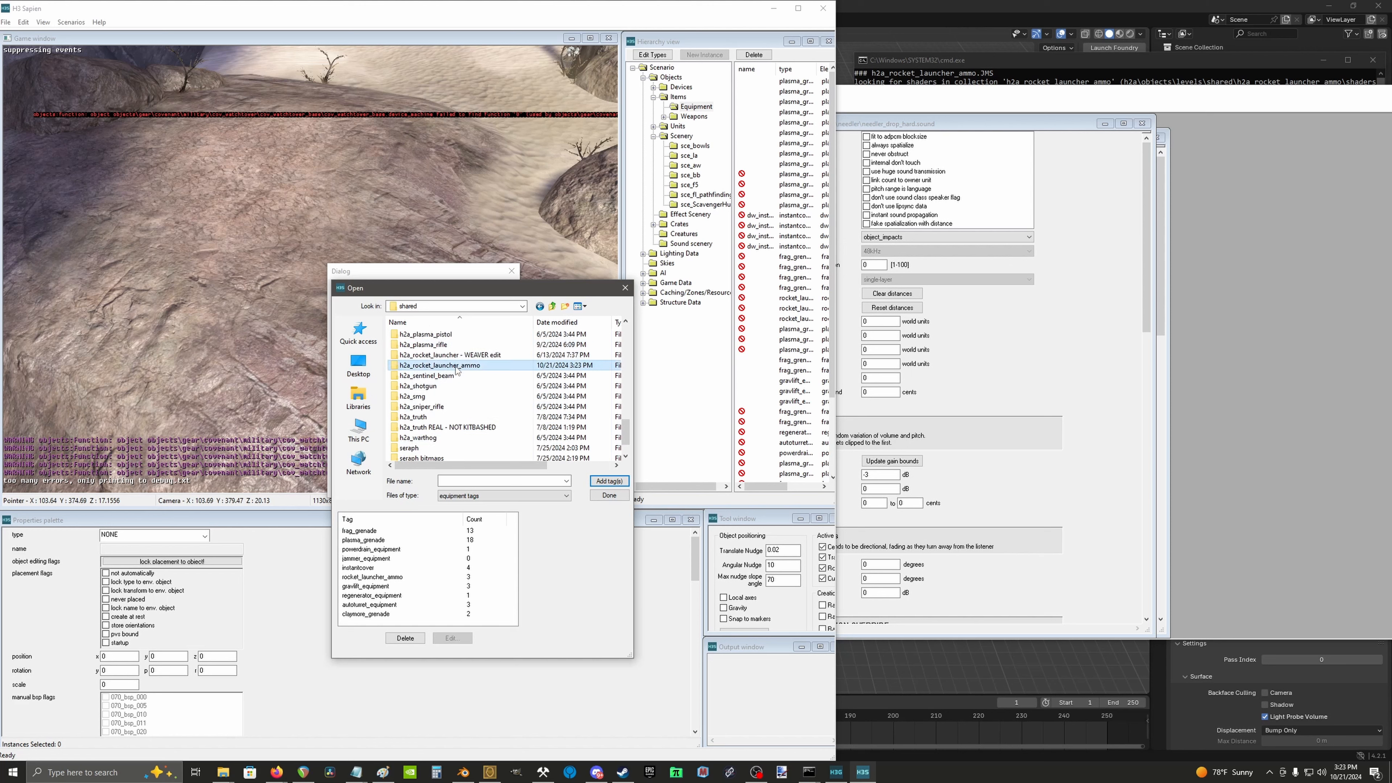
pyautogui.doubleClick(438, 365)
# Step: Add the h2a_rocket_launcher_ammo equipment tag to the scenario's equipment types and close the type editor
pyautogui.click(444, 345)
pyautogui.click(609, 481)
pyautogui.click(611, 496)
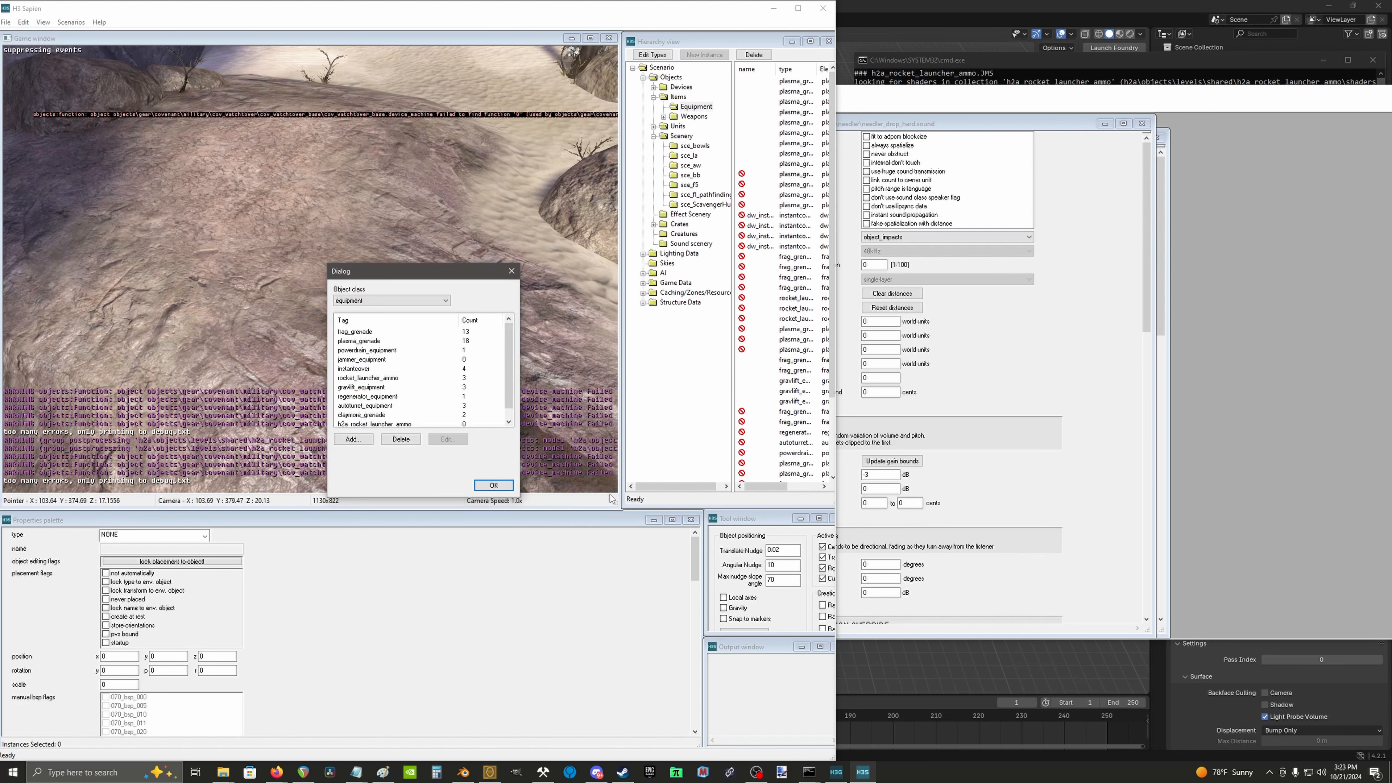
pyautogui.click(511, 271)
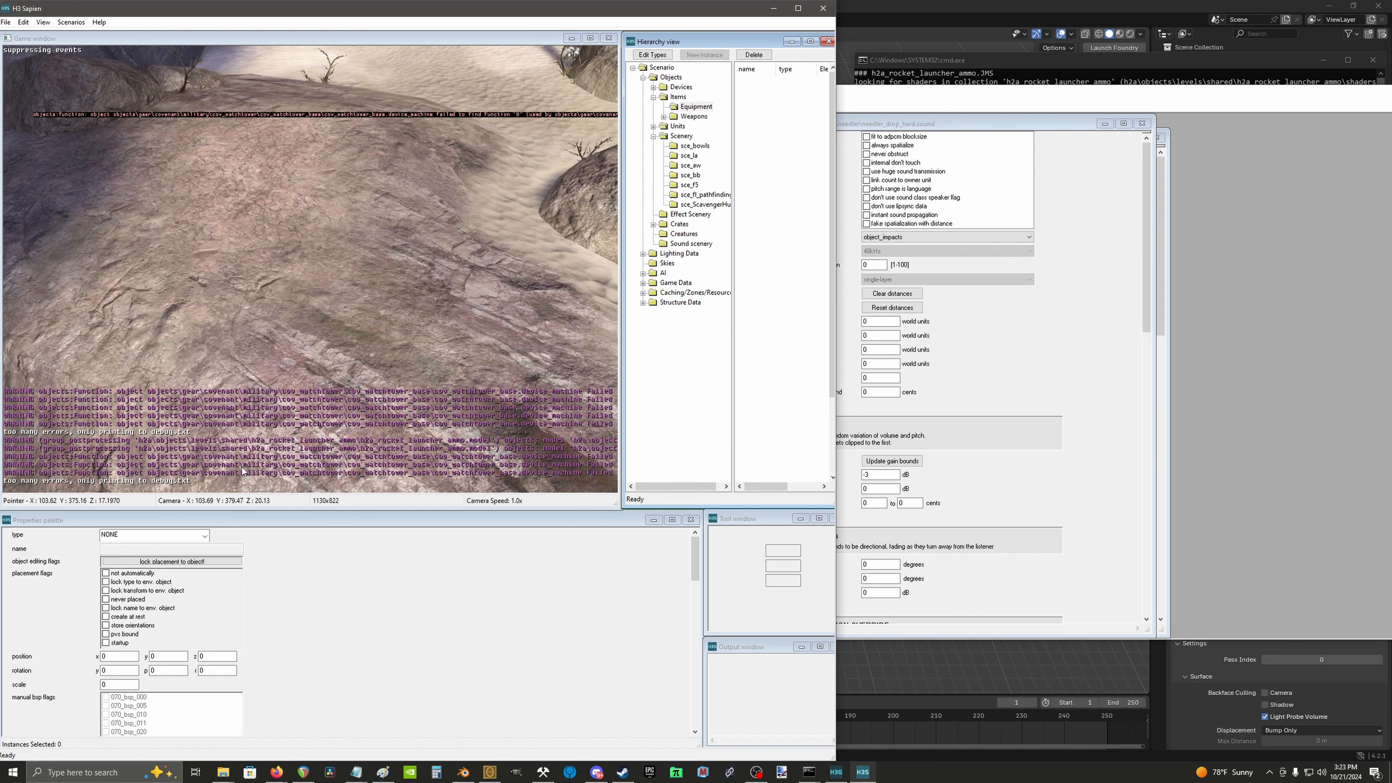
# Step: Set the new equipment instance's type to h2a_rocket_launcher_ammo, raise it above the rocky ground, and view it up close
pyautogui.click(193, 535)
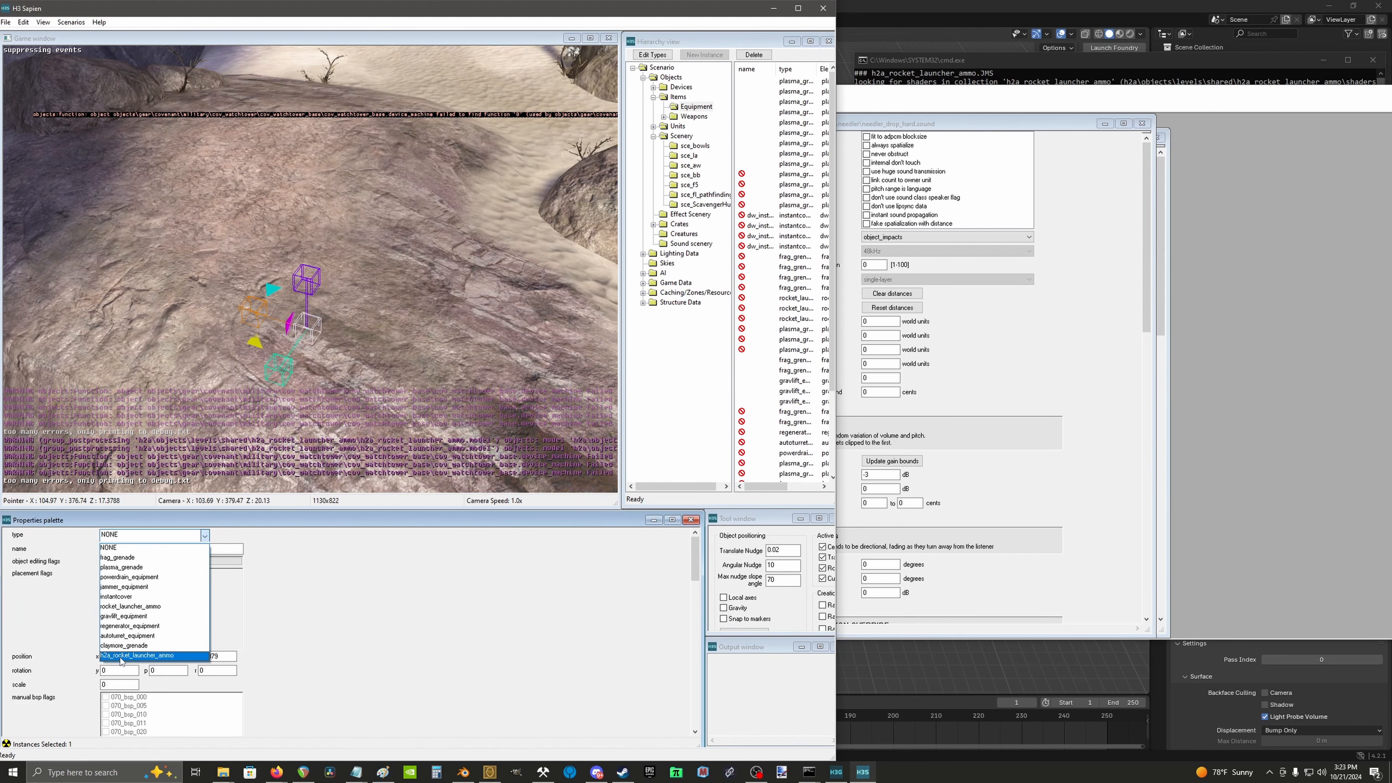
pyautogui.click(167, 664)
pyautogui.moveTo(310, 275); pyautogui.dragTo(310, 244)
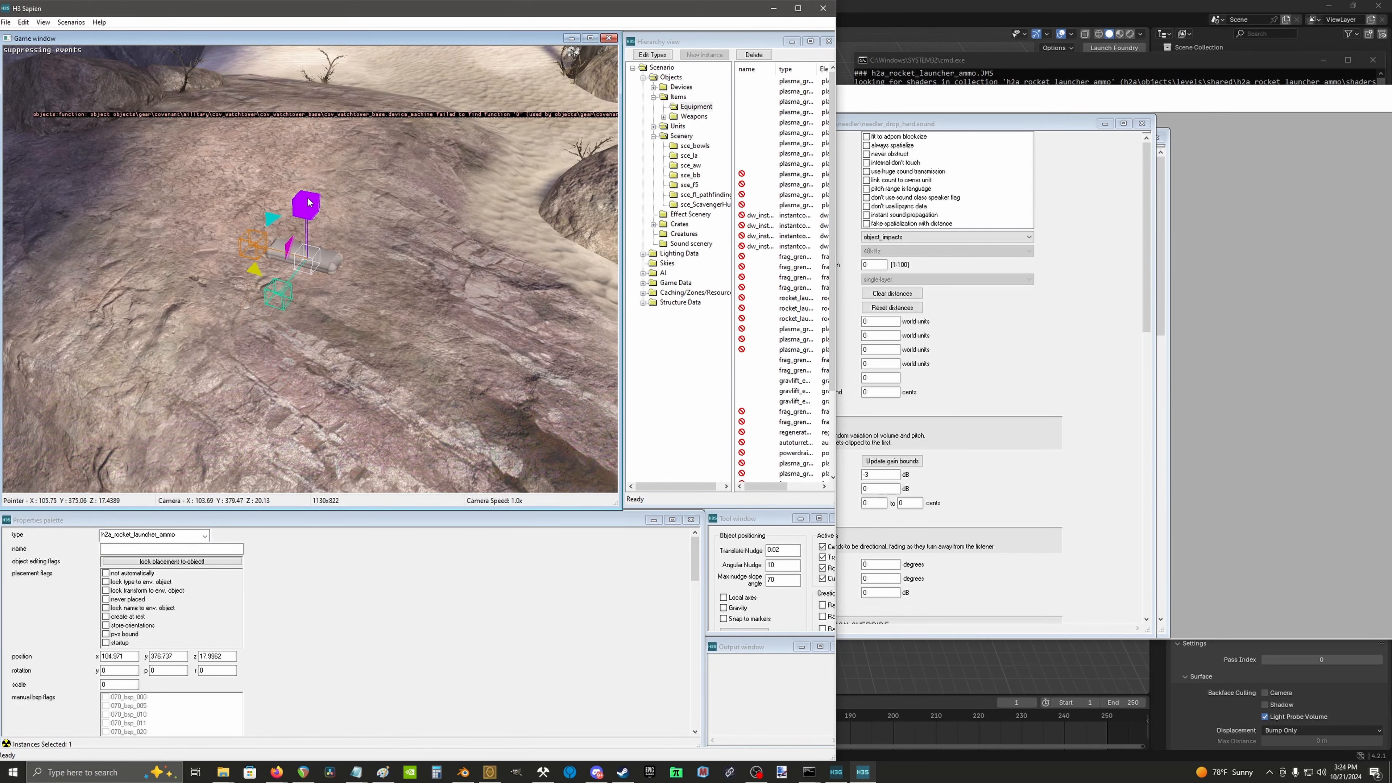
pyautogui.moveTo(310, 269)
pyautogui.mouseDown(button='middle')
pyautogui.moveTo(309, 323)
pyautogui.moveTo(309, 236)
pyautogui.moveTo(373, 208)
pyautogui.moveTo(309, 203)
pyautogui.moveTo(345, 302)
pyautogui.moveTo(323, 345)
pyautogui.moveTo(310, 269)
pyautogui.moveTo(351, 286)
pyautogui.moveTo(324, 323)
pyautogui.moveTo(310, 291)
pyautogui.moveTo(310, 346)
pyautogui.moveTo(310, 214)
pyautogui.moveTo(335, 203)
pyautogui.moveTo(296, 220)
pyautogui.moveTo(384, 313)
pyautogui.moveTo(384, 373)
pyautogui.moveTo(252, 197)
pyautogui.moveTo(310, 274)
pyautogui.mouseUp(button='middle')
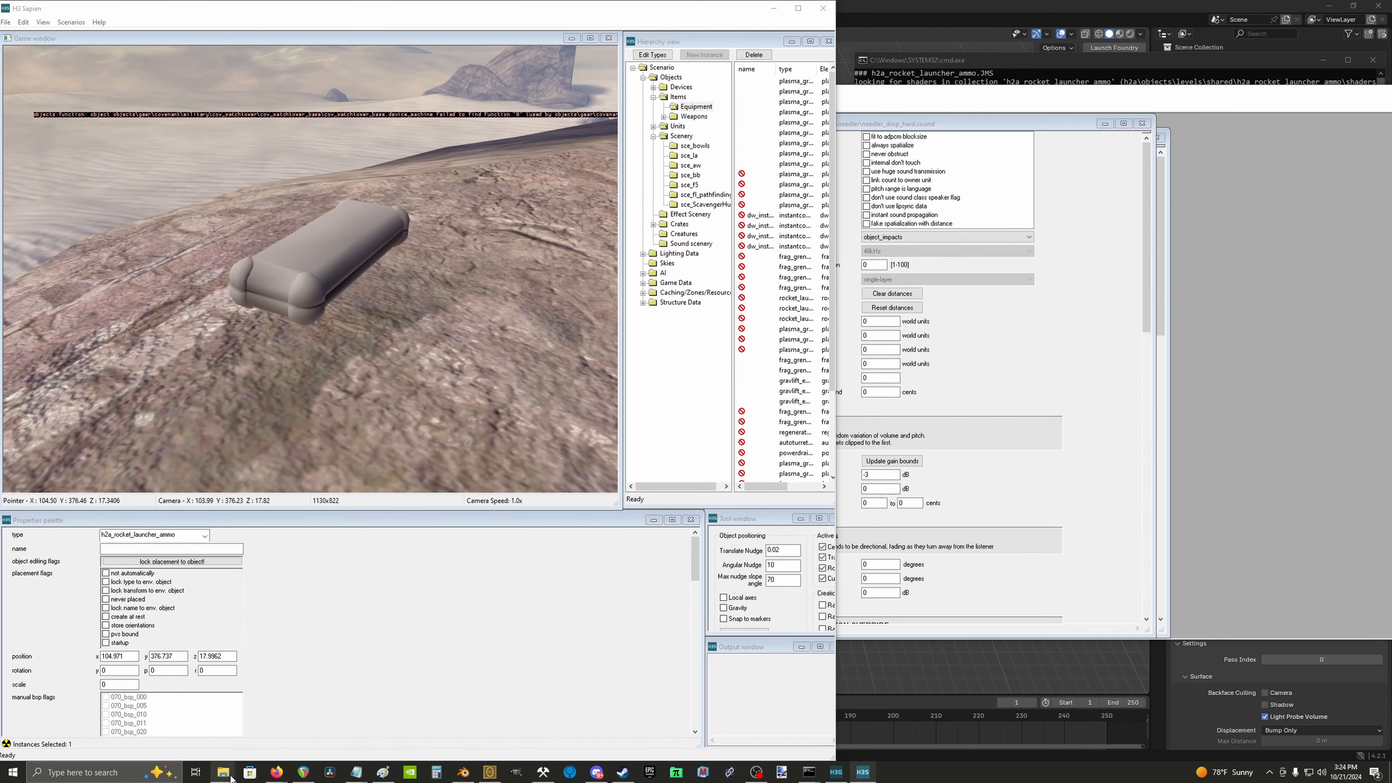
# Step: Examine the textures in the extracted rocket_launcher_ammo__h folder and select wpn_rocket_ammo_01.tiff and wpn_rocket_ammo_01_nm.tiff
pyautogui.moveTo(223, 772)
pyautogui.click(228, 724)
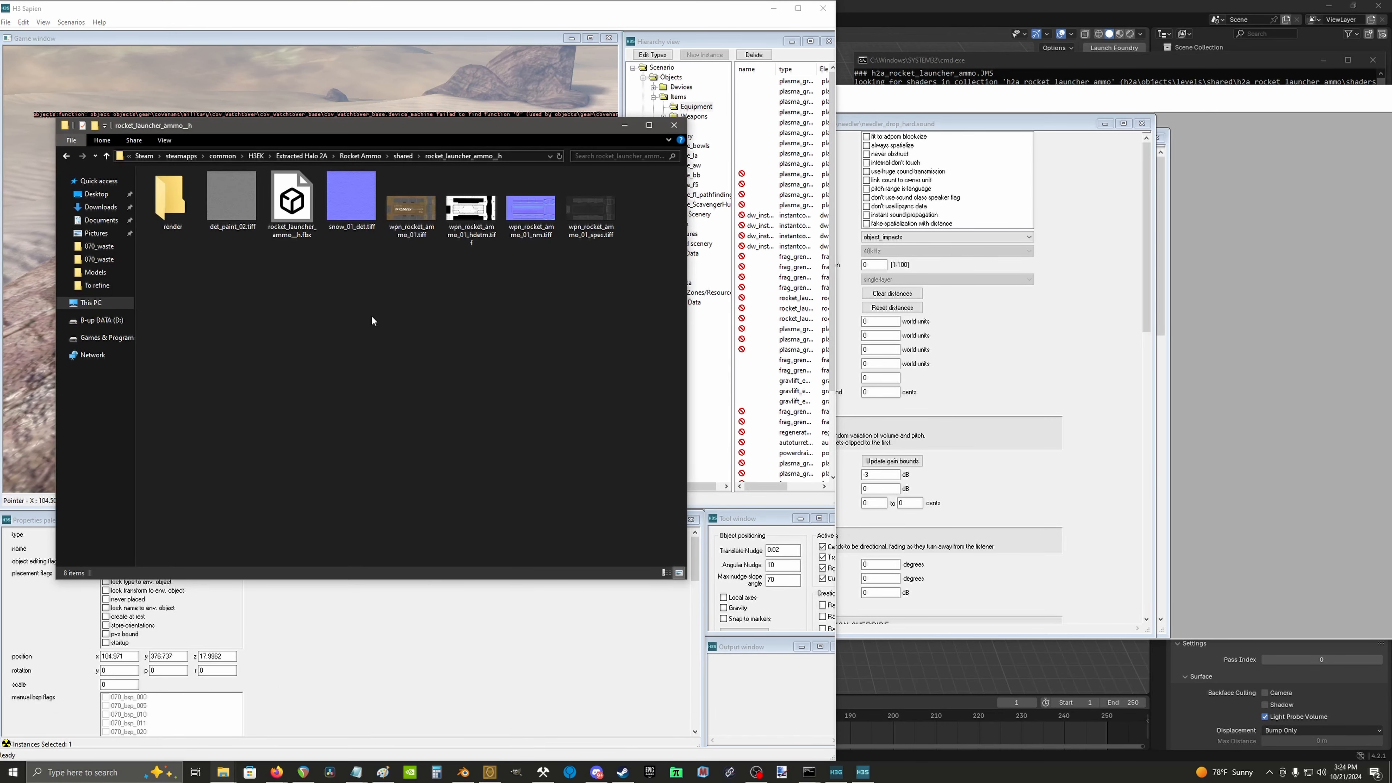
pyautogui.moveTo(242, 287); pyautogui.dragTo(623, 167)
pyautogui.click(472, 208)
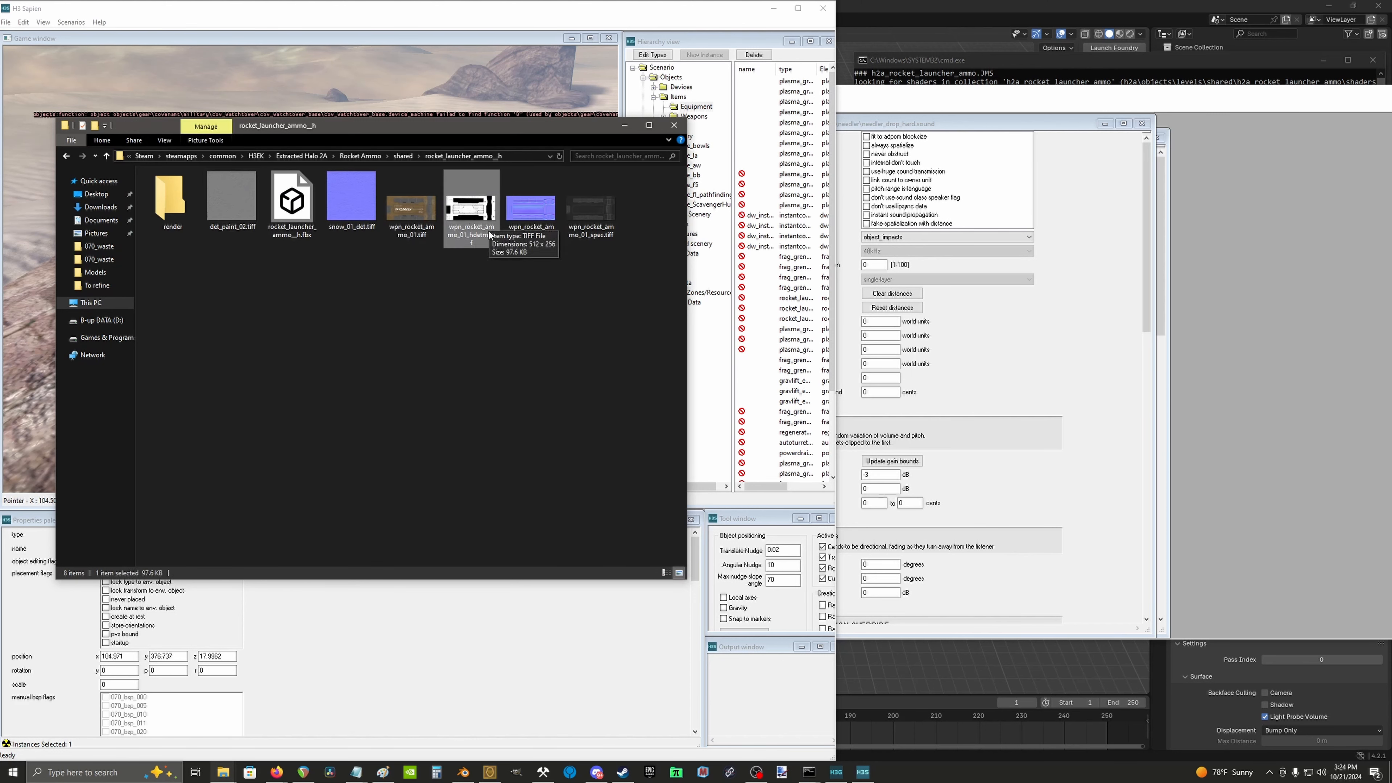
pyautogui.click(533, 215)
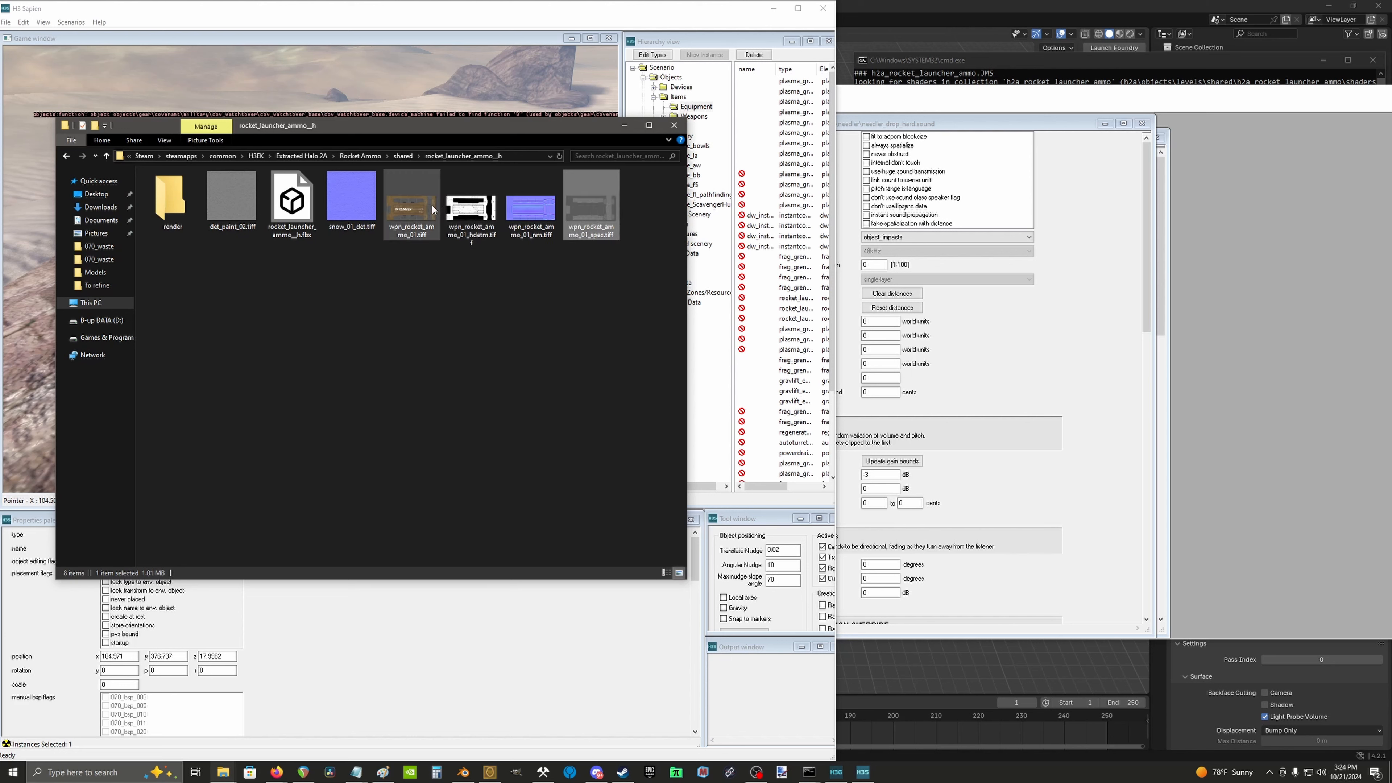
pyautogui.click(361, 210)
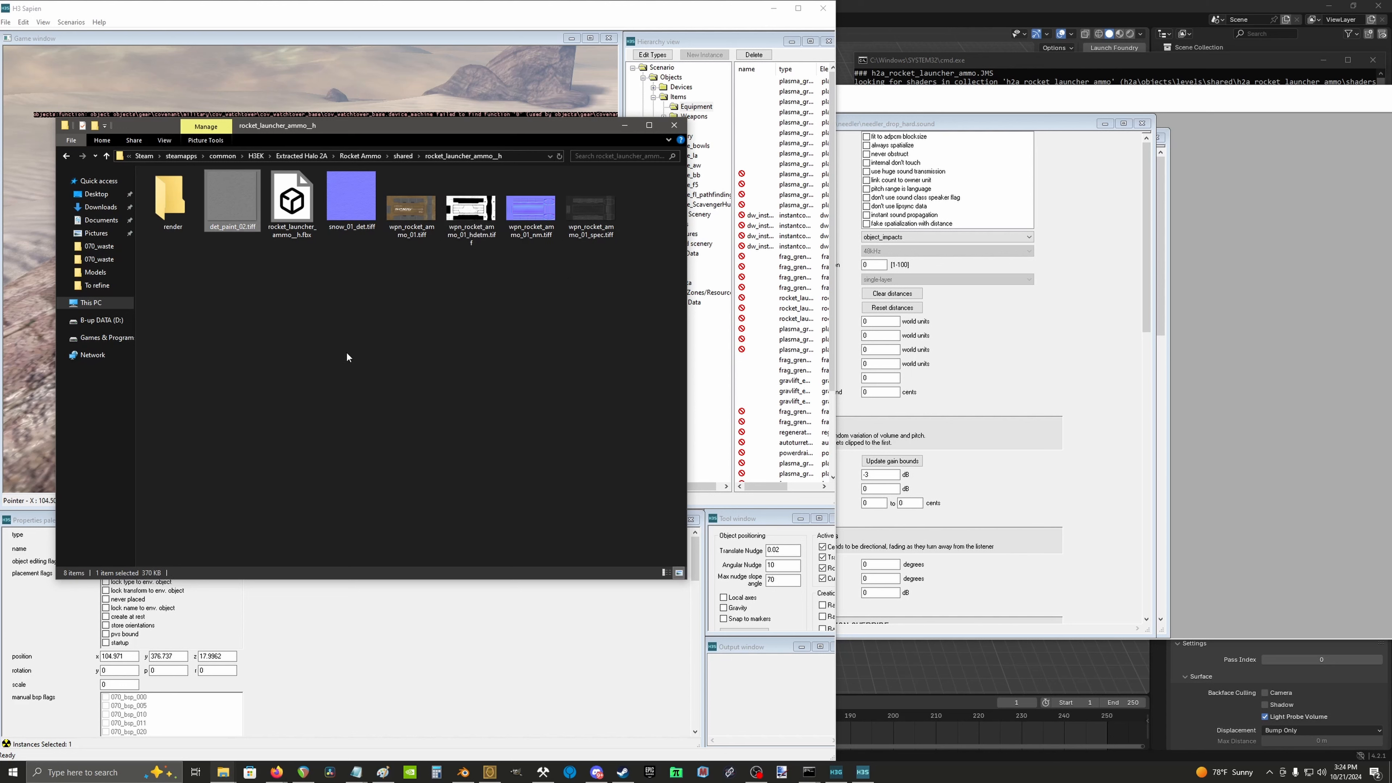
pyautogui.click(442, 329)
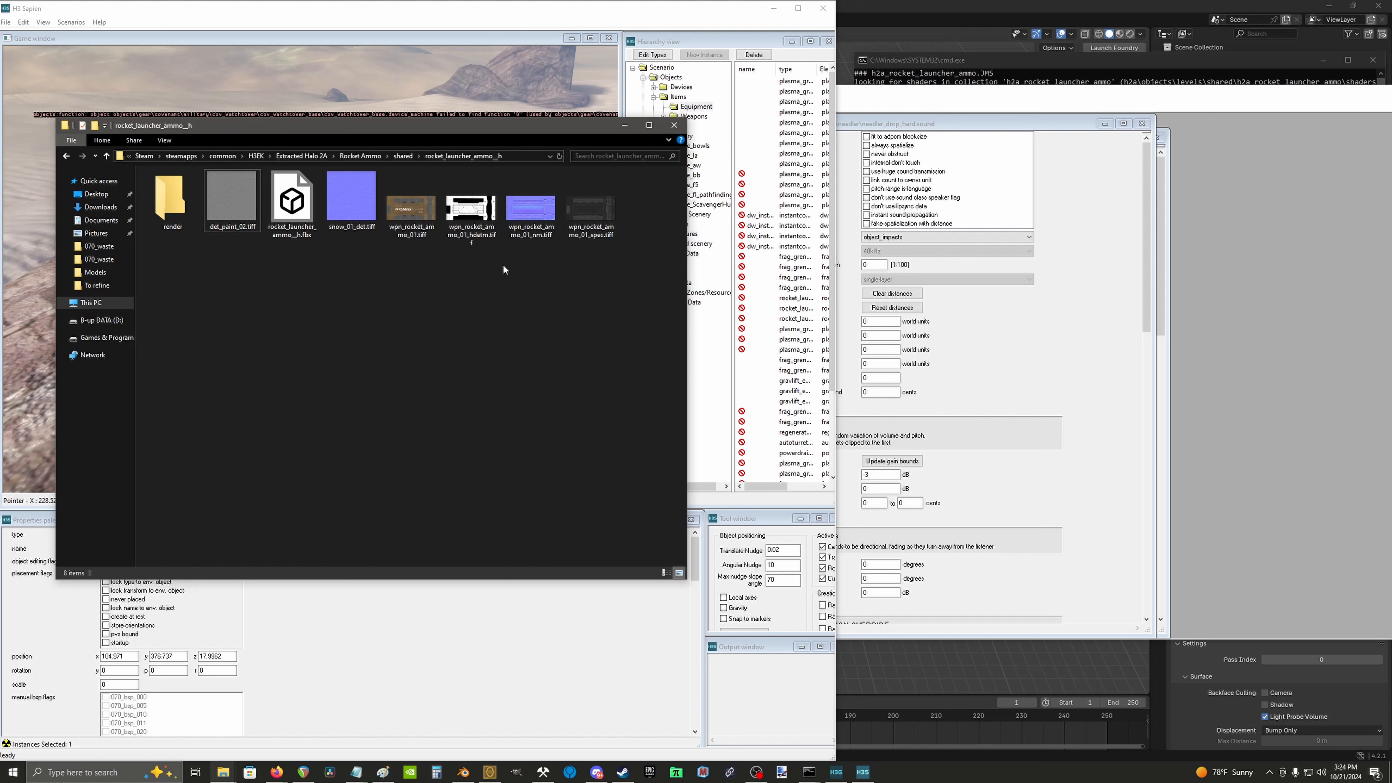
pyautogui.click(411, 208)
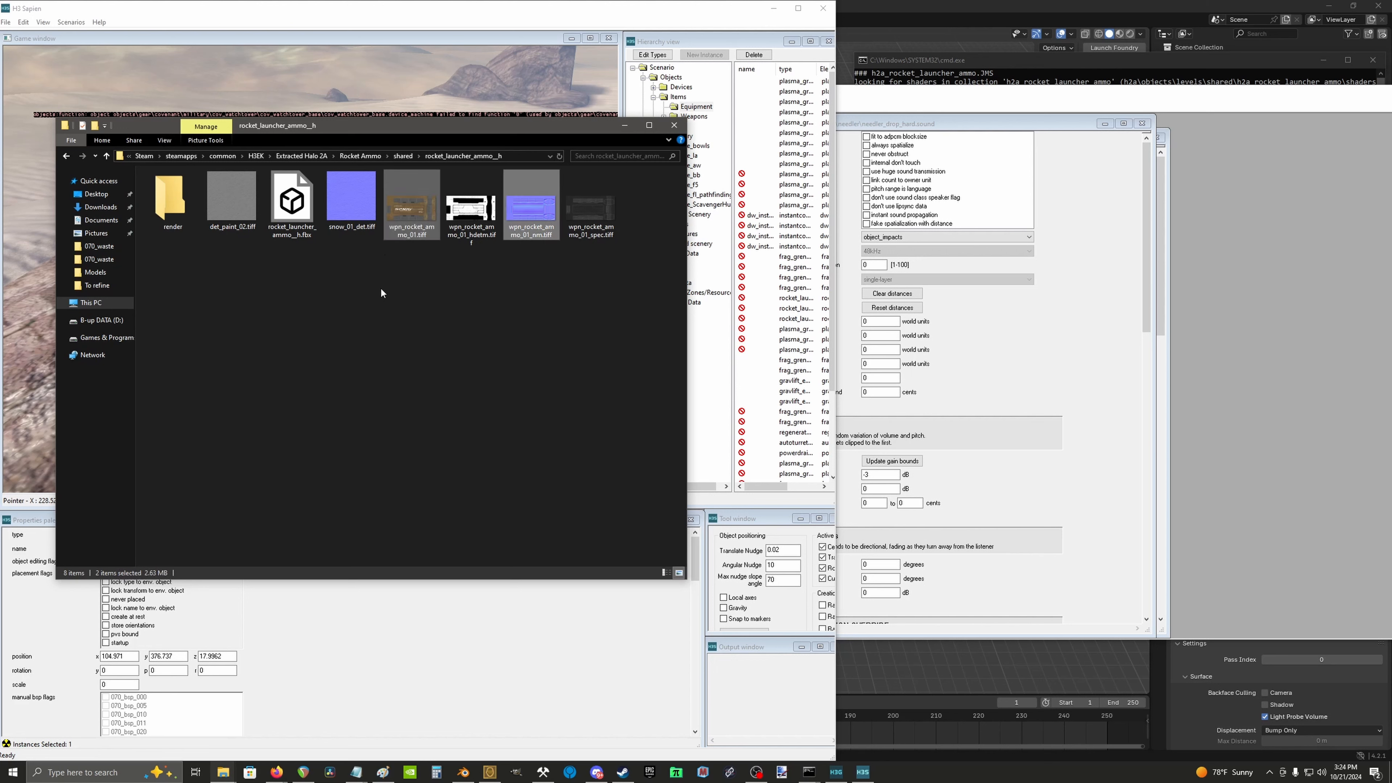
# Step: Create a folder named bitmaps inside the h2a_rocket_launcher_ammo tags folder
pyautogui.moveTo(223, 772)
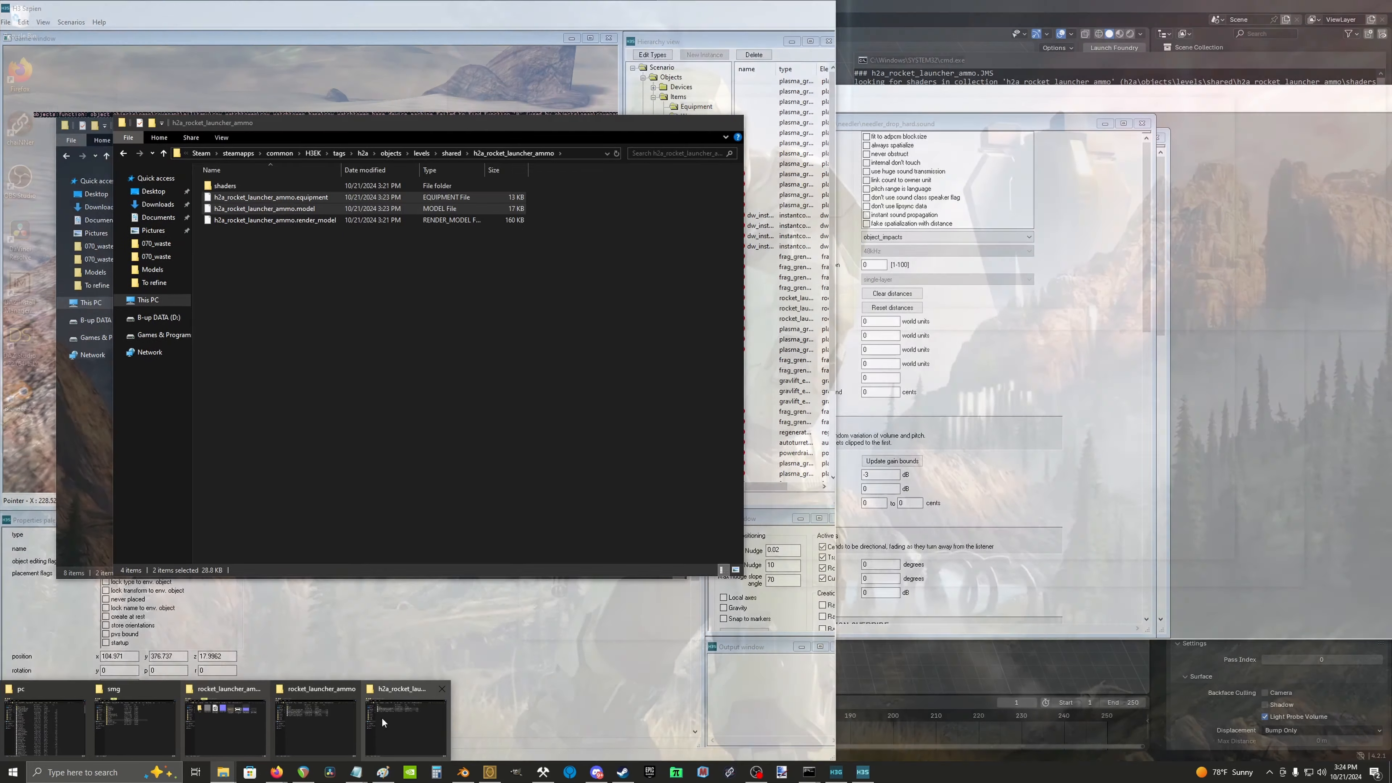
pyautogui.moveTo(344, 713)
pyautogui.click(403, 713)
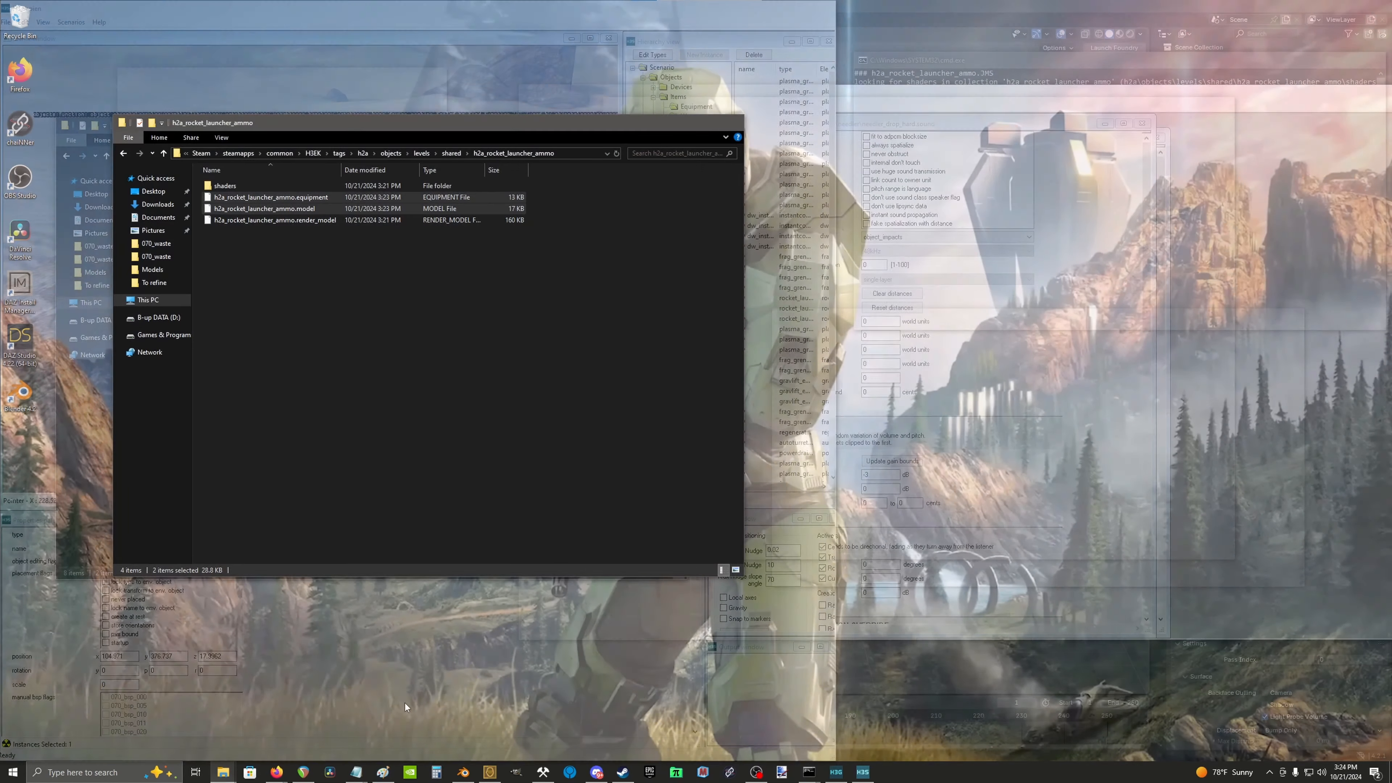
pyautogui.rightClick(311, 323)
pyautogui.moveTo(416, 465)
pyautogui.click(488, 467)
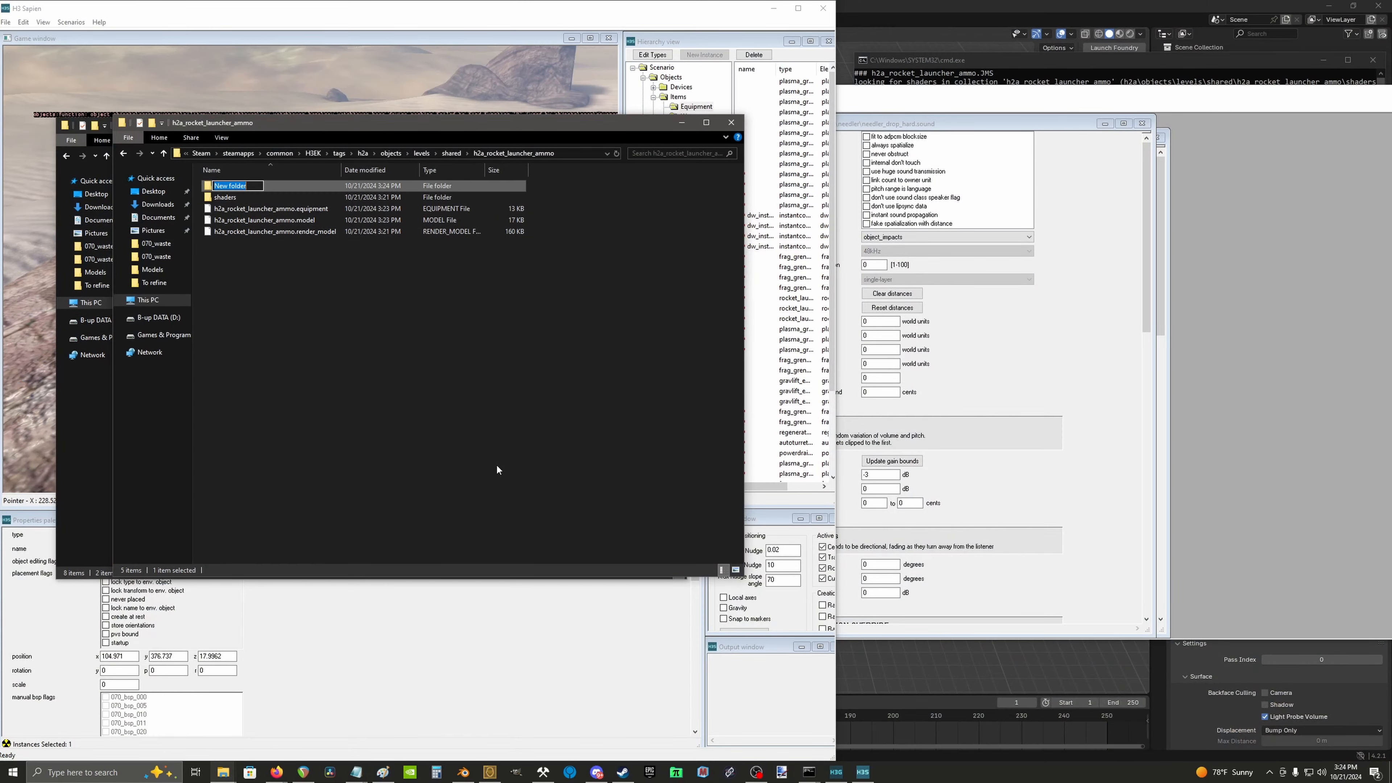
pyautogui.write('bitmaps')
pyautogui.press('Return')
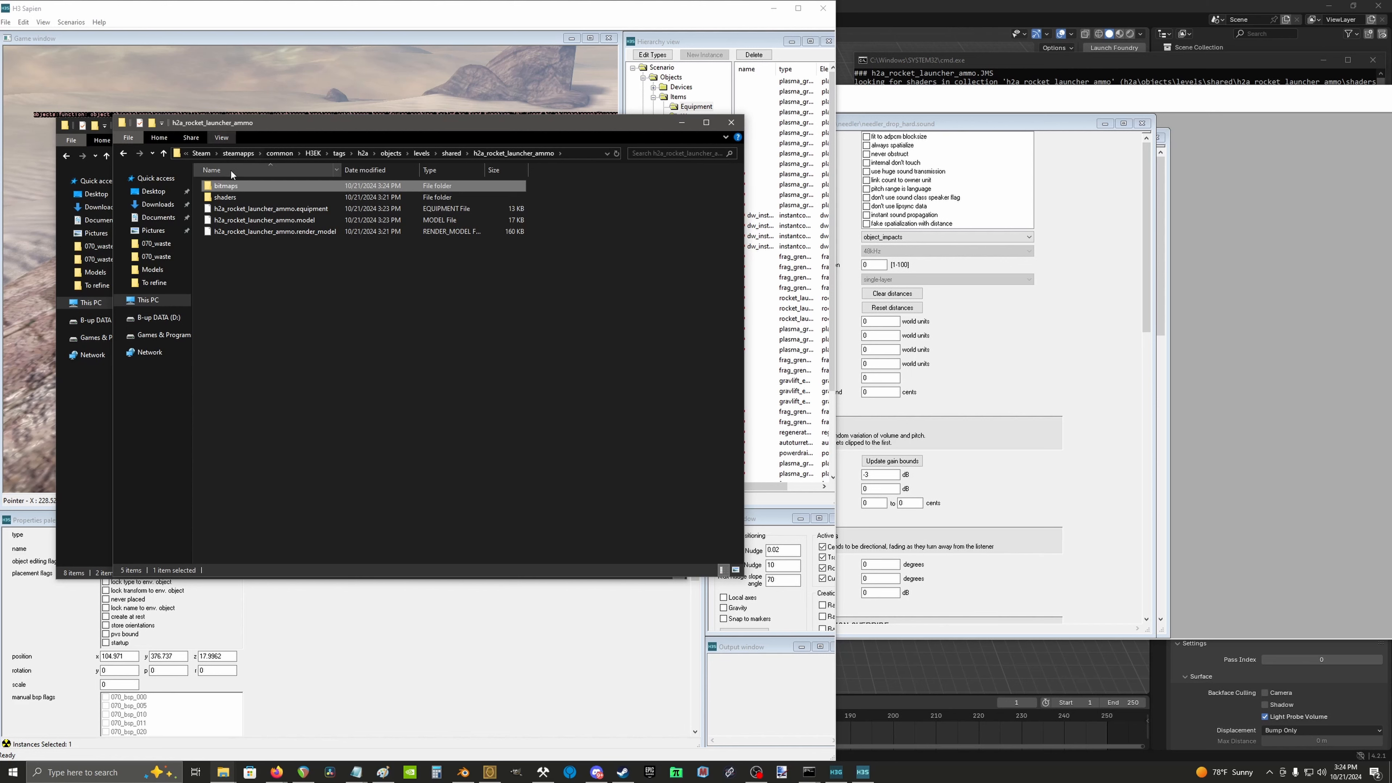
# Step: Copy the base and normal textures, plus det_paint_02.tiff and snow_01_det.tiff, into the h2a_rocket_launcher_ammo bitmaps folder
pyautogui.doubleClick(241, 186)
pyautogui.hotkey('ctrl', 'a')
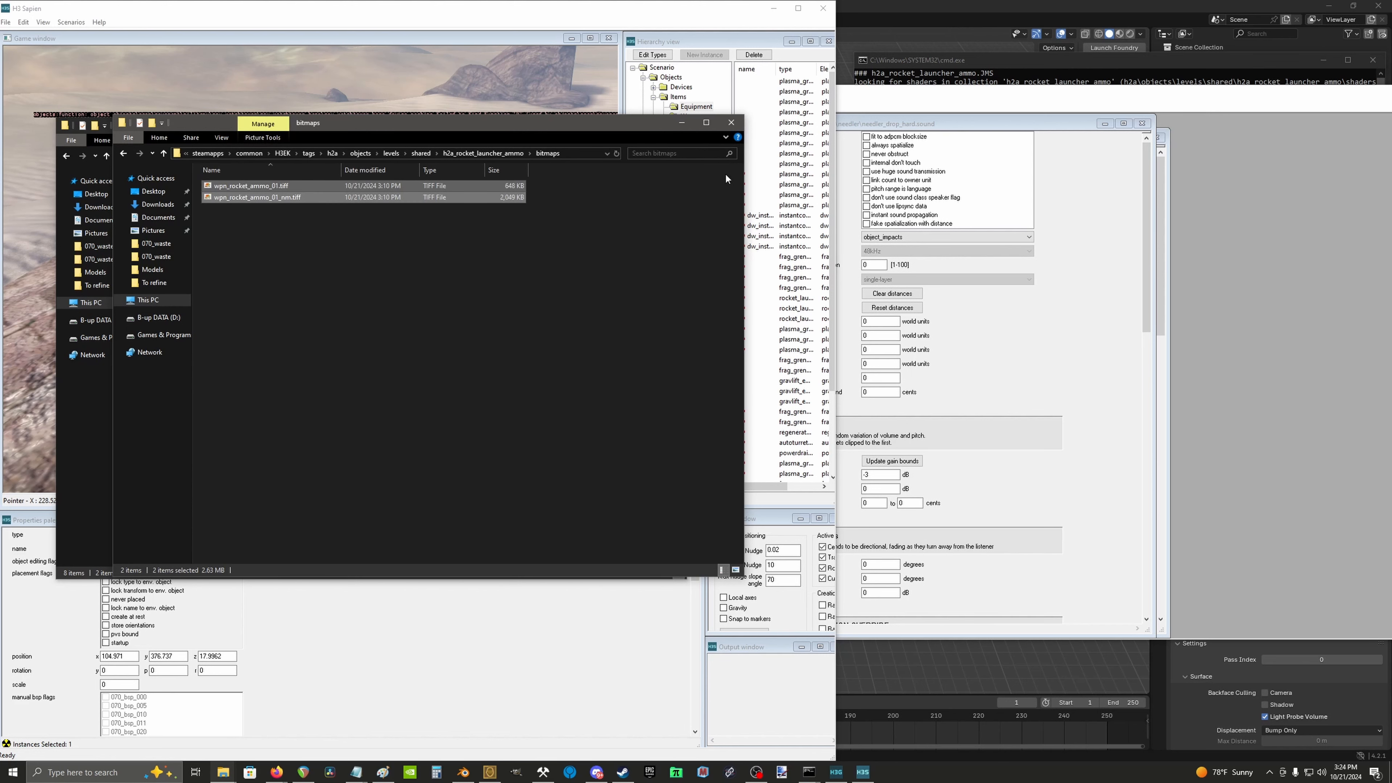
pyautogui.moveTo(415, 127); pyautogui.dragTo(949, 186)
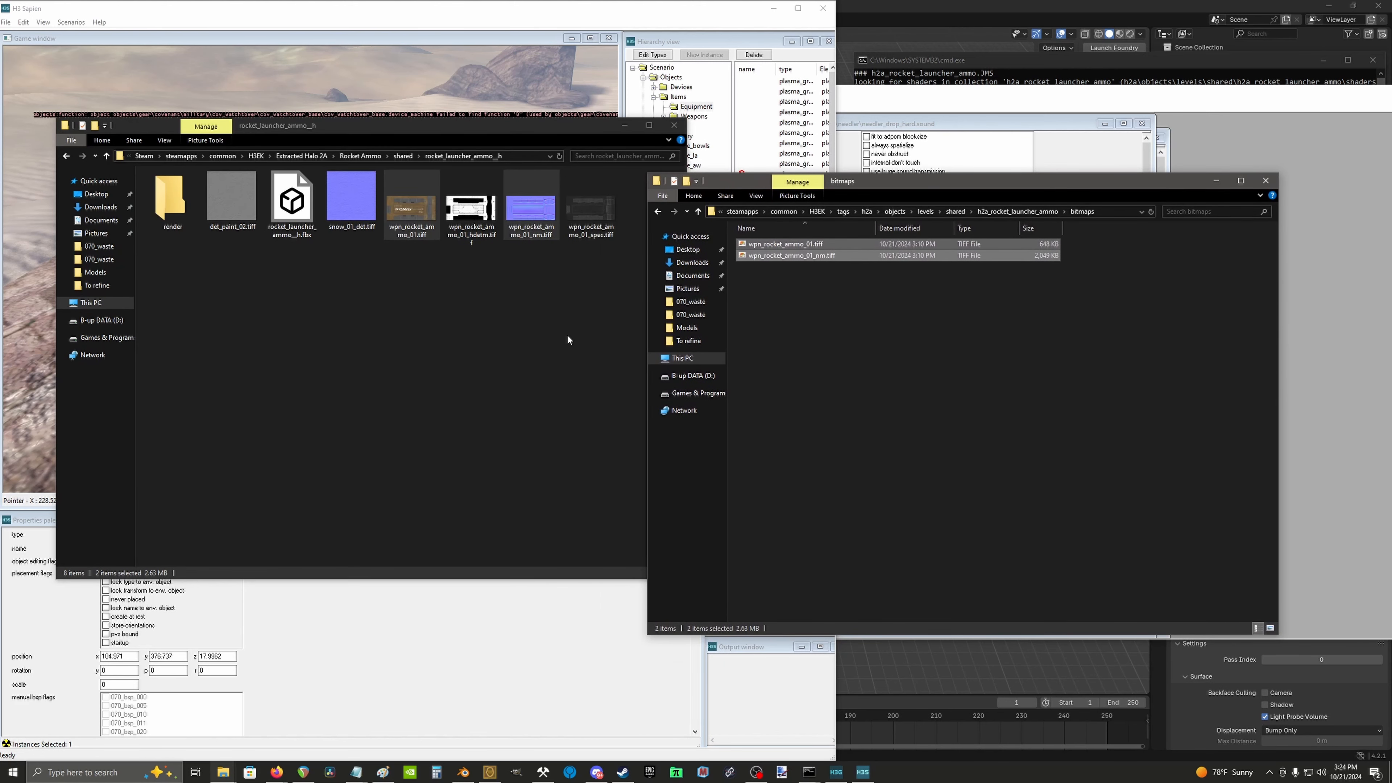
pyautogui.click(489, 351)
pyautogui.click(345, 197)
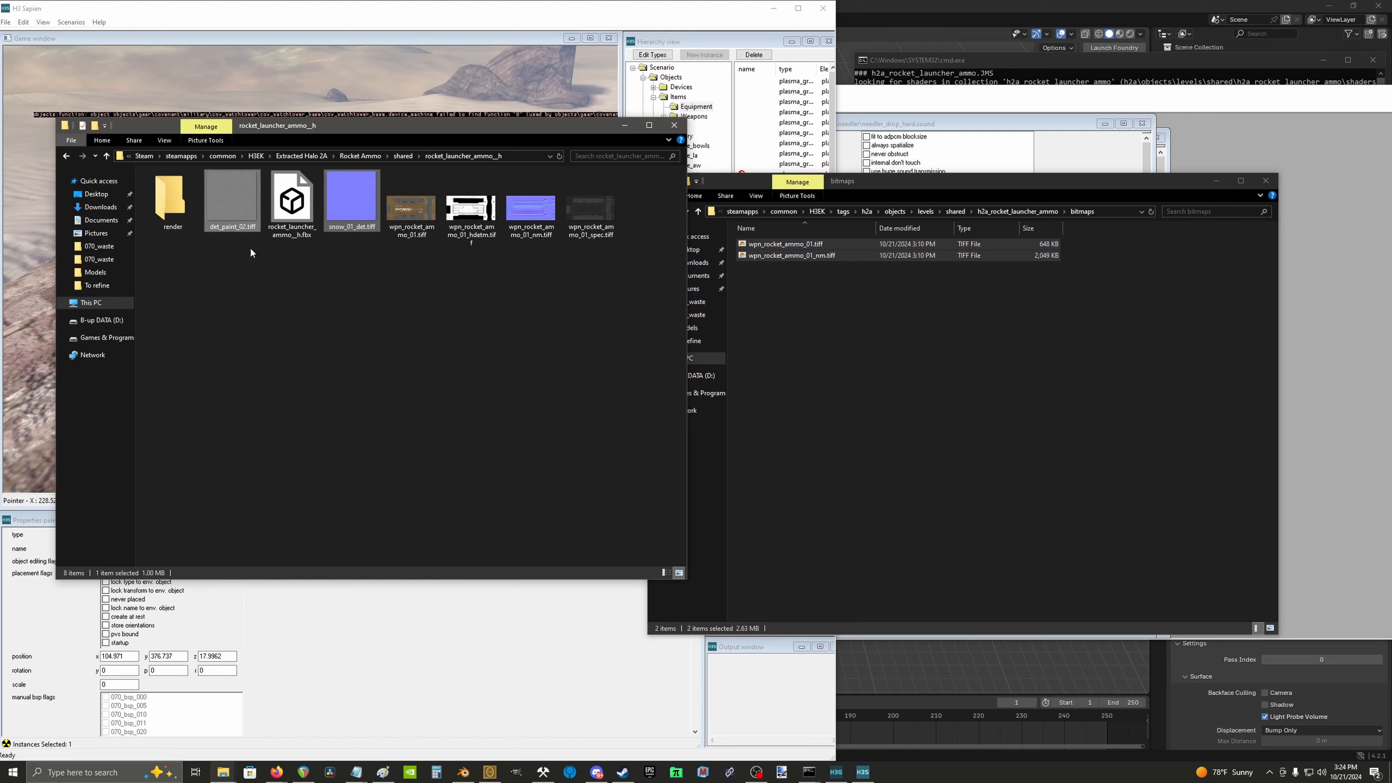
pyautogui.hotkey('ctrl', 'v')
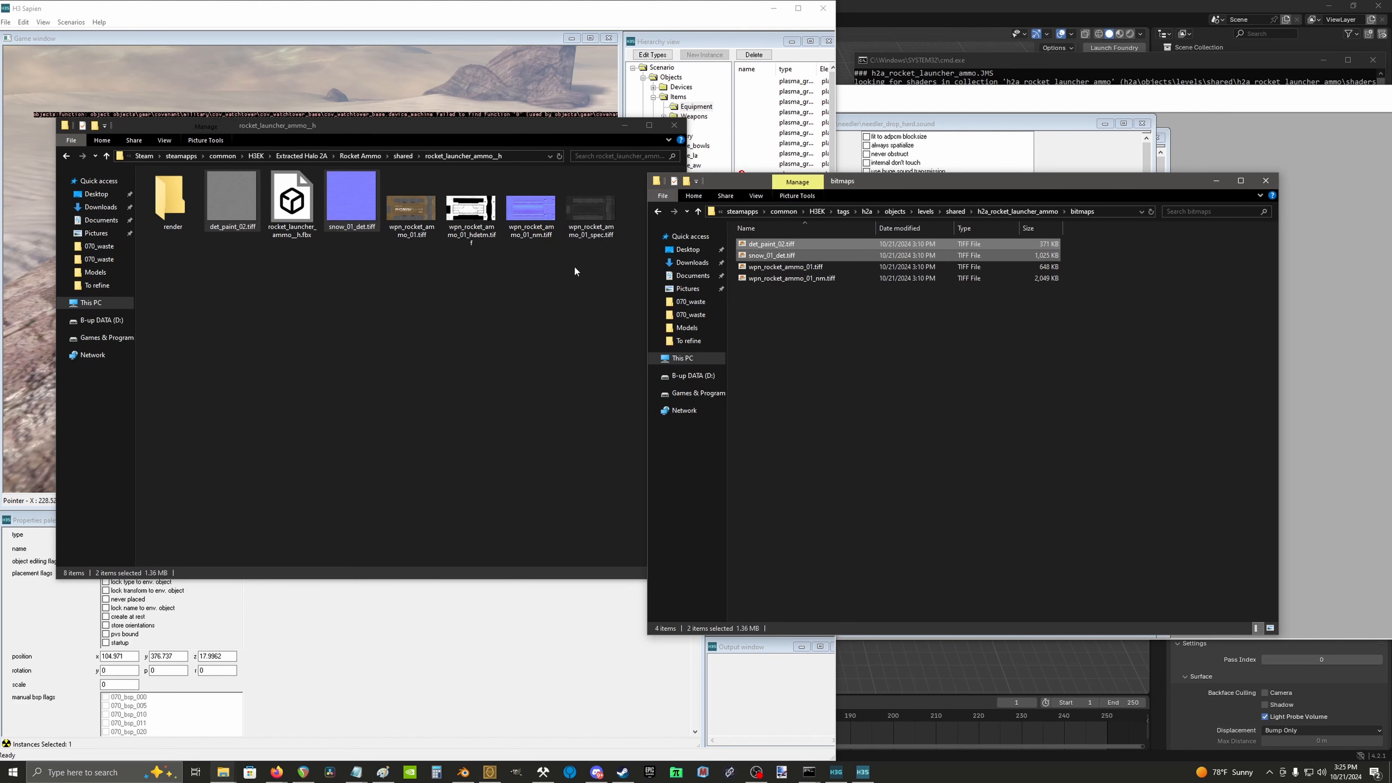
# Step: Open wpn_rocket_ammo_01_spec.tiff from the extracted rocket_launcher_ammo__h folder in GIMP
pyautogui.click(591, 208)
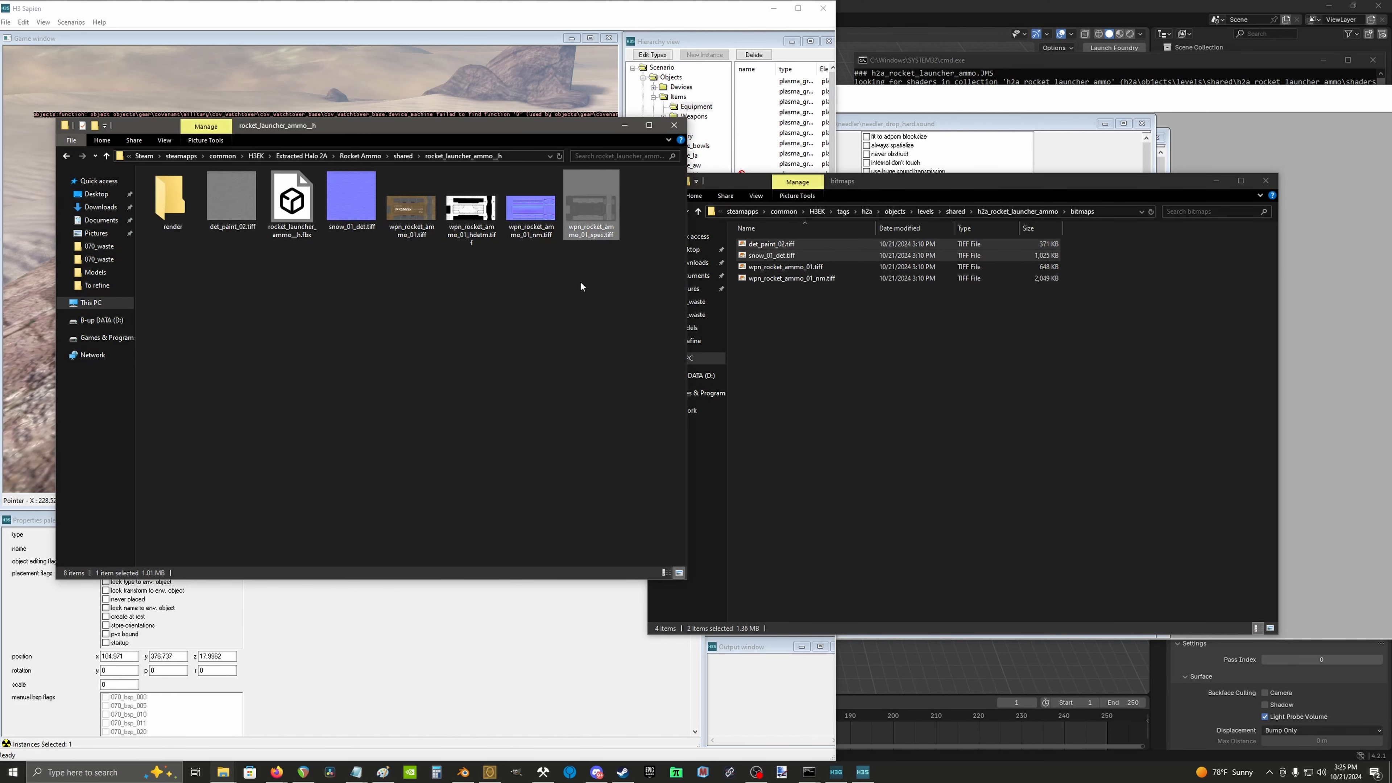
pyautogui.rightClick(595, 208)
pyautogui.moveTo(649, 342)
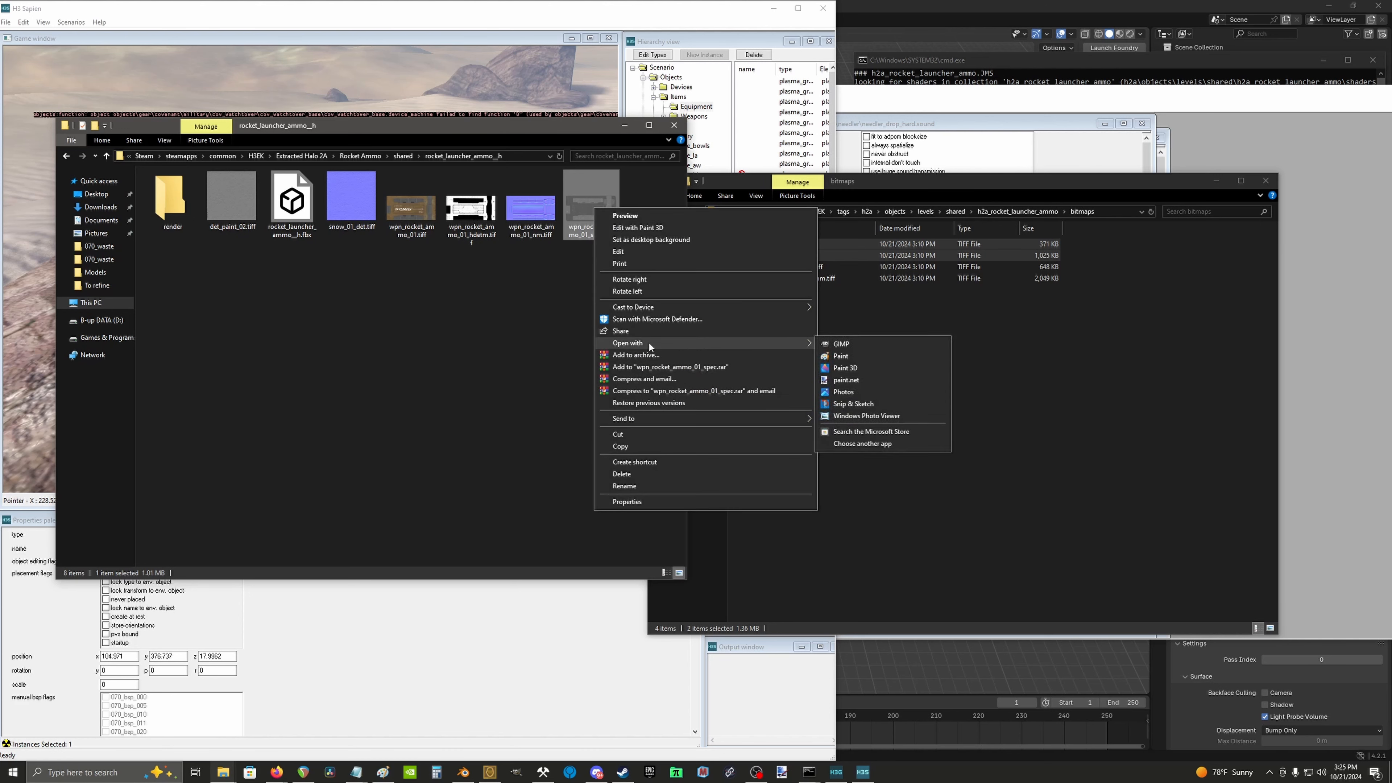
pyautogui.click(839, 343)
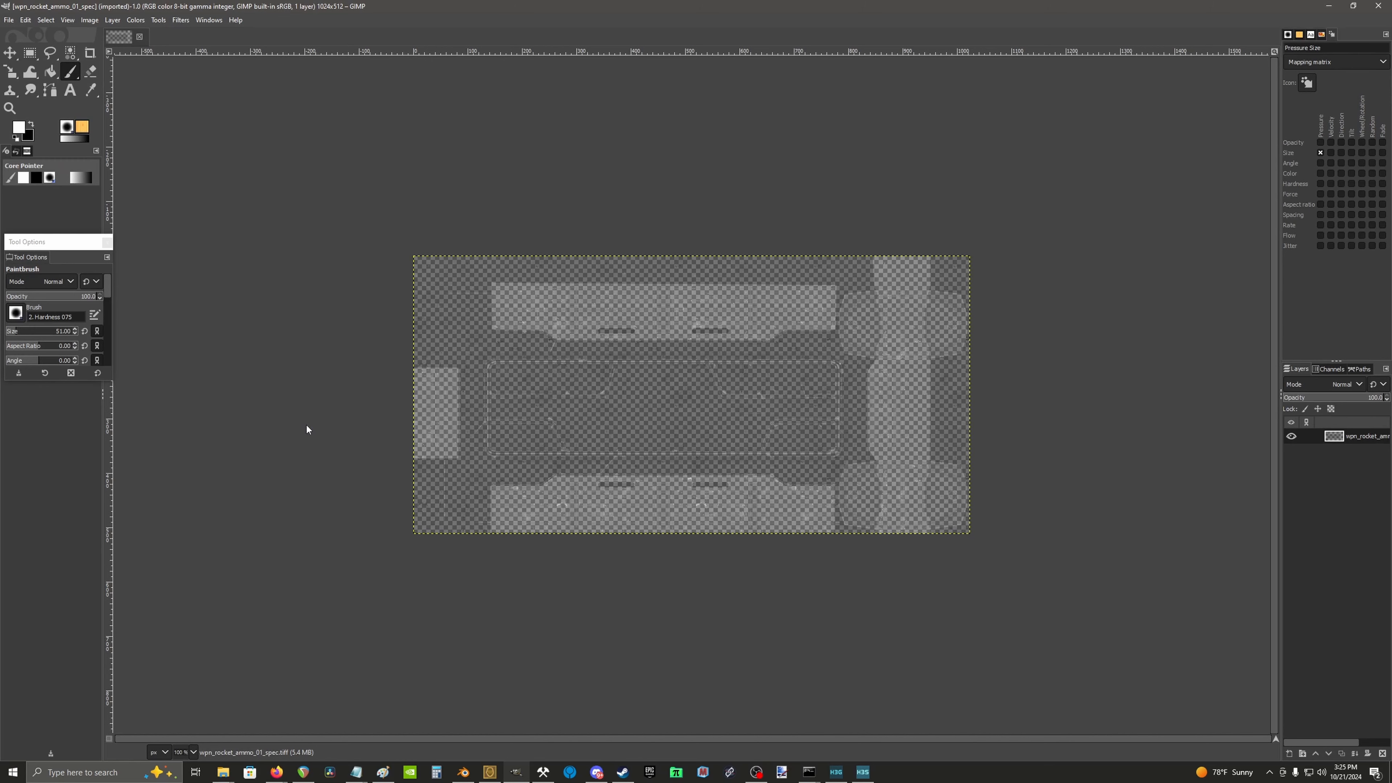
# Step: Decompose the specular texture into separate layers using the RGBA color model
pyautogui.click(137, 21)
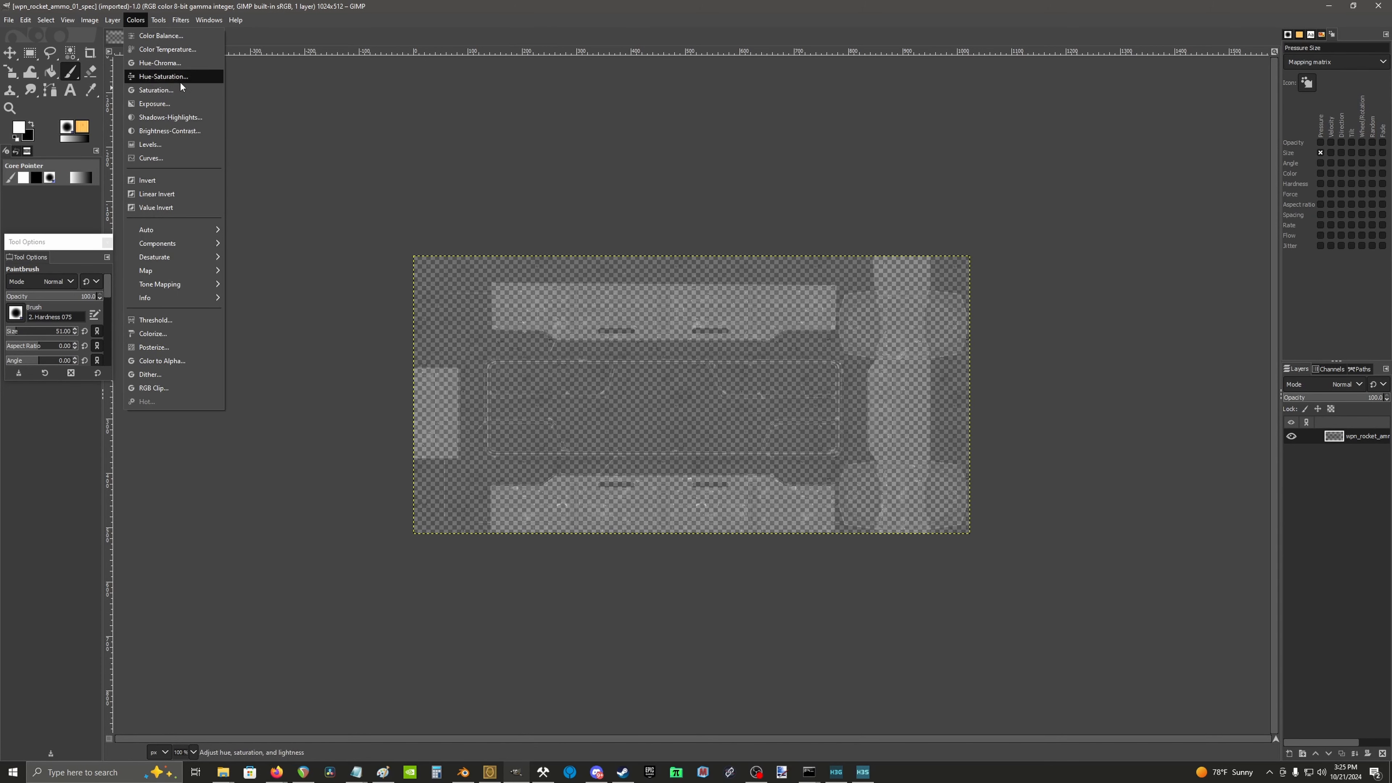
pyautogui.moveTo(165, 243)
pyautogui.click(259, 297)
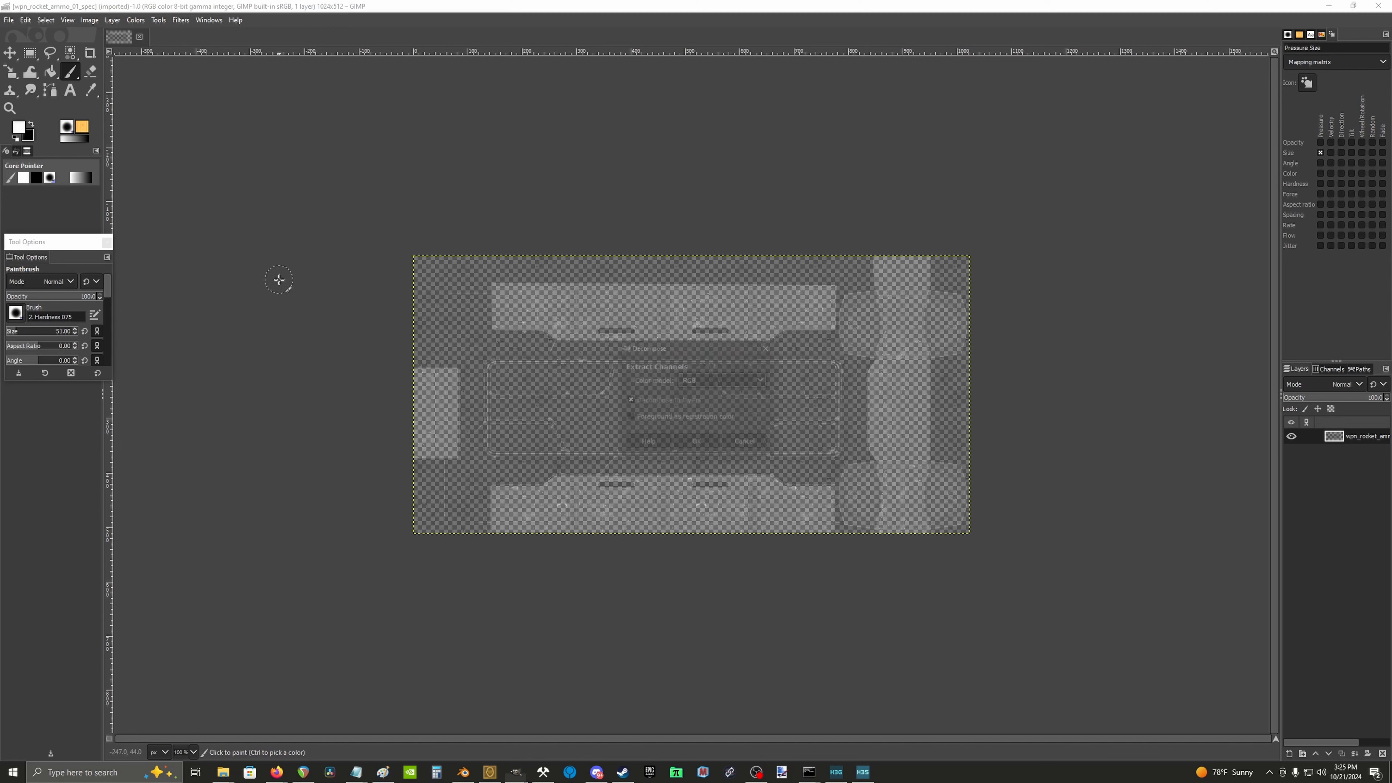
pyautogui.click(705, 442)
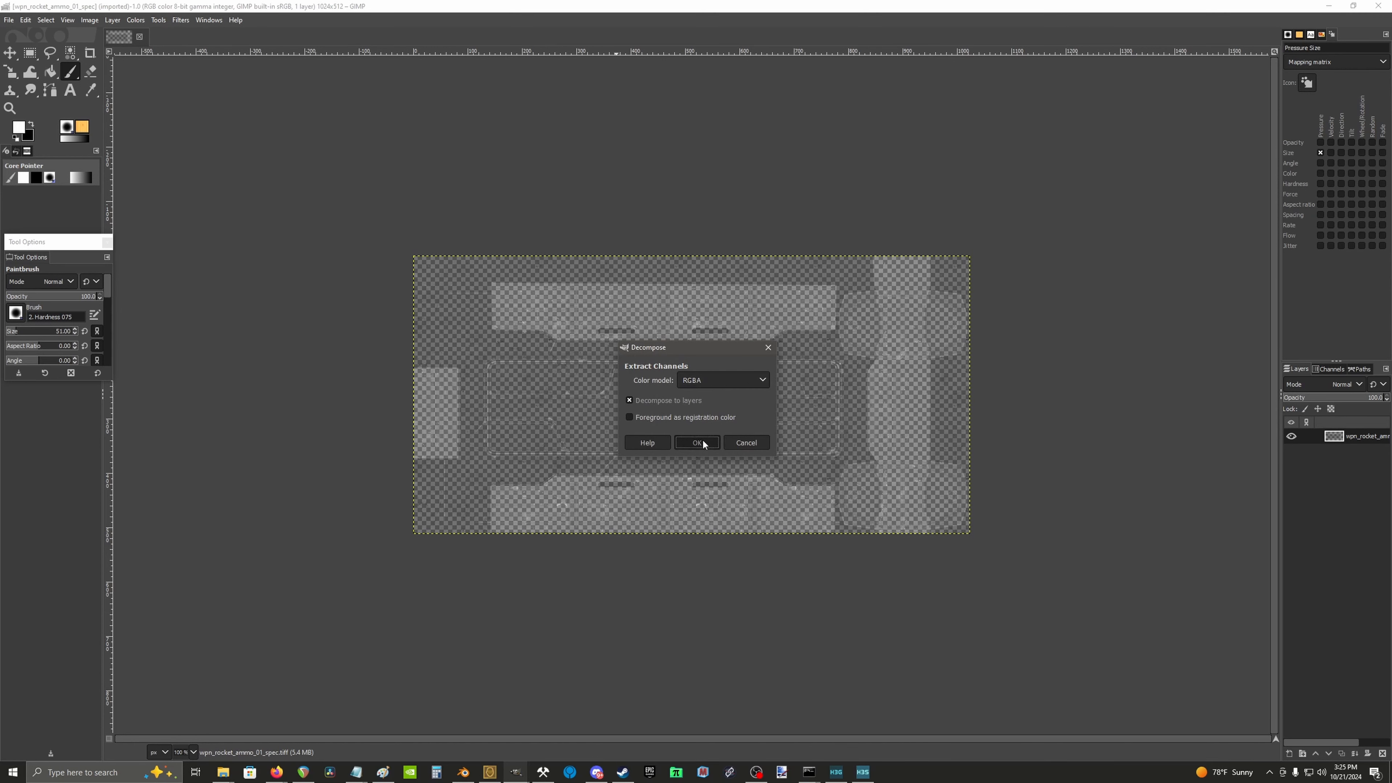
pyautogui.click(137, 21)
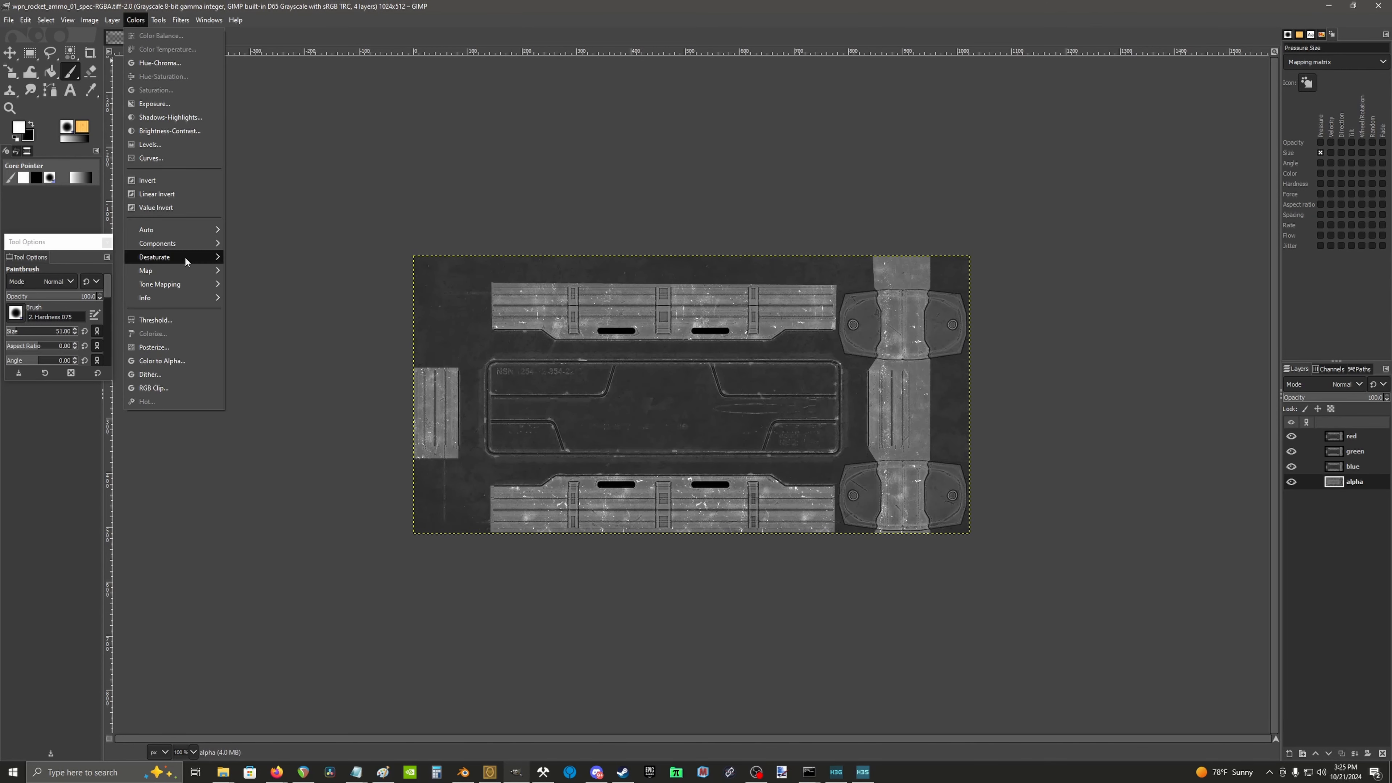
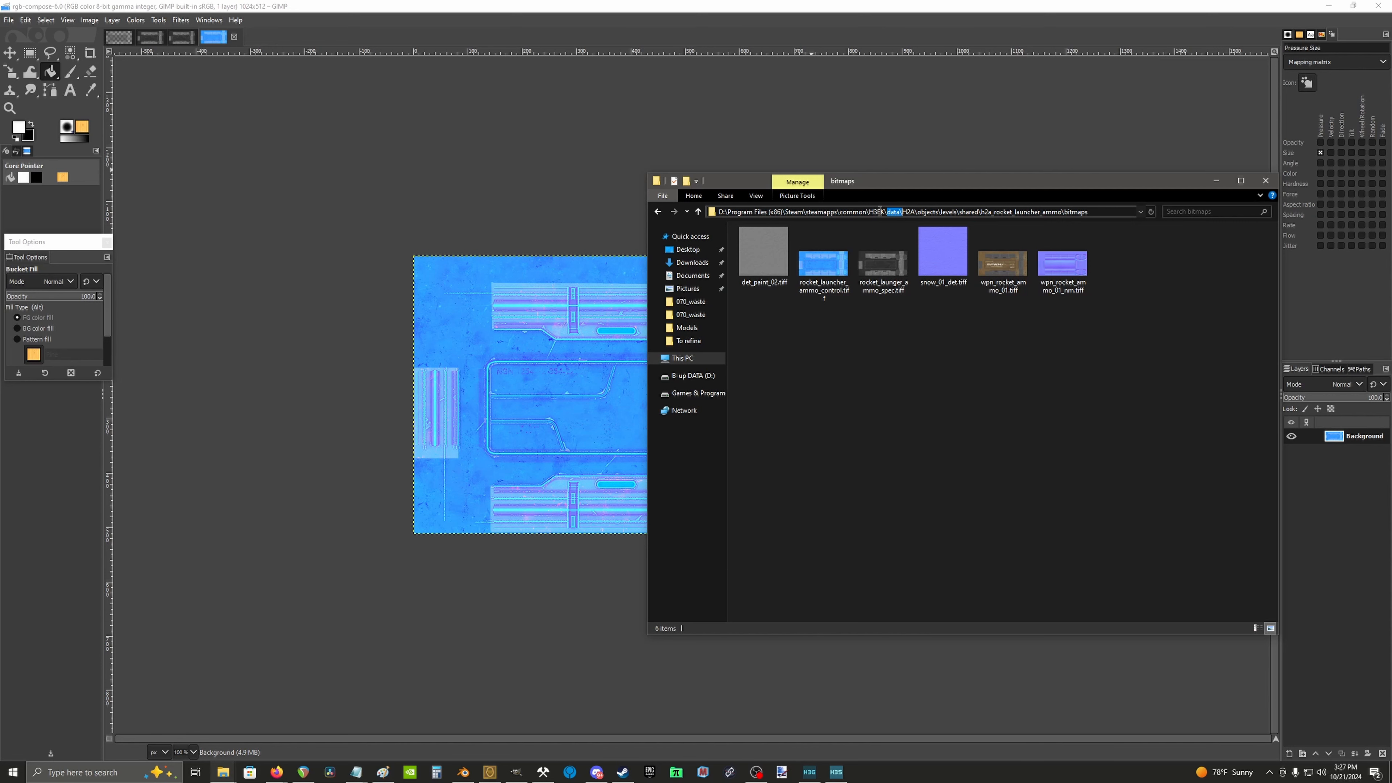
# Step: Go to the H3EK root folder and start a command prompt there
pyautogui.click(1161, 268)
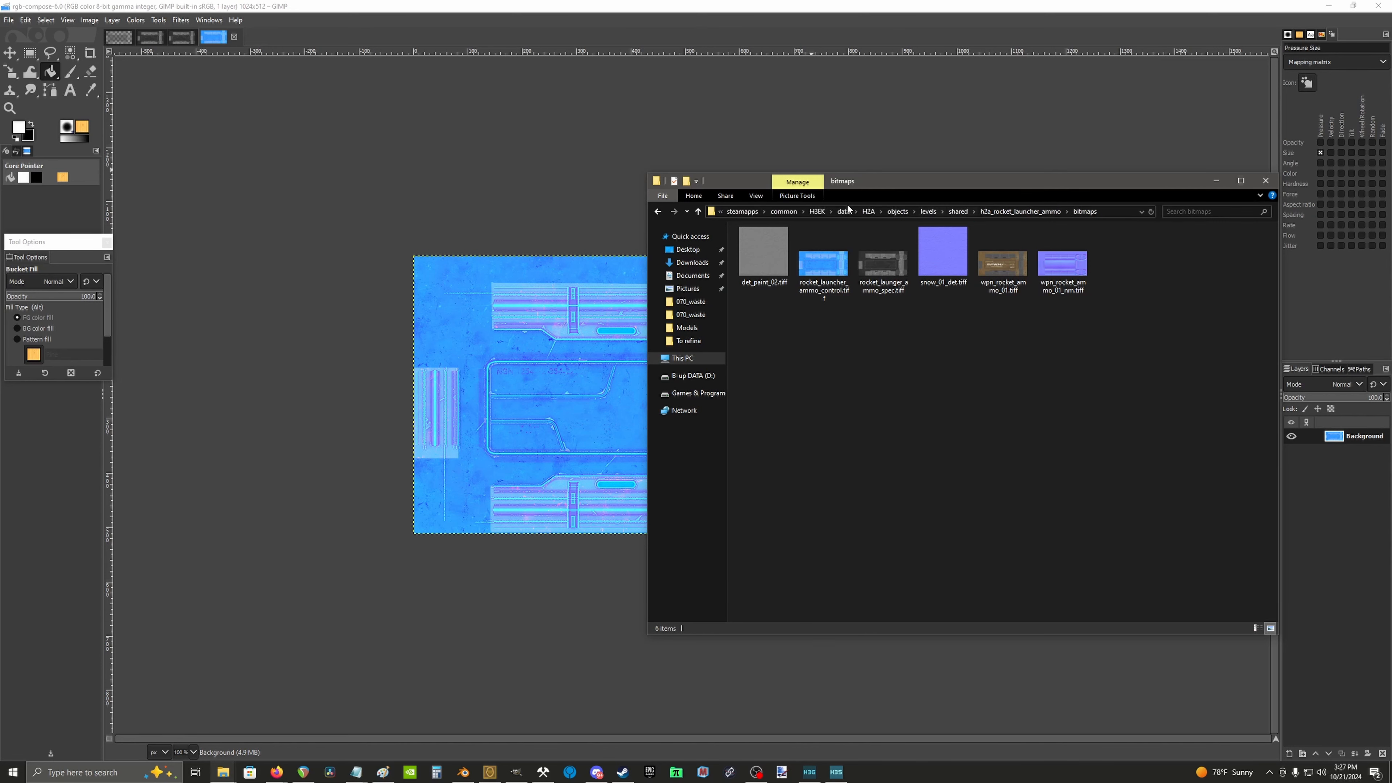
pyautogui.click(817, 211)
pyautogui.click(1087, 211)
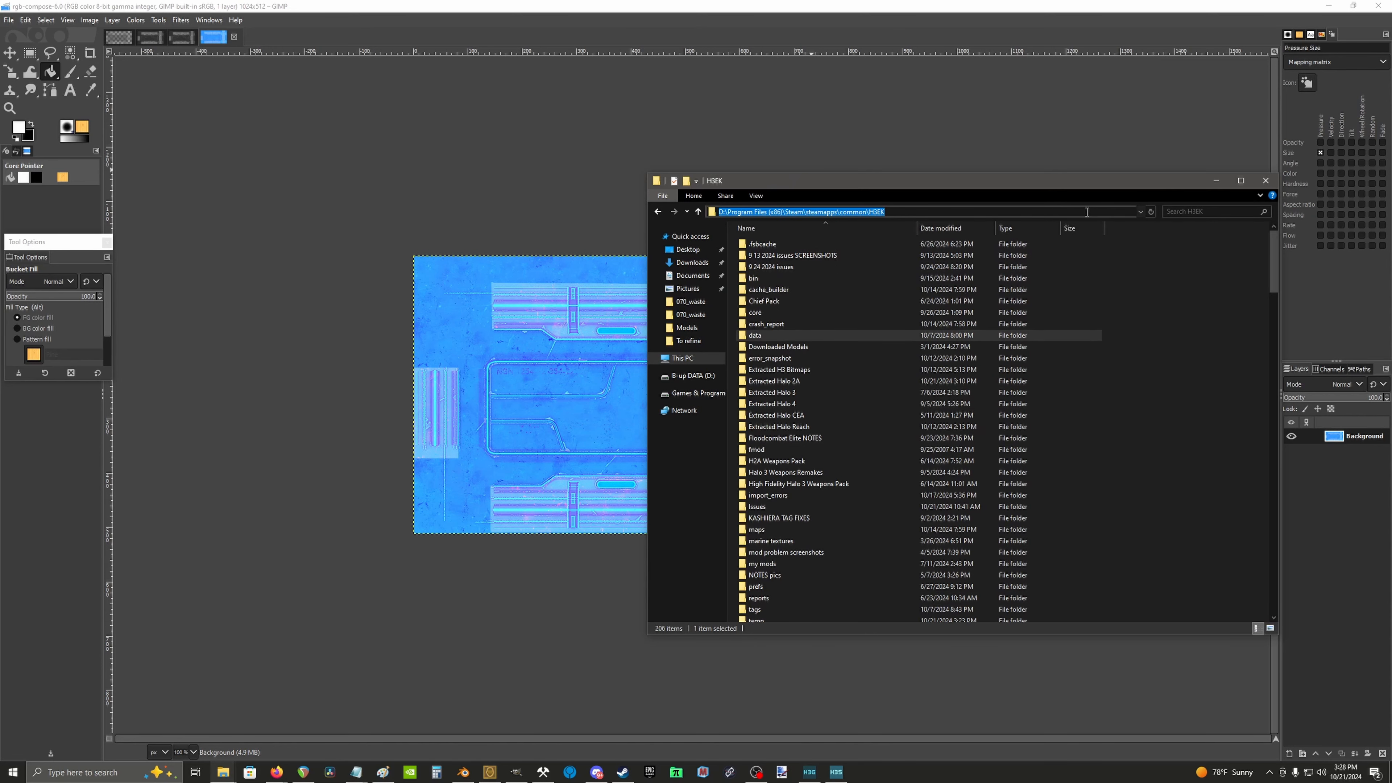
pyautogui.write('cmd')
pyautogui.press('Return')
# Step: Return to the data bitmaps folder and import its textures with tool bitmaps "H2A\objects\levels\shared\h2a_rocket_launcher_ammo\bitmaps"
pyautogui.click(1060, 212)
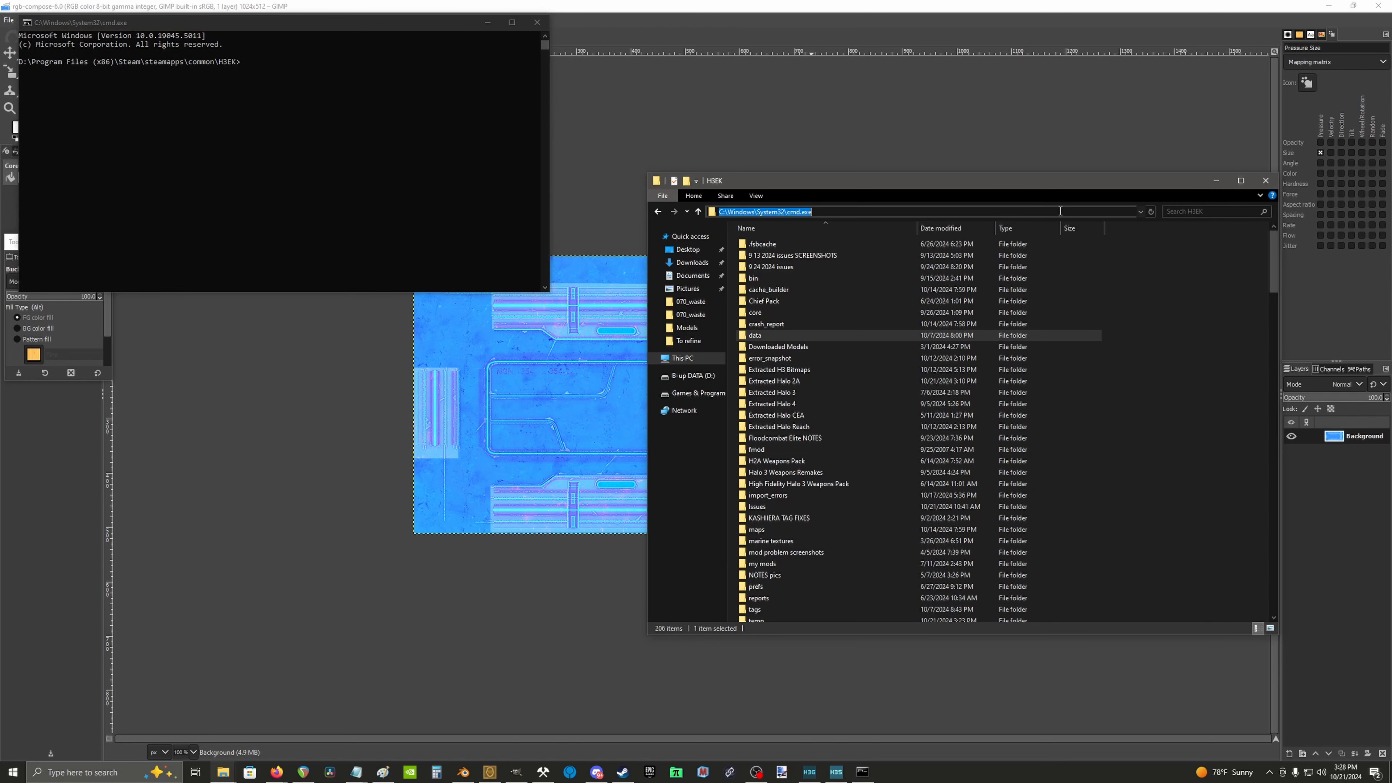
pyautogui.write('H2A\\objects\\levels\\shared\\h2a_rocket_launcher_ammo\\bitmaps')
pyautogui.press('Return')
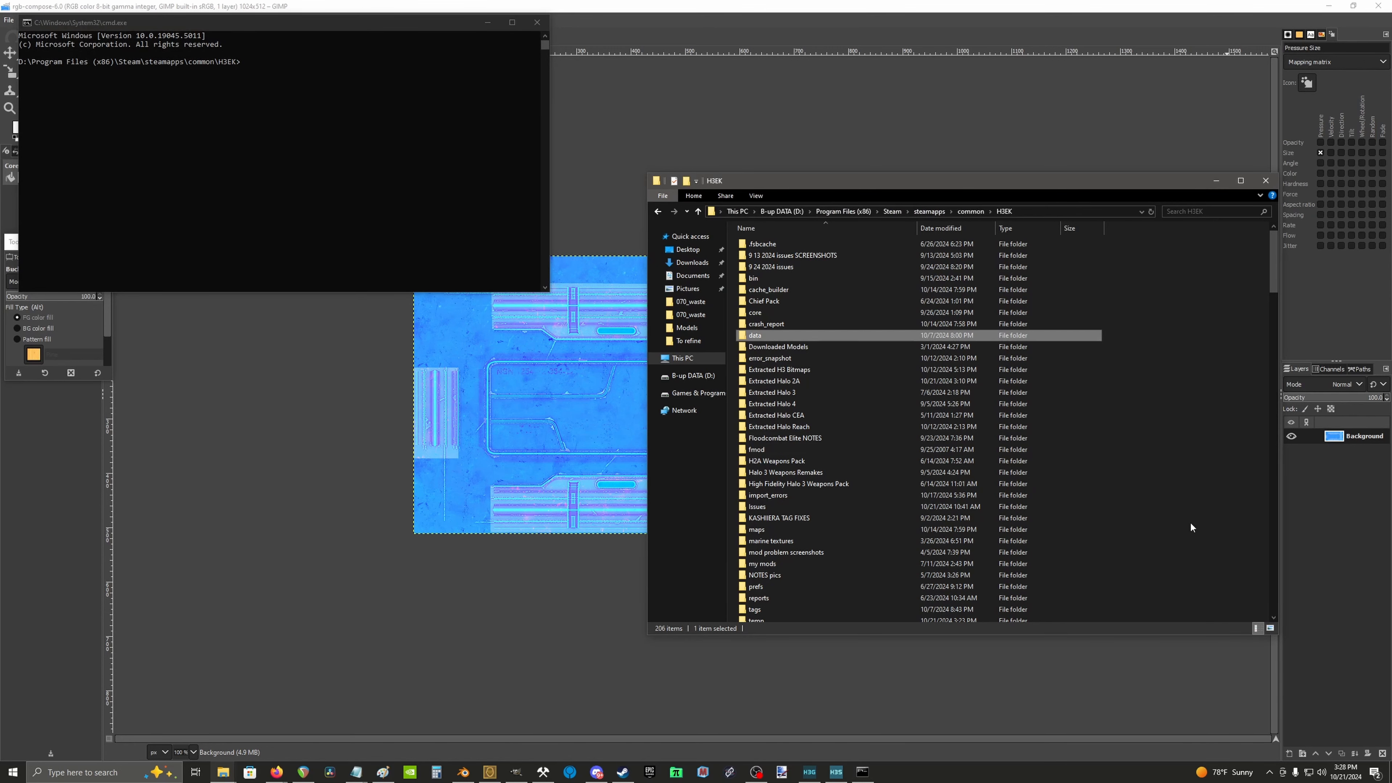
pyautogui.click(307, 72)
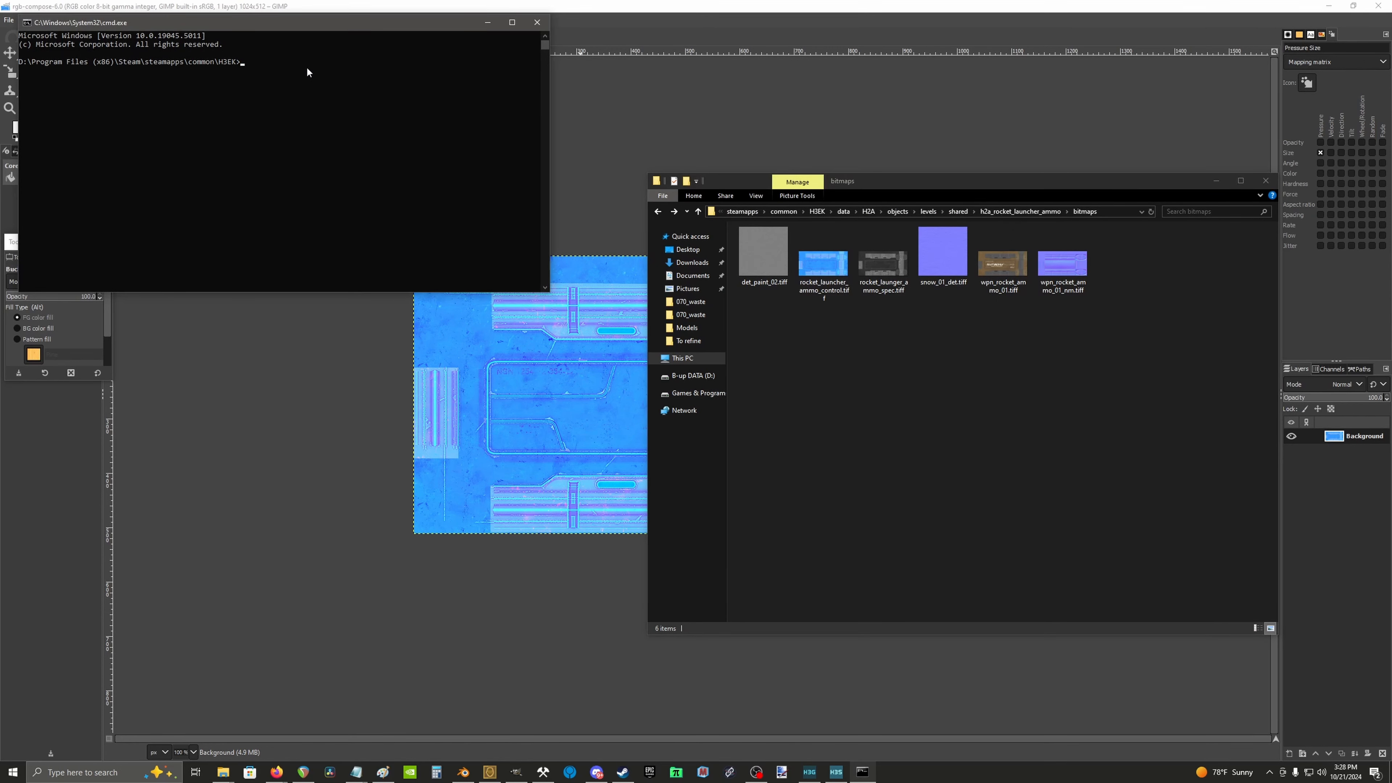
pyautogui.write('tool bitmaps')
pyautogui.write('"H2A\\objects\\levels\\shared\\h2a_rocket_launcher_ammo\\bitmaps"')
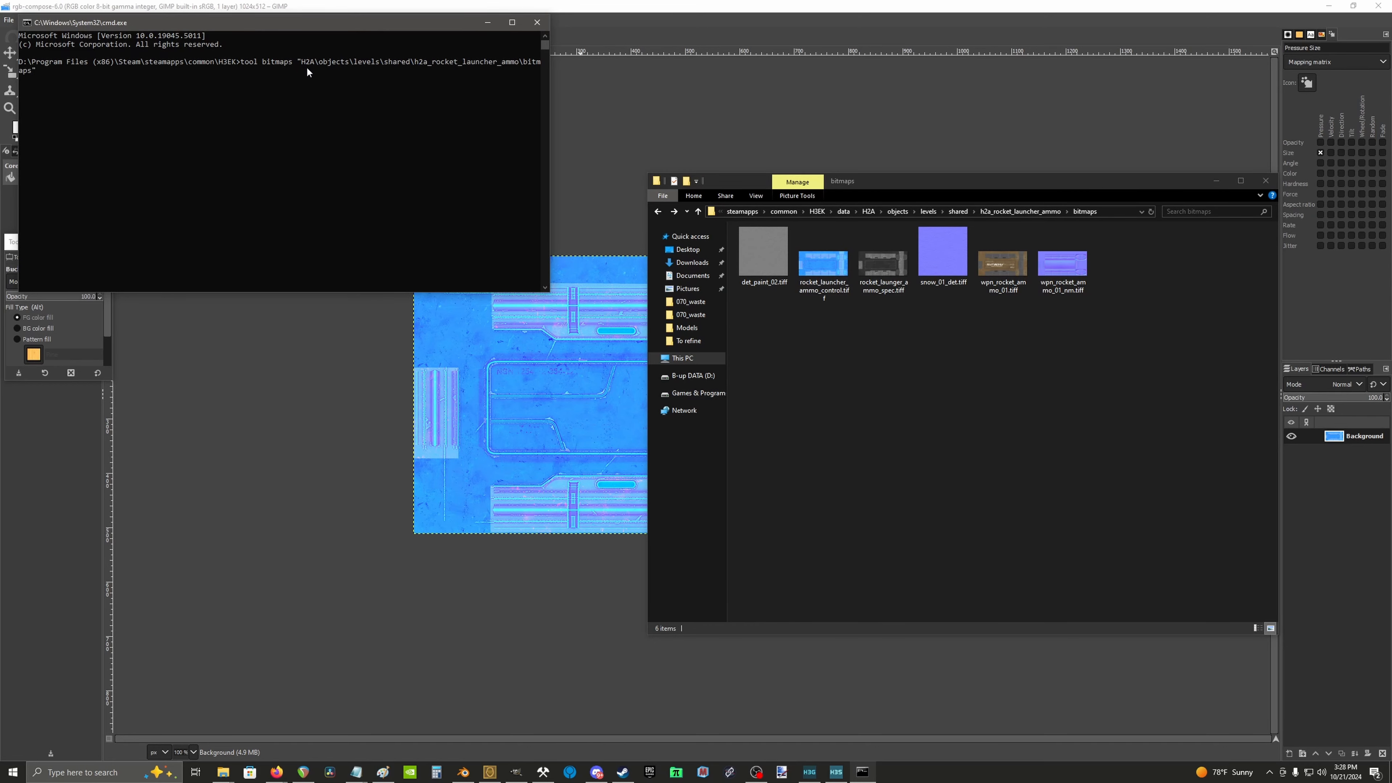
pyautogui.press('Return')
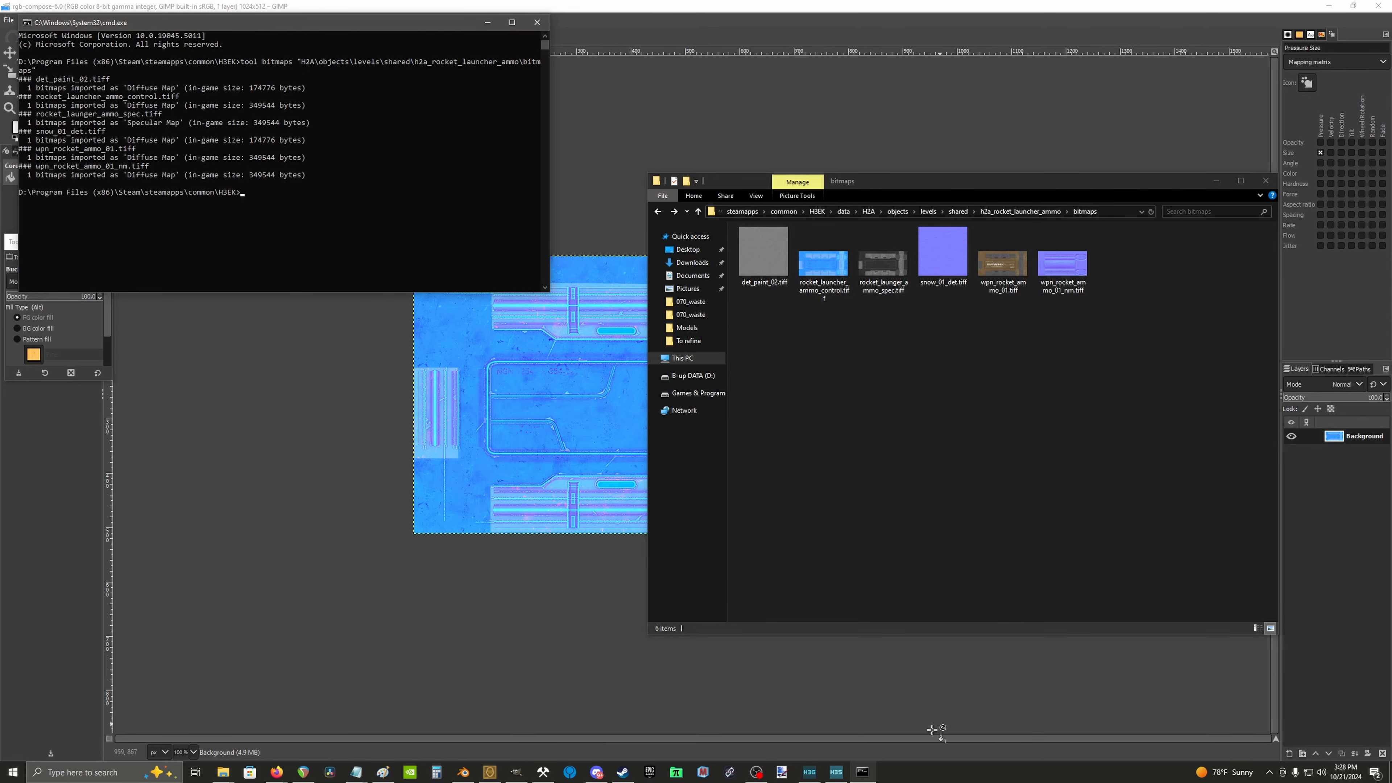
# Step: Switch to Guerilla and open default_wpn_rocket_ammo_01.shader from the h2a_rocket_launcher_ammo shaders folder
pyautogui.click(835, 772)
pyautogui.click(810, 772)
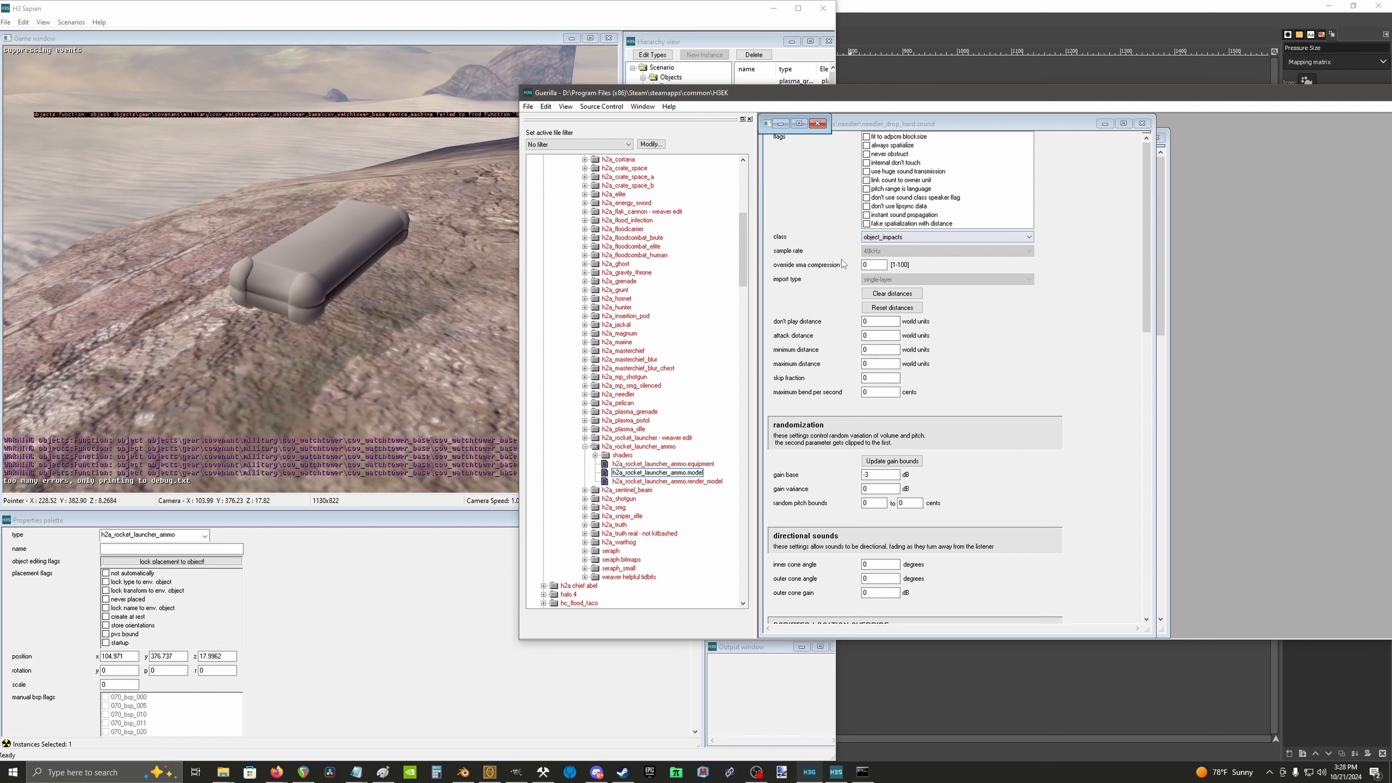
pyautogui.click(595, 456)
pyautogui.doubleClick(634, 465)
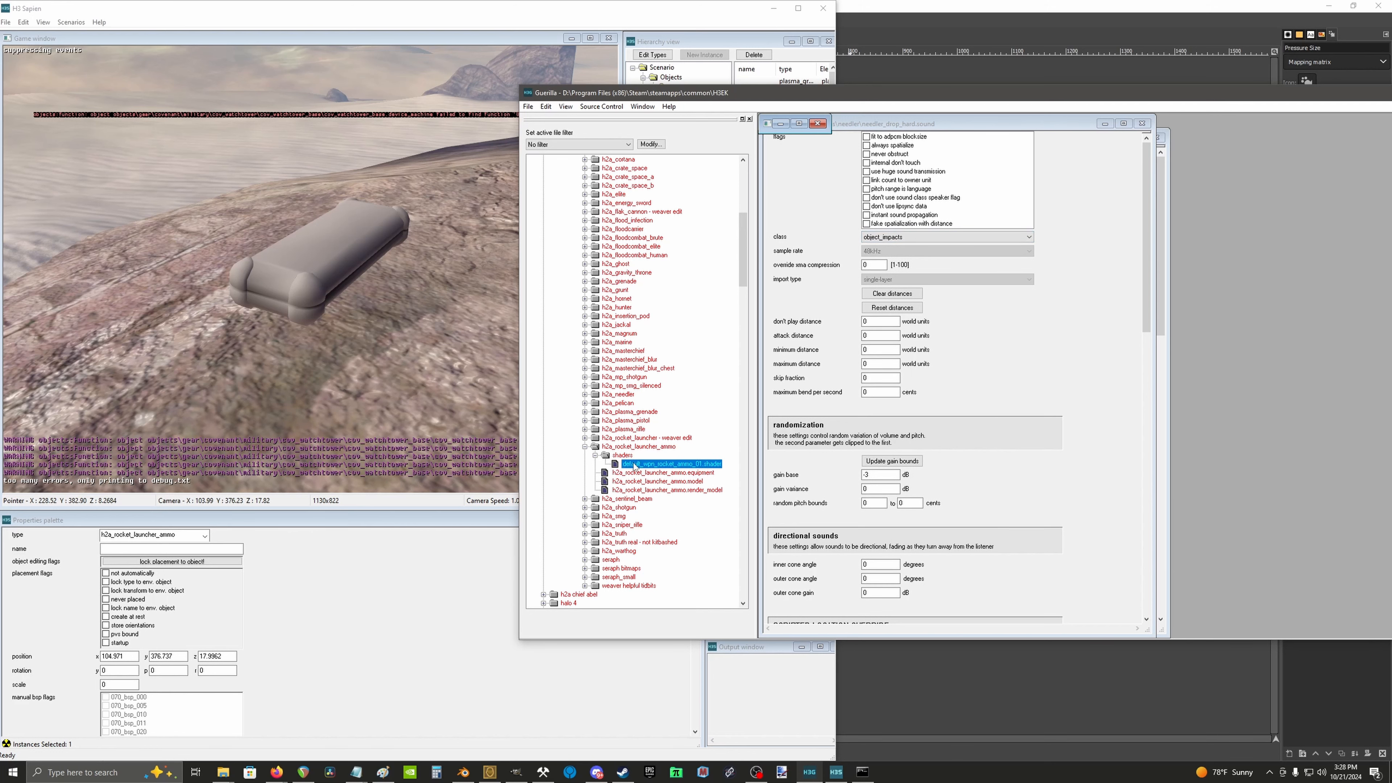
# Step: Change File Explorer's path from data to tags to reach the imported bitmap tags, select that path, and return to the shader in Guerilla
pyautogui.press('super+Tab')
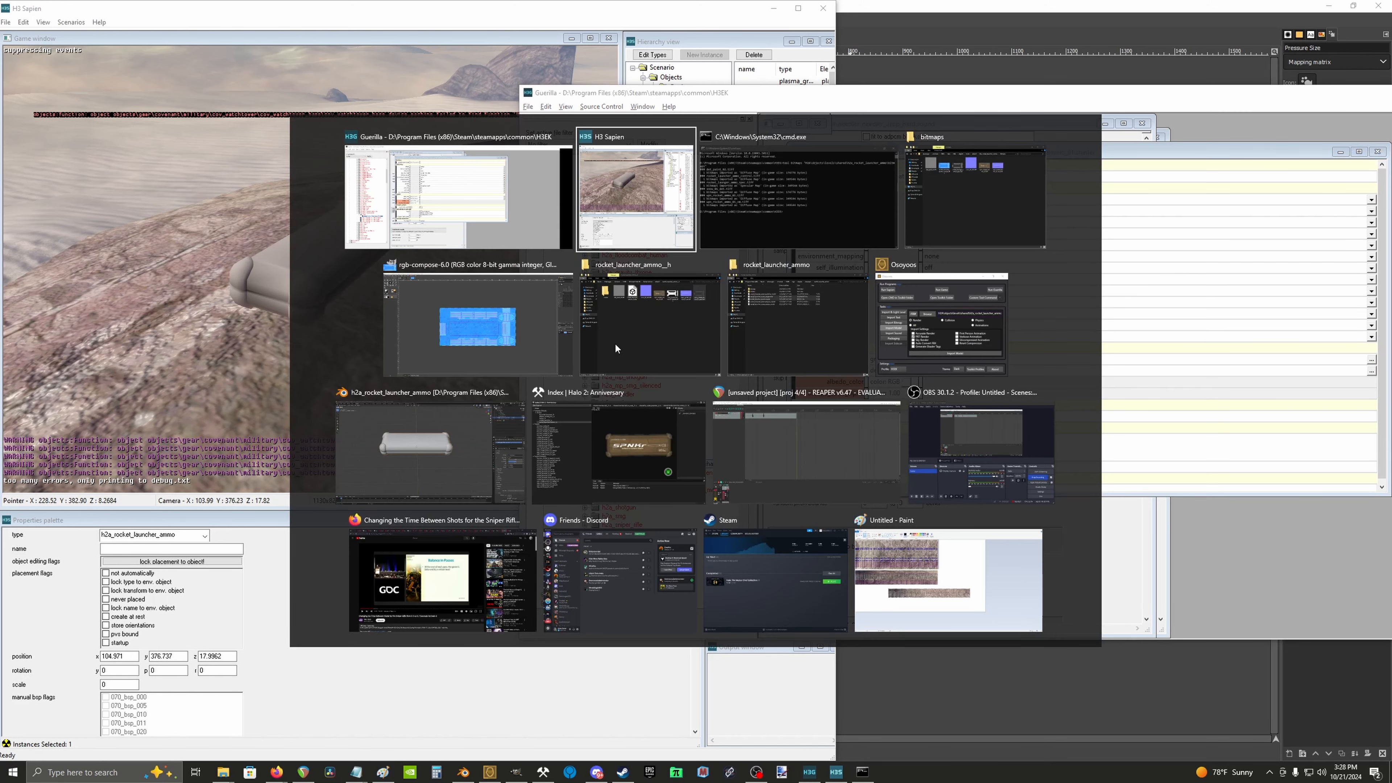
pyautogui.click(977, 189)
pyautogui.click(1115, 211)
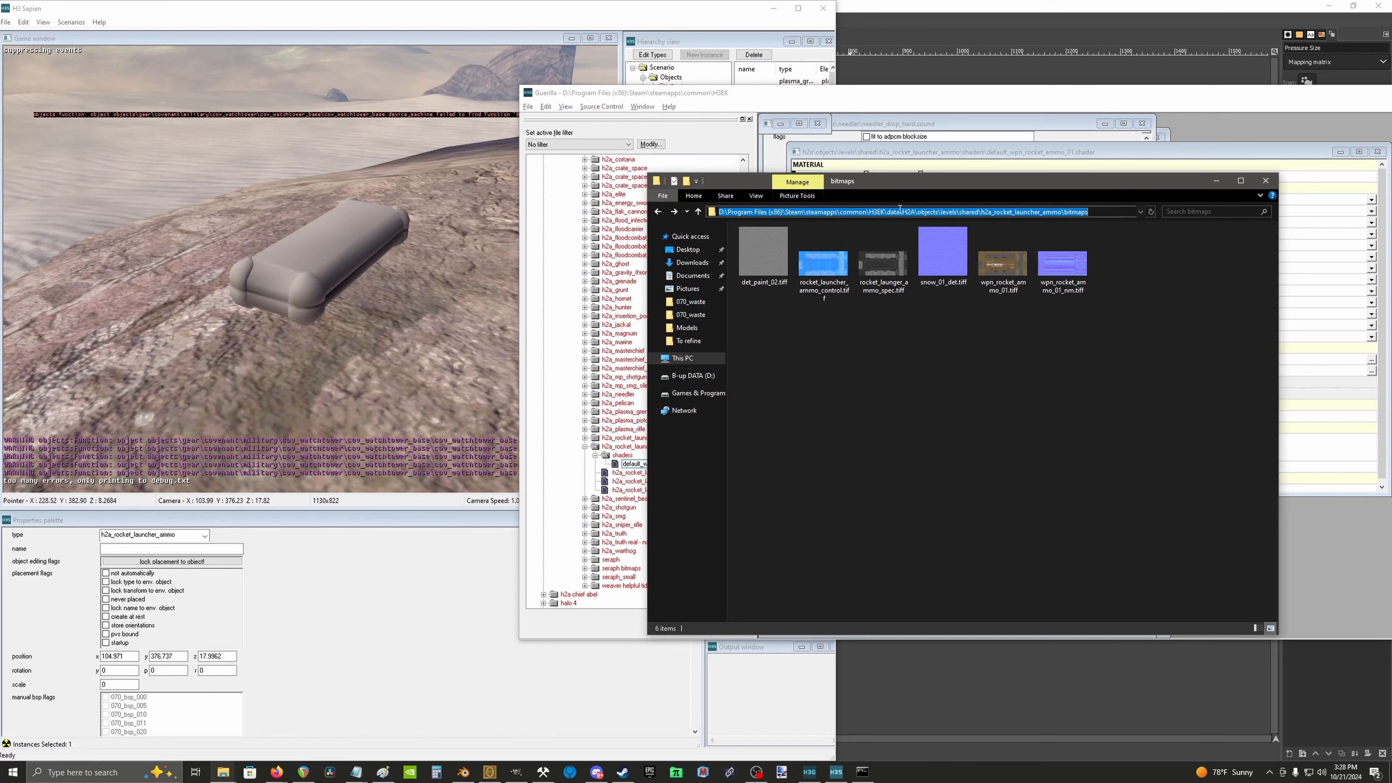
pyautogui.click(902, 213)
pyautogui.press('BackSpace')
pyautogui.press('BackSpace')
pyautogui.press('BackSpace')
pyautogui.press('BackSpace')
pyautogui.press('BackSpace')
pyautogui.write('tags\\')
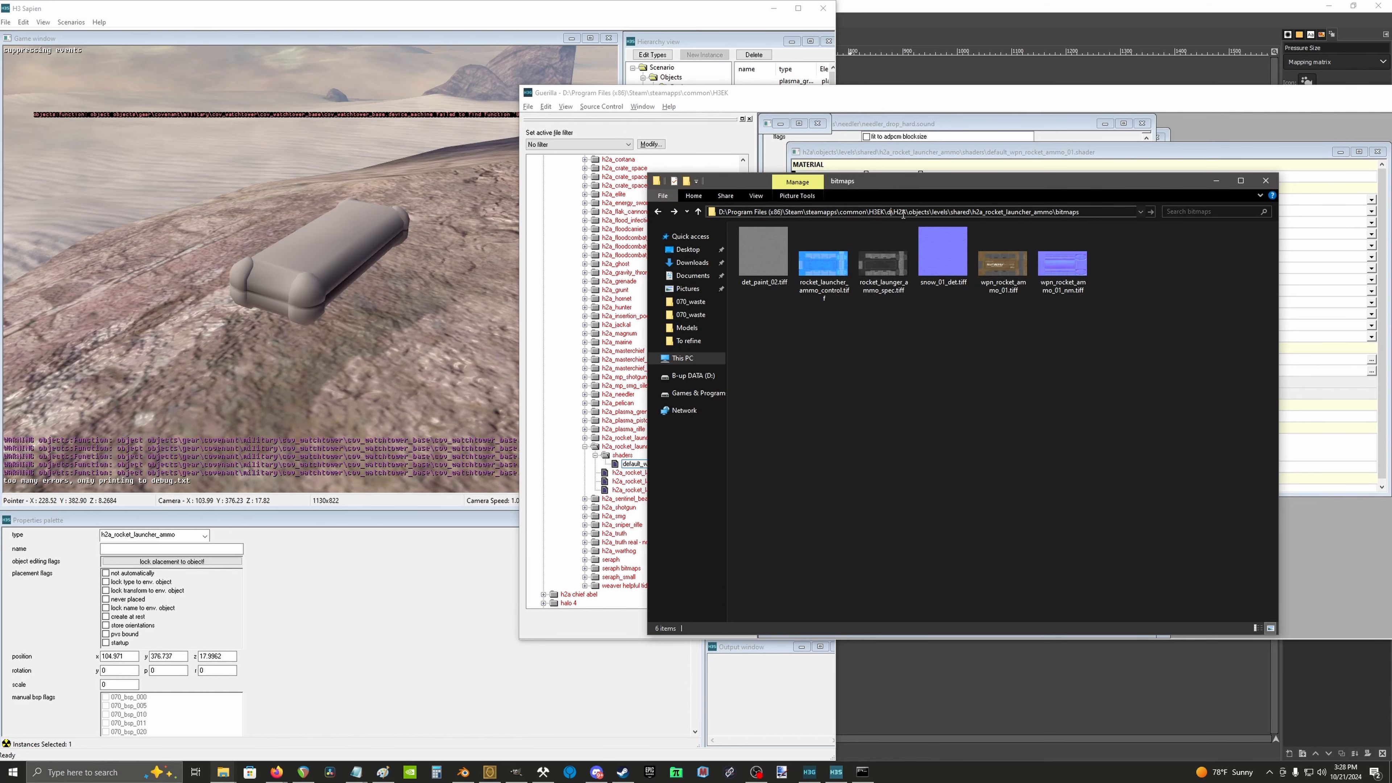
pyautogui.press('Return')
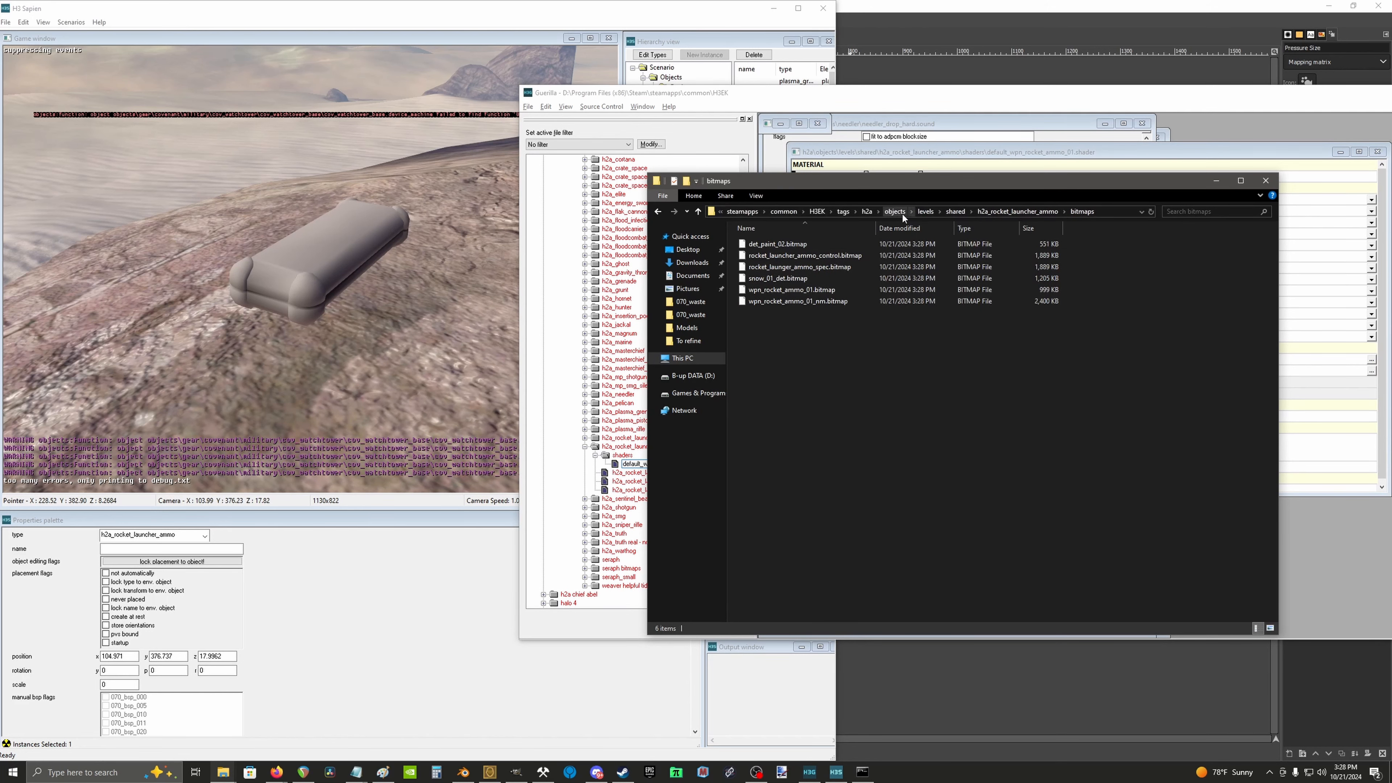
pyautogui.click(1104, 212)
pyautogui.click(1040, 204)
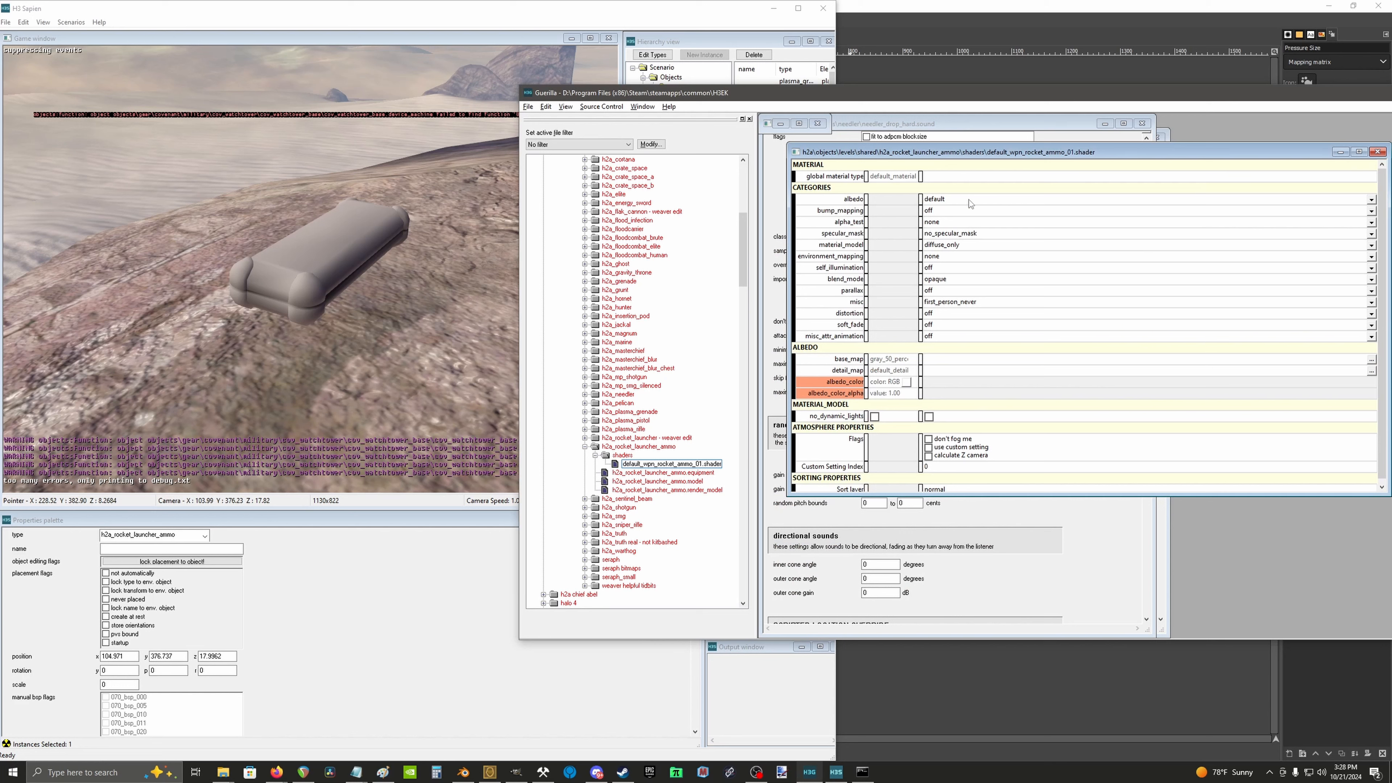
# Step: Set the shader's bump_mapping to detail and its specular_mask to specular_mask_from_diffuse
pyautogui.click(1372, 199)
pyautogui.click(1371, 198)
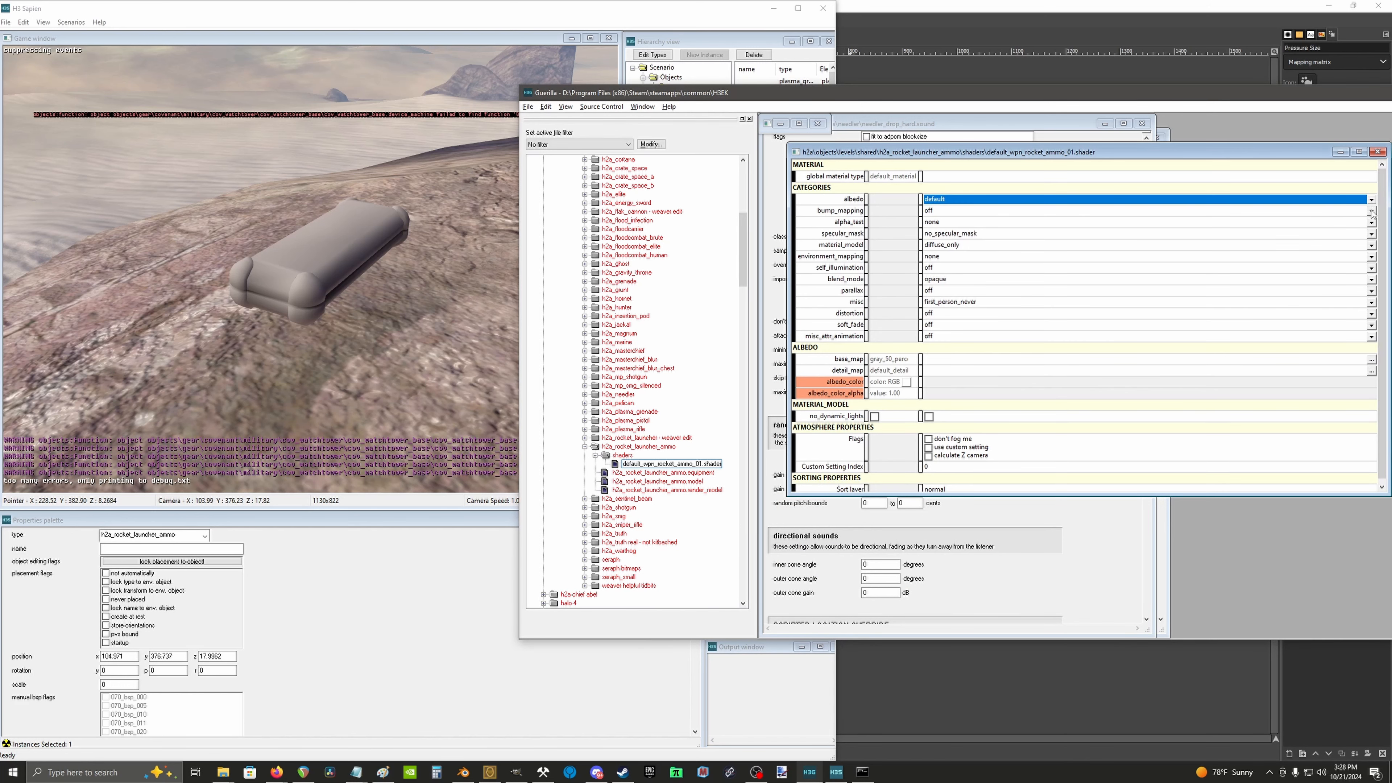
pyautogui.click(1372, 211)
pyautogui.click(1343, 235)
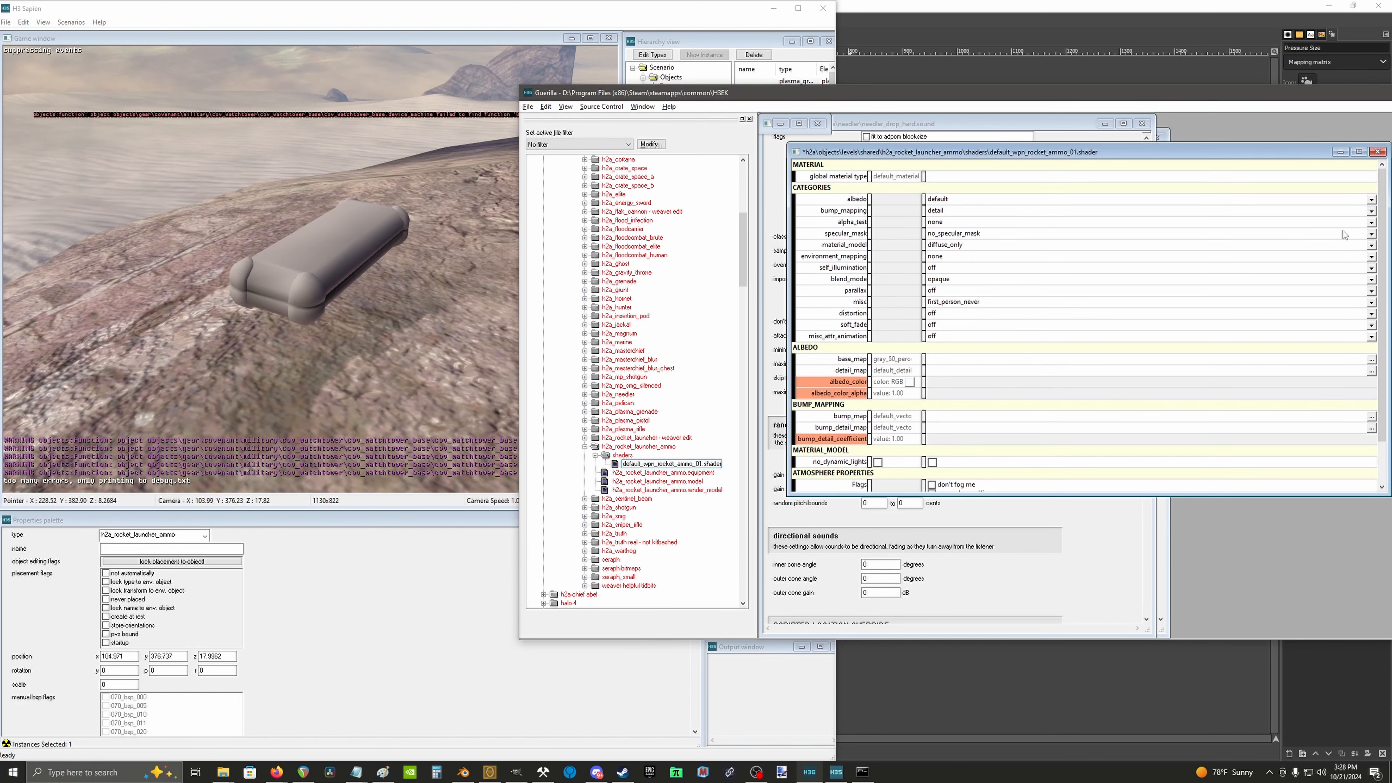
pyautogui.click(1372, 233)
pyautogui.click(1356, 250)
# Step: Try cook_torrance_pbr_maps as the shader's material_model and reposition the shader window
pyautogui.click(1372, 245)
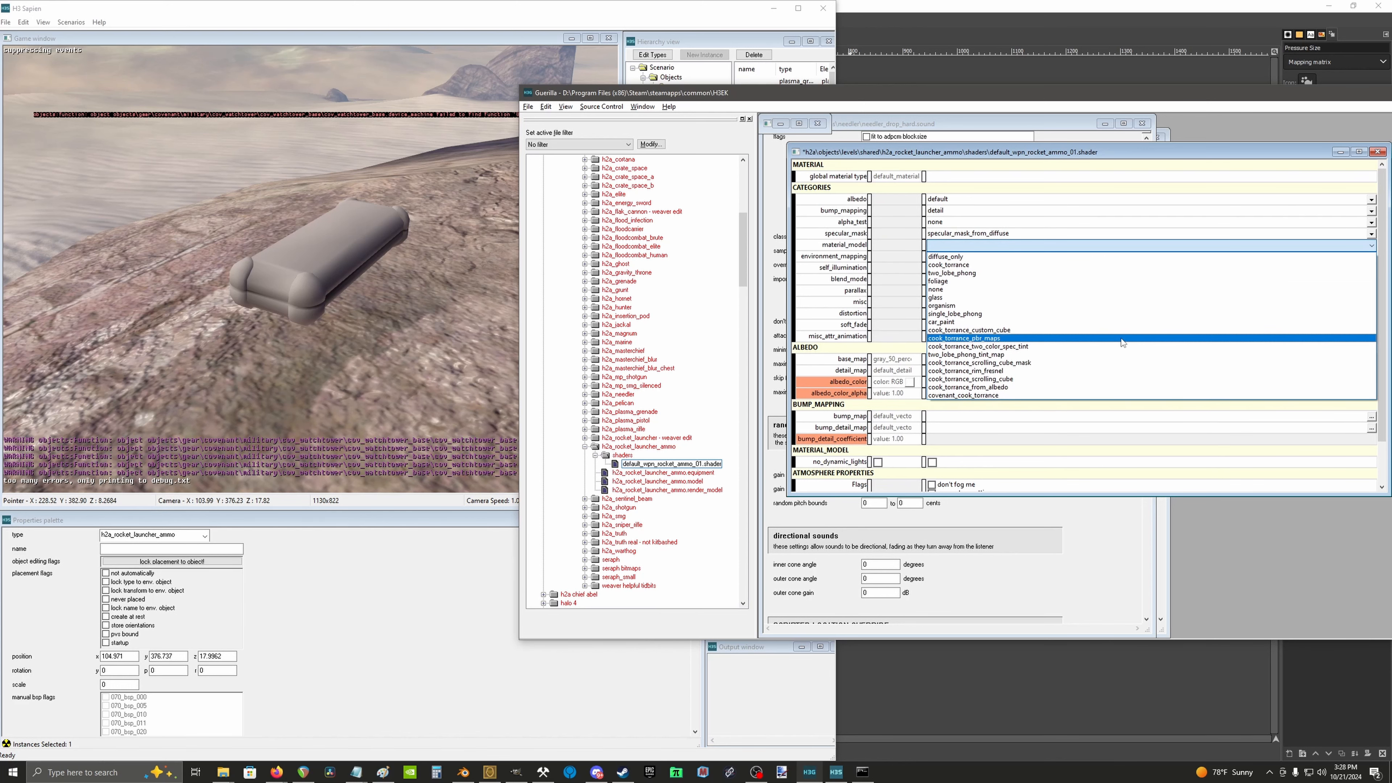
pyautogui.click(983, 339)
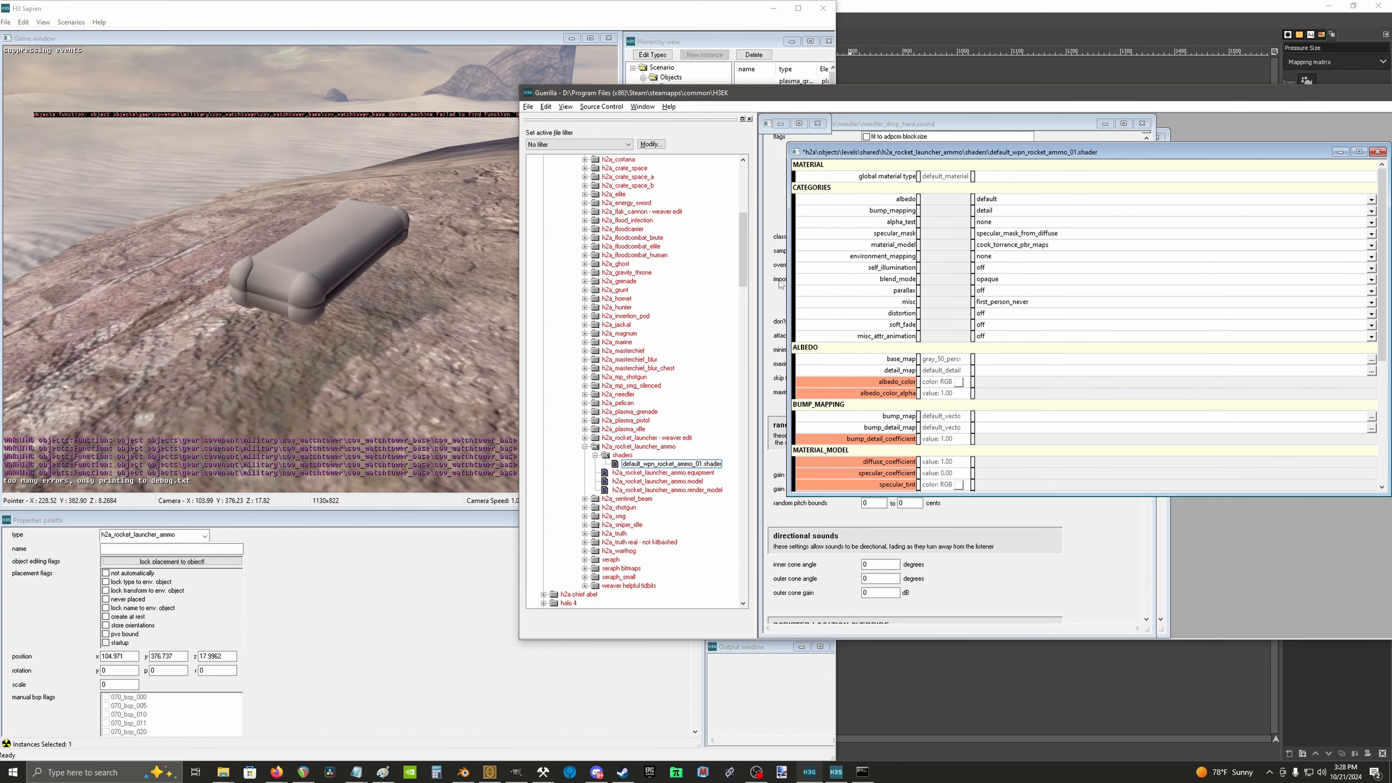
pyautogui.moveTo(1016, 155); pyautogui.dragTo(988, 142)
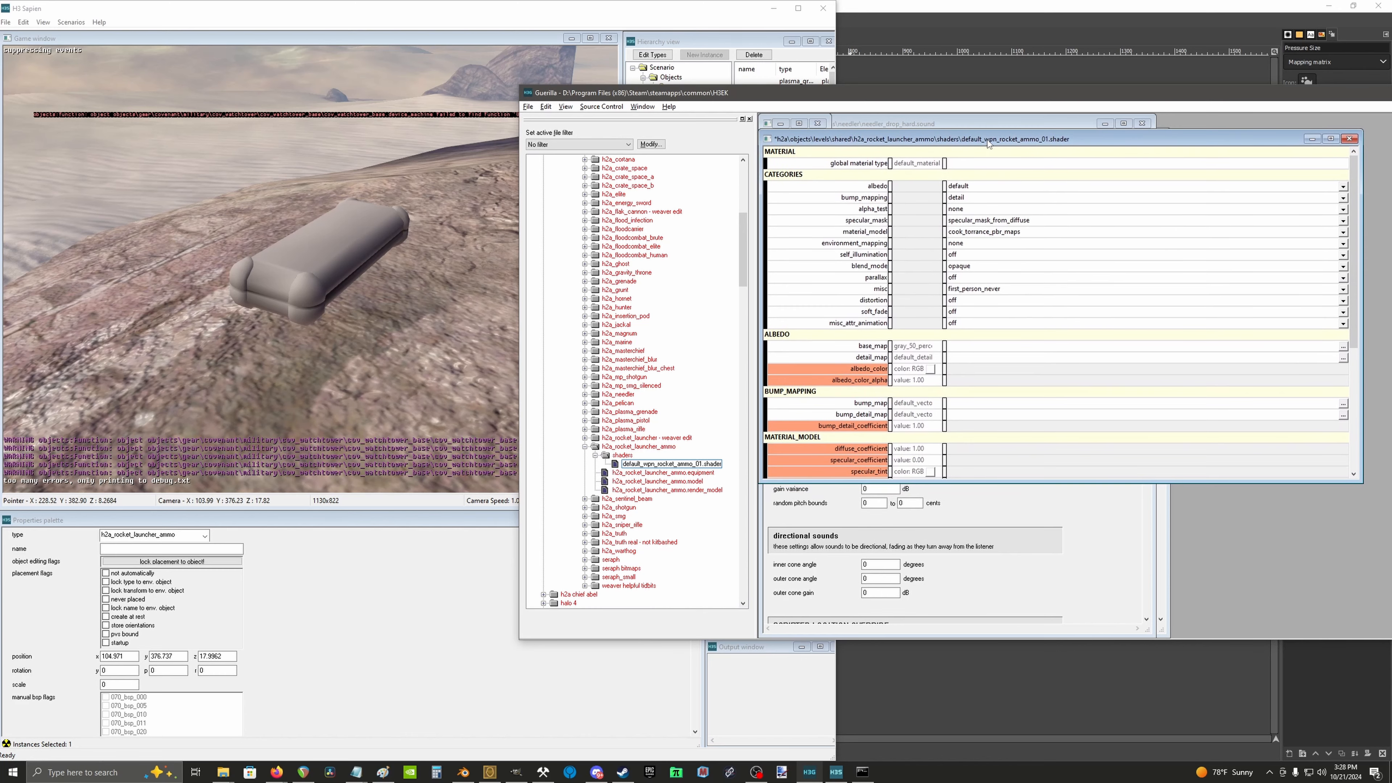
# Step: Set the shader's material_model to two_lobe_phong and look over its parameters
pyautogui.click(1344, 230)
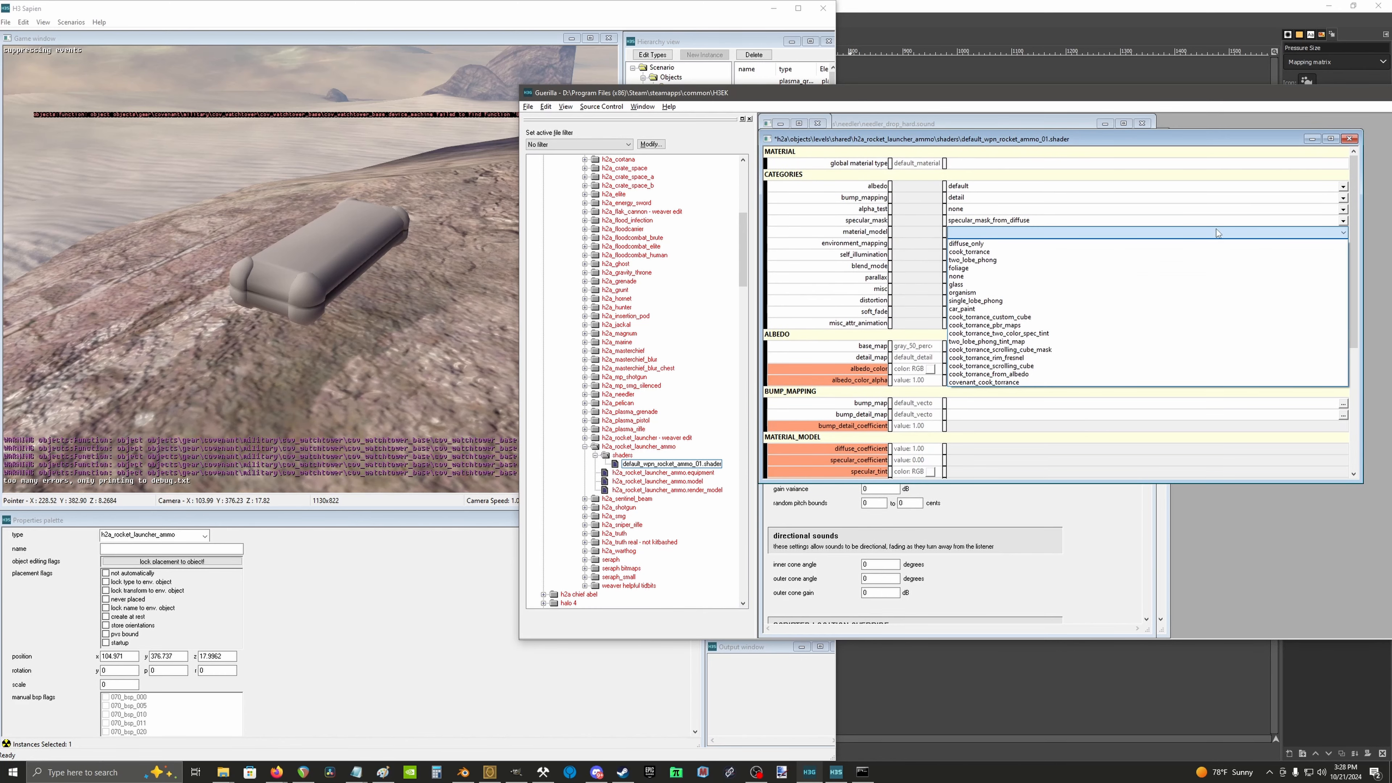
pyautogui.click(1034, 263)
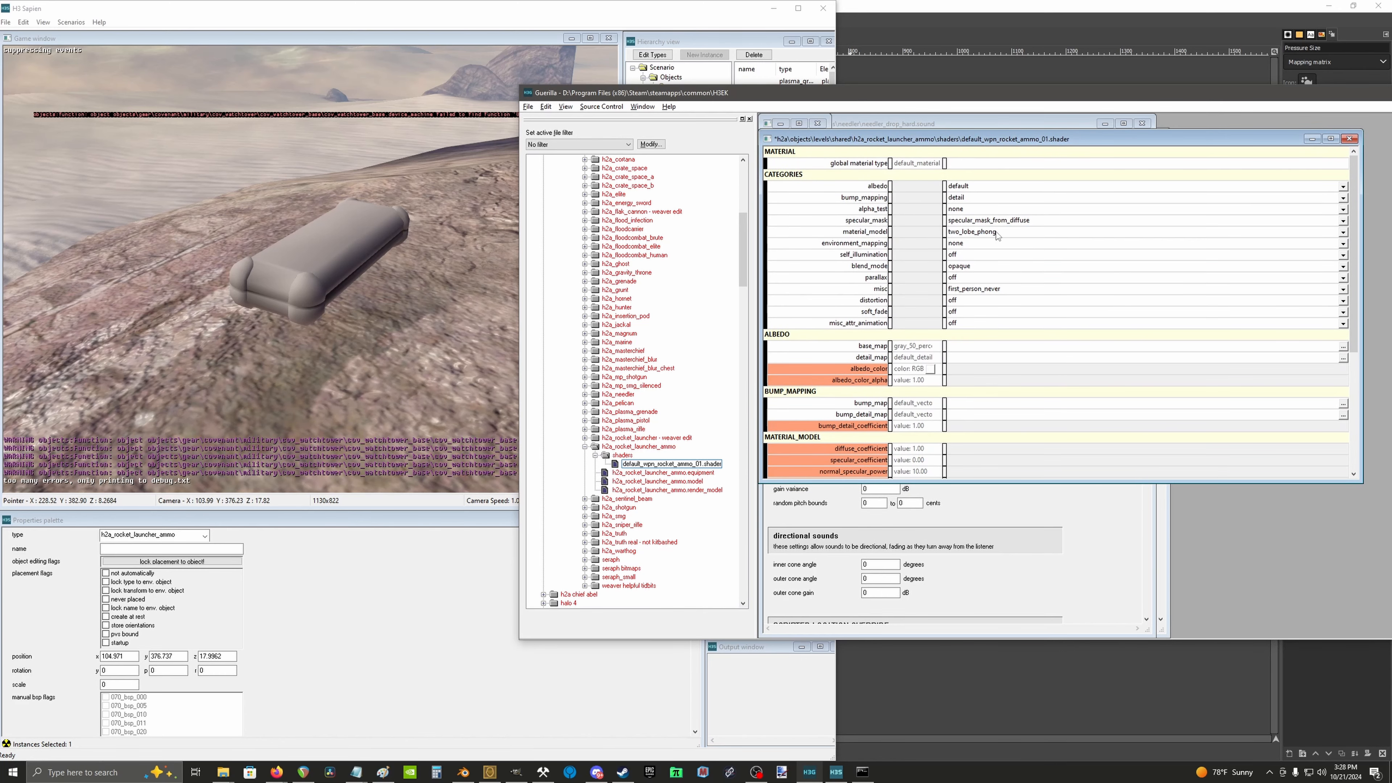
pyautogui.scroll(-5, 1044, 268)
pyautogui.scroll(-1, 1044, 268)
pyautogui.scroll(6, 1122, 308)
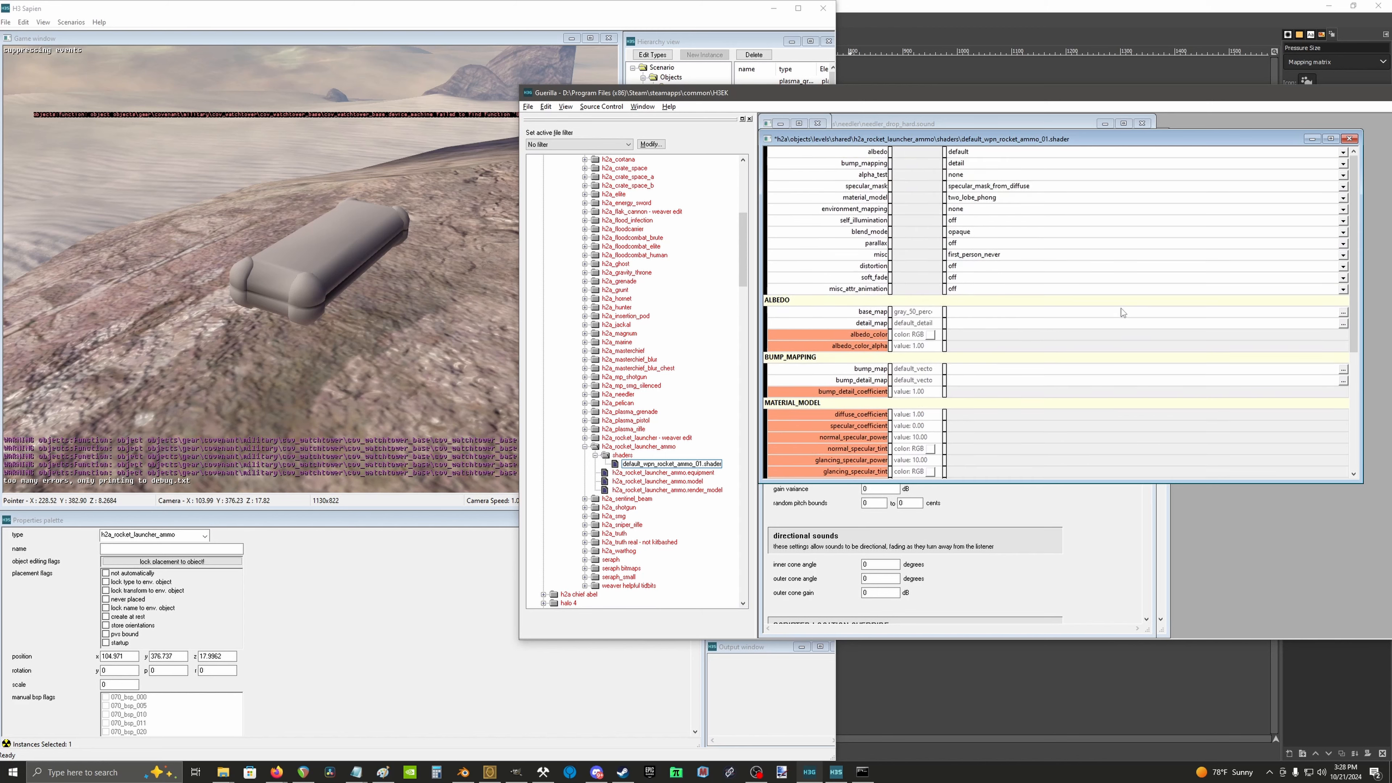
# Step: Keep specular_mask on specular_mask_from_diffuse and set the shader's material_model to cook_torrance_pbr_maps
pyautogui.click(1344, 220)
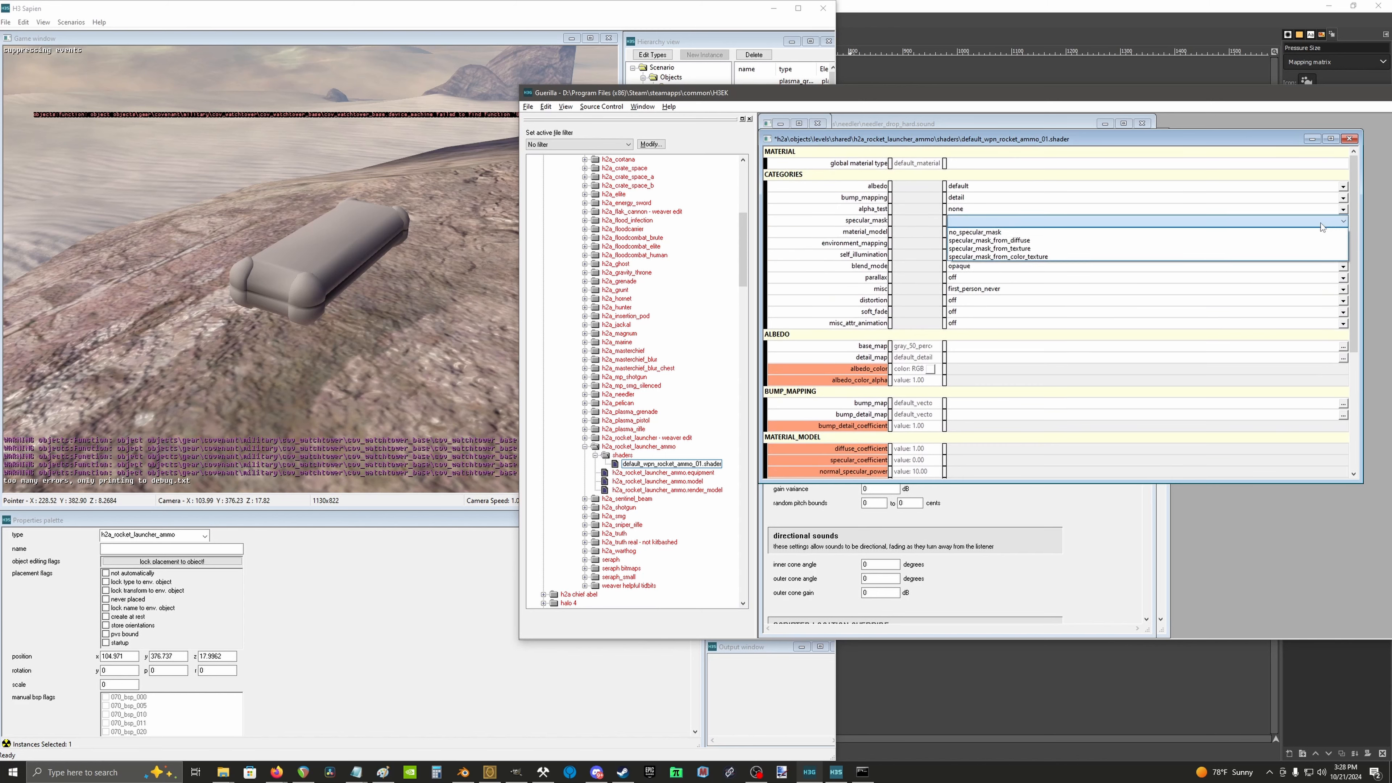
pyautogui.click(1209, 244)
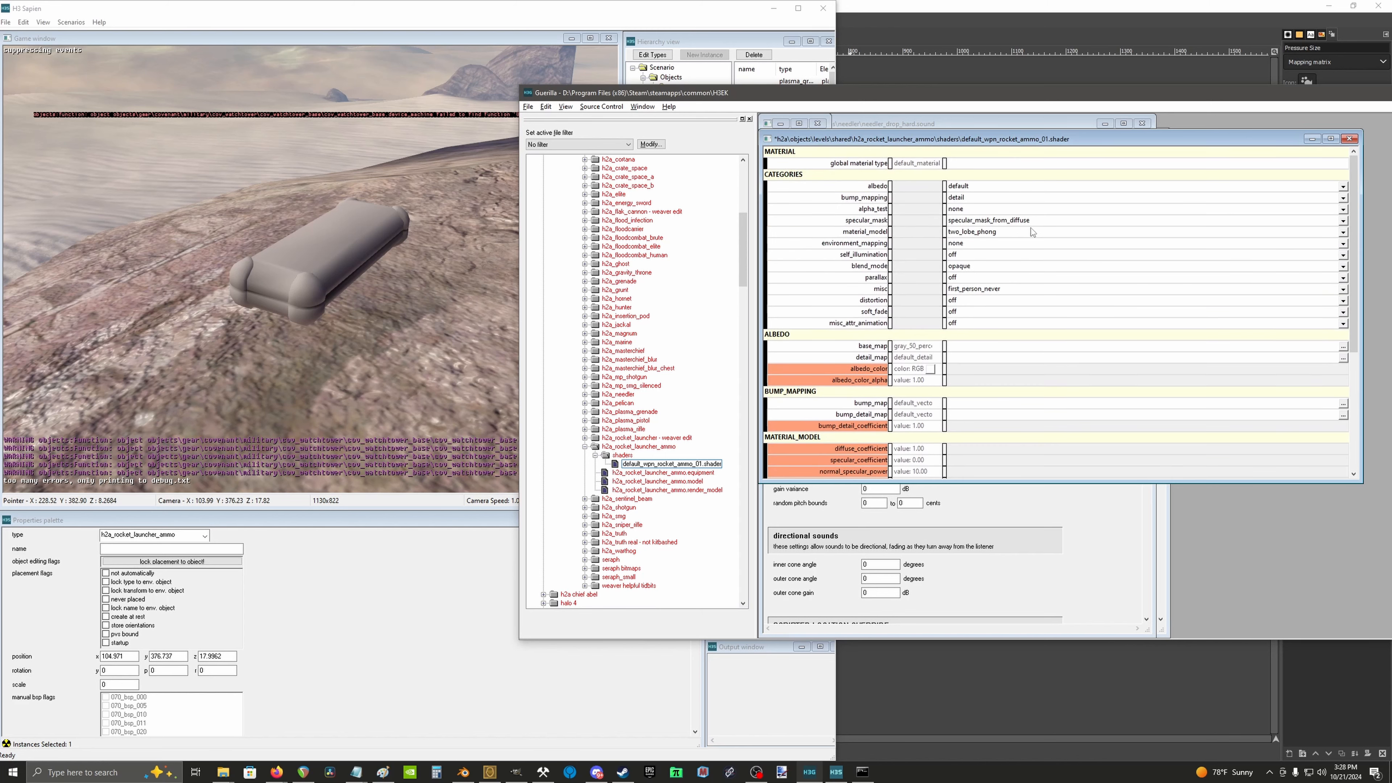
pyautogui.click(1012, 232)
pyautogui.click(1343, 232)
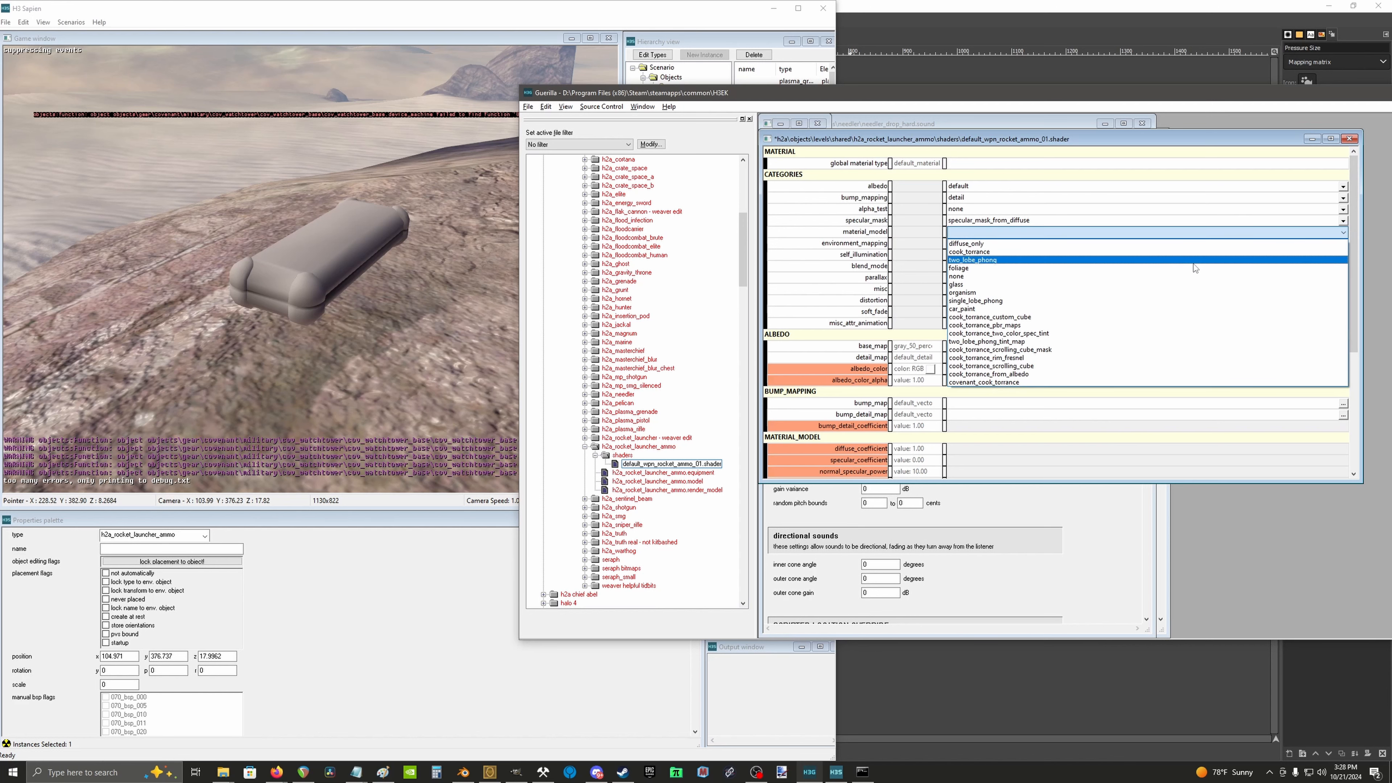
pyautogui.click(1102, 326)
pyautogui.scroll(-3, 1081, 272)
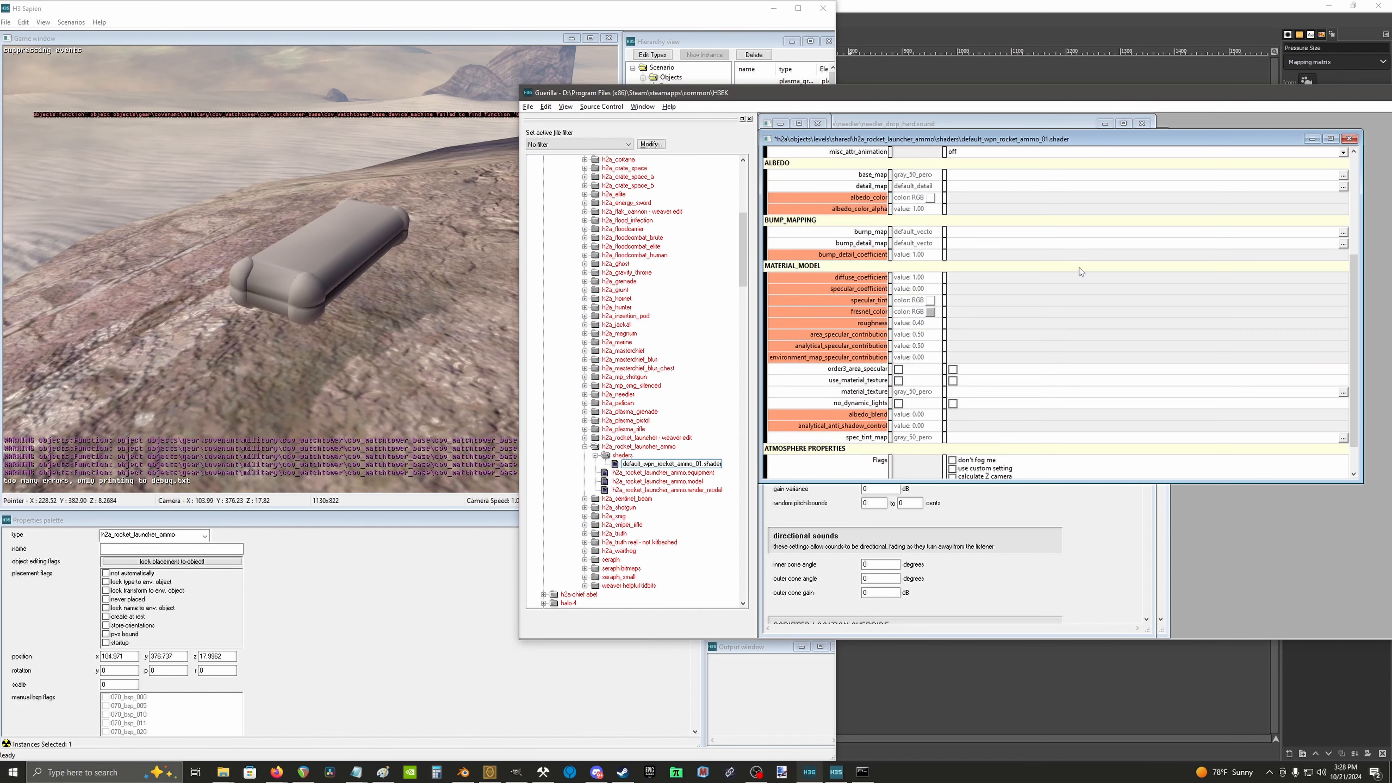
pyautogui.scroll(3, 1074, 294)
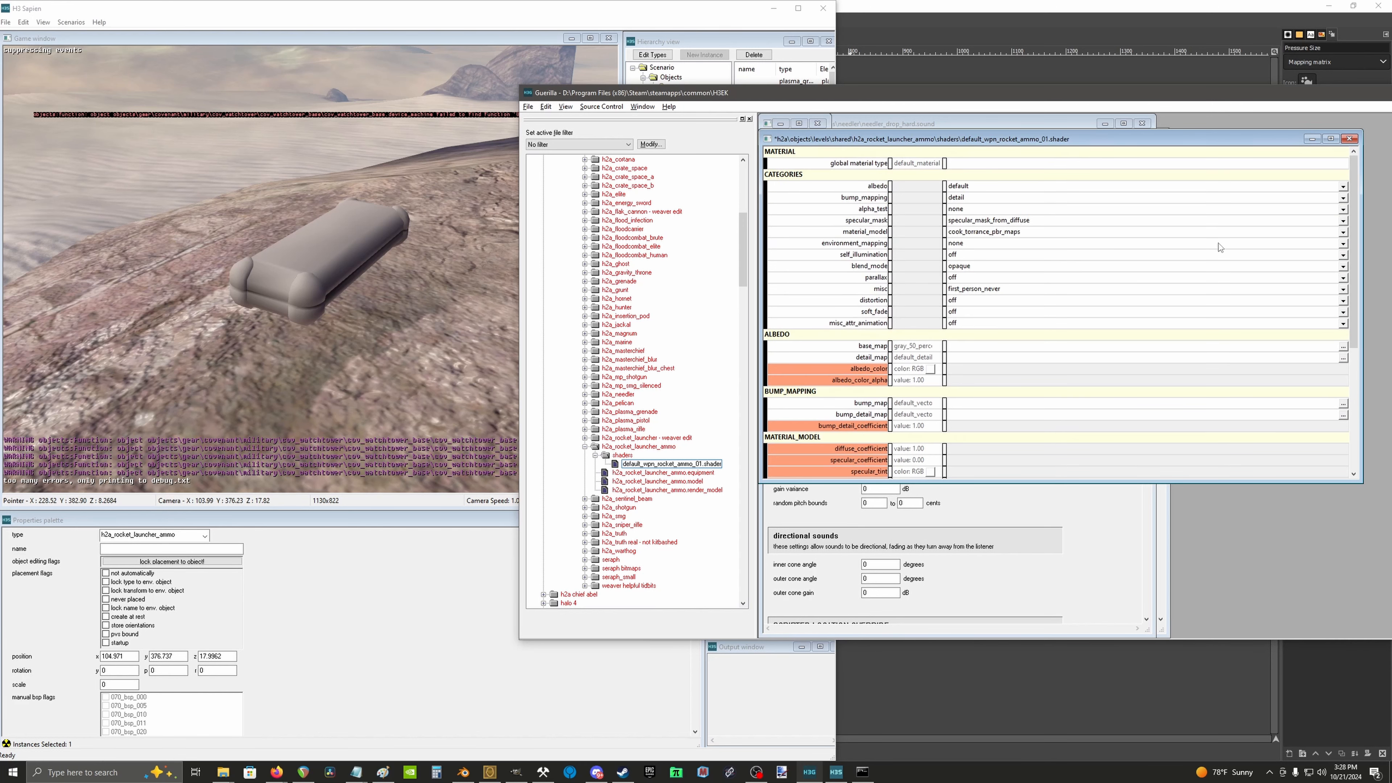
pyautogui.click(1336, 233)
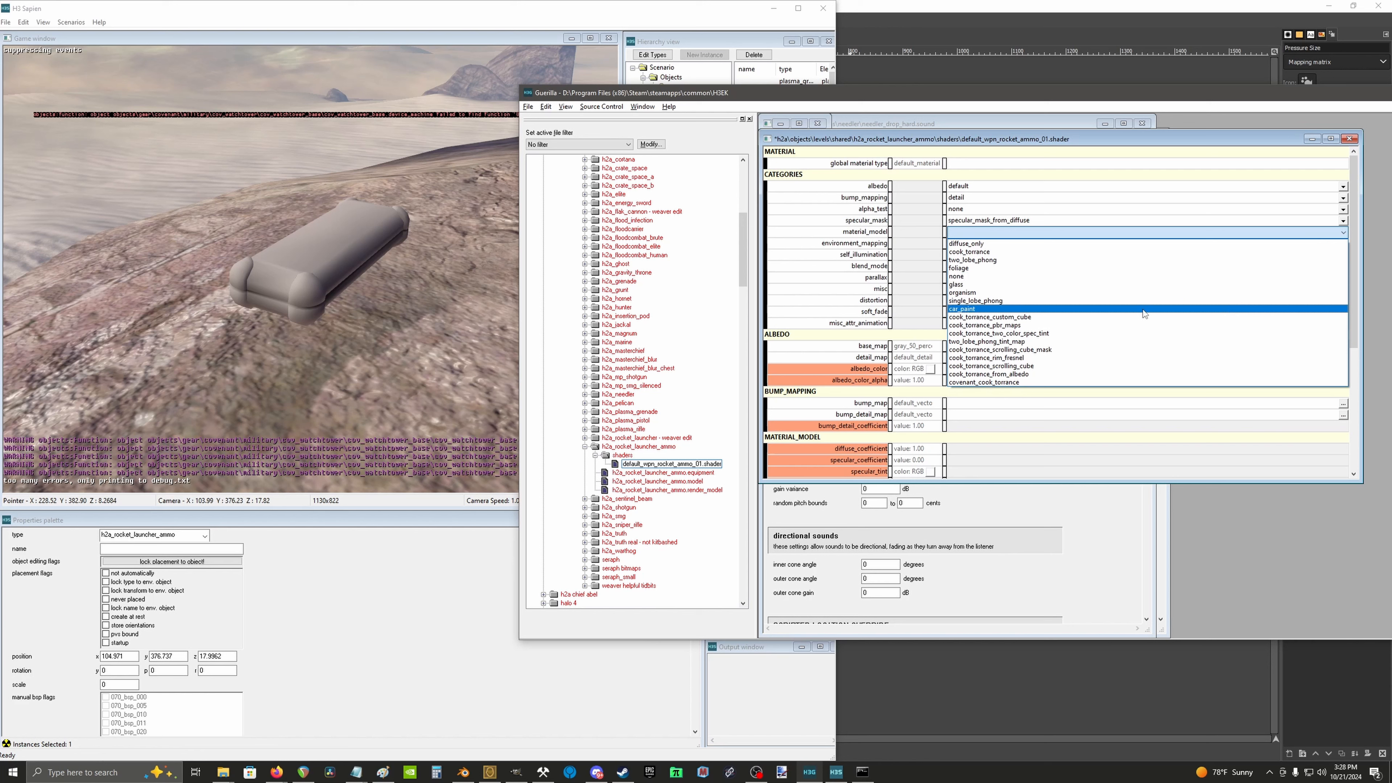
pyautogui.click(898, 269)
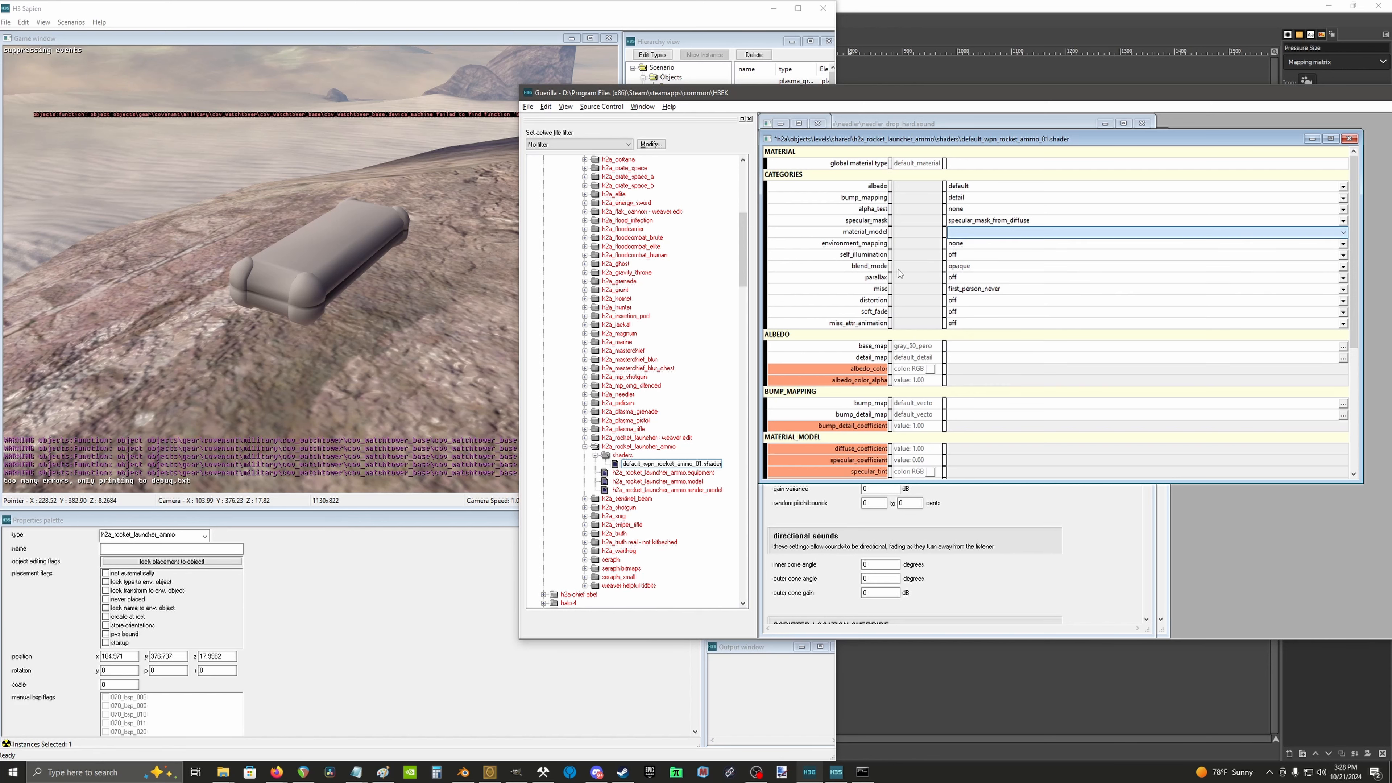
# Step: Set the shader's environment_mapping to dynamic
pyautogui.click(1002, 246)
pyautogui.click(1343, 243)
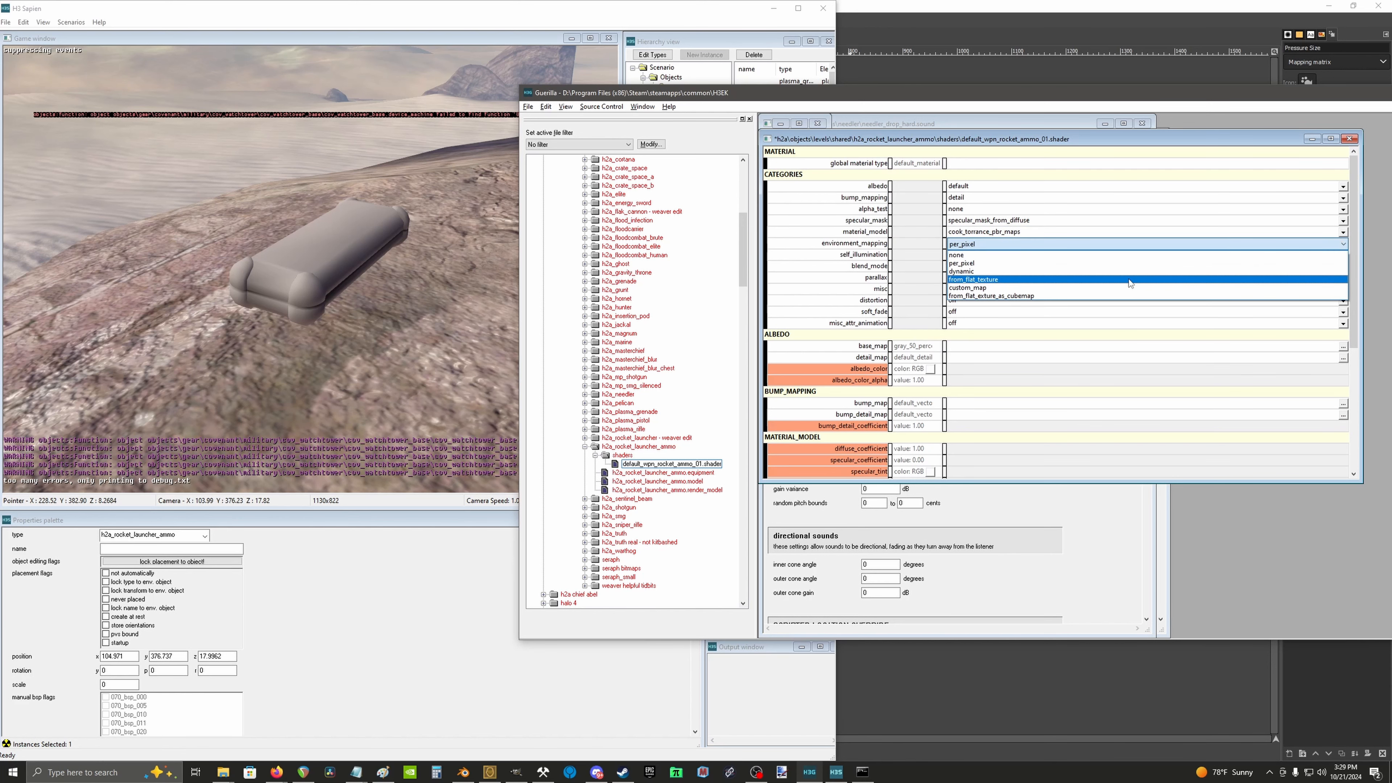
pyautogui.click(1027, 271)
# Step: Review the self_illumination options and check the parallax, misc, distortion and soft_fade categories
pyautogui.click(969, 256)
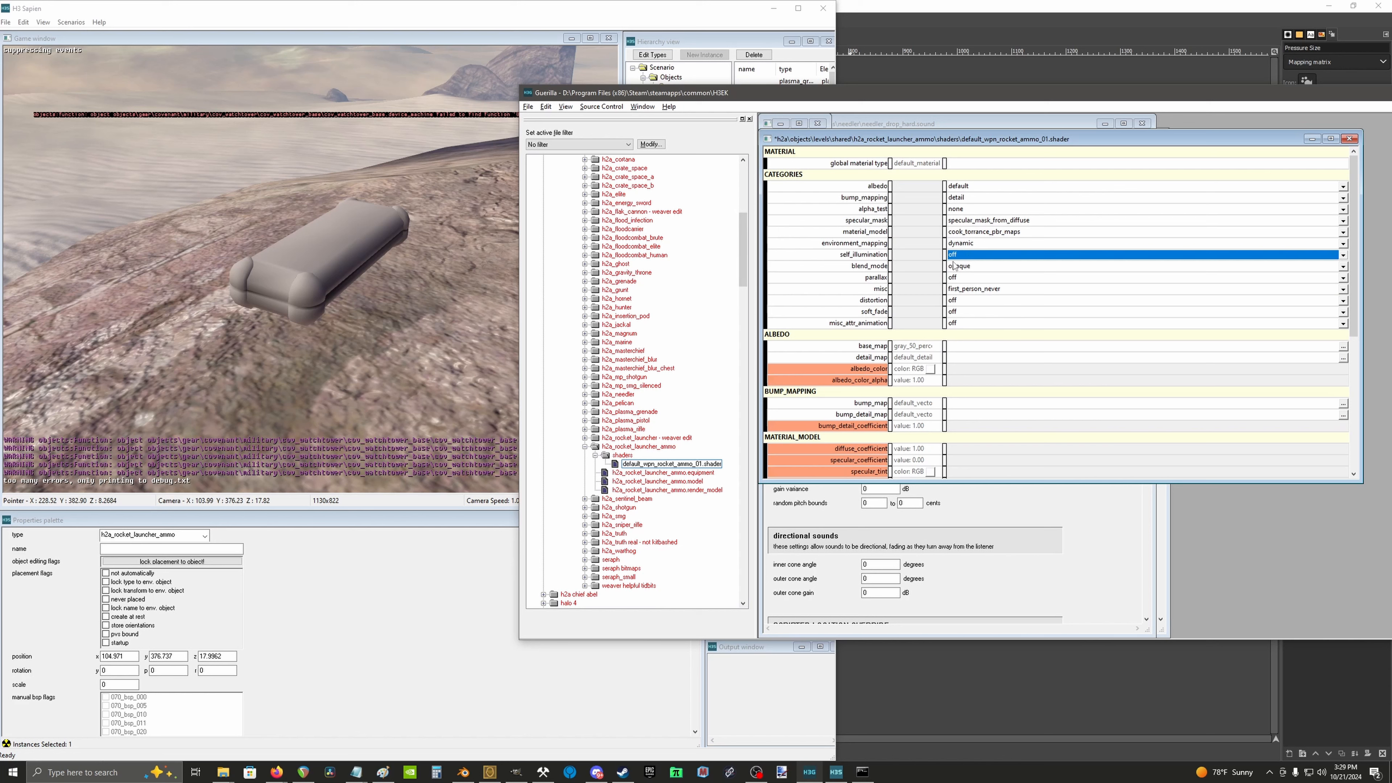
pyautogui.click(1344, 254)
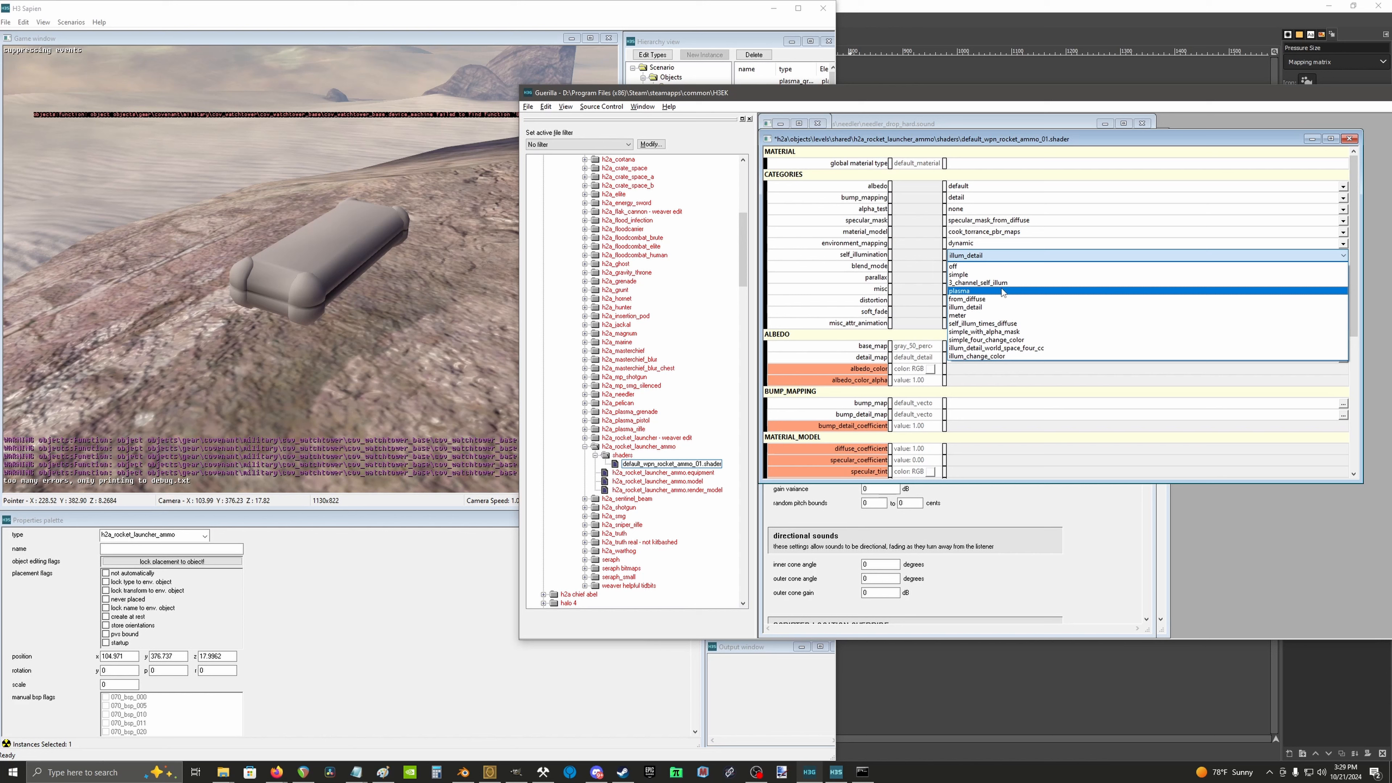
pyautogui.click(863, 311)
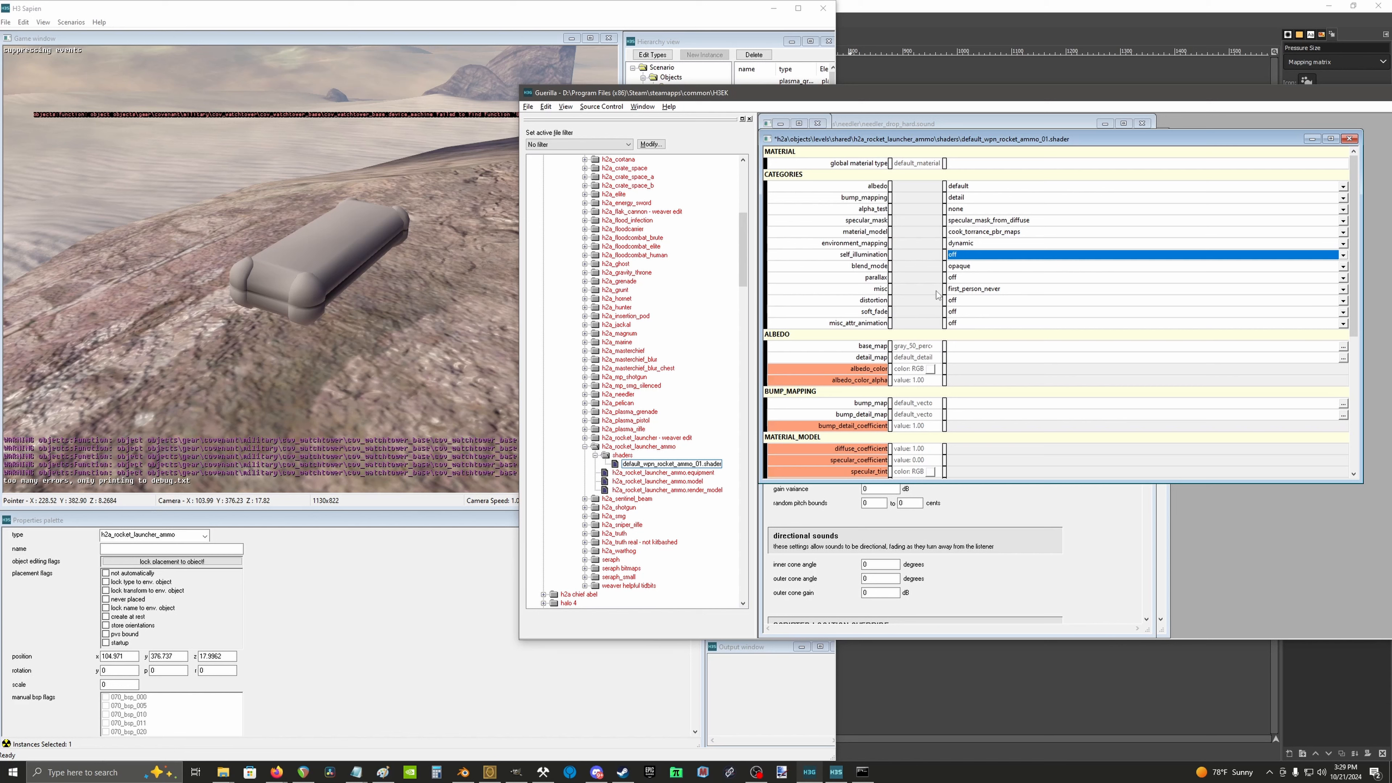
pyautogui.click(1002, 279)
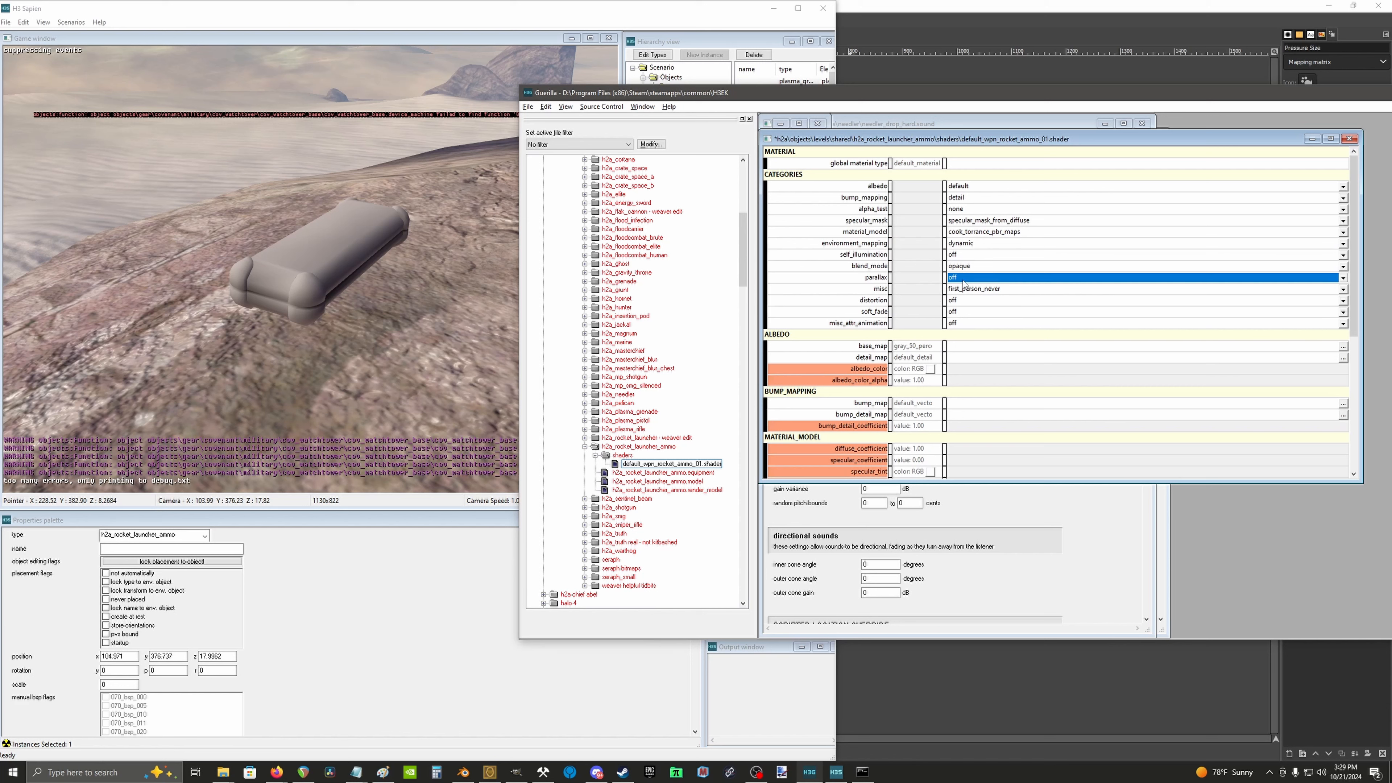
pyautogui.click(965, 291)
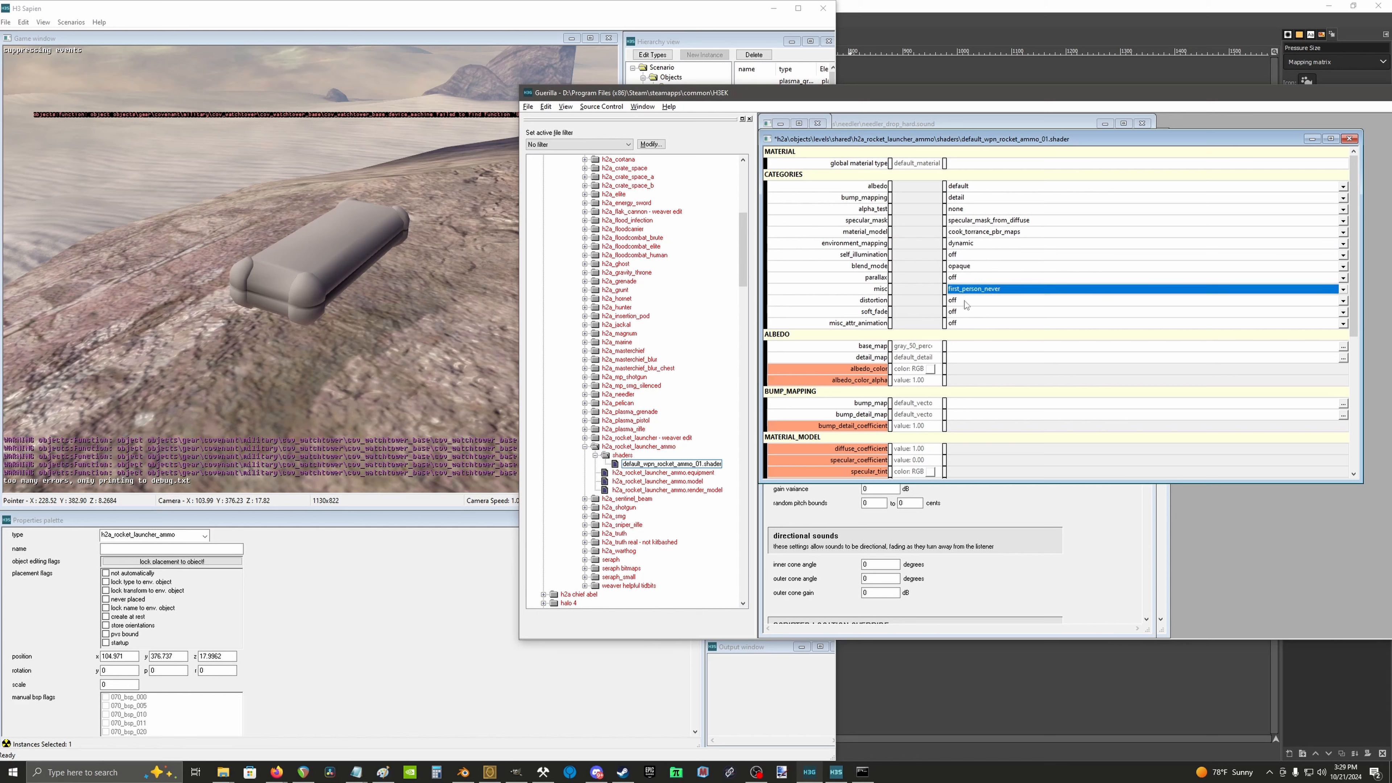
pyautogui.click(966, 302)
pyautogui.click(967, 312)
# Step: Assign wpn_rocket_ammo_01.bitmap as the shader's base_map and wpn_rocket_ammo_01_nm.bitmap as its bump_map
pyautogui.click(1343, 348)
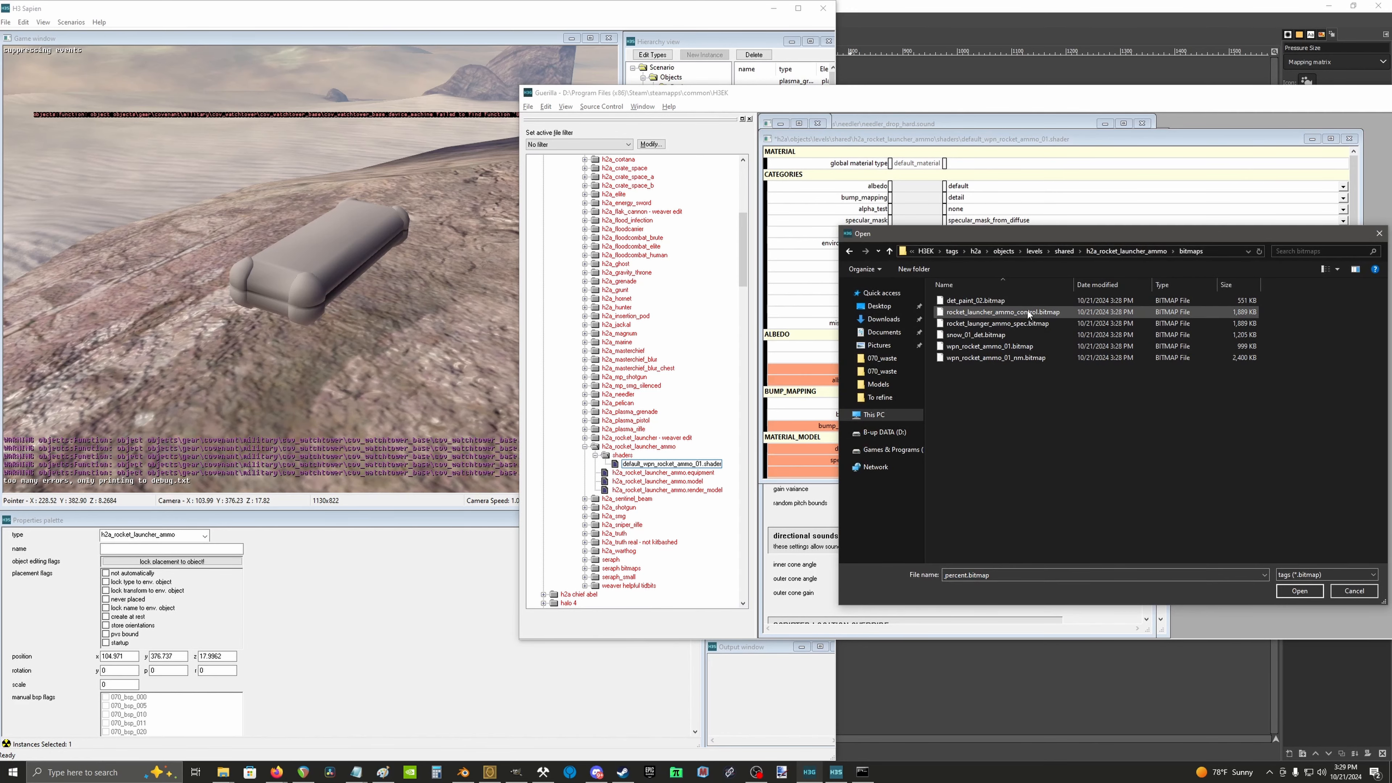
pyautogui.doubleClick(1013, 346)
pyautogui.click(1343, 406)
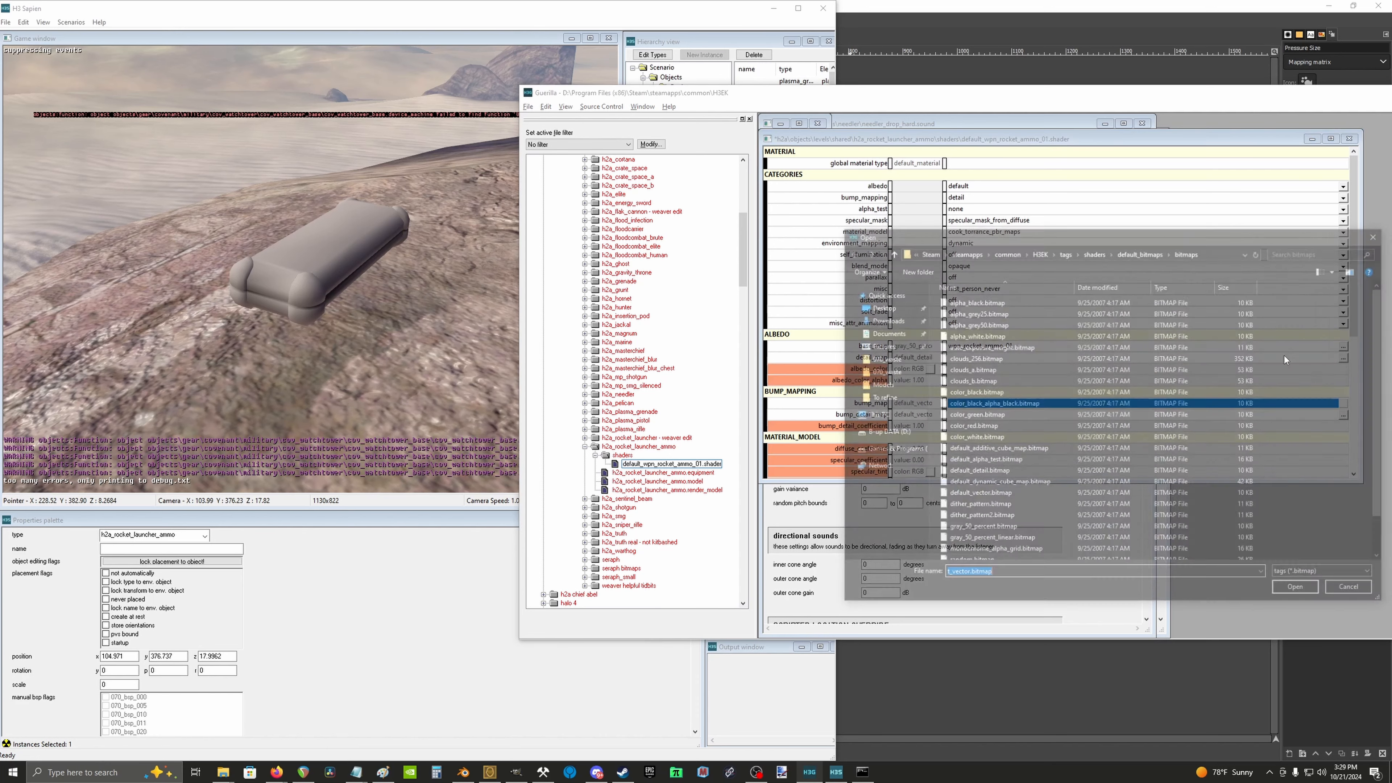
pyautogui.click(1202, 252)
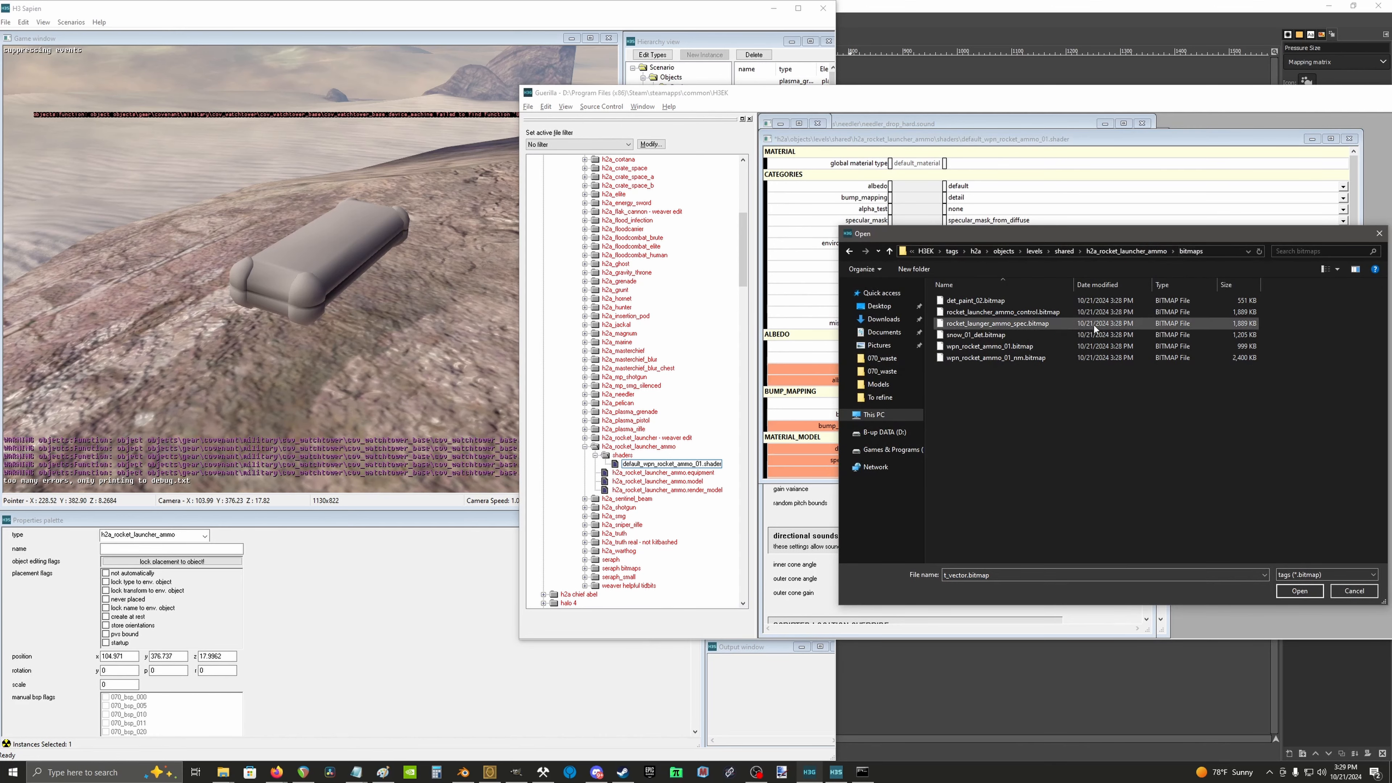
pyautogui.doubleClick(1047, 359)
# Step: Open the bump_map's bitmap tag, set its usage to ZBrush Bump Map (from Bump Map), and reimport it
pyautogui.click(1021, 406)
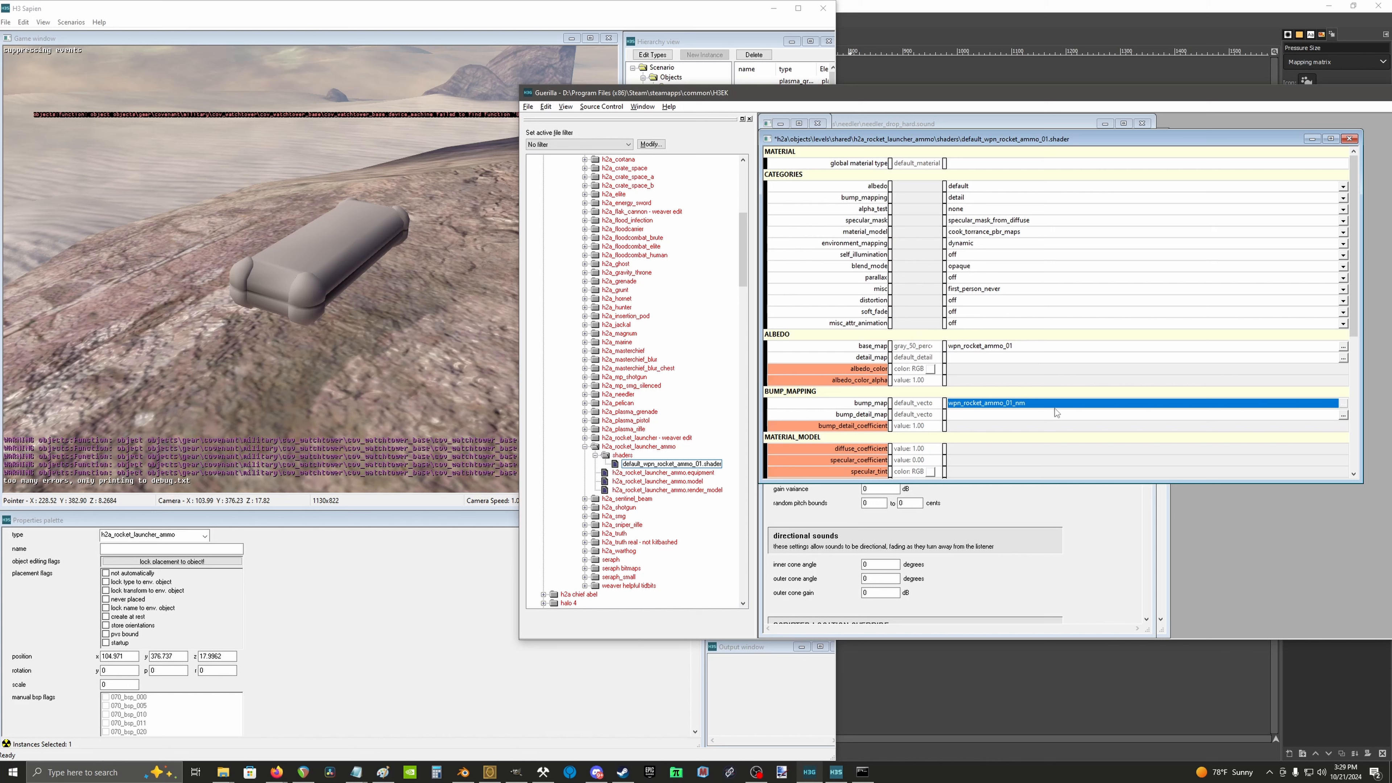
pyautogui.doubleClick(974, 404)
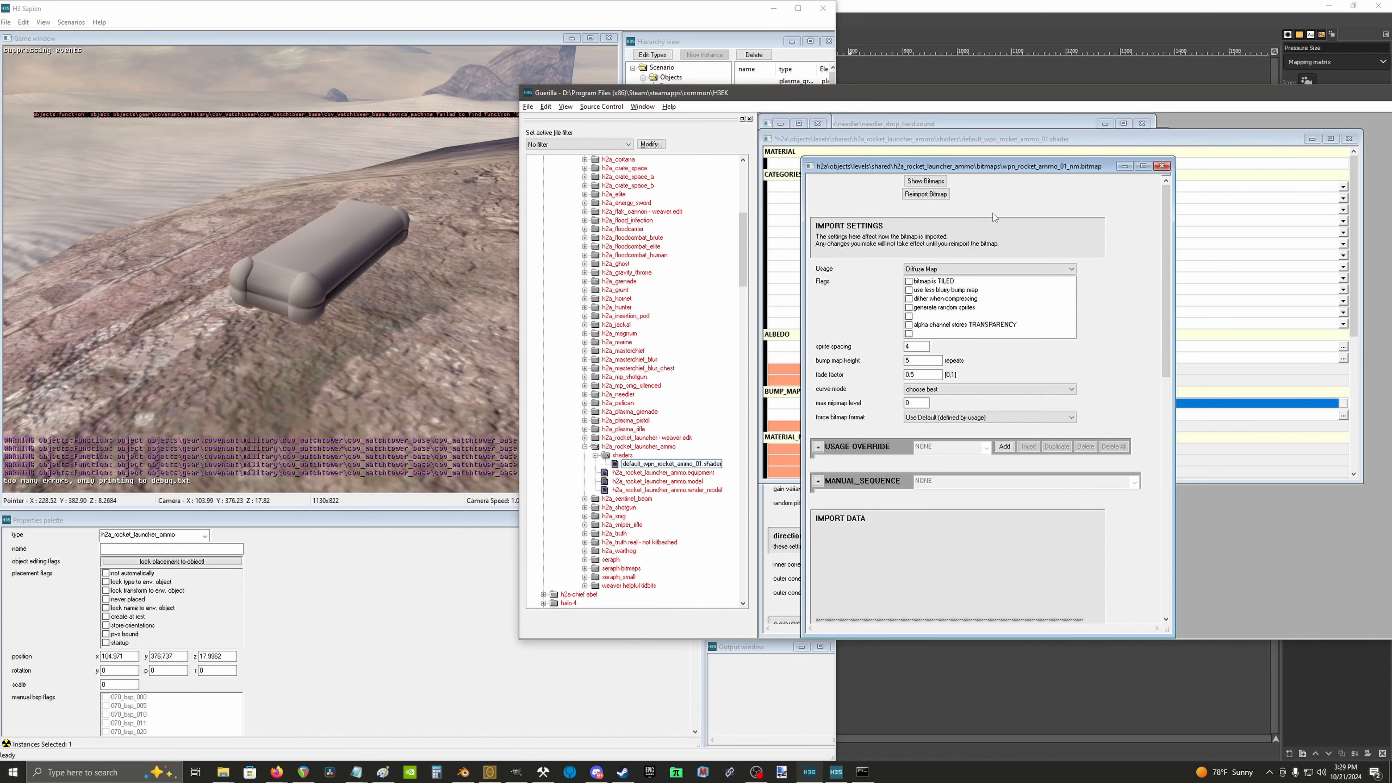
pyautogui.moveTo(993, 168); pyautogui.dragTo(955, 137)
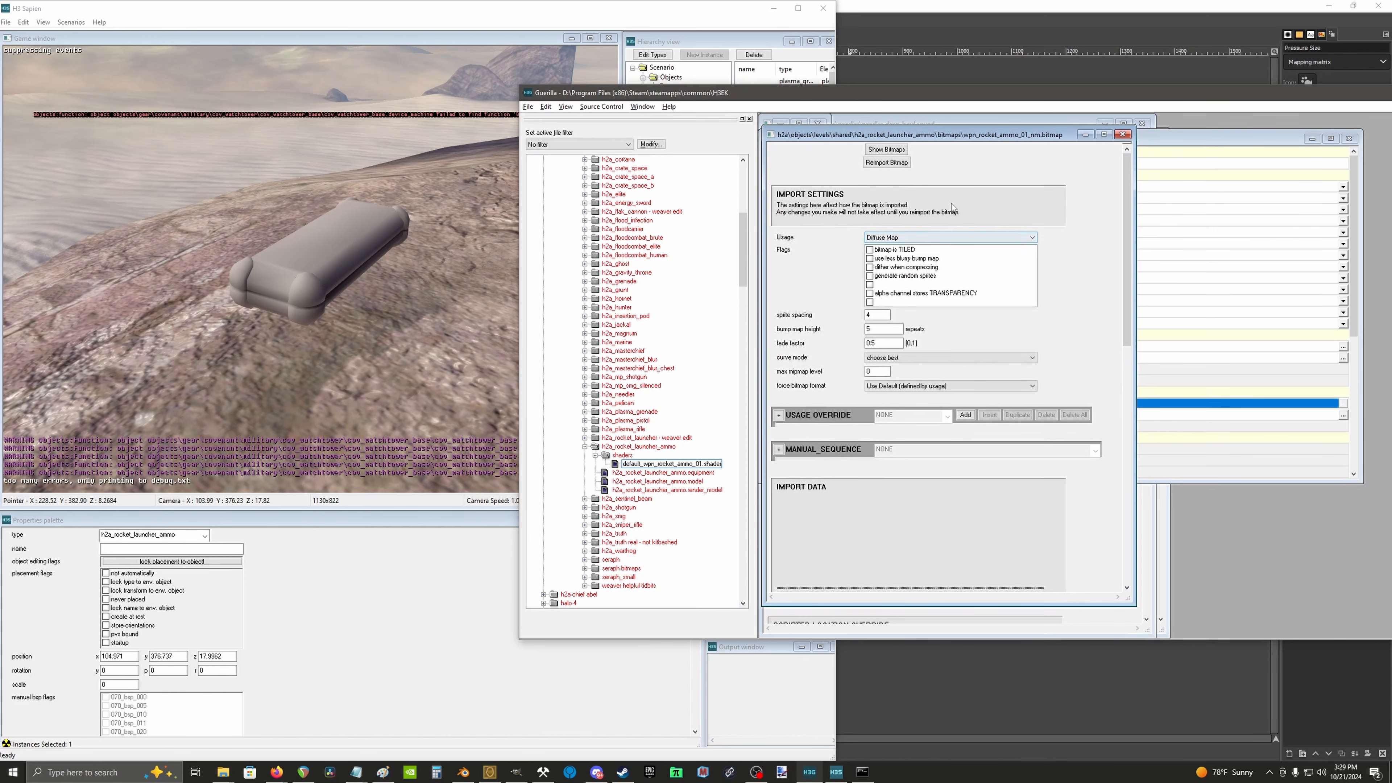
pyautogui.click(899, 237)
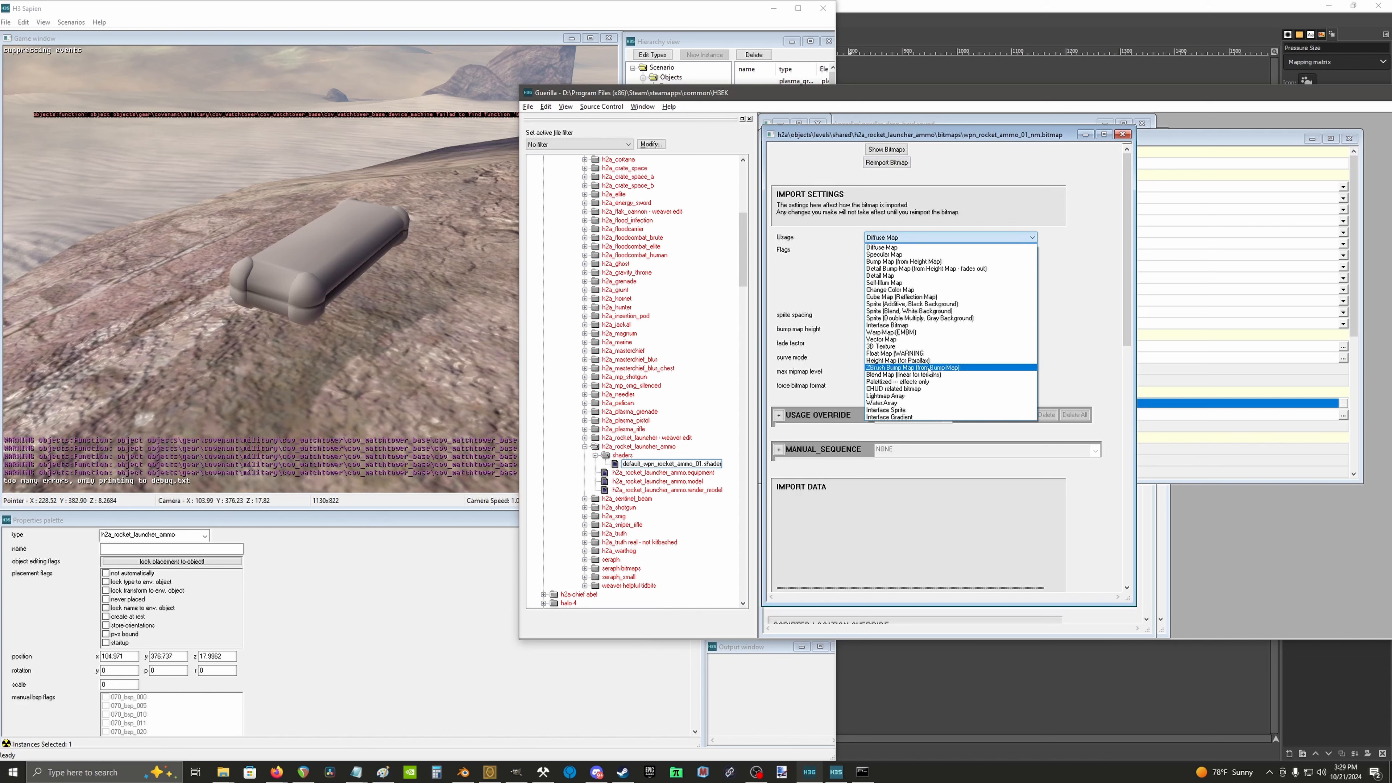
pyautogui.click(940, 368)
pyautogui.click(902, 163)
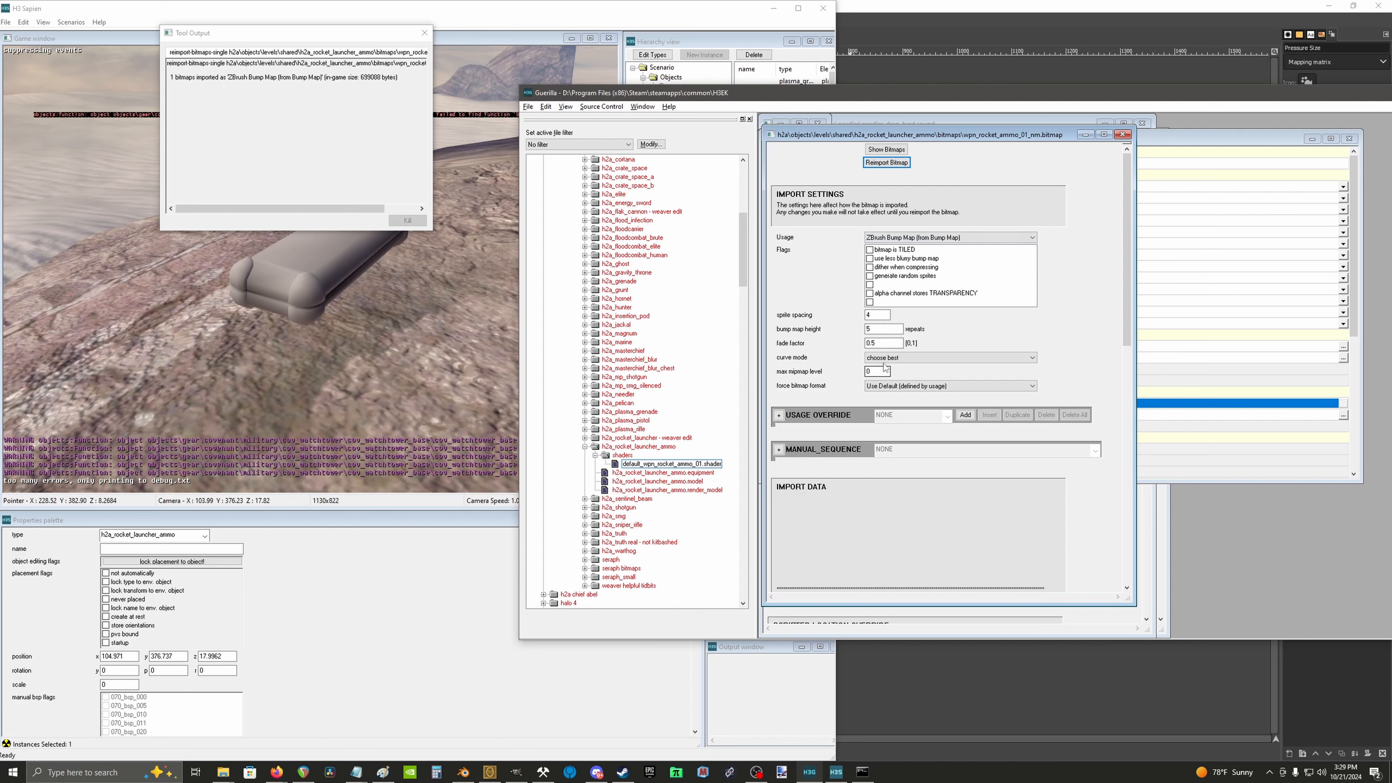
# Step: Look through the normal map's curve mode and force bitmap format options, then close the tool output and bitmap tag
pyautogui.click(923, 358)
pyautogui.click(848, 382)
pyautogui.click(907, 386)
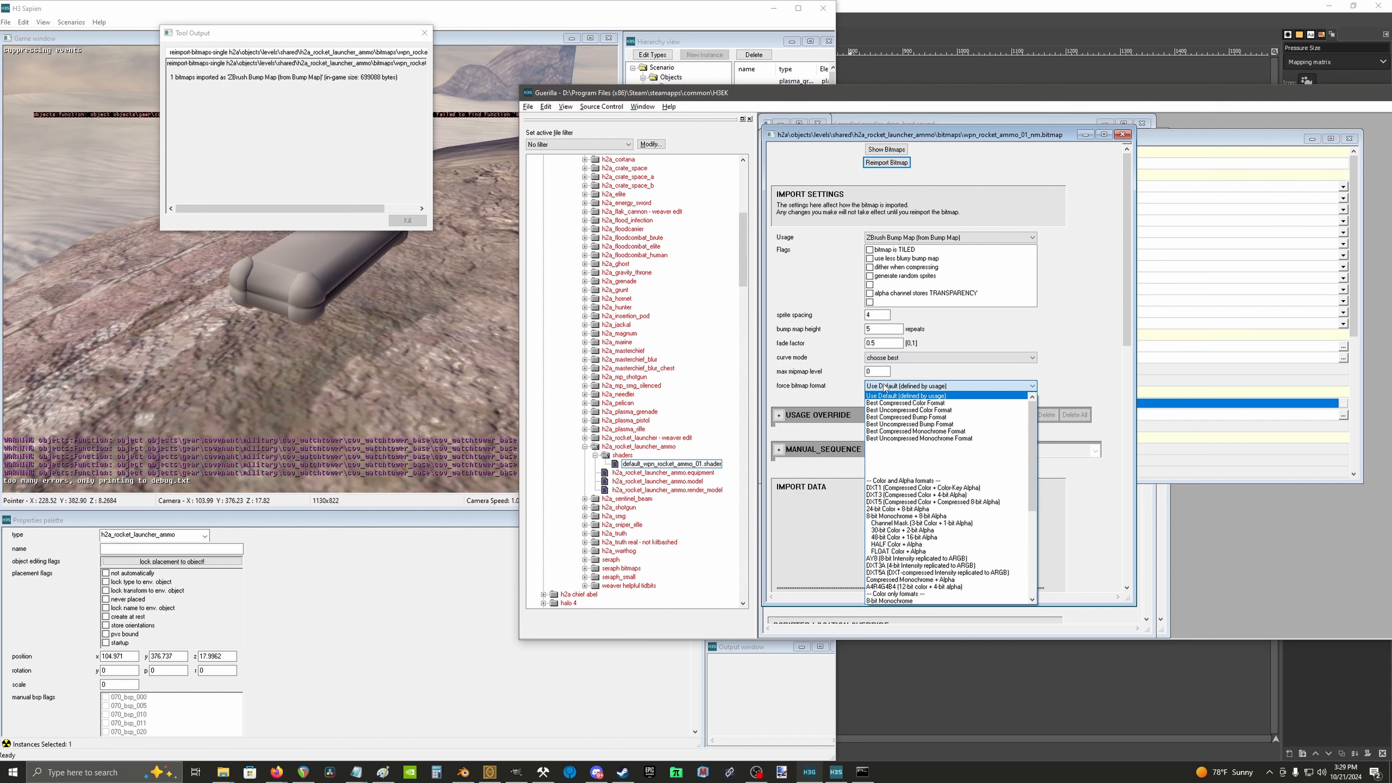
pyautogui.scroll(-5, 921, 449)
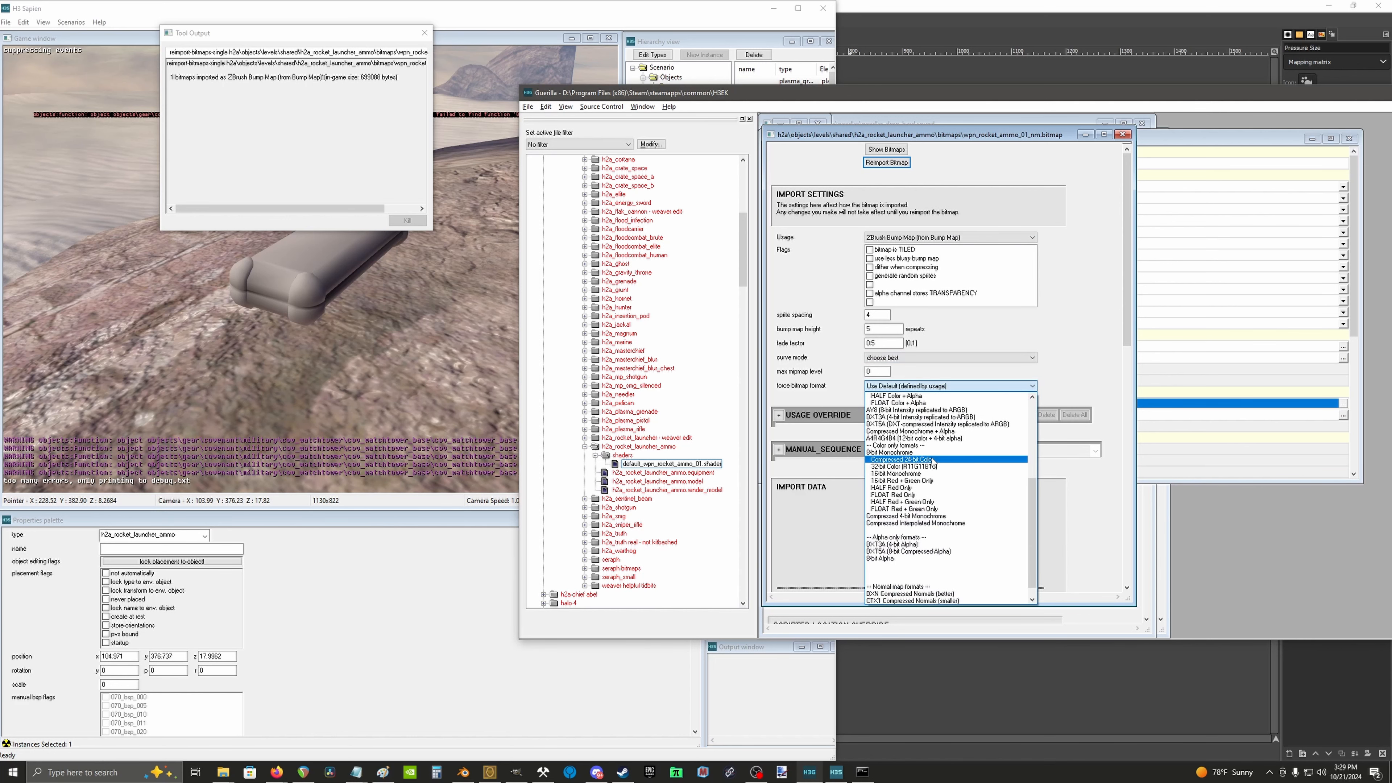
pyautogui.scroll(2, 932, 459)
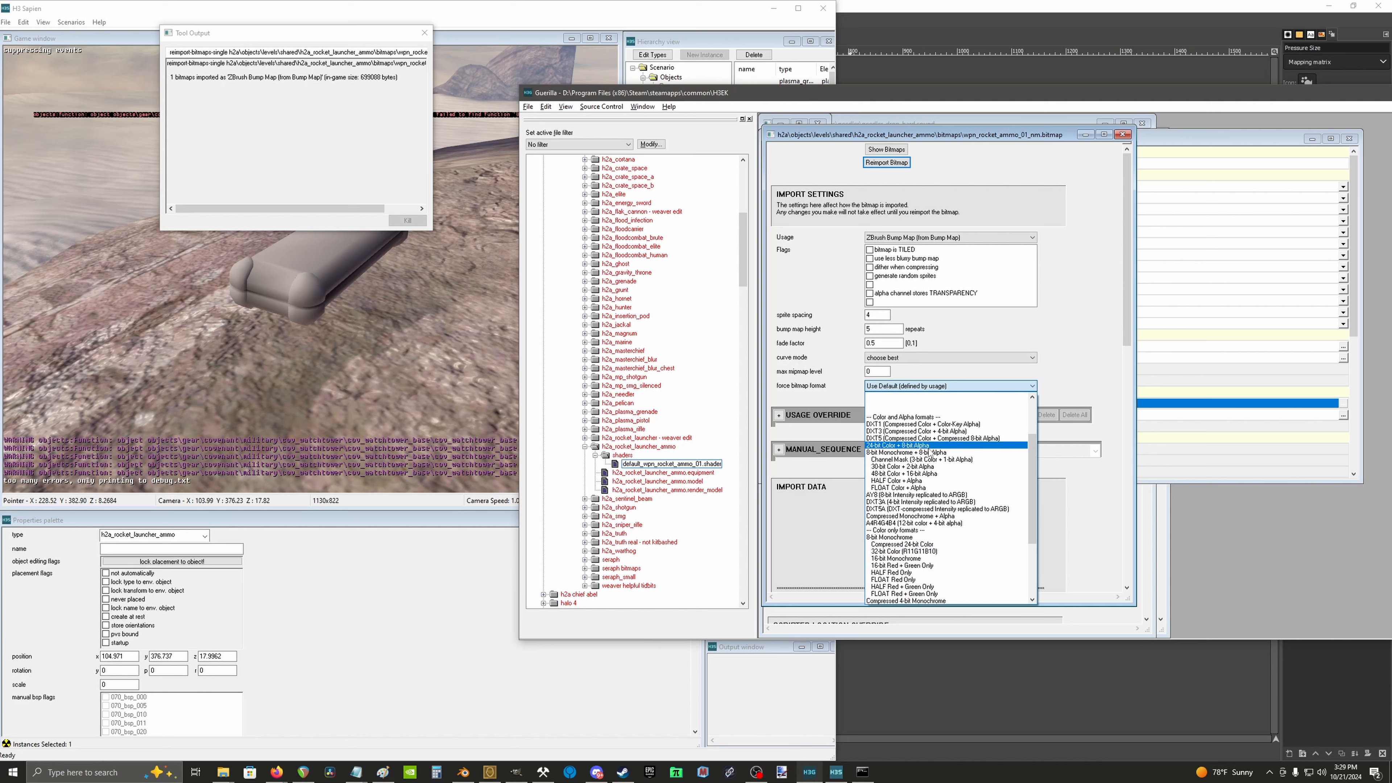
pyautogui.click(795, 350)
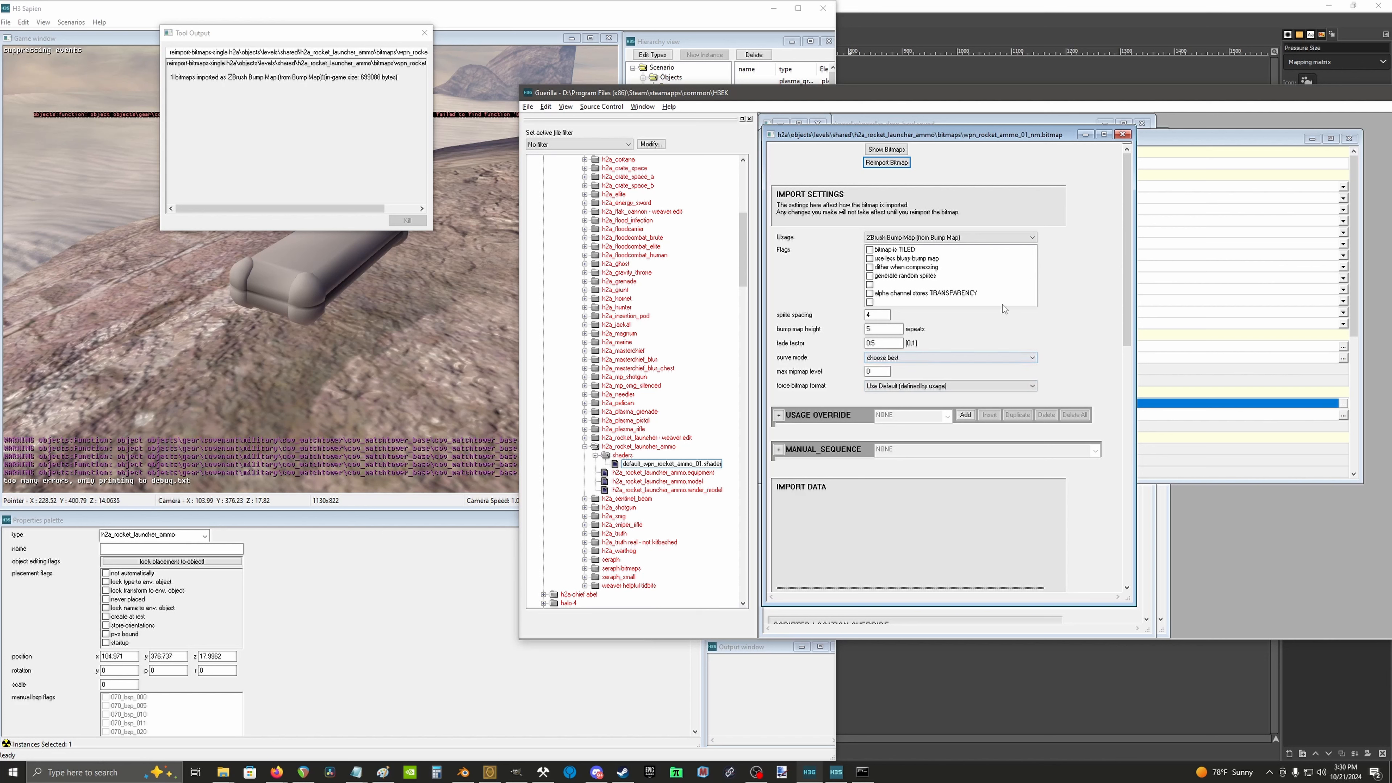
pyautogui.click(424, 33)
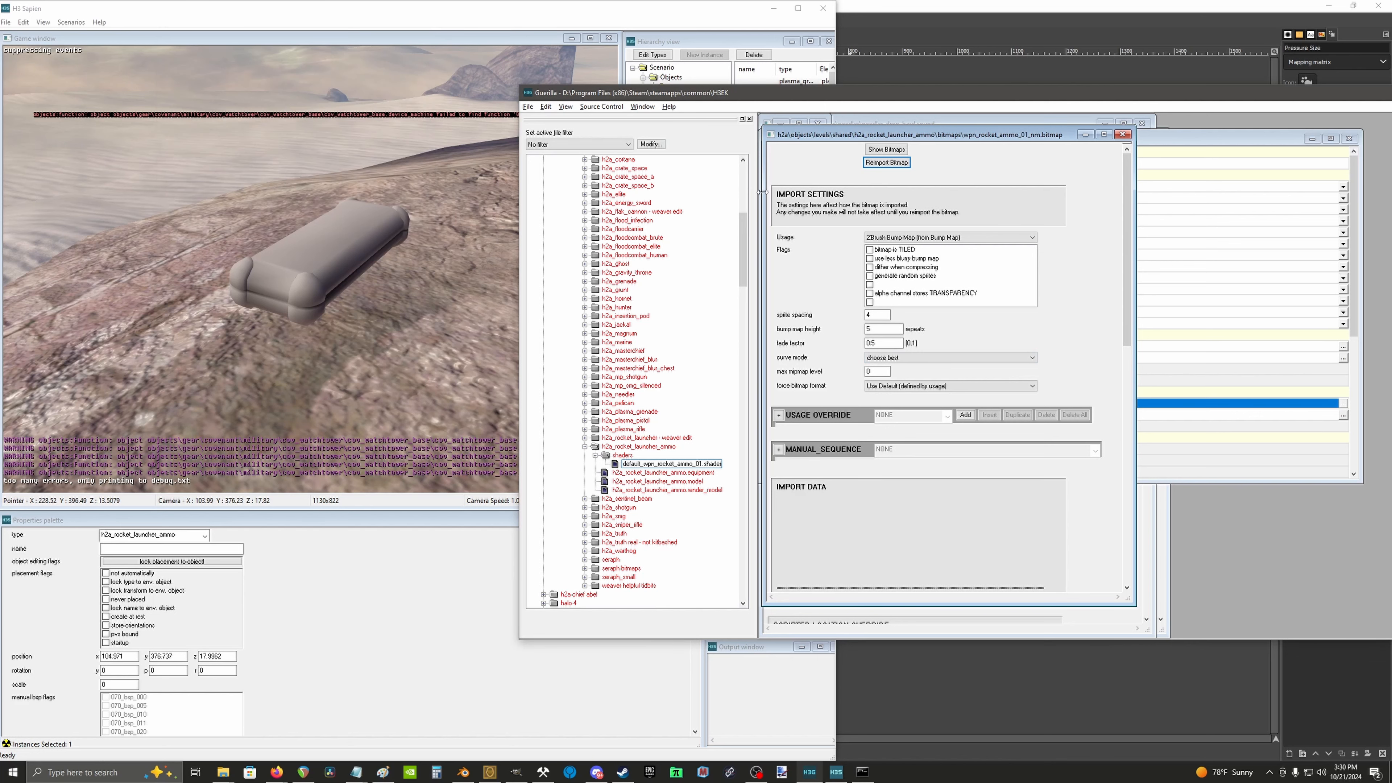
pyautogui.click(1123, 136)
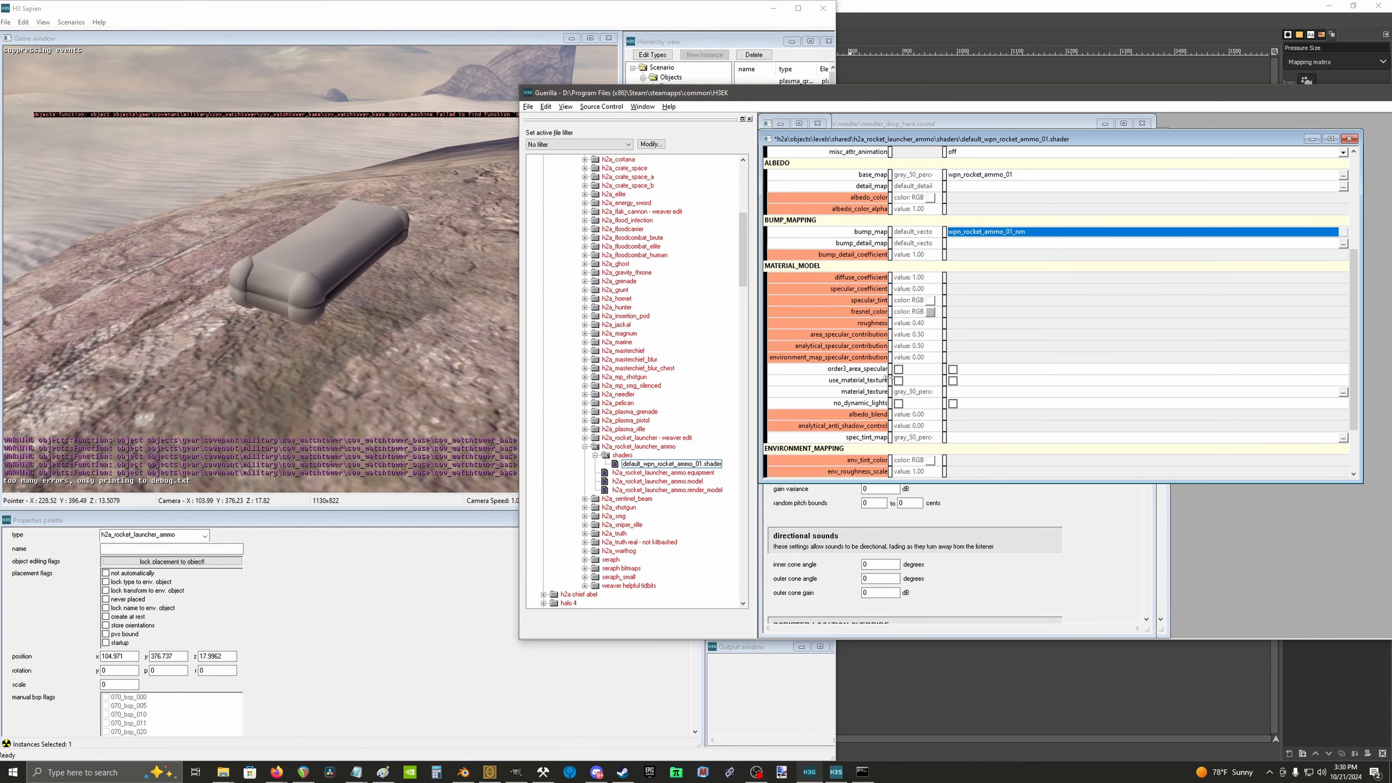
# Step: Enable order3_area_specular and use_material_texture in the shader's material model parameters
pyautogui.click(953, 369)
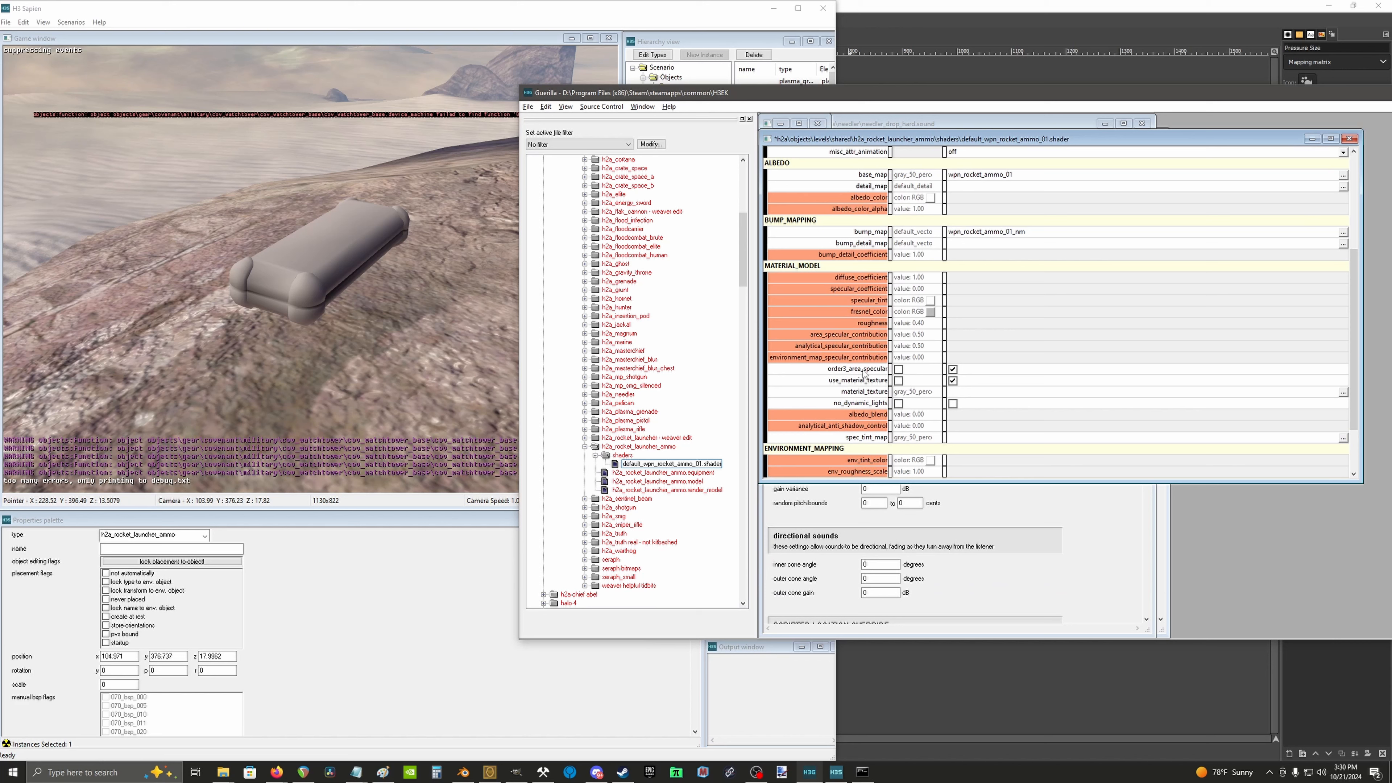
pyautogui.click(953, 369)
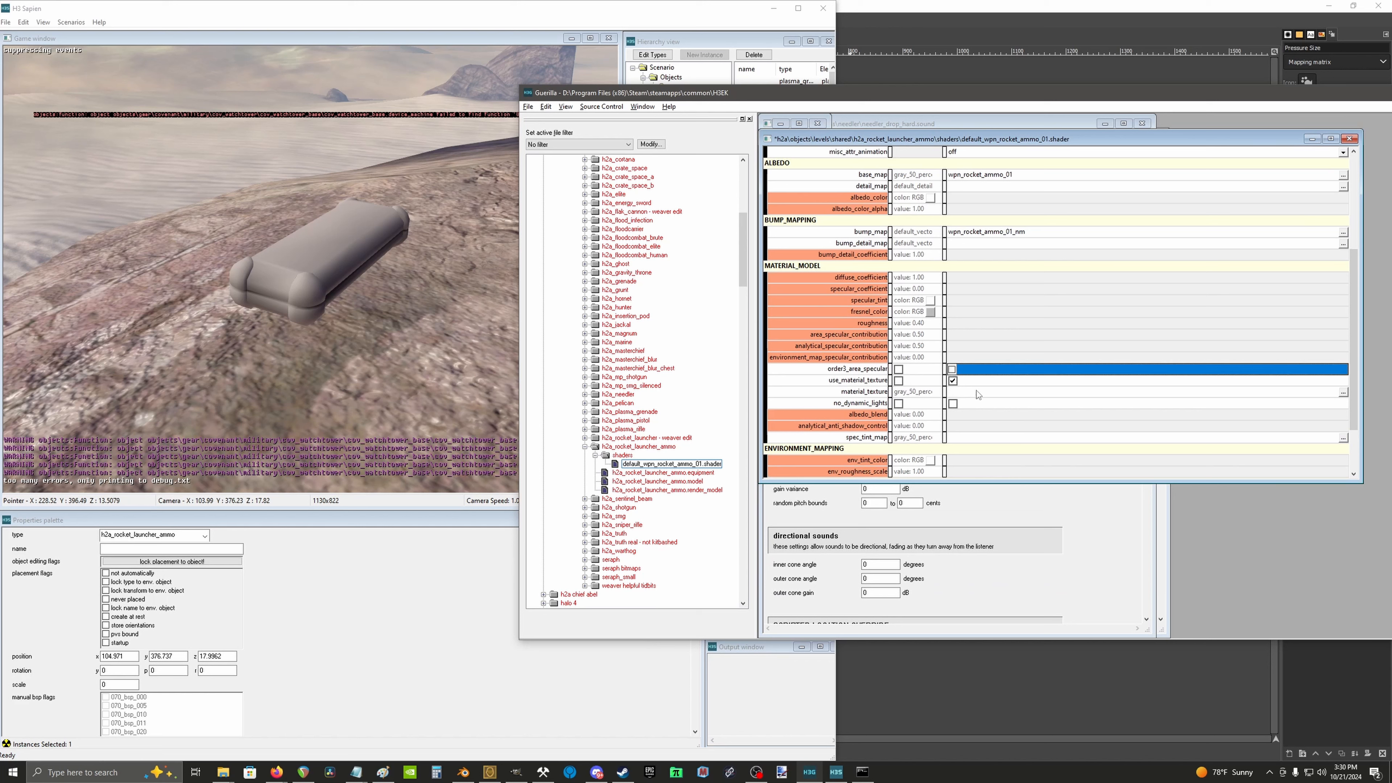
pyautogui.click(953, 381)
pyautogui.click(954, 382)
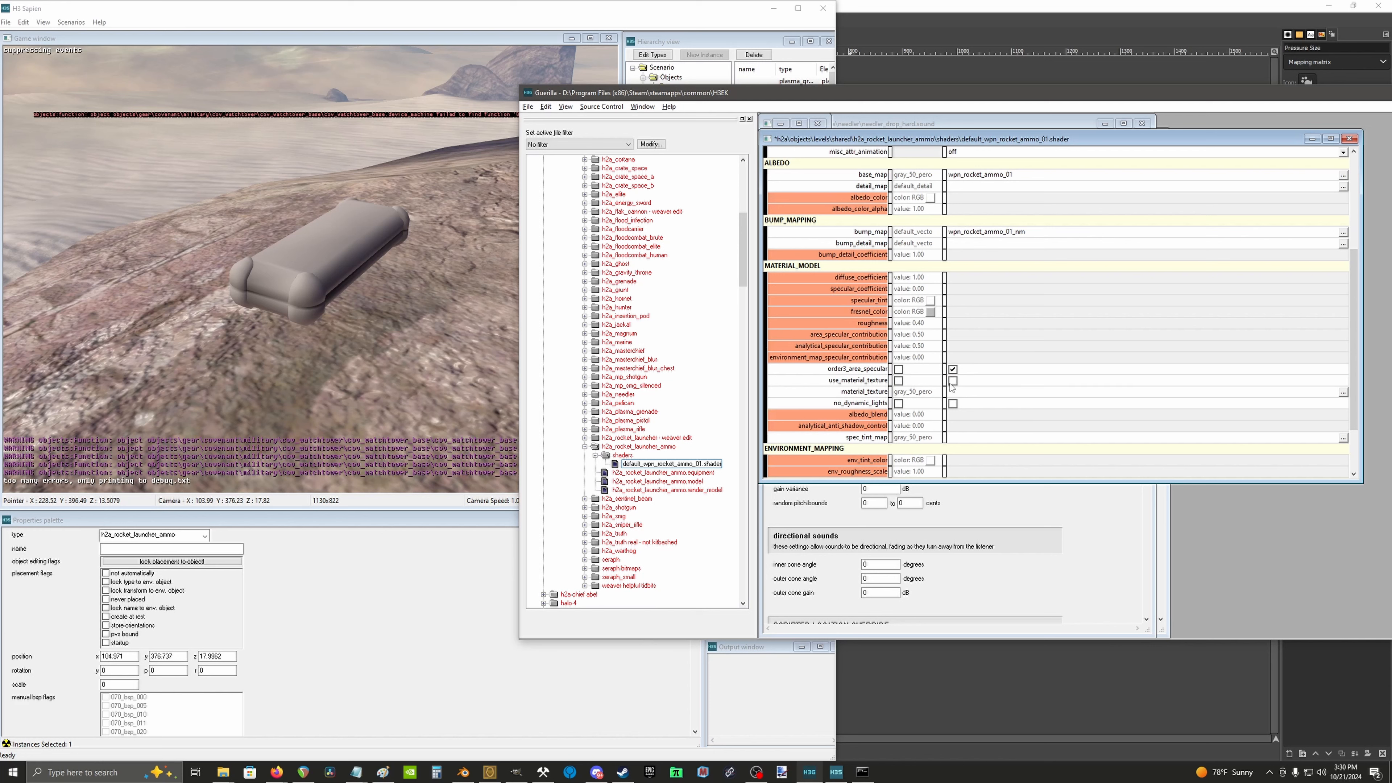
# Step: Assign rocket_launcher_ammo_control as the material_texture and rocket_launger_ammo_spec as the spec_tint_map, and save the shader
pyautogui.click(1343, 392)
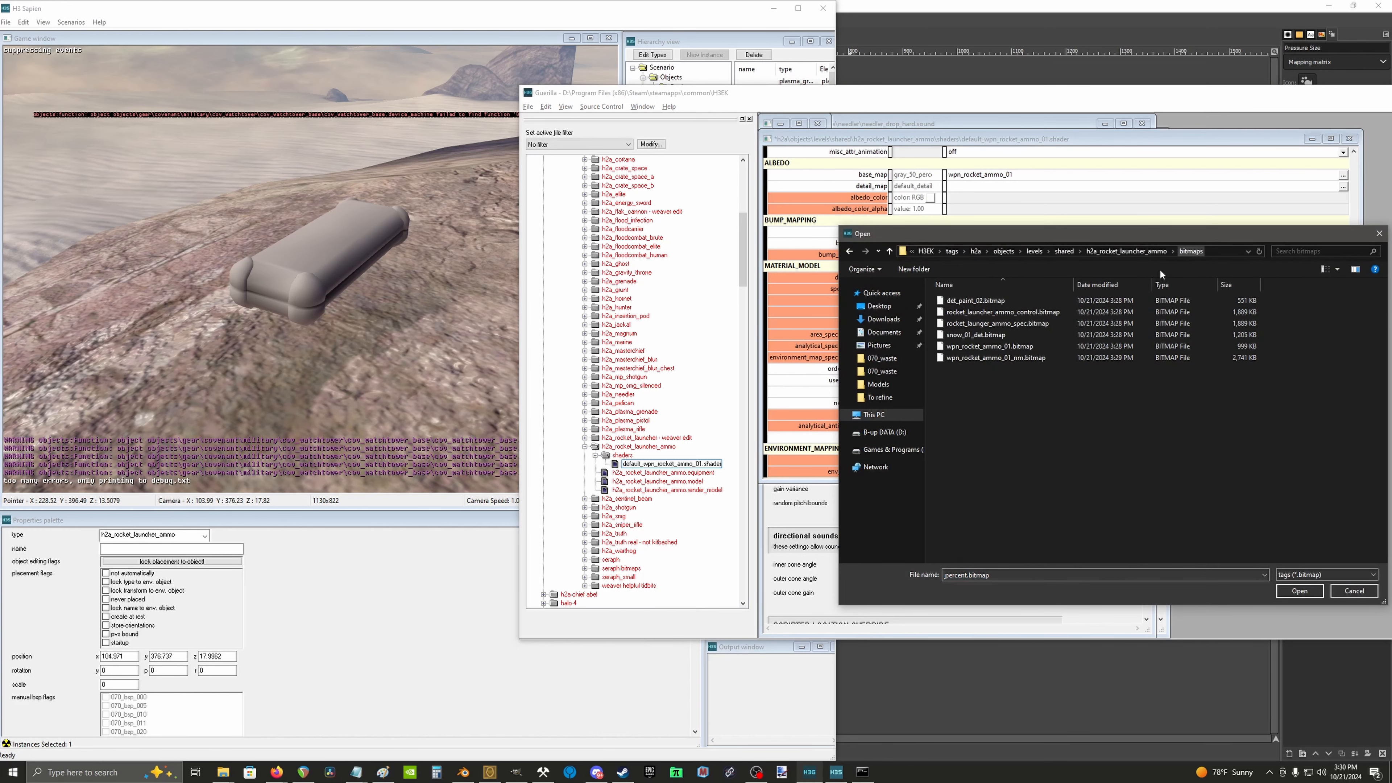
pyautogui.doubleClick(1041, 313)
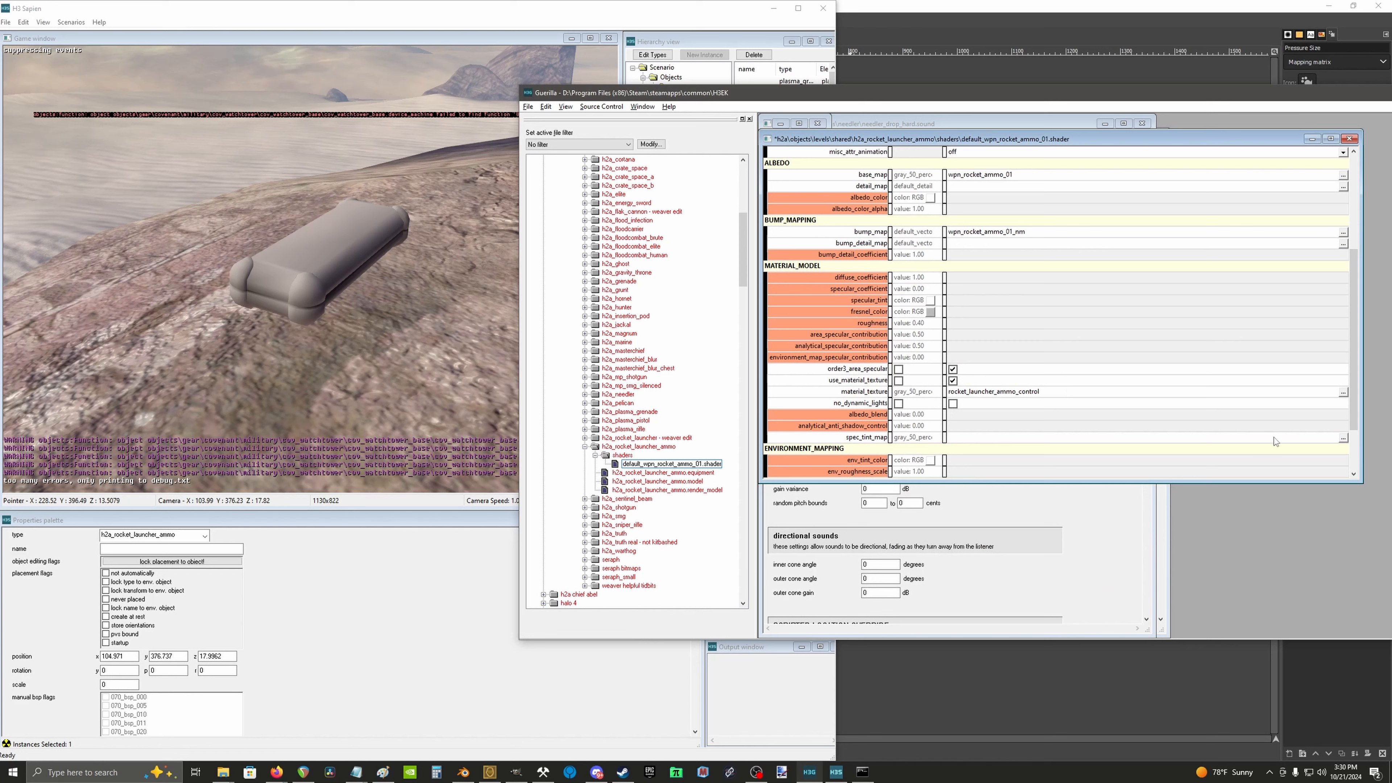
pyautogui.click(1343, 437)
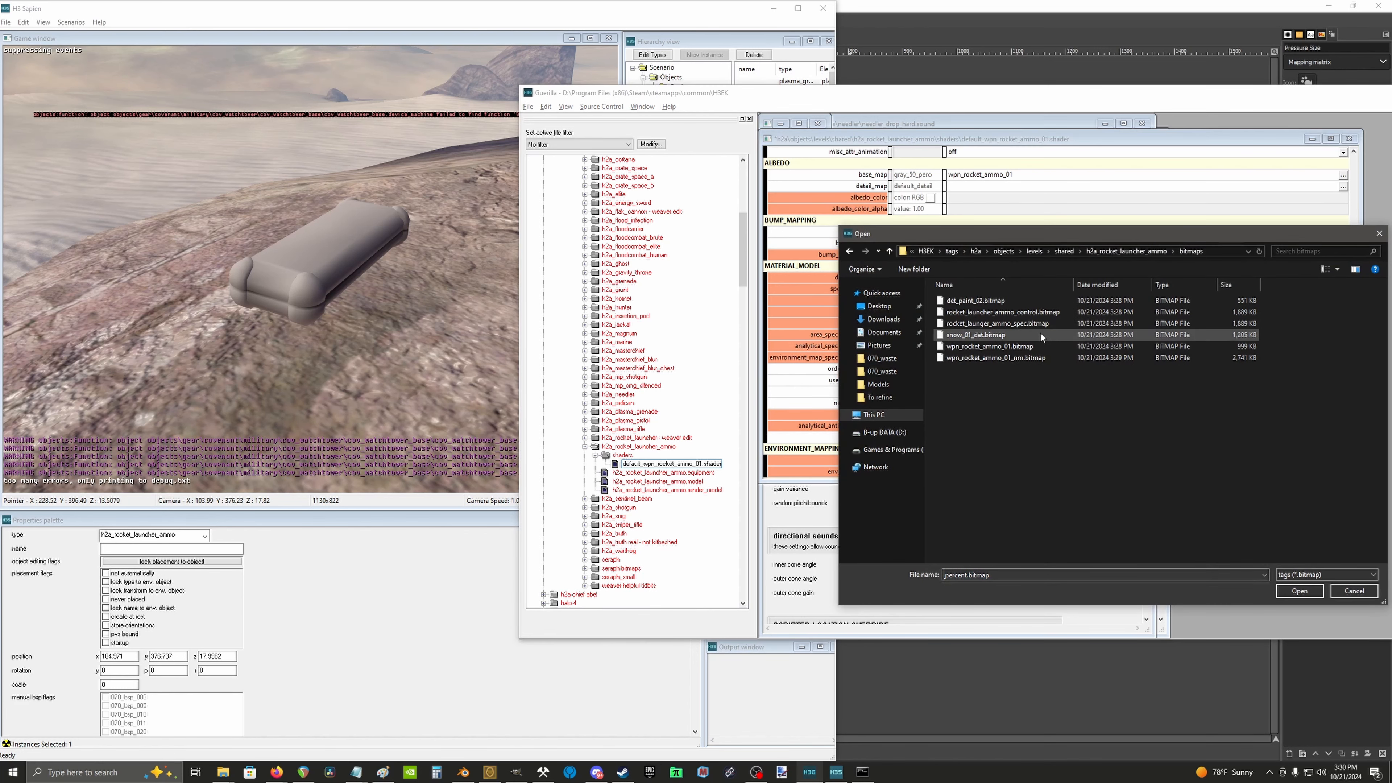
pyautogui.doubleClick(1026, 323)
pyautogui.hotkey('ctrl', 's')
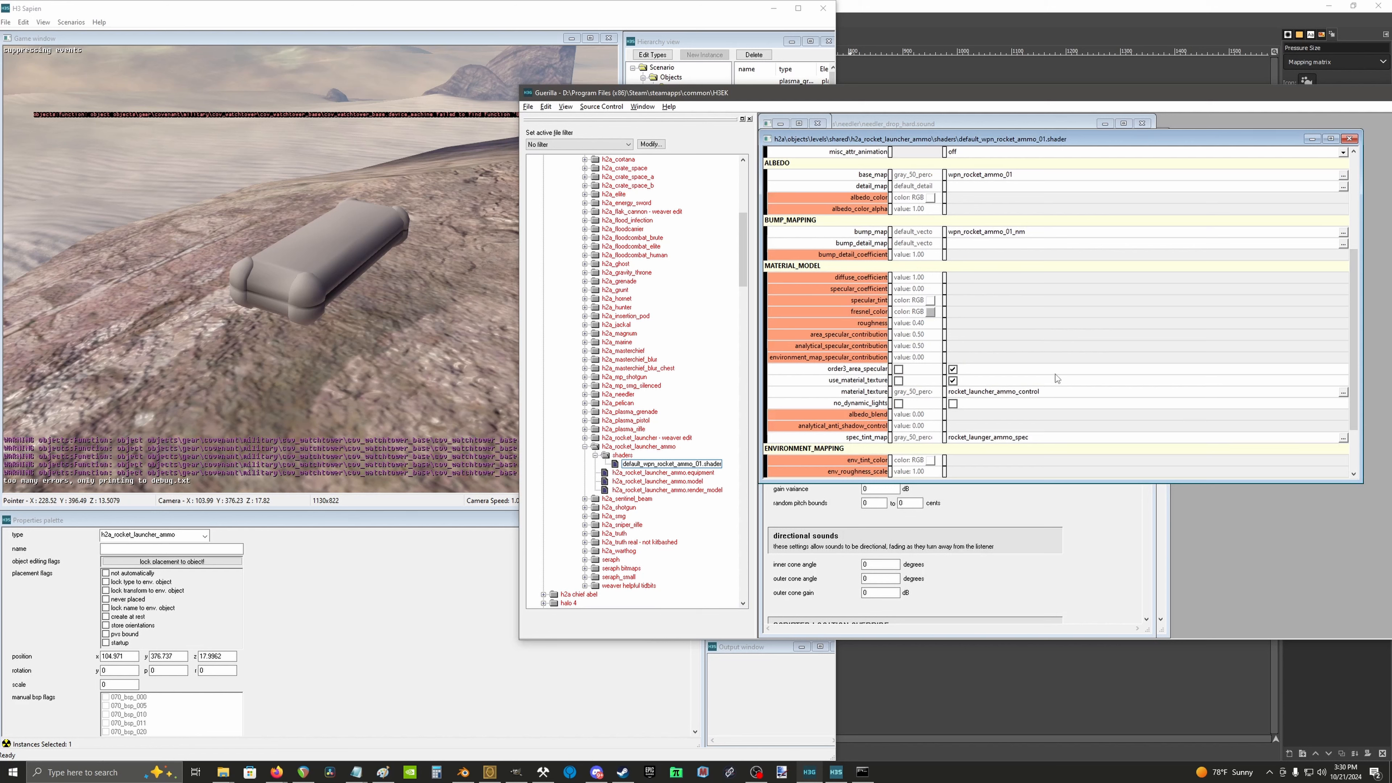
pyautogui.scroll(5, 1000, 333)
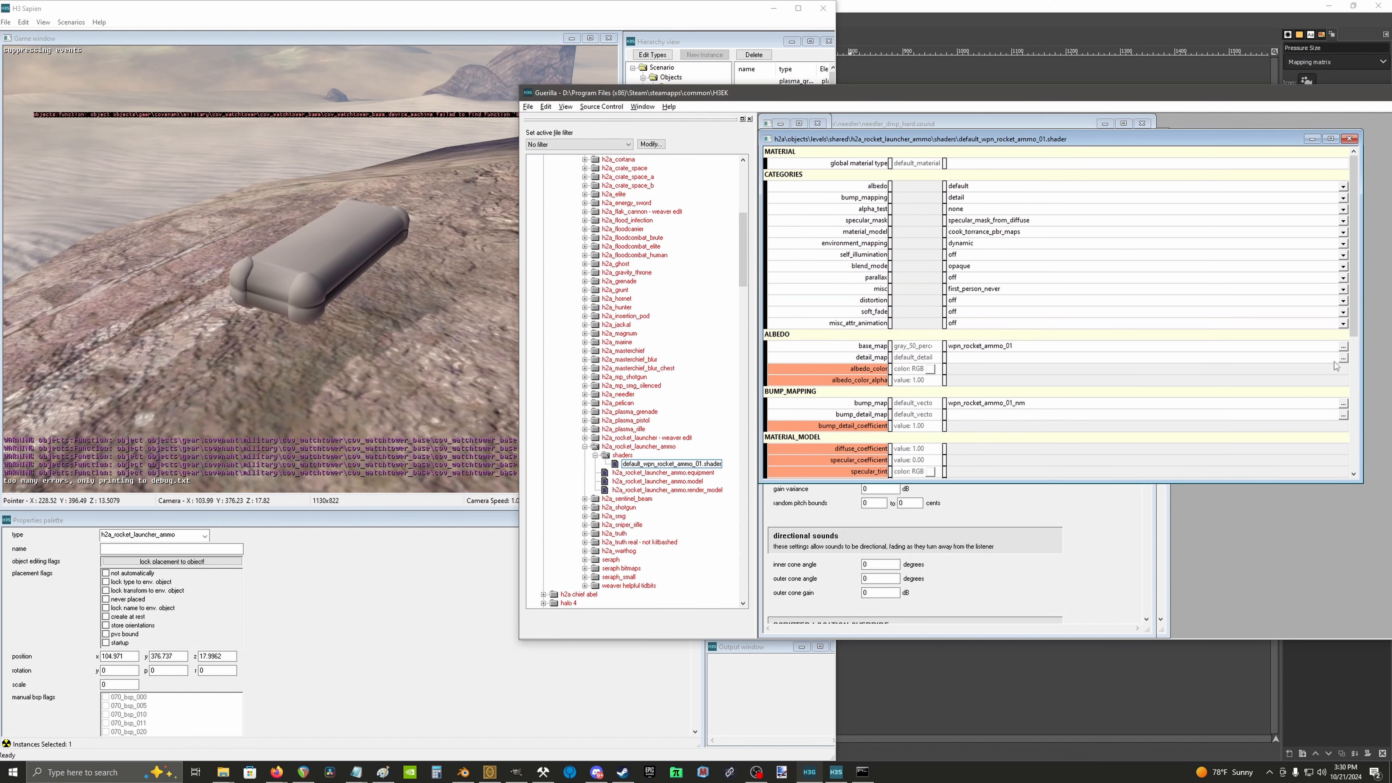
# Step: Try the snow_01_det bitmap as the shader's detail_map and preview its image in the bitmap tag
pyautogui.click(1343, 358)
pyautogui.click(1214, 252)
pyautogui.hotkey('ctrl', 'v')
pyautogui.press('Return')
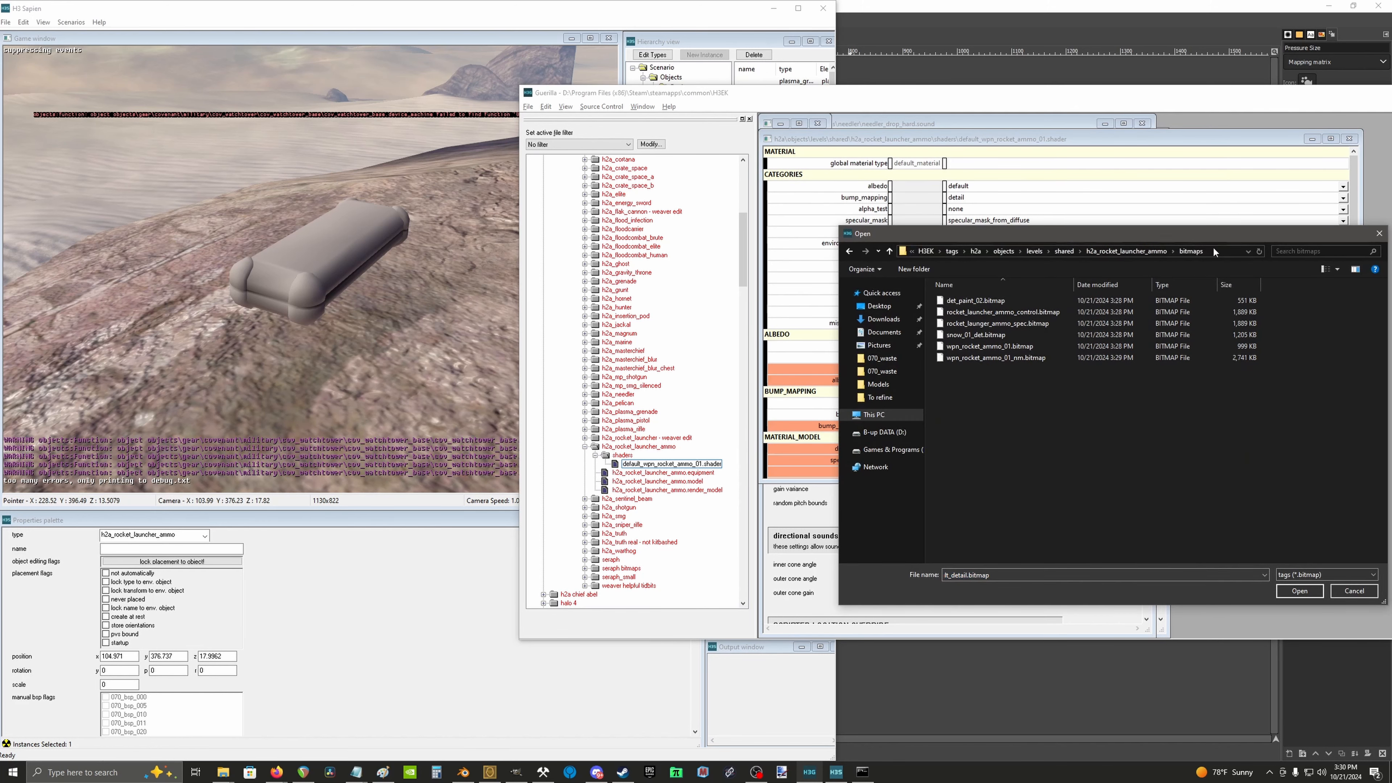
pyautogui.doubleClick(999, 335)
pyautogui.hotkey('alt', 'Tab')
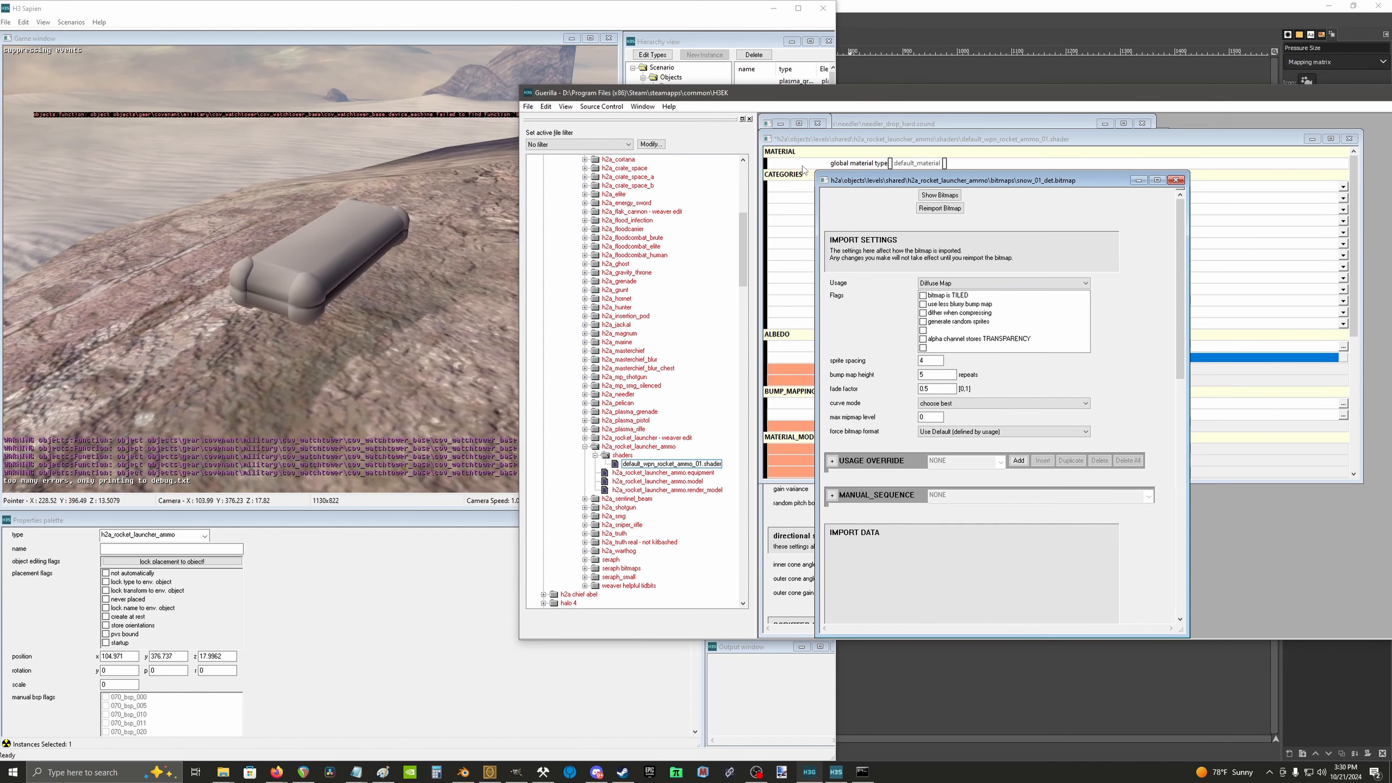
pyautogui.click(939, 195)
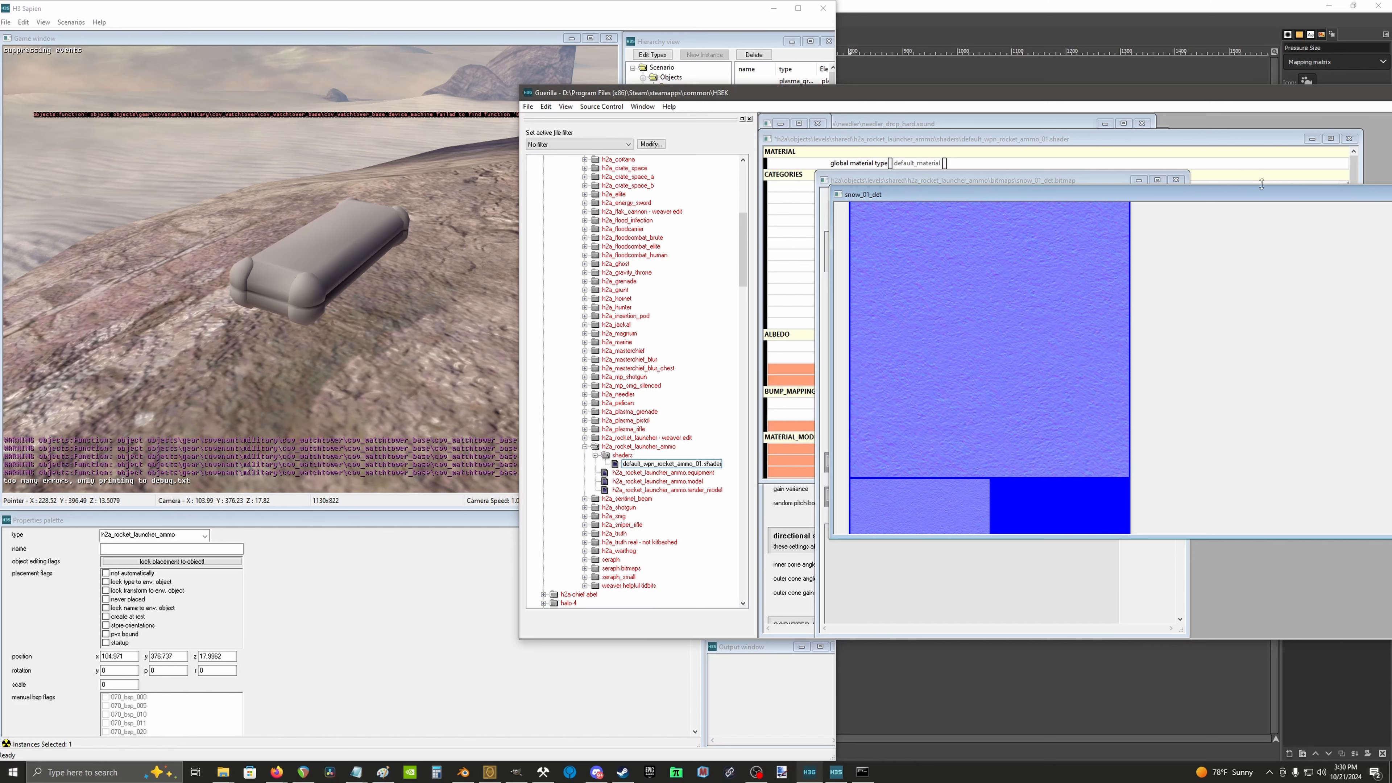
pyautogui.moveTo(1161, 220); pyautogui.dragTo(1010, 225)
pyautogui.click(1092, 225)
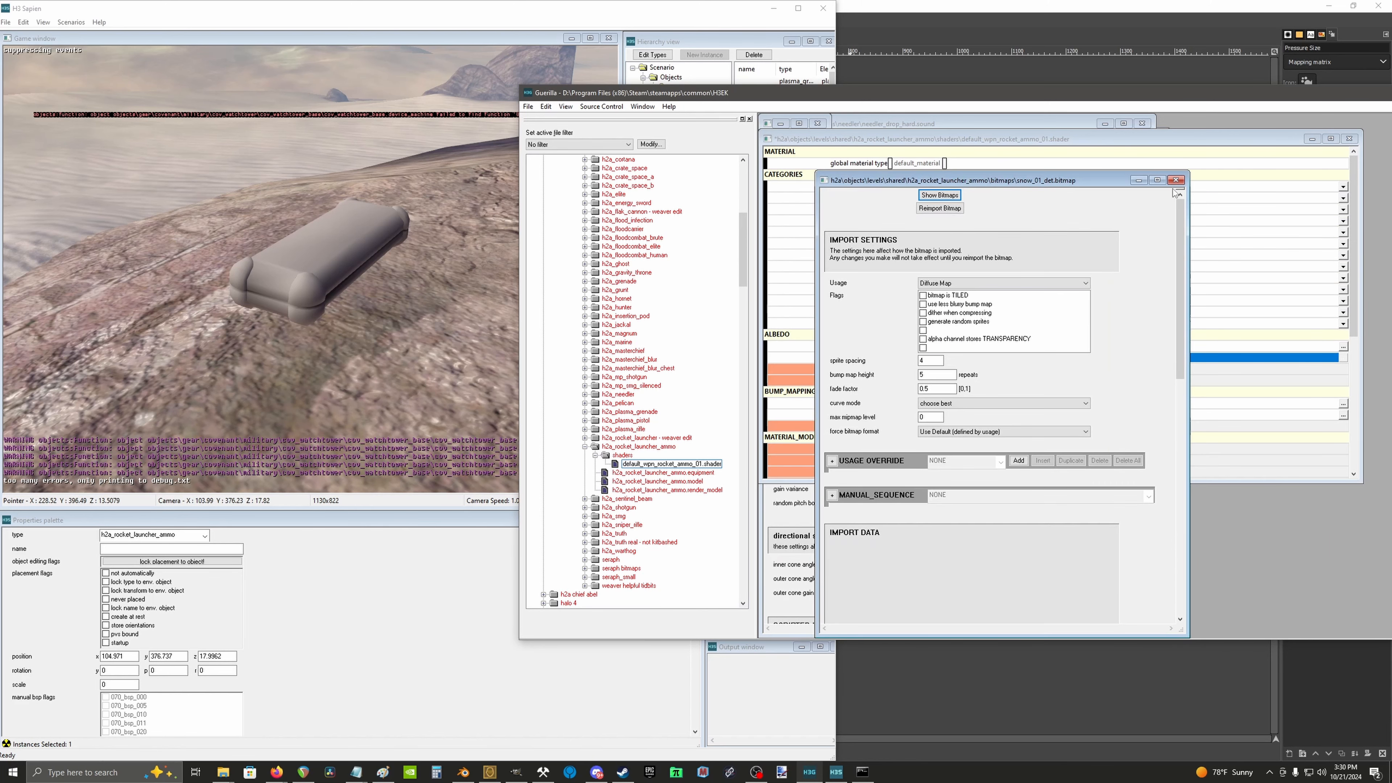
pyautogui.click(1176, 180)
# Step: Assign det_paint_02 as the shader's detail_map and snow_01_det as its bump_detail_map
pyautogui.click(1343, 357)
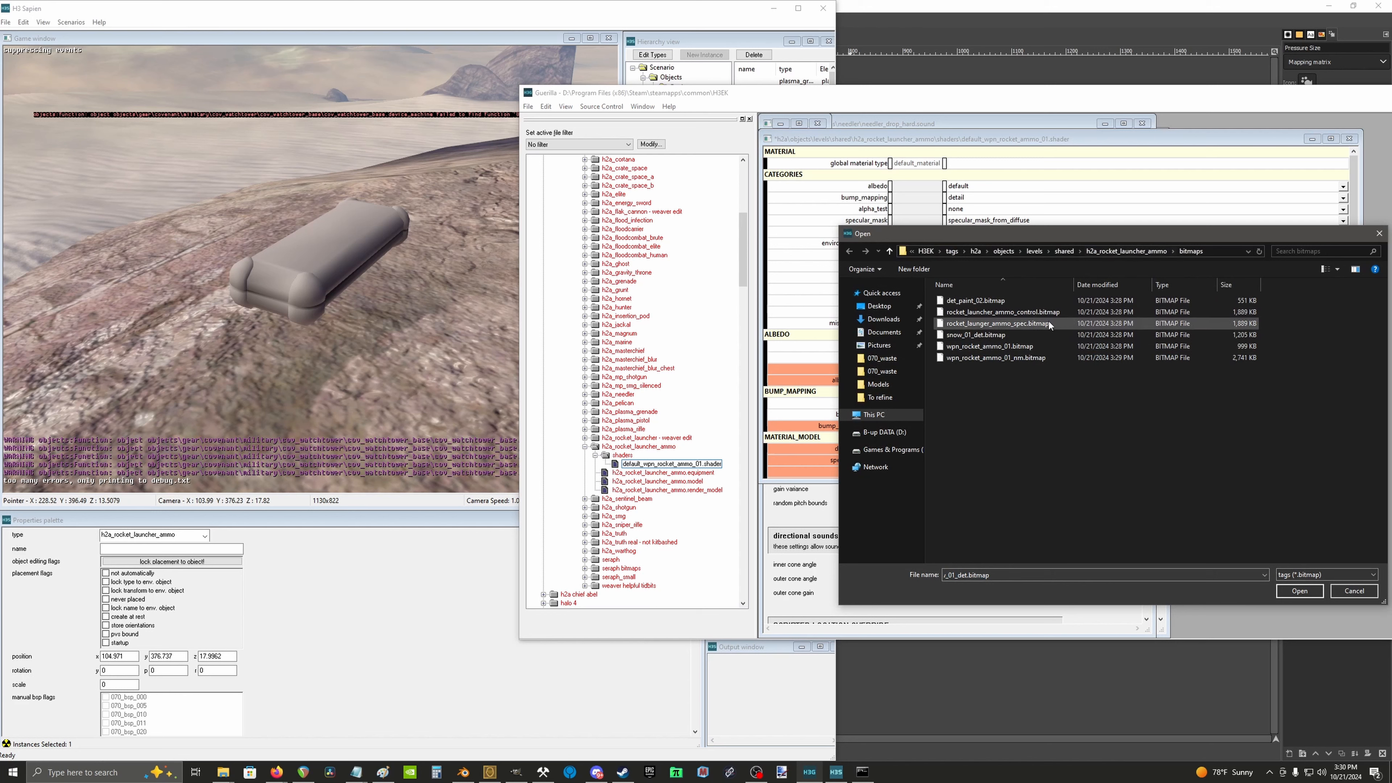
pyautogui.doubleClick(972, 302)
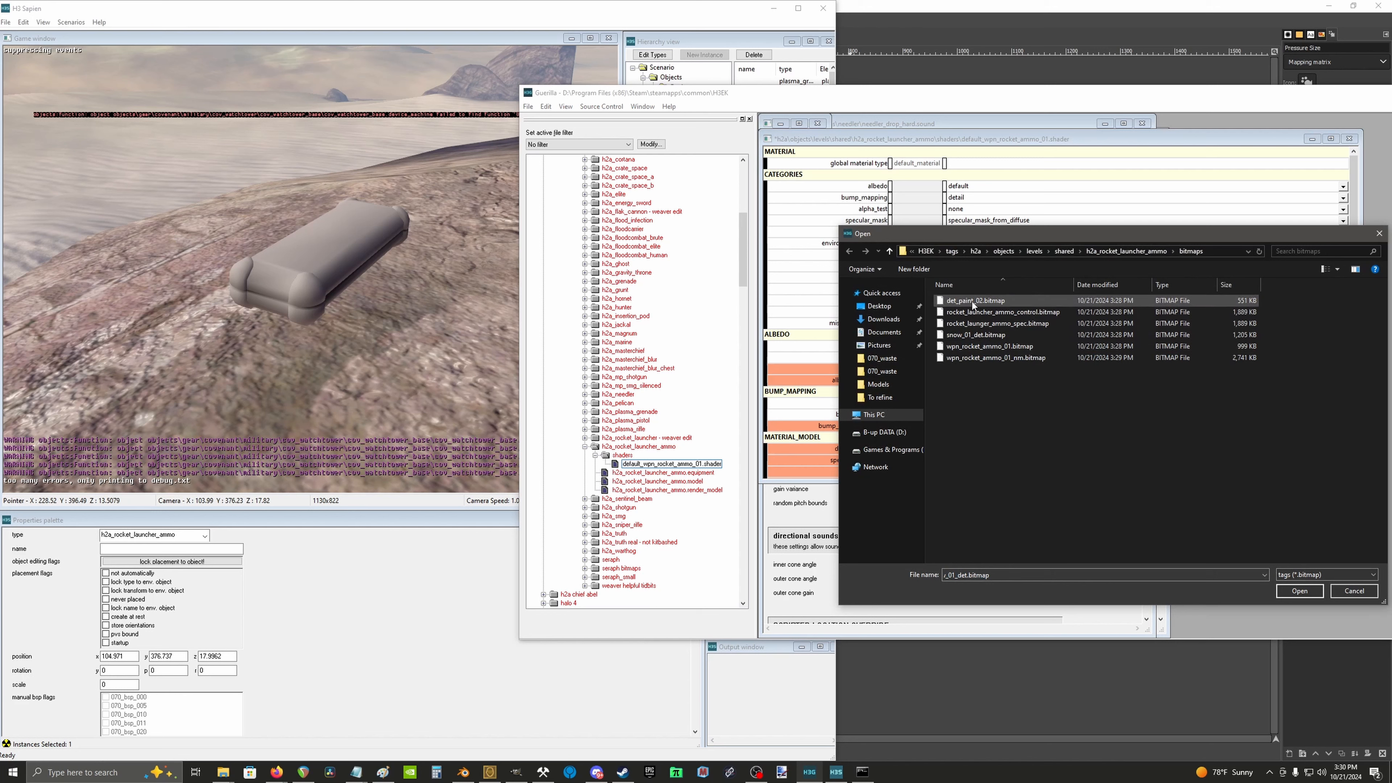
pyautogui.click(1344, 415)
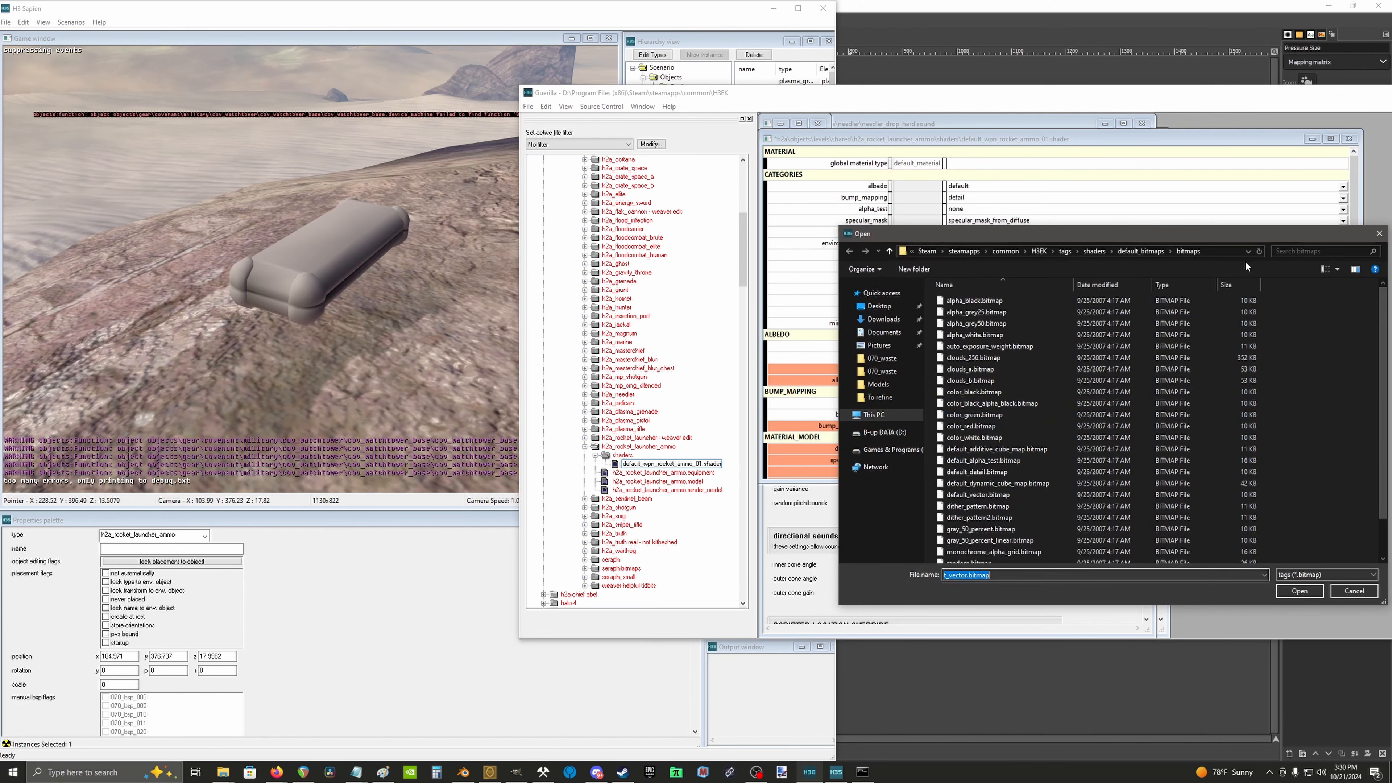
pyautogui.click(1221, 253)
pyautogui.press('Return')
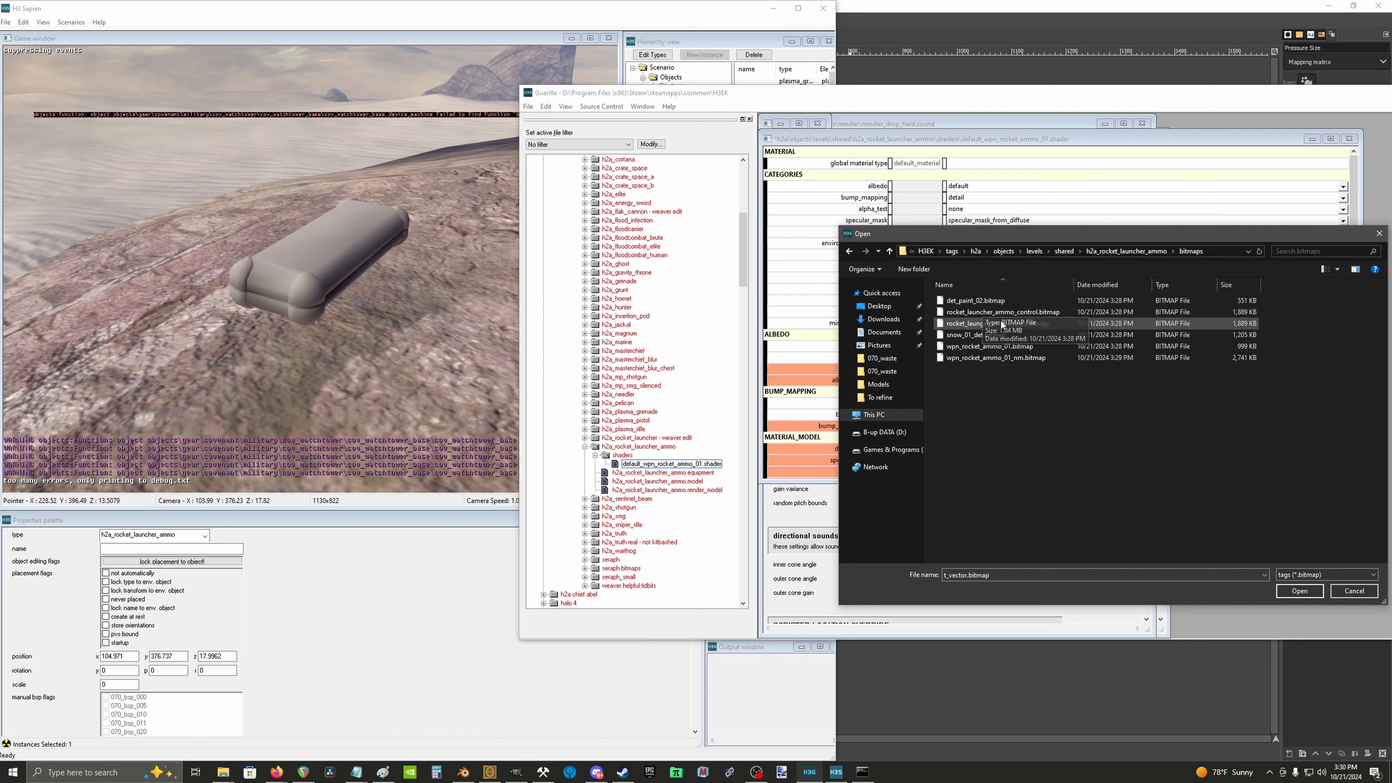
pyautogui.doubleClick(974, 335)
# Step: Open the snow_01_det bitmap tag, set its usage to ZBrush Bump Map (from Bump Map), reimport it, and close the tag
pyautogui.doubleClick(976, 415)
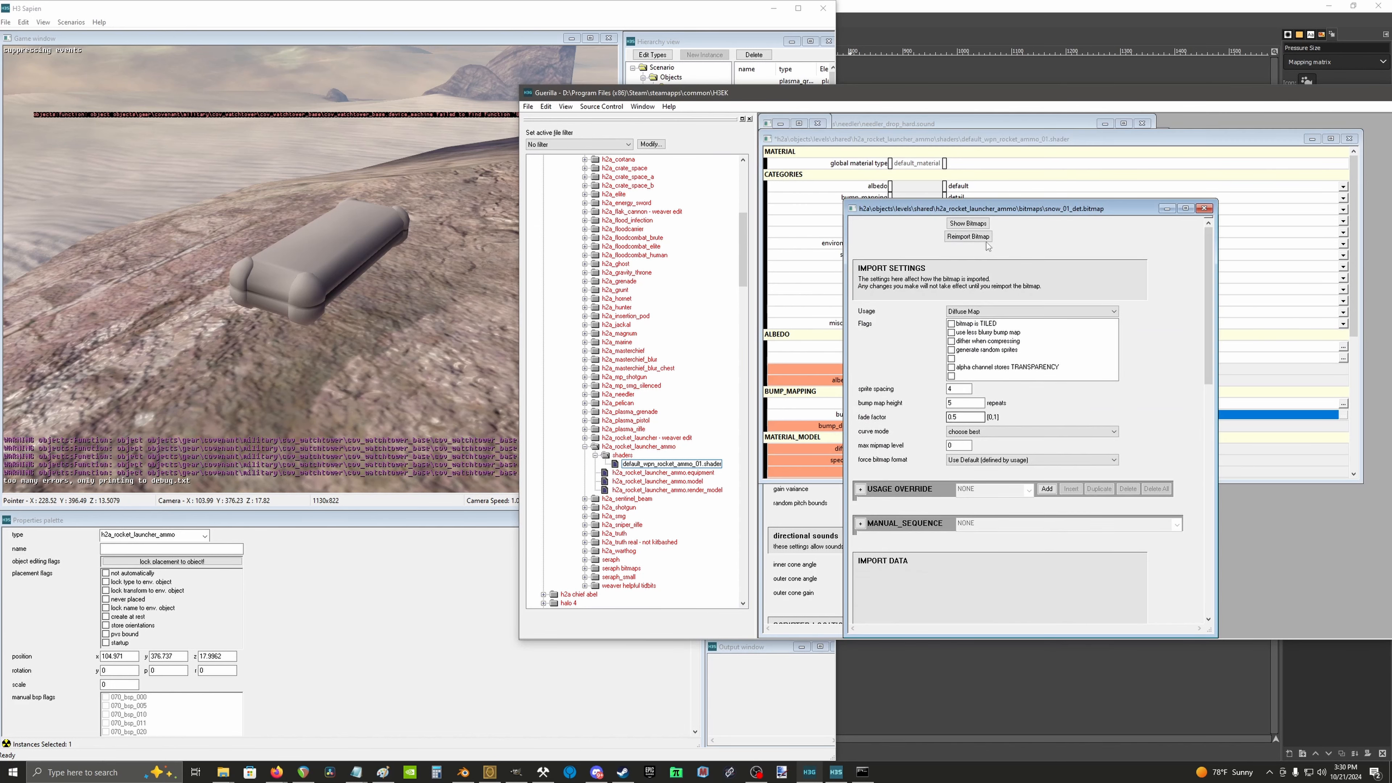
pyautogui.click(978, 312)
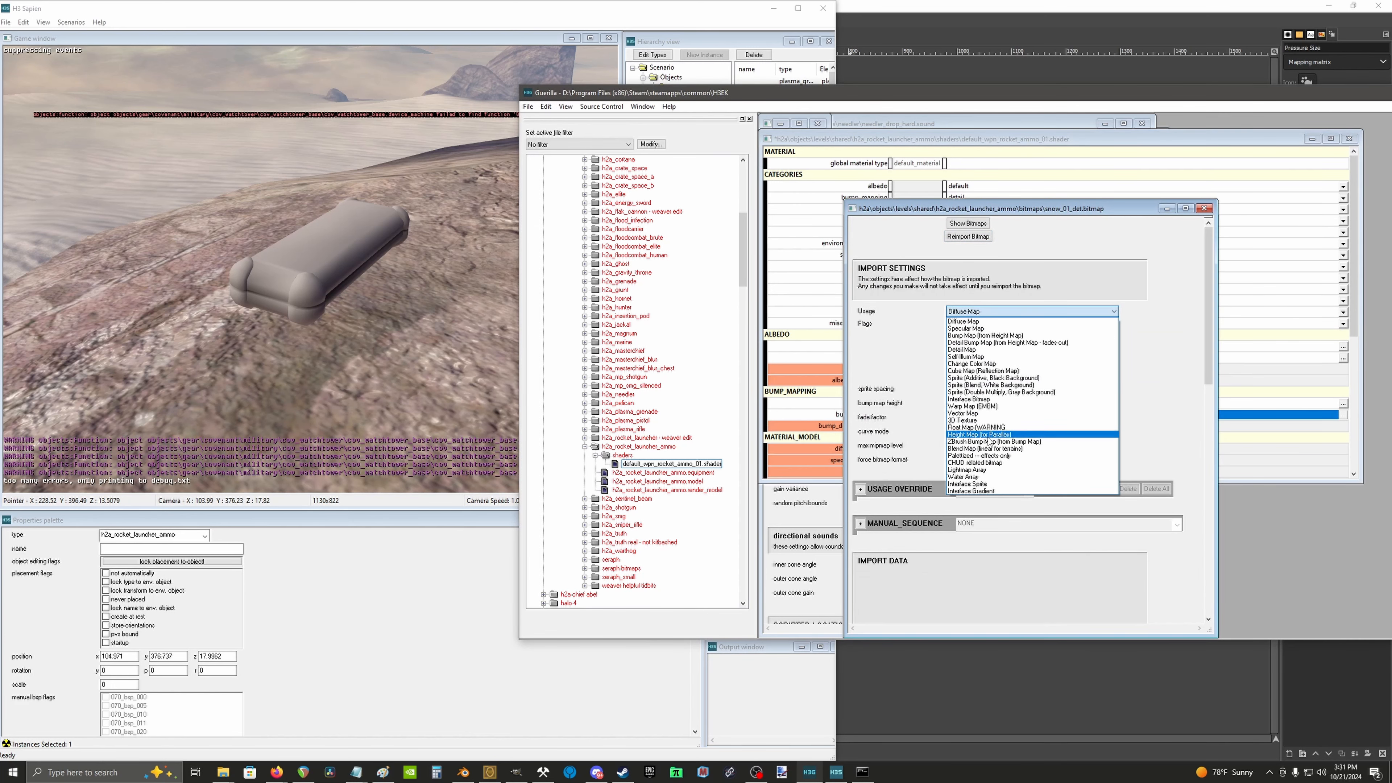
pyautogui.click(989, 444)
pyautogui.click(968, 236)
pyautogui.click(1205, 208)
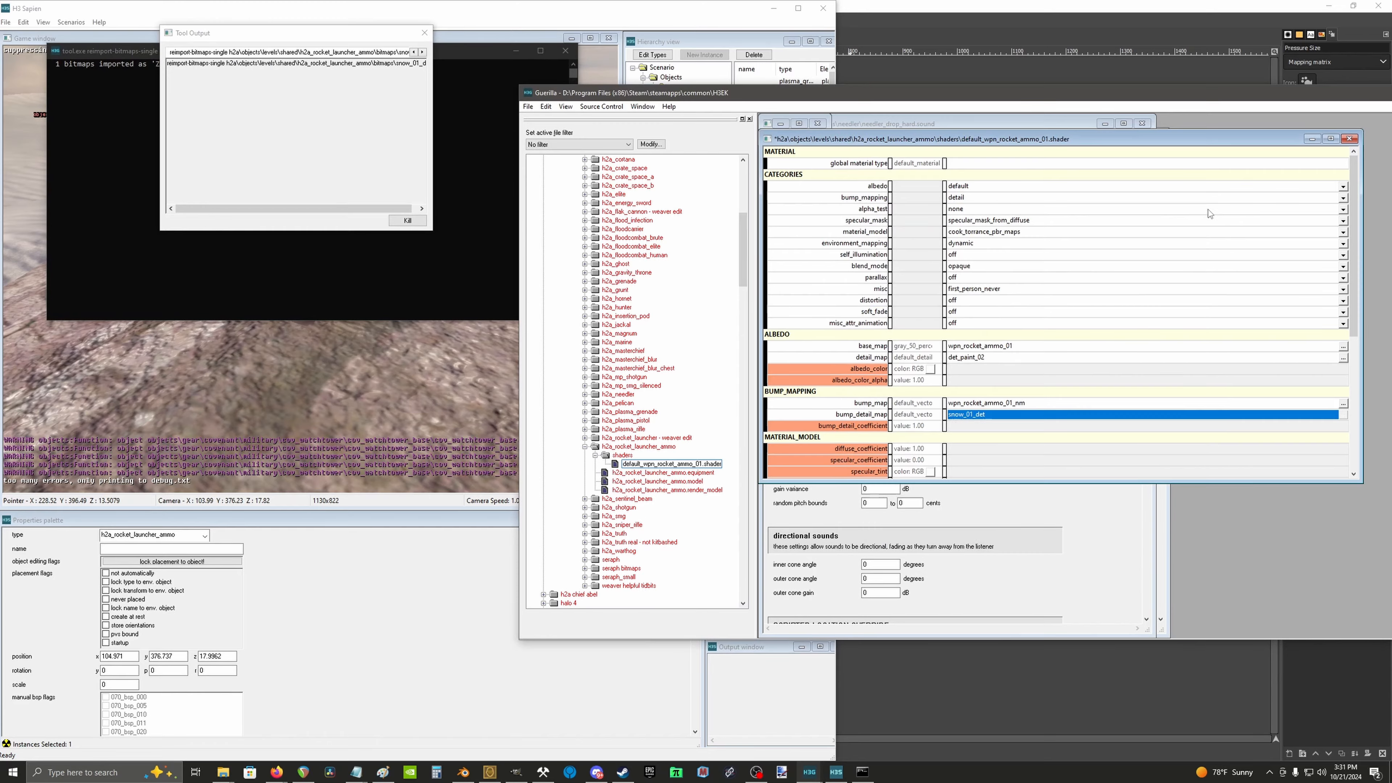
# Step: Save the shader and inspect the textured ammo case up close in Sapien
pyautogui.click(373, 321)
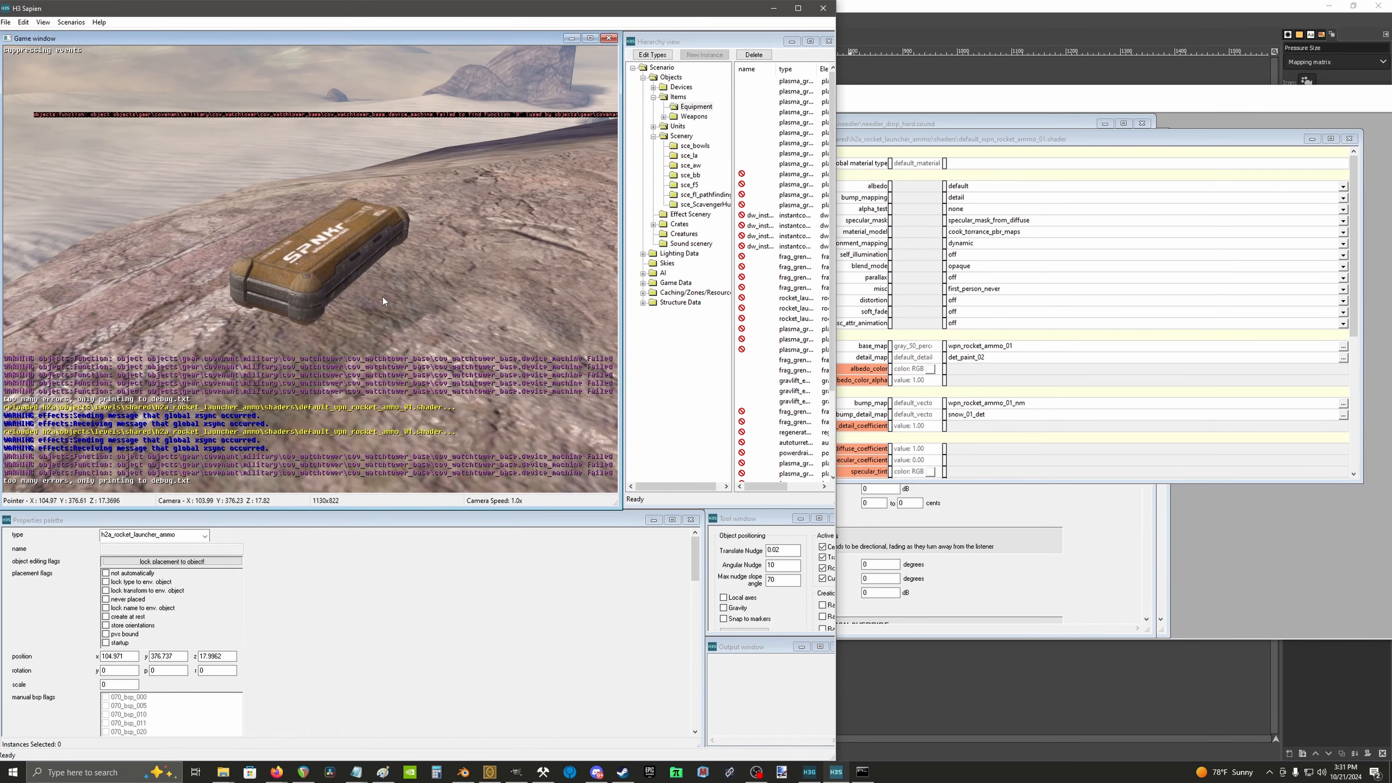
pyautogui.moveTo(383, 297); pyautogui.dragTo(373, 345, button='middle')
pyautogui.press('w')
pyautogui.press('w')
pyautogui.press('d')
# Step: Set the shader's albedo_blend to 1 in Guerilla and save the shader
pyautogui.scroll(-7, 966, 343)
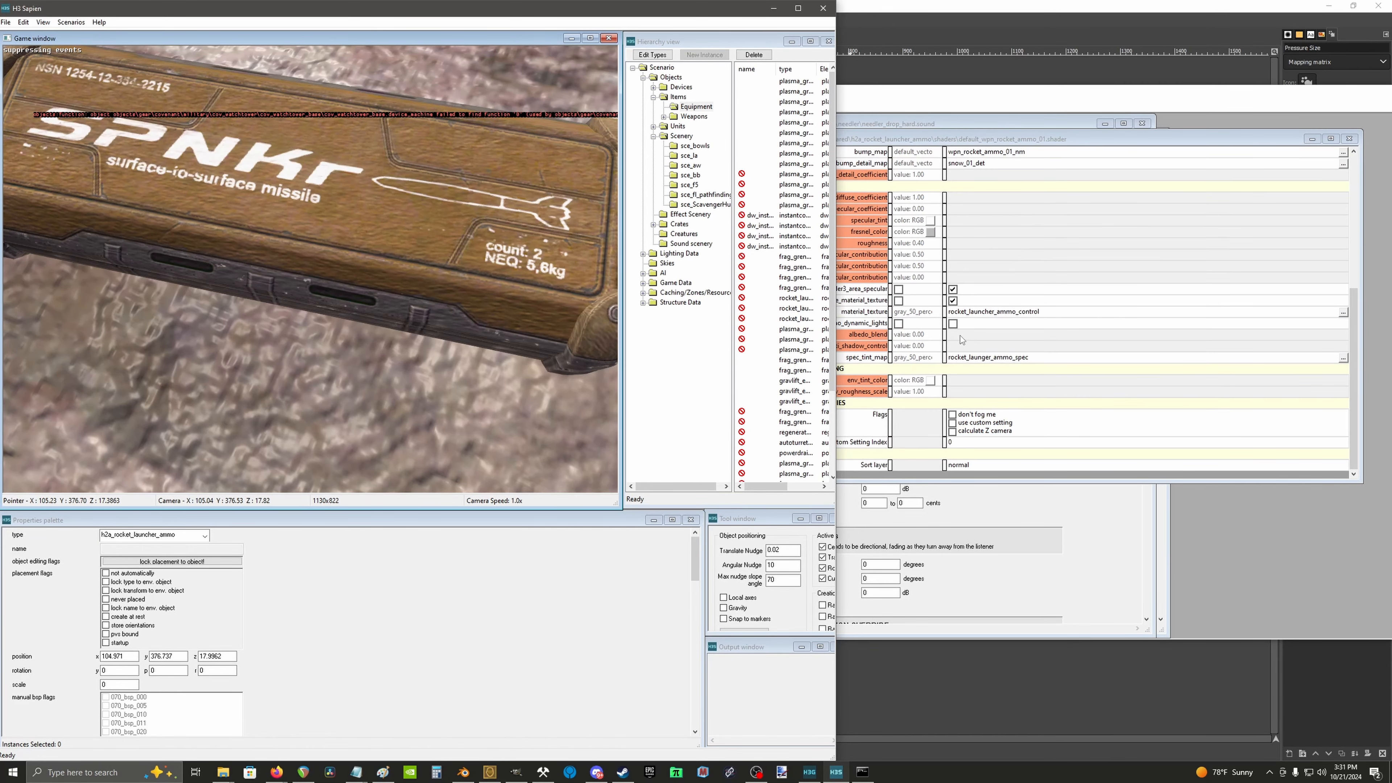
pyautogui.click(963, 336)
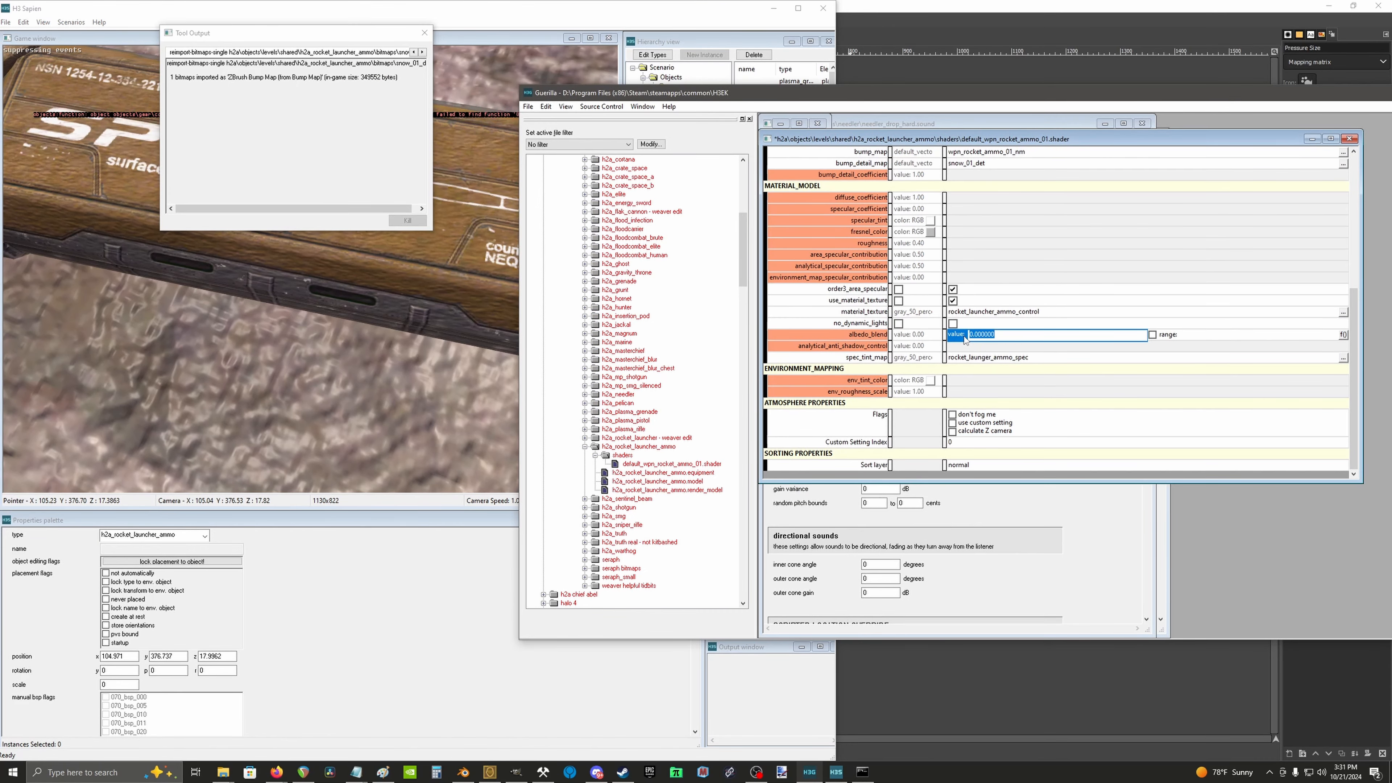
pyautogui.write('1')
pyautogui.press('Return')
pyautogui.hotkey('ctrl', 's')
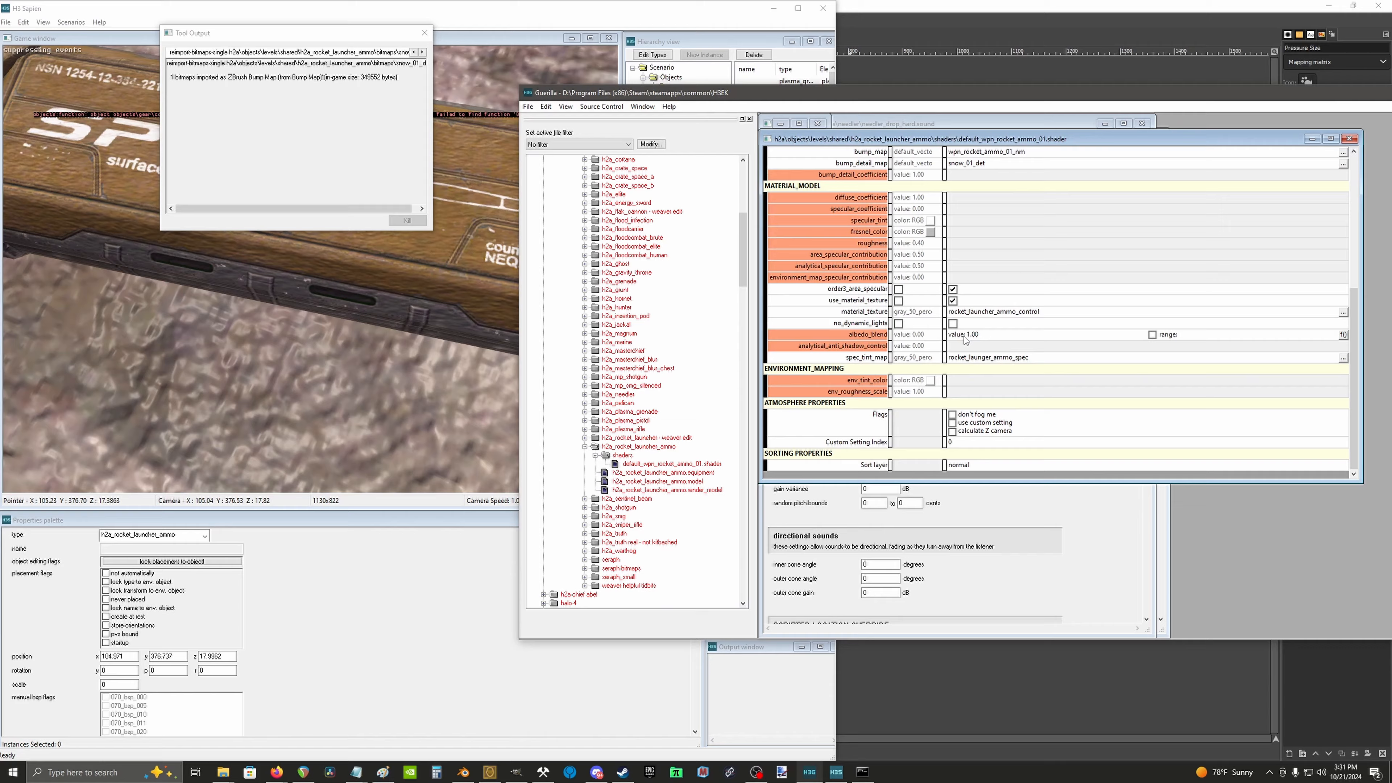
# Step: Examine the ammo case's top and sides in Sapien with the changed albedo blend
pyautogui.click(425, 337)
pyautogui.press('a')
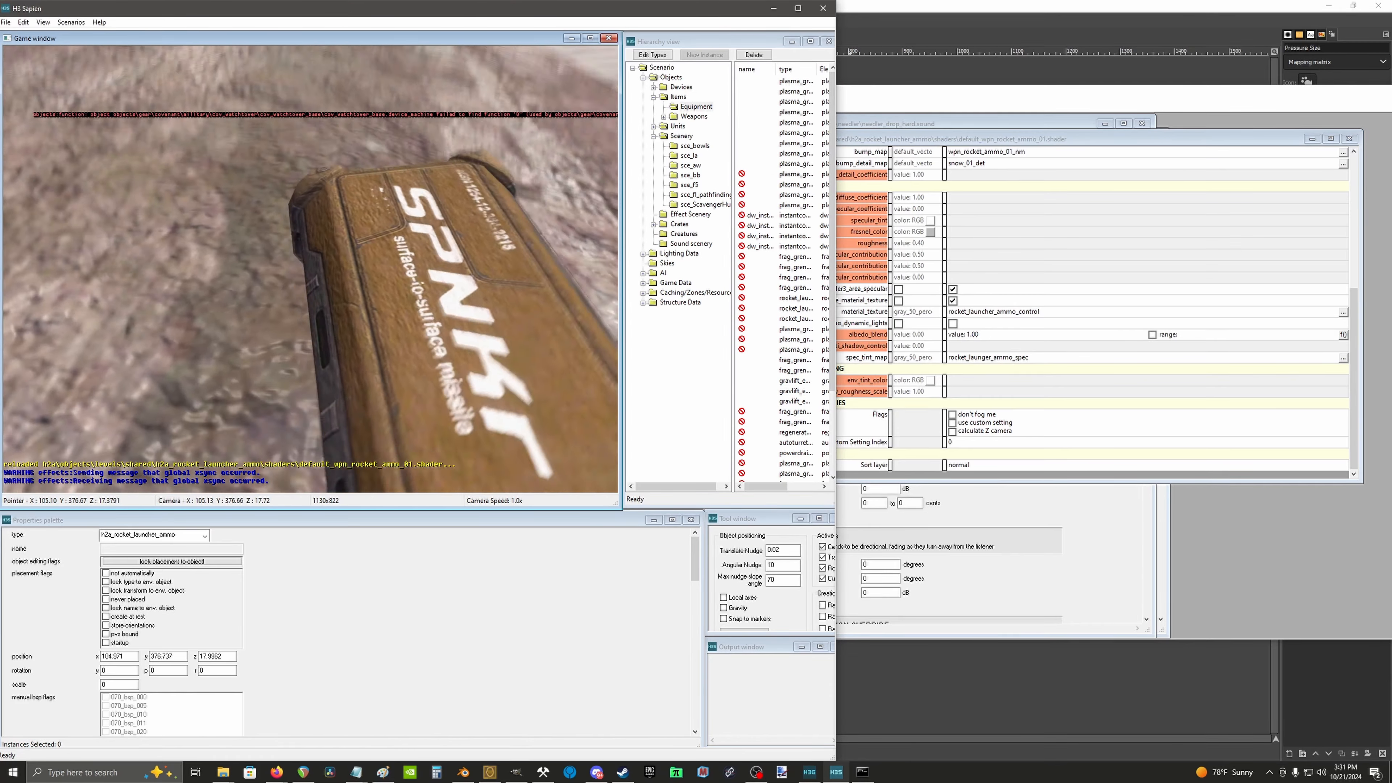
pyautogui.press('f')
pyautogui.press('s')
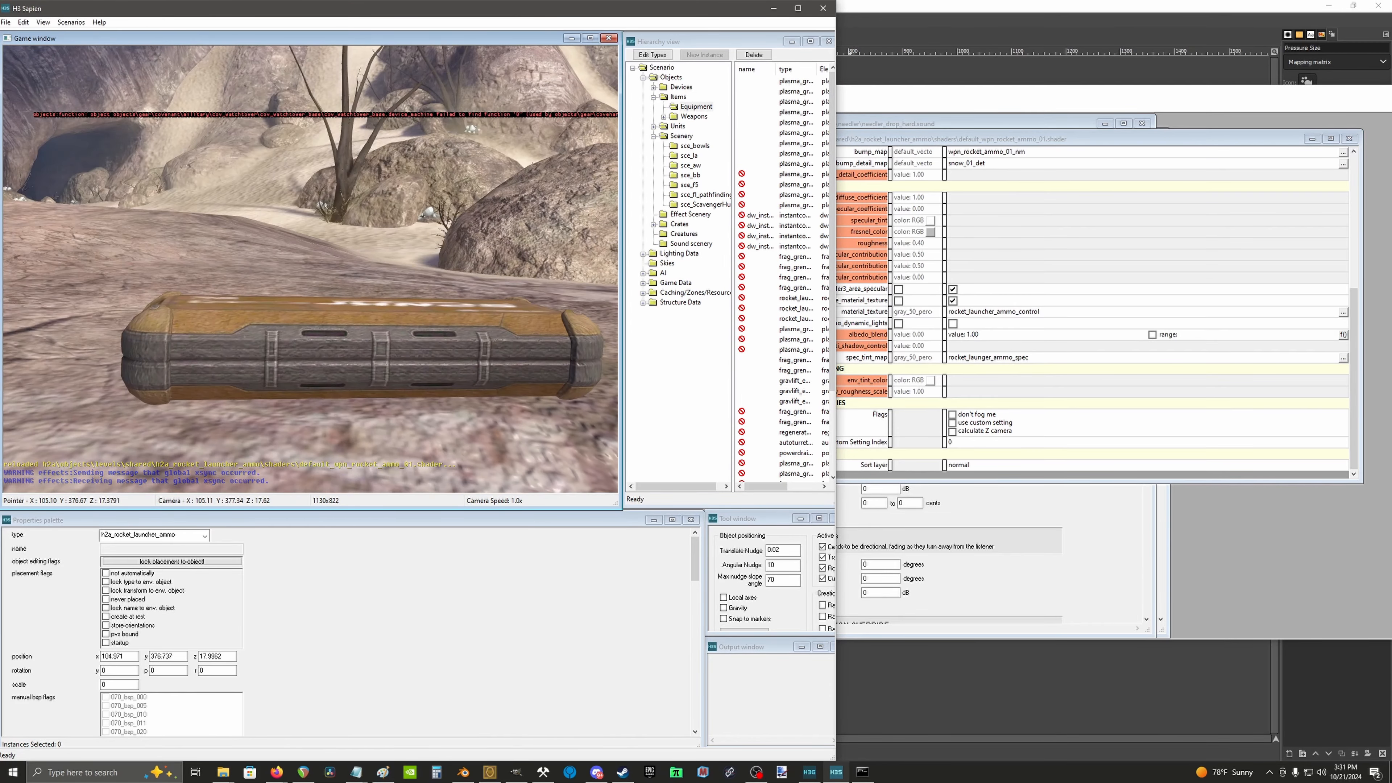
pyautogui.press('r')
pyautogui.press('w')
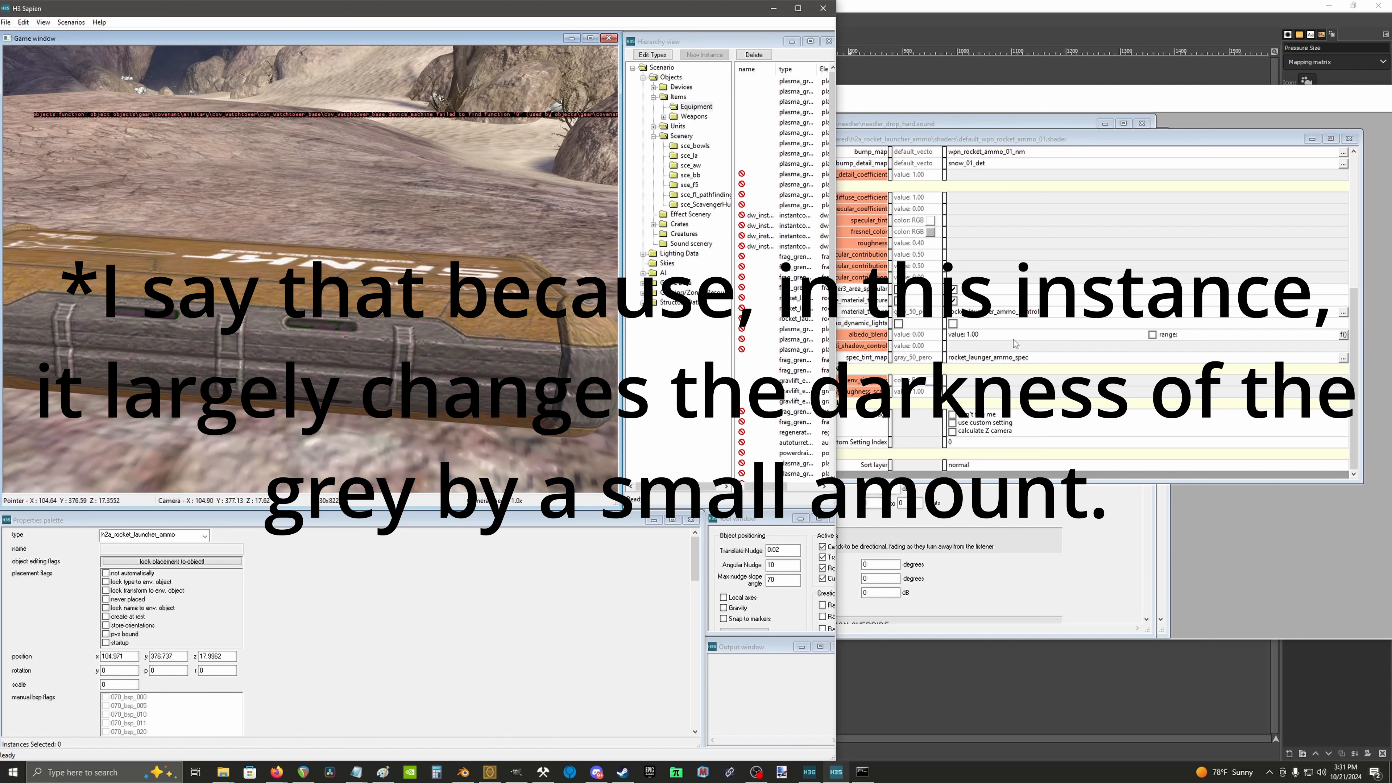
# Step: Review the shader's parameters, close the tool output, and view the ammo case from above in Sapien
pyautogui.click(979, 339)
pyautogui.scroll(7, 1018, 255)
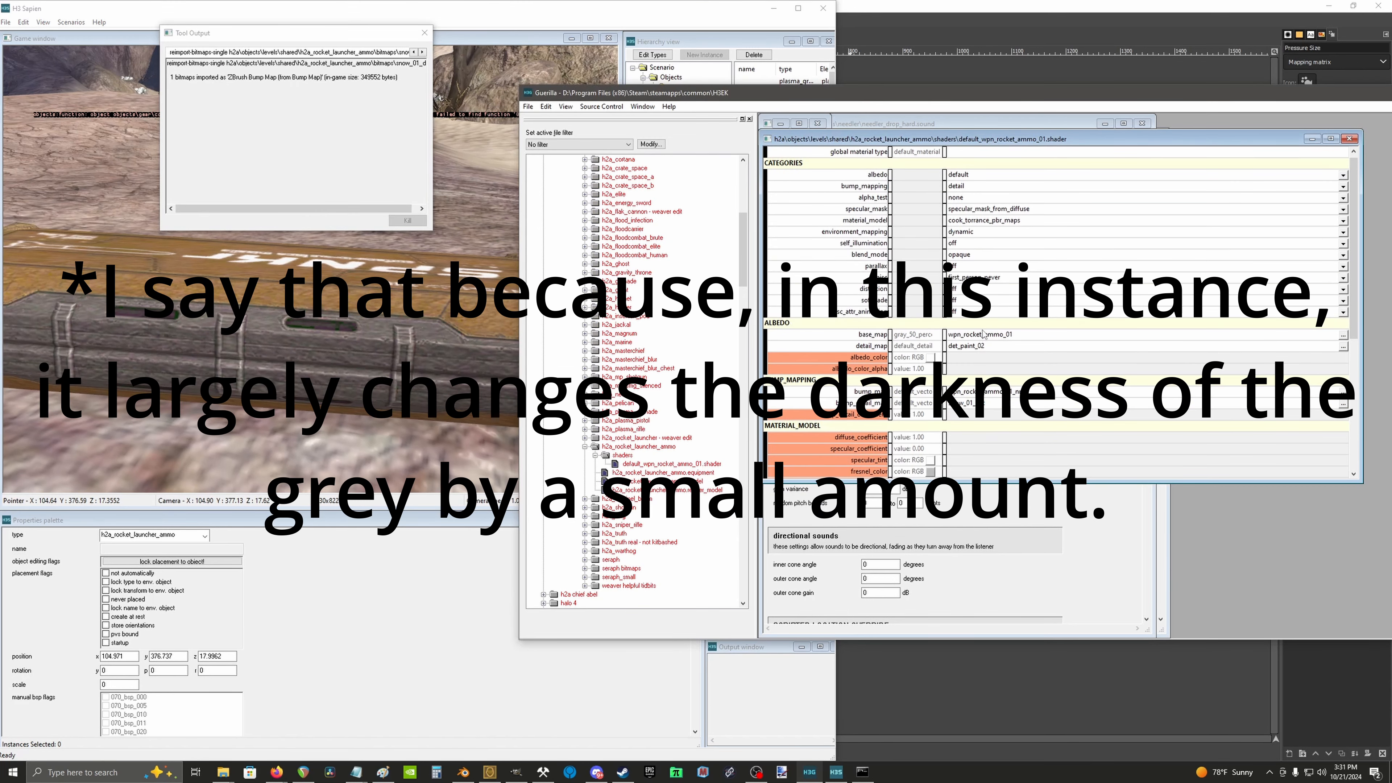
pyautogui.scroll(-6, 984, 335)
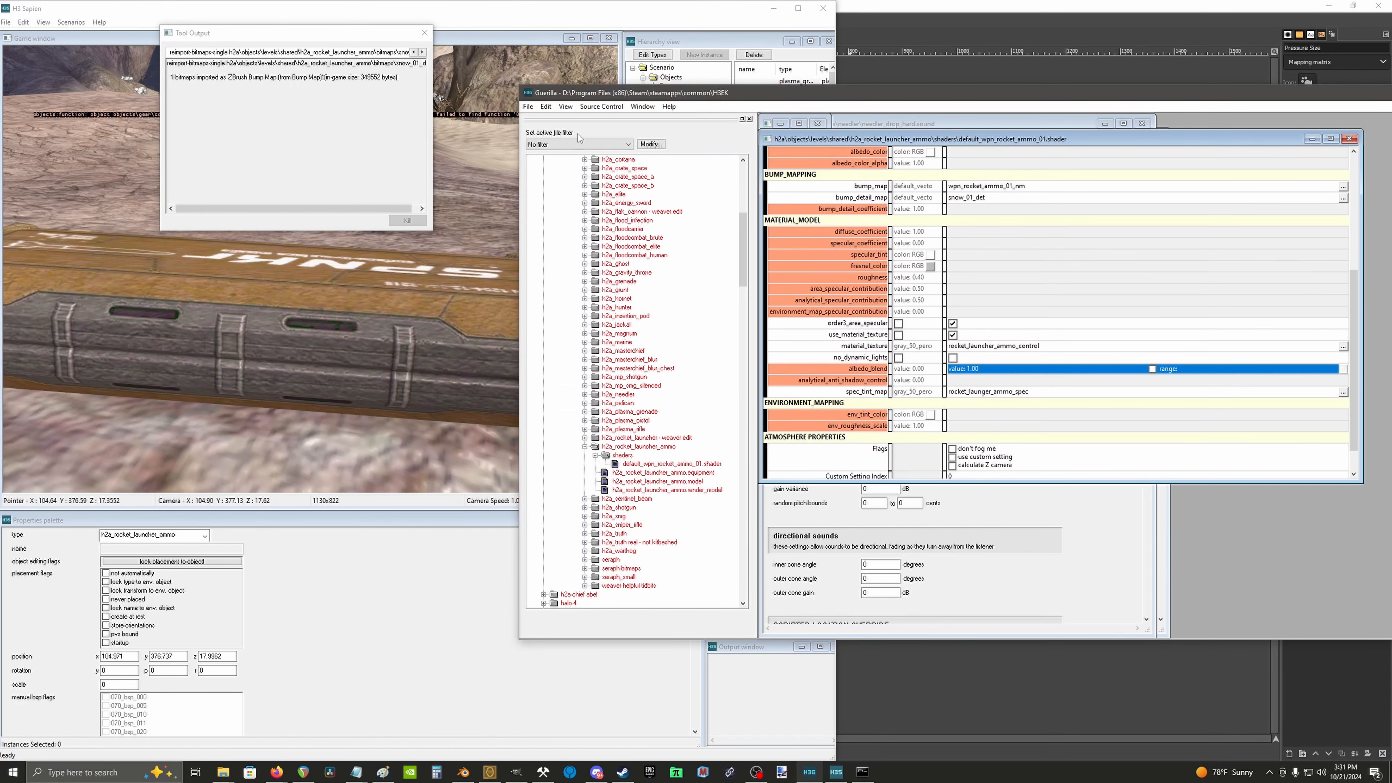
pyautogui.click(424, 32)
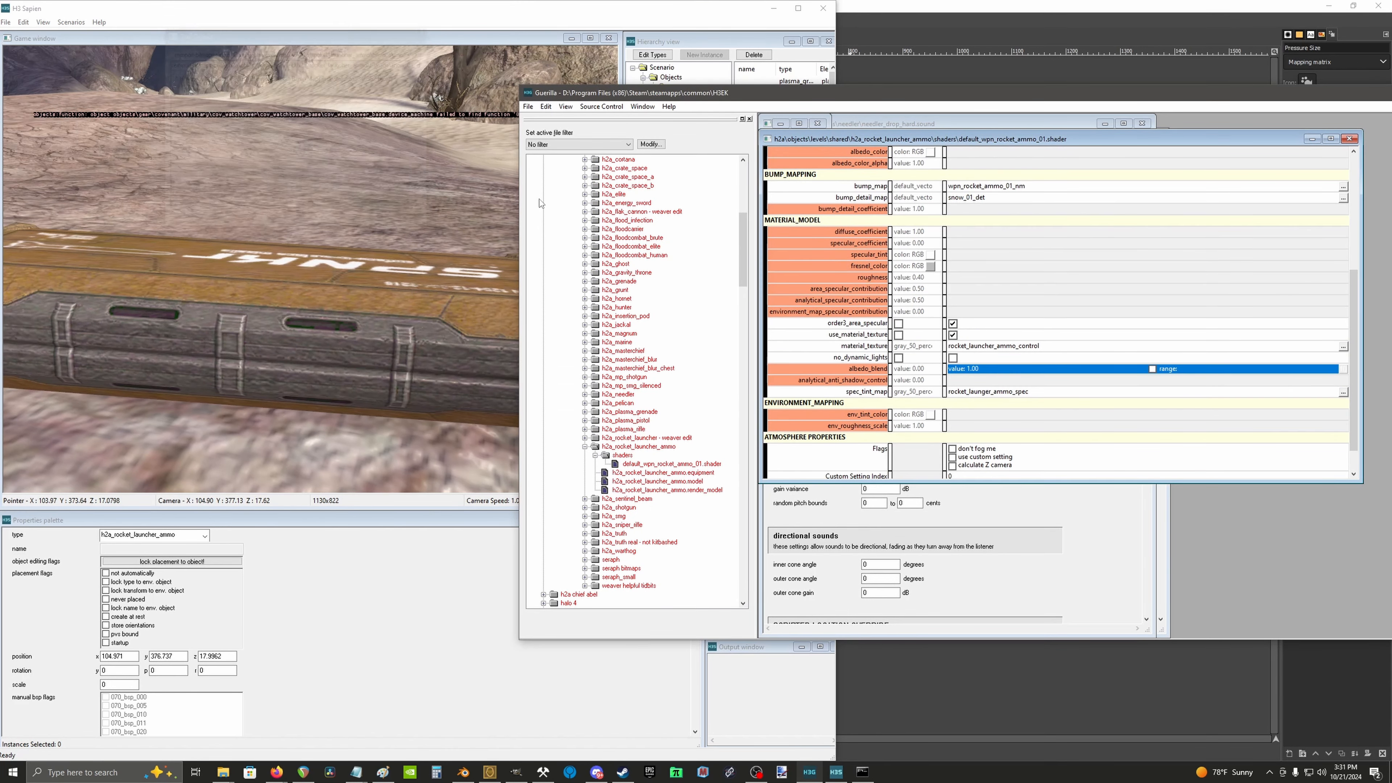
pyautogui.click(352, 316)
pyautogui.moveTo(417, 320)
pyautogui.mouseDown(button='middle')
pyautogui.moveTo(439, 356)
pyautogui.moveTo(559, 354)
pyautogui.moveTo(416, 319)
pyautogui.mouseUp(button='middle')
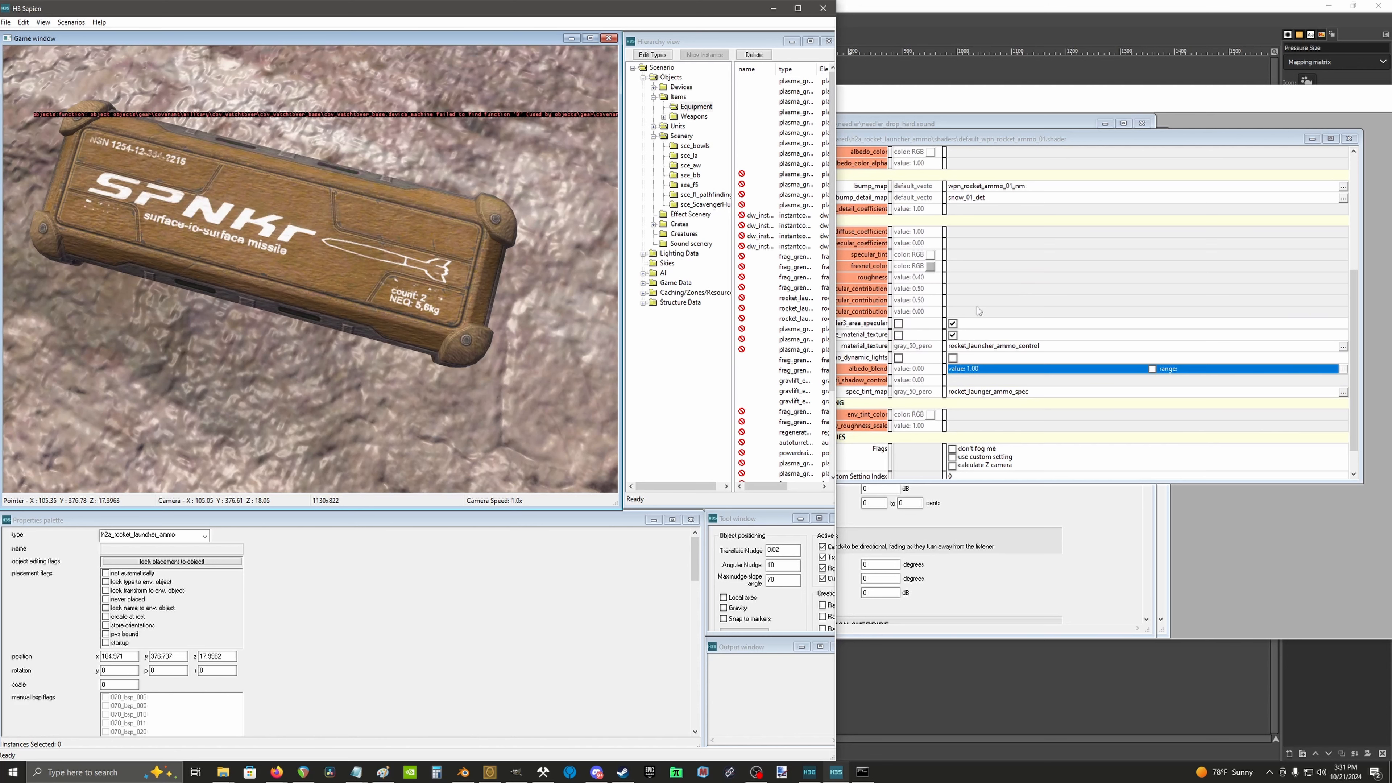
# Step: Add uniform scale parameters at 16 to the shader's detail_map and bump_detail_map
pyautogui.scroll(3, 985, 301)
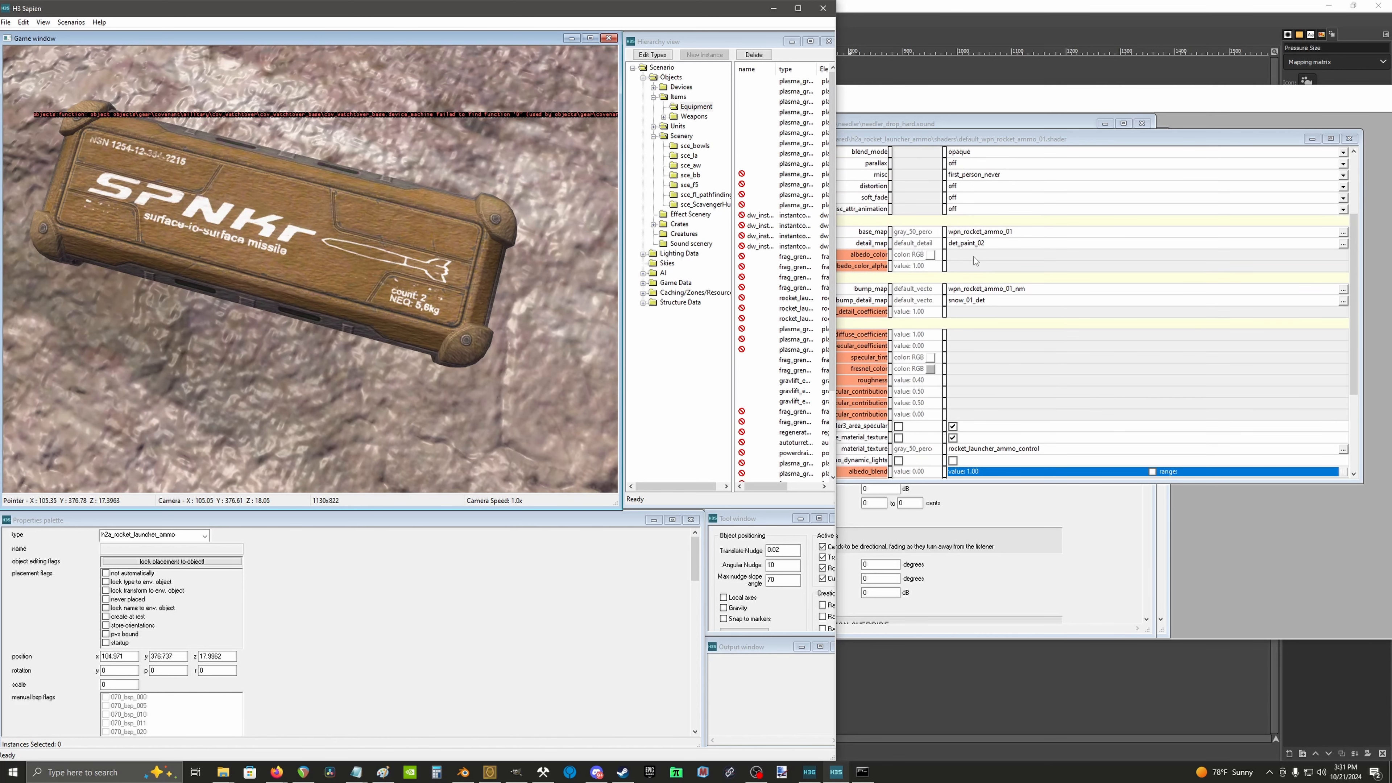
pyautogui.click(970, 246)
pyautogui.rightClick(970, 247)
pyautogui.click(990, 254)
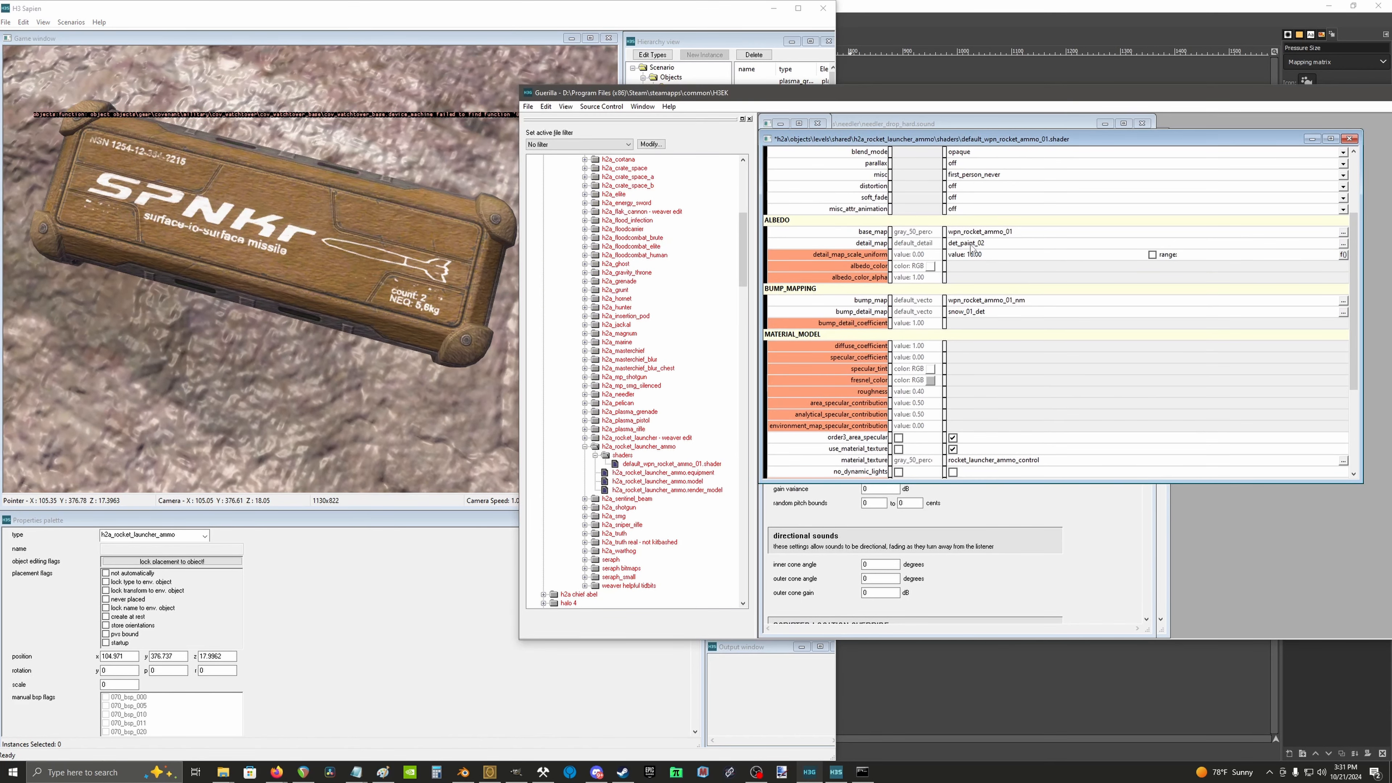
pyautogui.click(986, 311)
pyautogui.rightClick(987, 311)
pyautogui.click(997, 318)
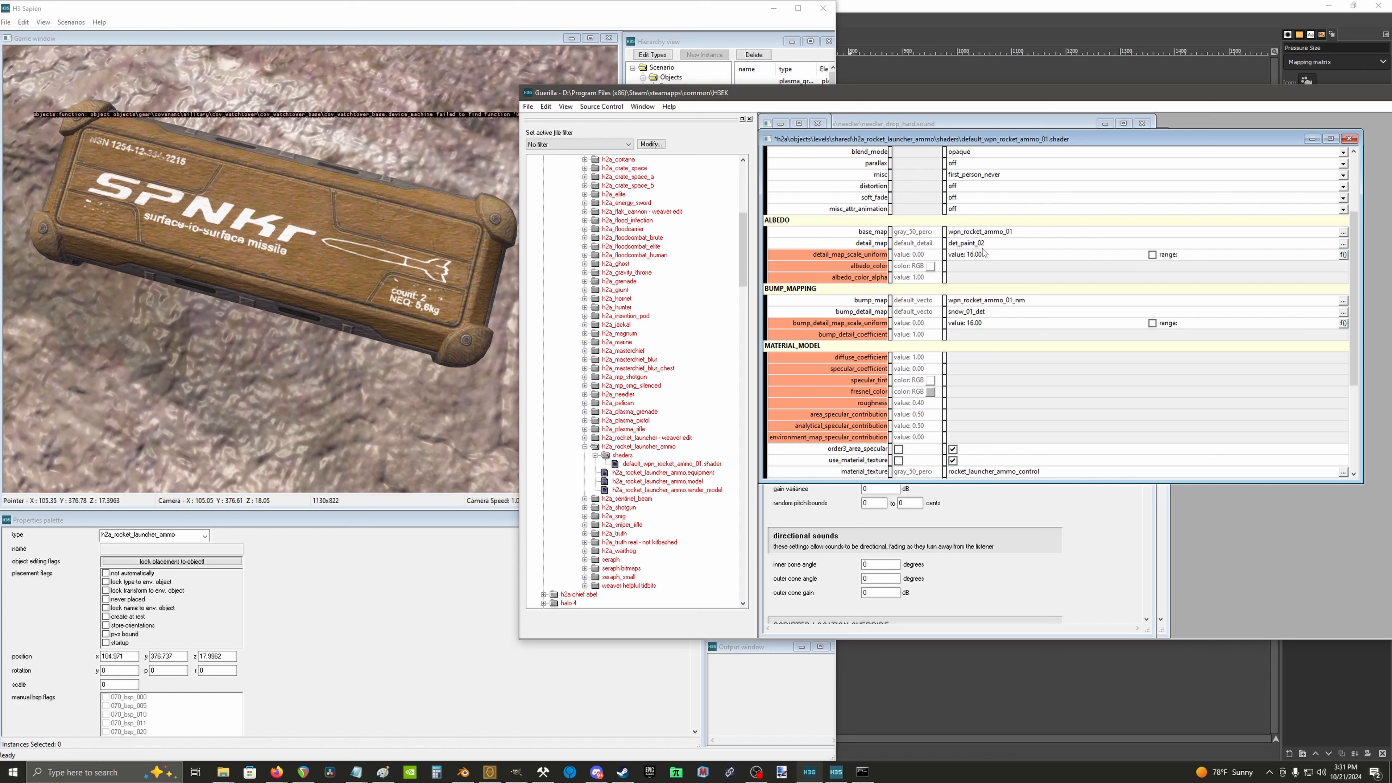
pyautogui.click(984, 255)
pyautogui.click(985, 323)
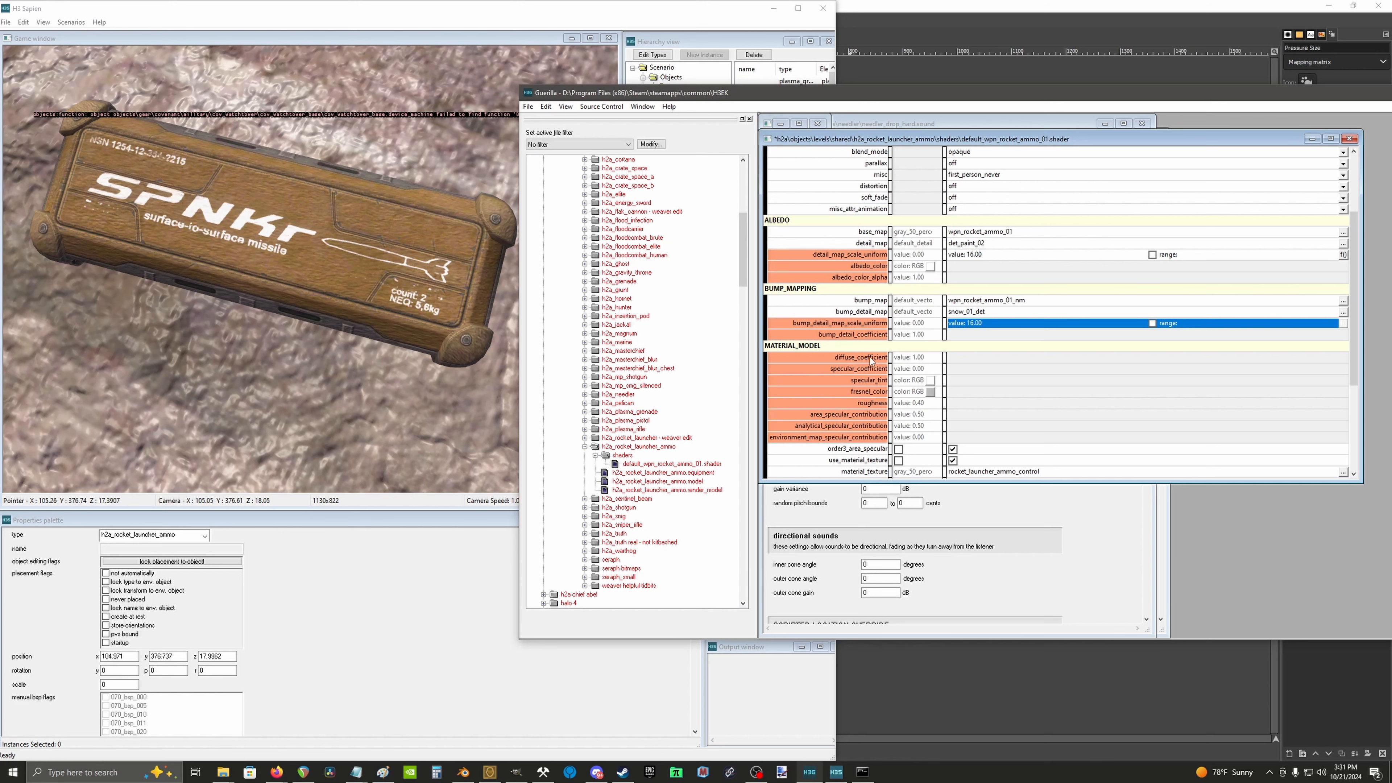
# Step: Open the base_map's bitmap tag, preview the wpn_rocket_ammo_01 texture and its mipmaps, and close the tag
pyautogui.doubleClick(981, 232)
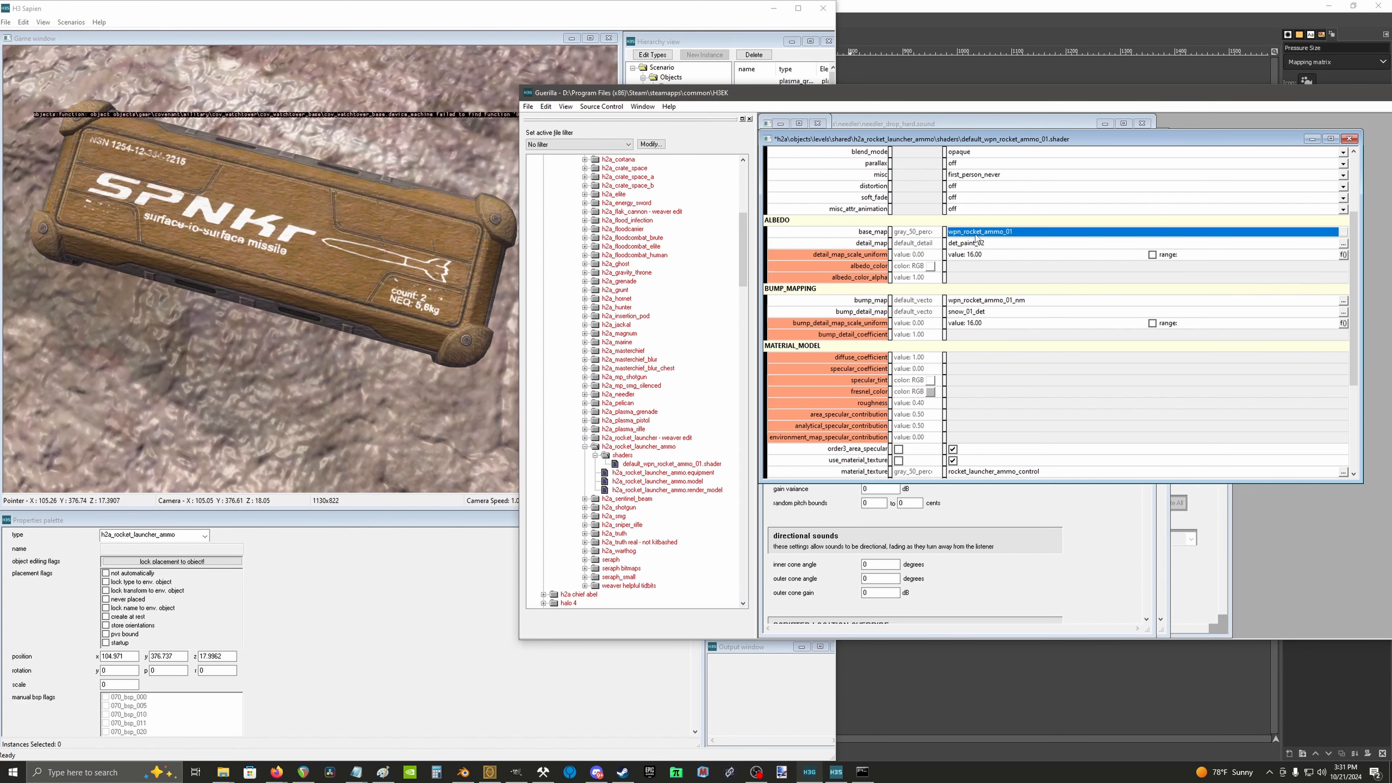
pyautogui.click(990, 240)
pyautogui.scroll(-3, 993, 323)
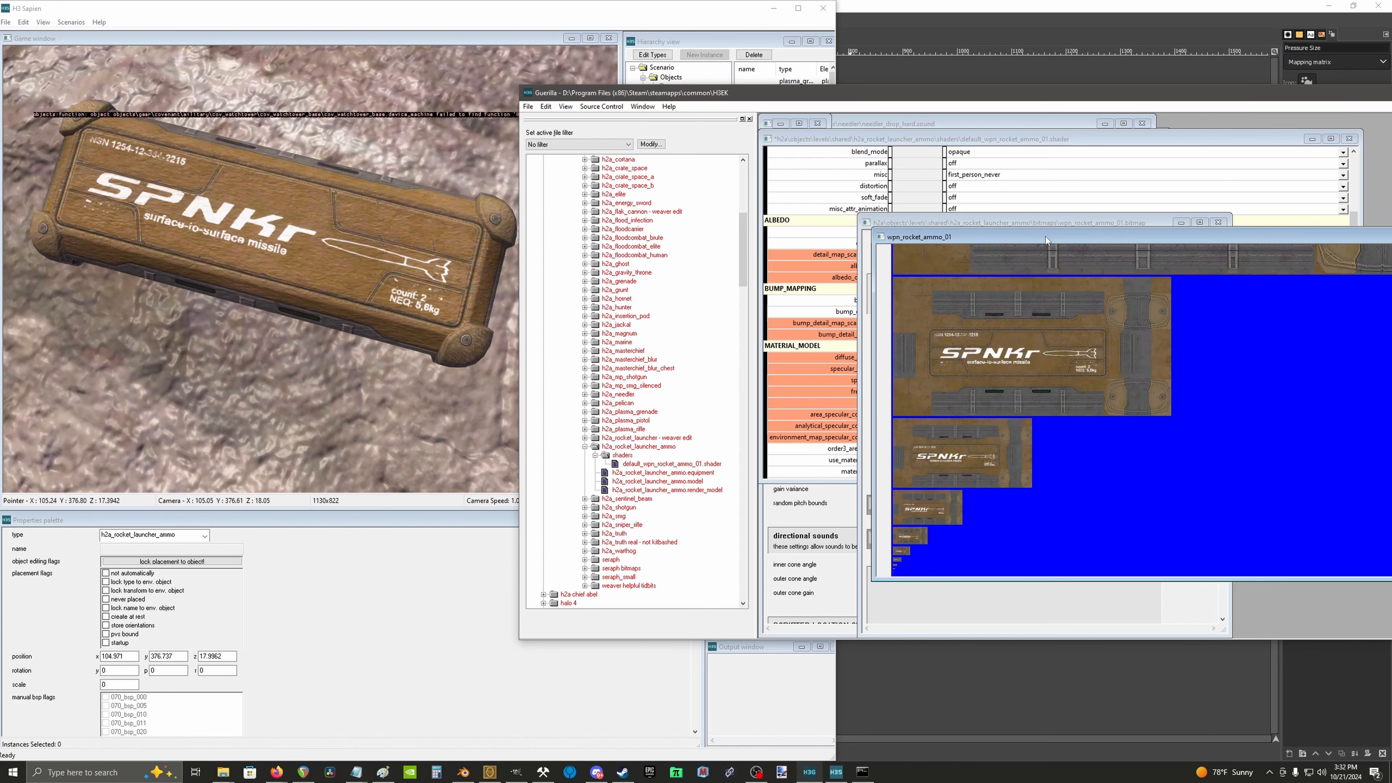
pyautogui.moveTo(1046, 240); pyautogui.dragTo(802, 269)
pyautogui.moveTo(1170, 270); pyautogui.dragTo(926, 294)
pyautogui.click(1176, 293)
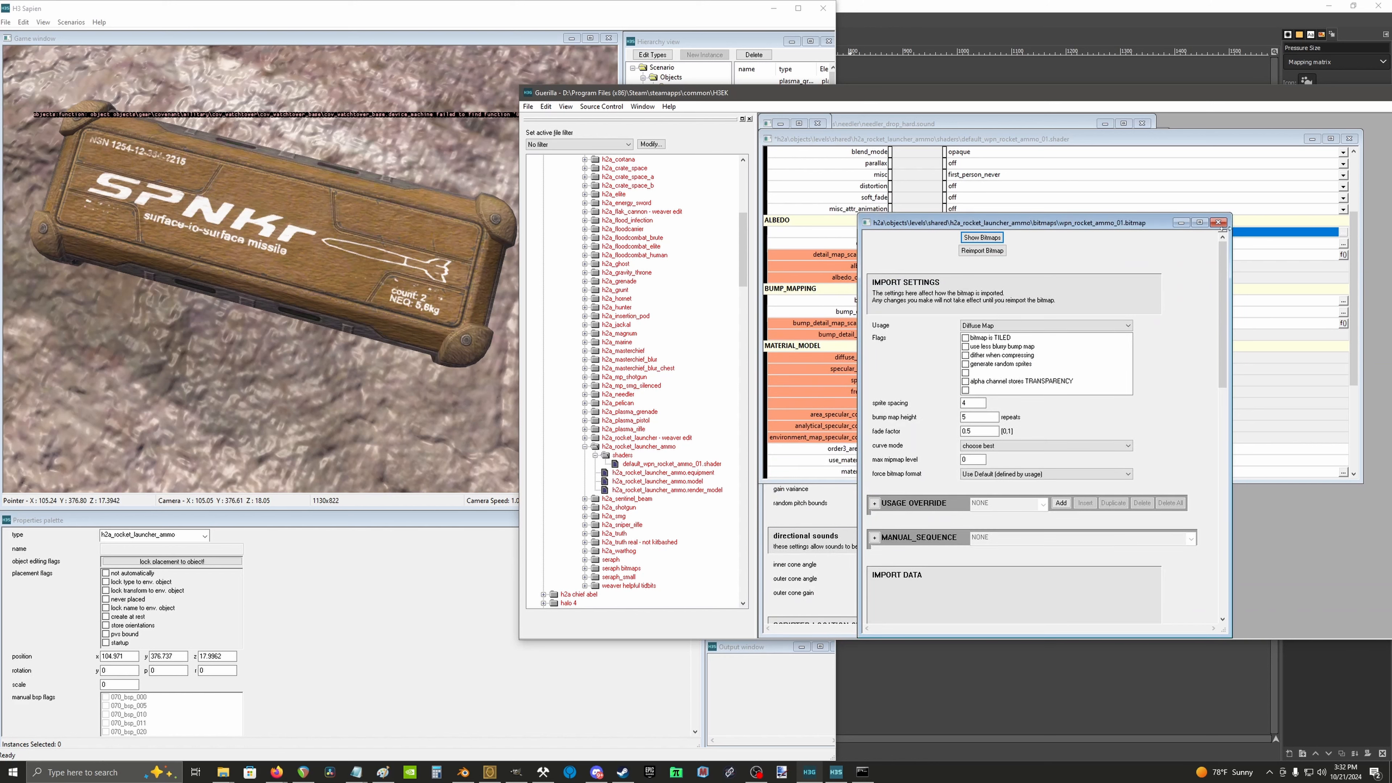
pyautogui.click(1218, 223)
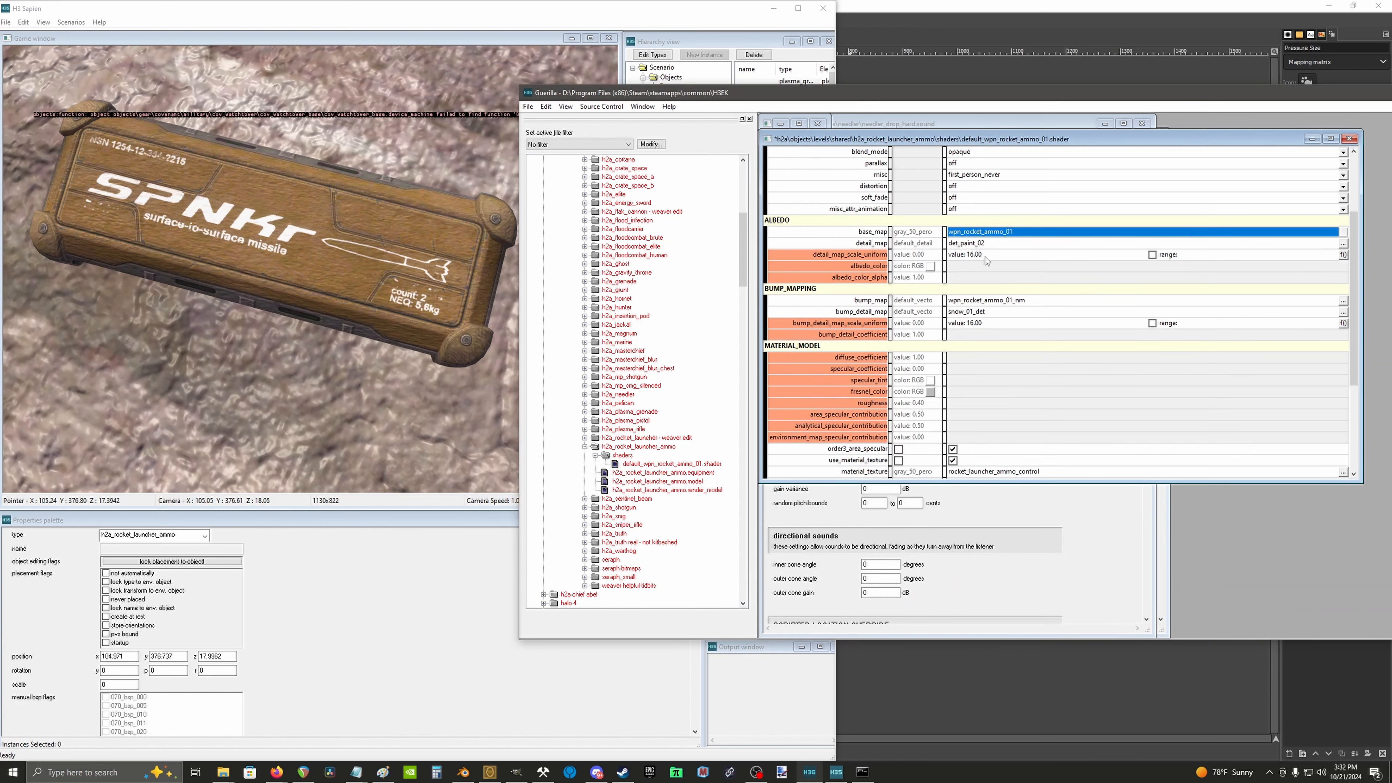
# Step: Save the shader with the detail map scales and check the case's surface detail from several angles in Sapien
pyautogui.click(1001, 268)
pyautogui.hotkey('ctrl', 's')
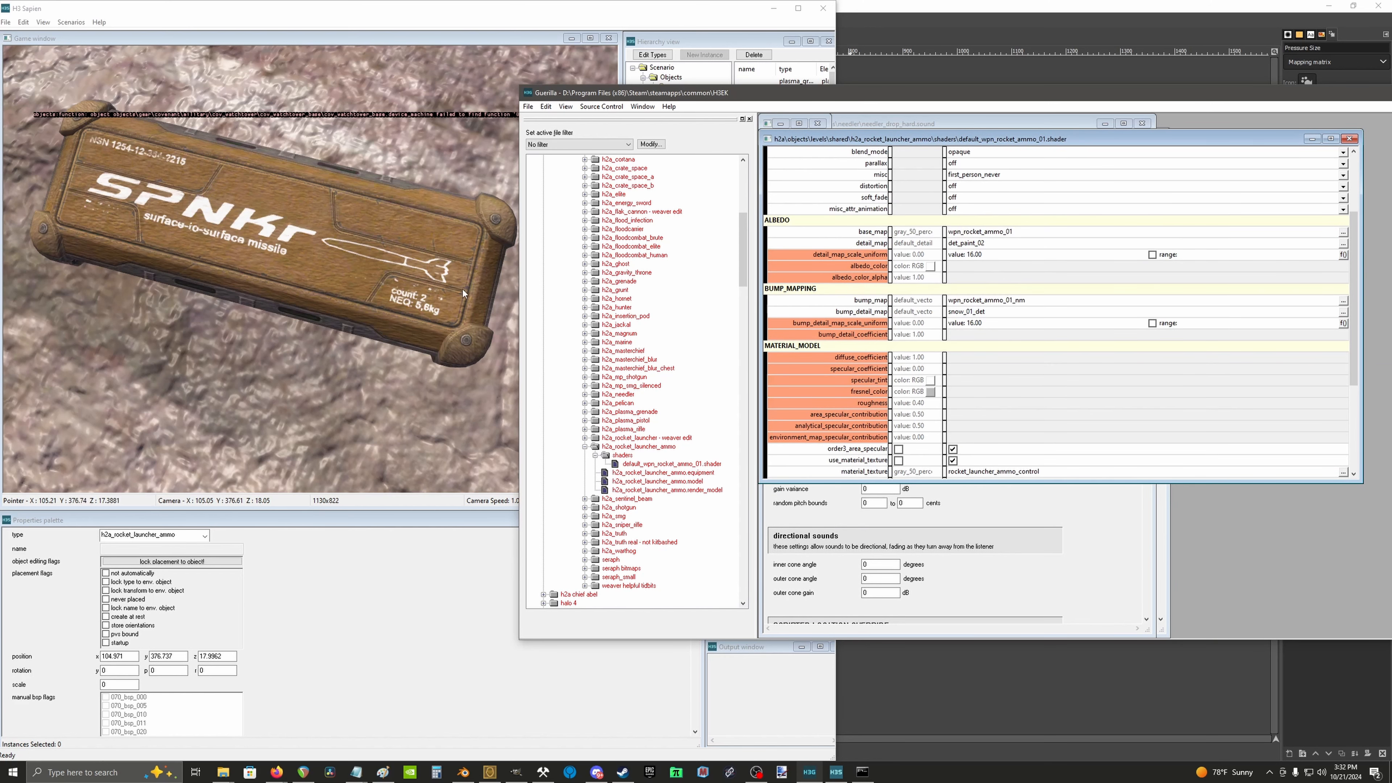
pyautogui.click(361, 286)
pyautogui.moveTo(367, 283)
pyautogui.mouseDown(button='middle')
pyautogui.moveTo(246, 258)
pyautogui.moveTo(340, 291)
pyautogui.moveTo(405, 269)
pyautogui.moveTo(395, 219)
pyautogui.moveTo(307, 236)
pyautogui.moveTo(362, 258)
pyautogui.moveTo(361, 236)
pyautogui.moveTo(351, 296)
pyautogui.moveTo(373, 291)
pyautogui.moveTo(356, 302)
pyautogui.moveTo(345, 263)
pyautogui.moveTo(356, 291)
pyautogui.moveTo(395, 247)
pyautogui.moveTo(346, 276)
pyautogui.mouseUp(button='middle')
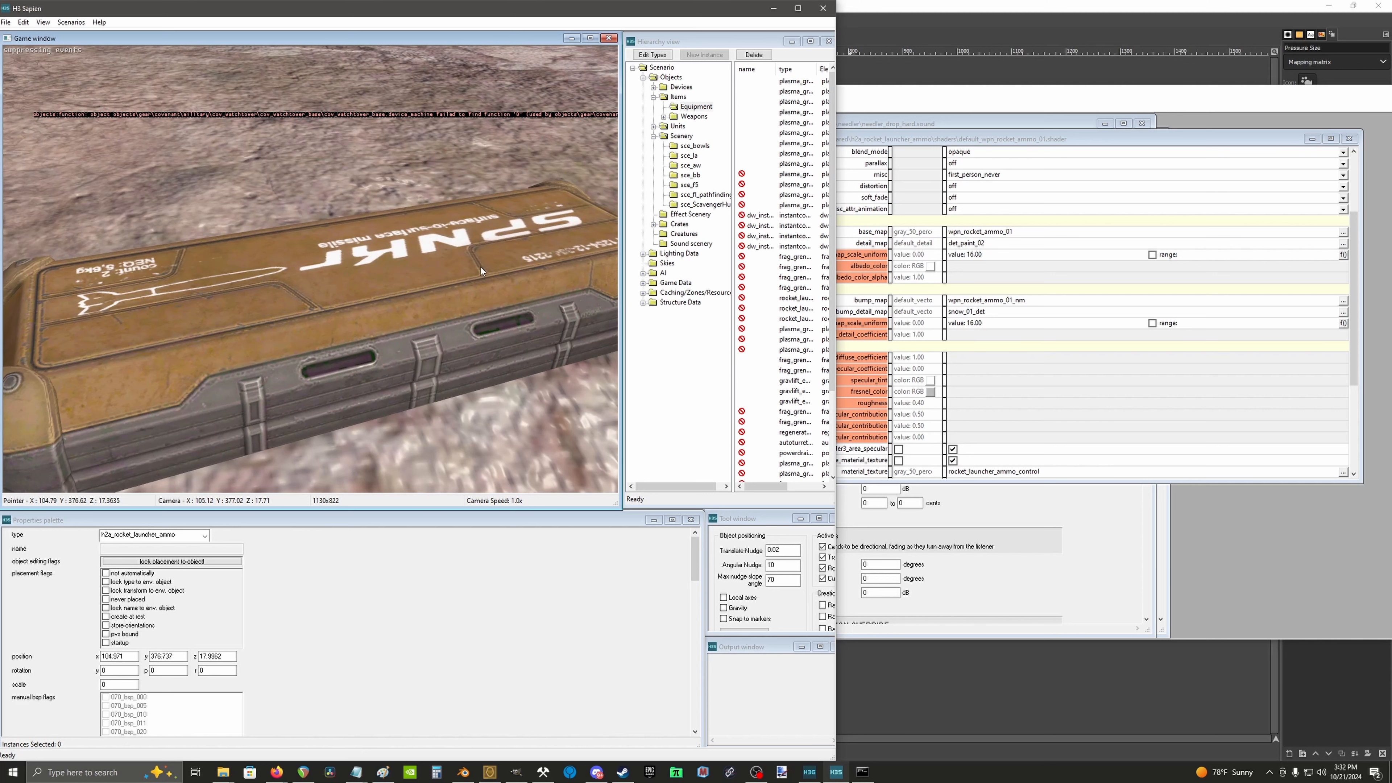
pyautogui.moveTo(480, 271); pyautogui.dragTo(467, 237, button='middle')
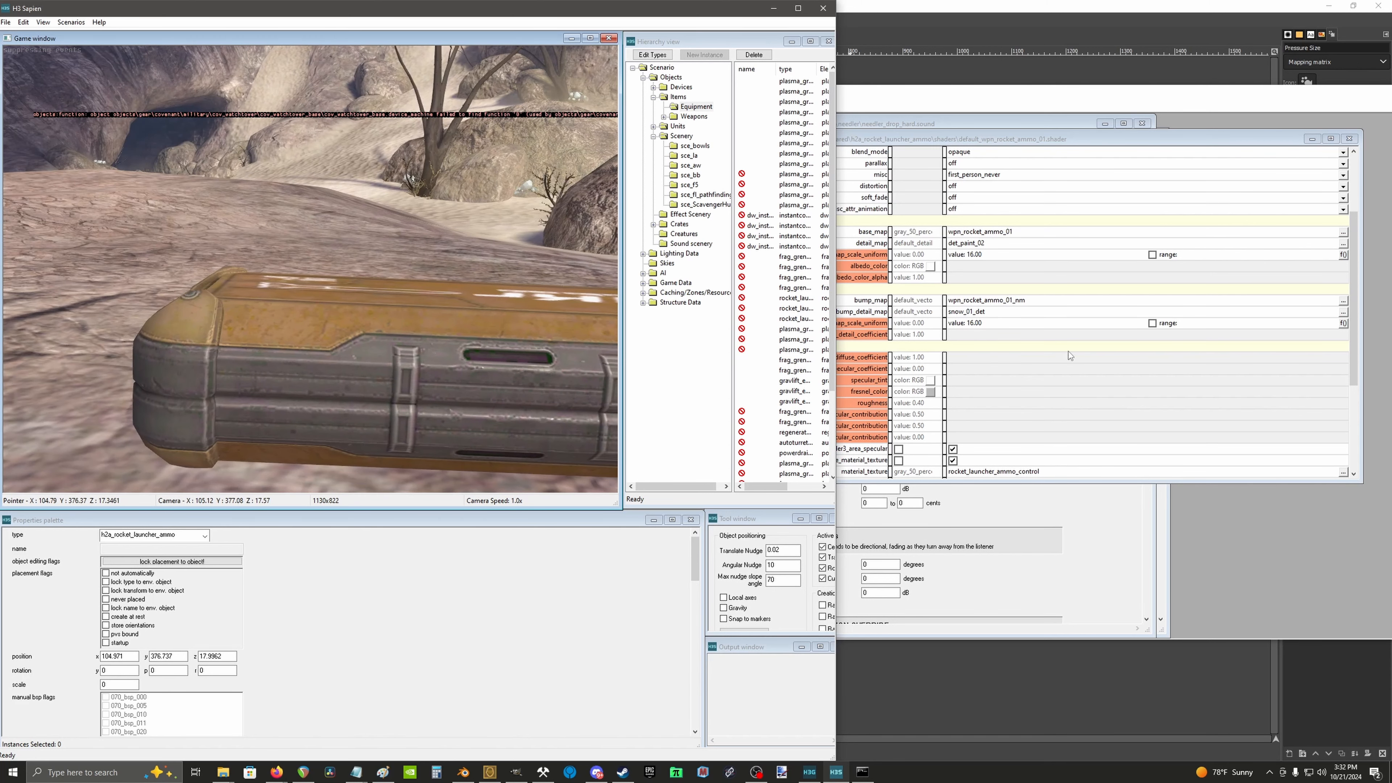
# Step: Set the uniform scale of both the detail_map and the bump_detail_map to 4 and save the shader
pyautogui.click(973, 256)
pyautogui.write('4')
pyautogui.press('Return')
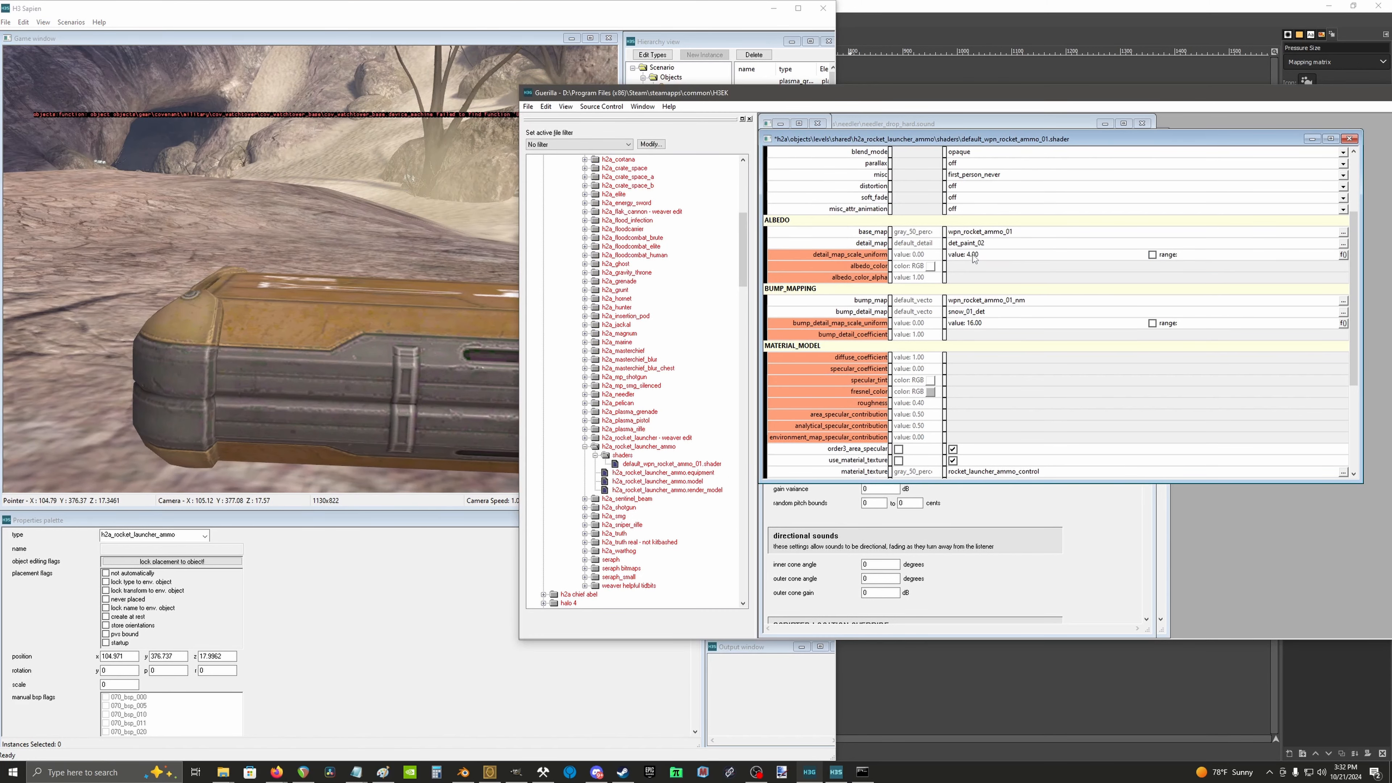
pyautogui.click(972, 323)
pyautogui.write('4')
pyautogui.press('Return')
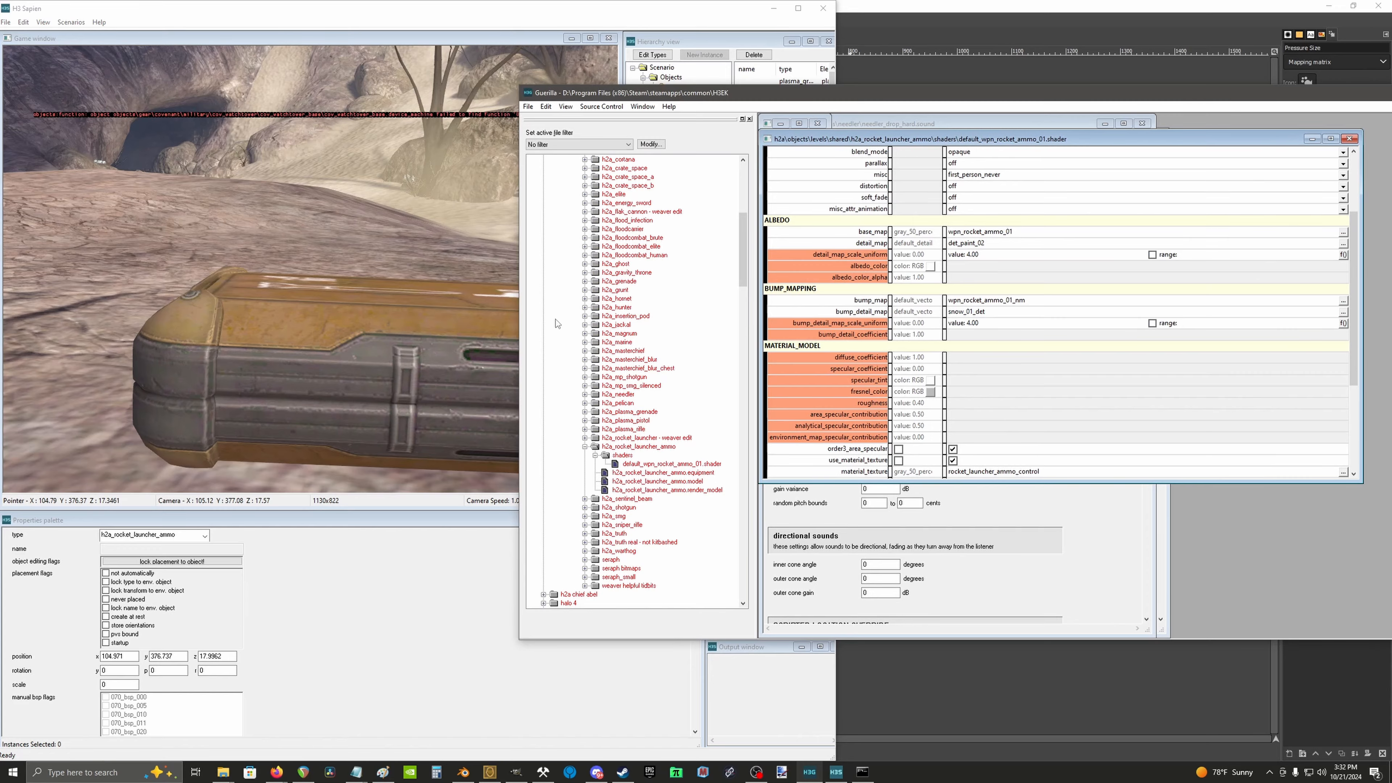
# Step: Inspect the rocket ammo case's sides and lettering up close in Sapien with the current detail scales
pyautogui.click(461, 305)
pyautogui.moveTo(461, 305); pyautogui.dragTo(511, 310, button='middle')
pyautogui.press('w')
pyautogui.press('s')
pyautogui.press('d')
pyautogui.press('d')
pyautogui.press('a')
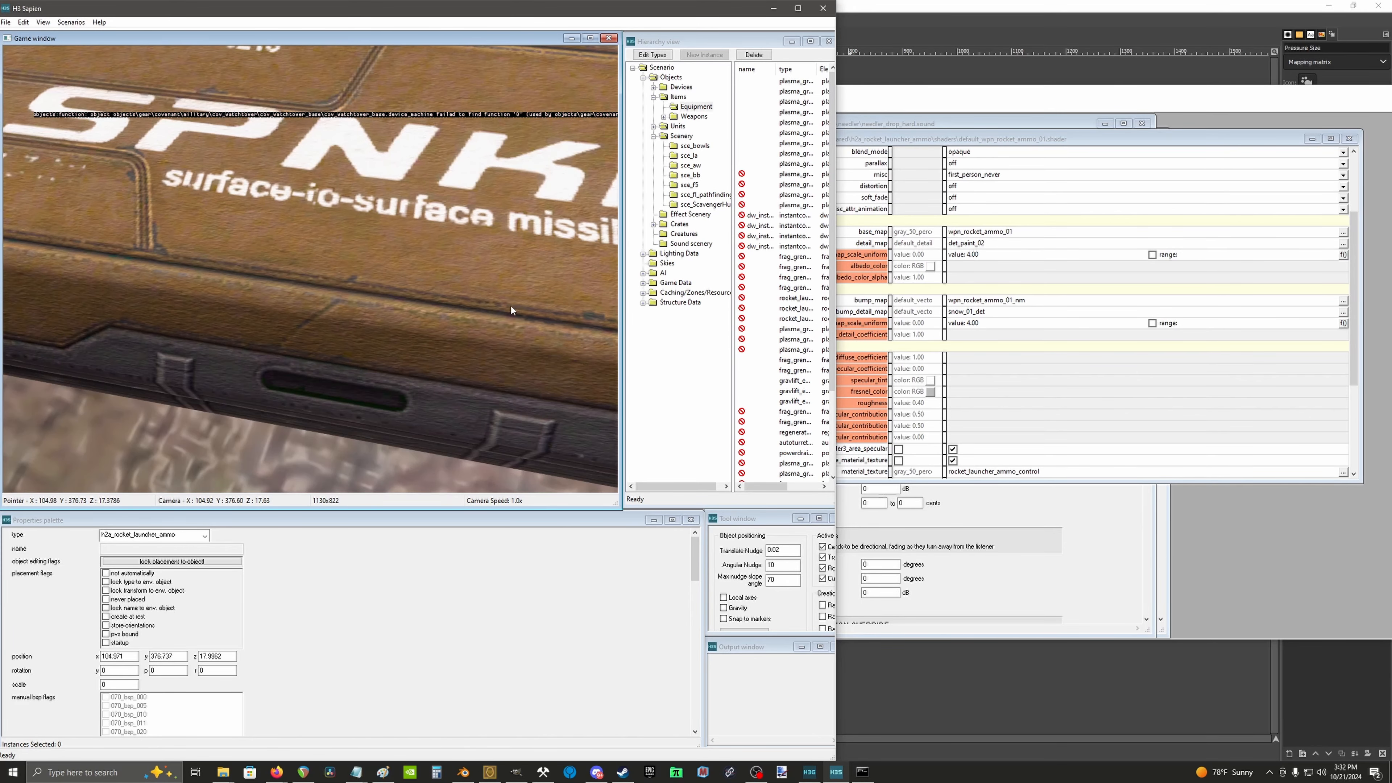
# Step: Set the uniform scale of both the detail_map and the bump_detail_map to 8, save the shader, and check the case in Sapien
pyautogui.click(961, 257)
pyautogui.write('8')
pyautogui.press('Return')
pyautogui.click(967, 323)
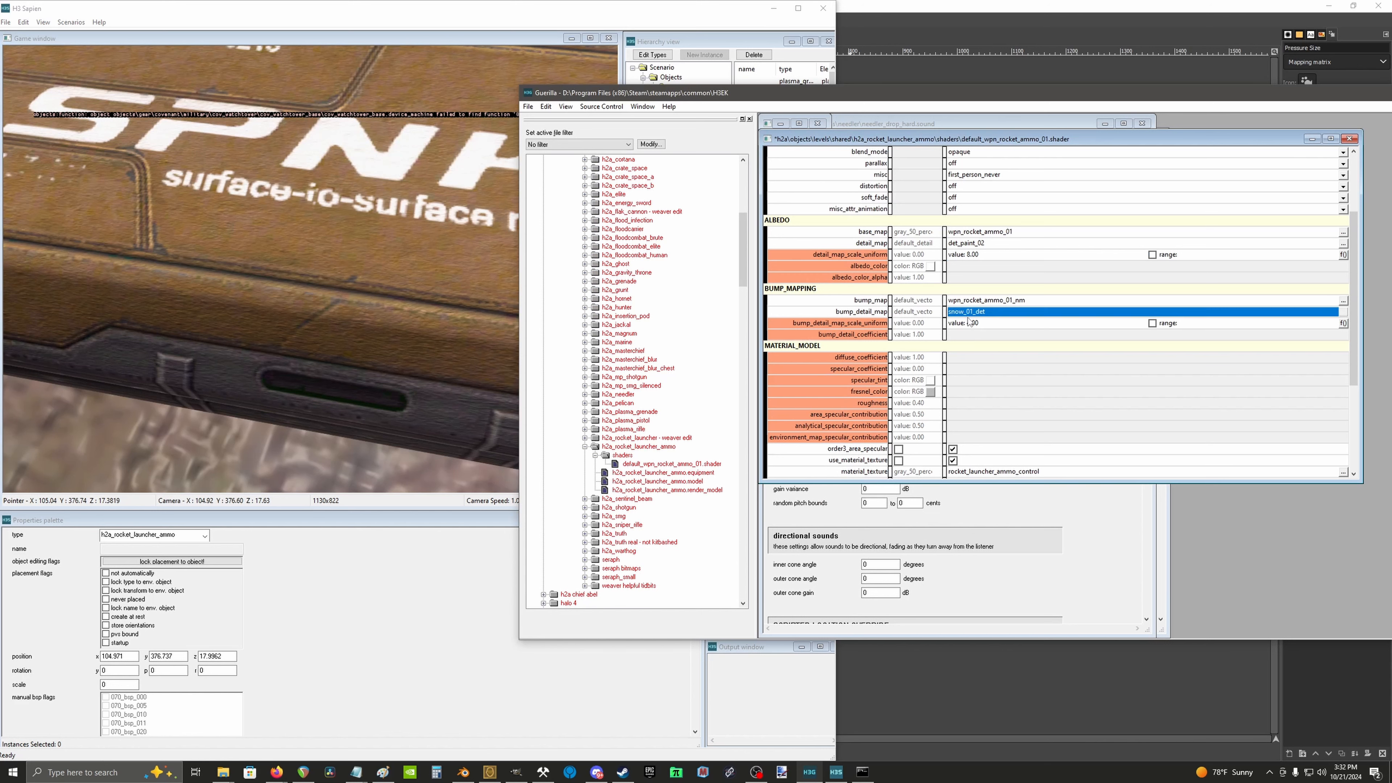
pyautogui.write('8')
pyautogui.press('Return')
pyautogui.hotkey('ctrl', 's')
pyautogui.click(528, 9)
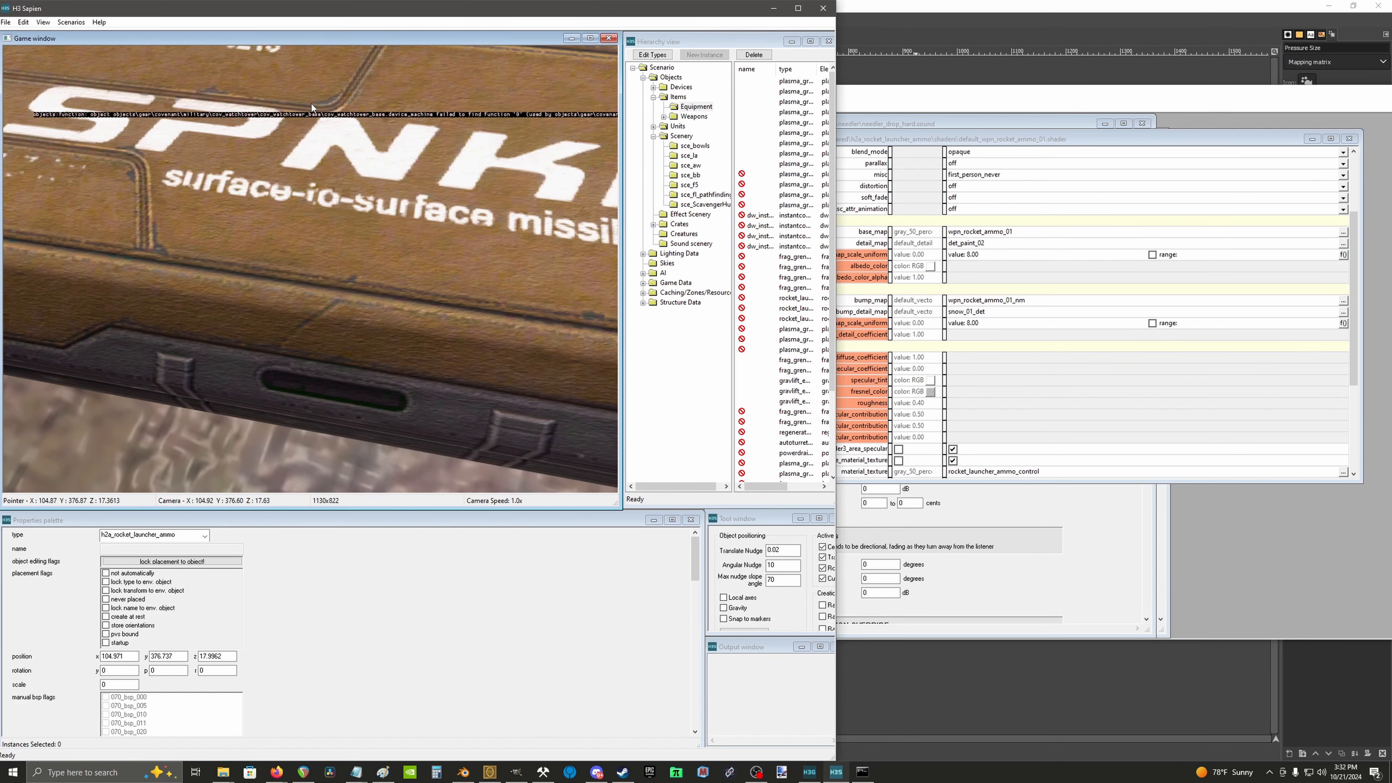
pyautogui.press('d')
pyautogui.moveTo(349, 156); pyautogui.dragTo(383, 110, button='middle')
pyautogui.moveTo(591, 174); pyautogui.dragTo(582, 214, button='middle')
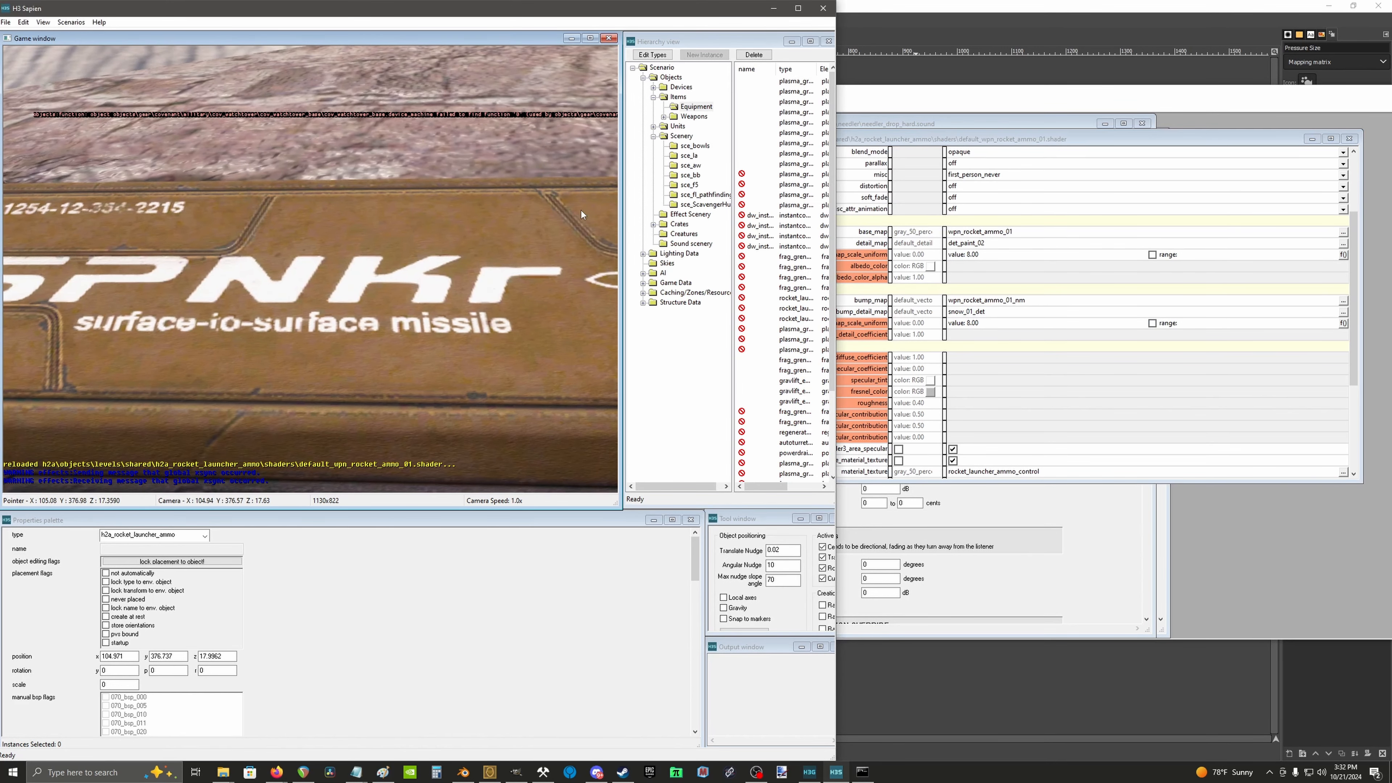
# Step: Set the uniform scale of the detail_map and the bump_detail_map back to 4
pyautogui.click(987, 258)
pyautogui.write('4')
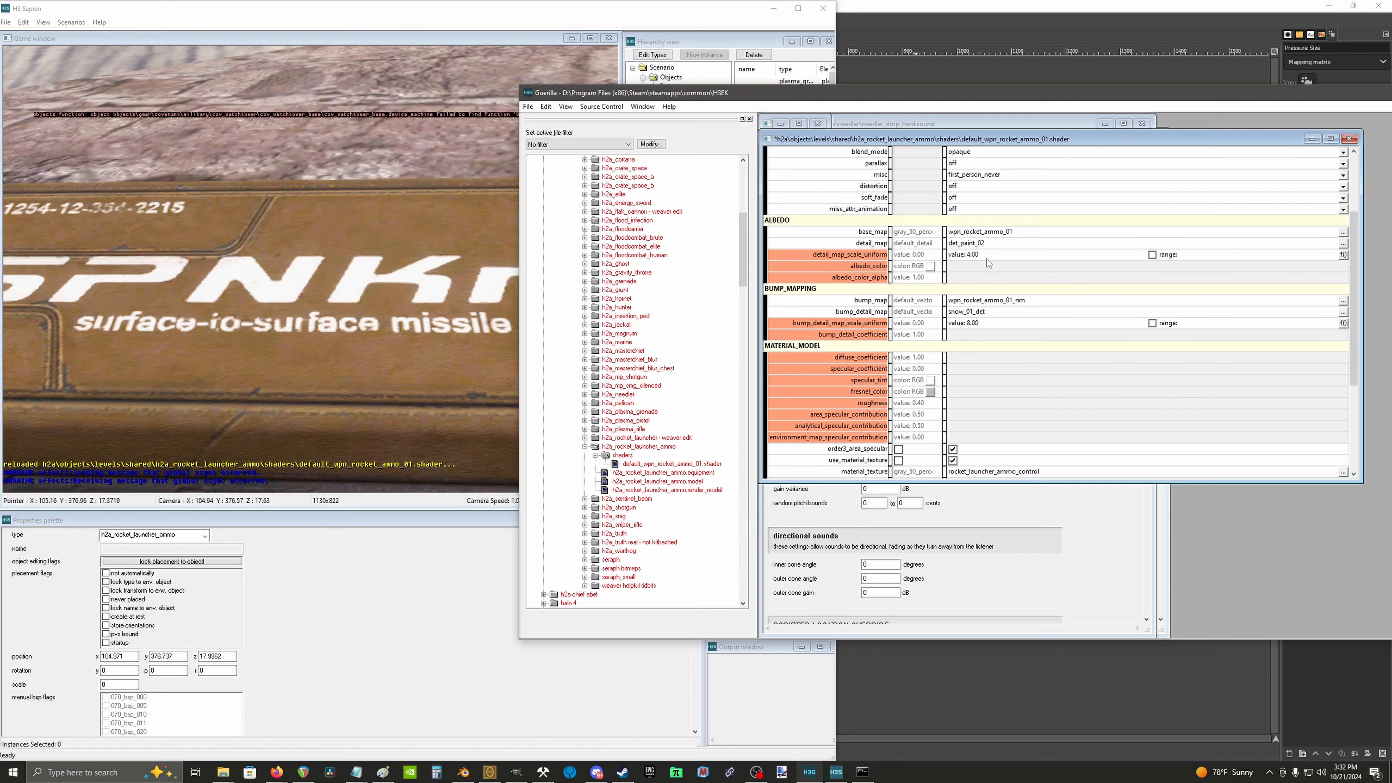
pyautogui.click(974, 323)
pyautogui.write('4')
# Step: Examine the SPNKr case's surface detail in Sapien from several distances and angles
pyautogui.click(412, 308)
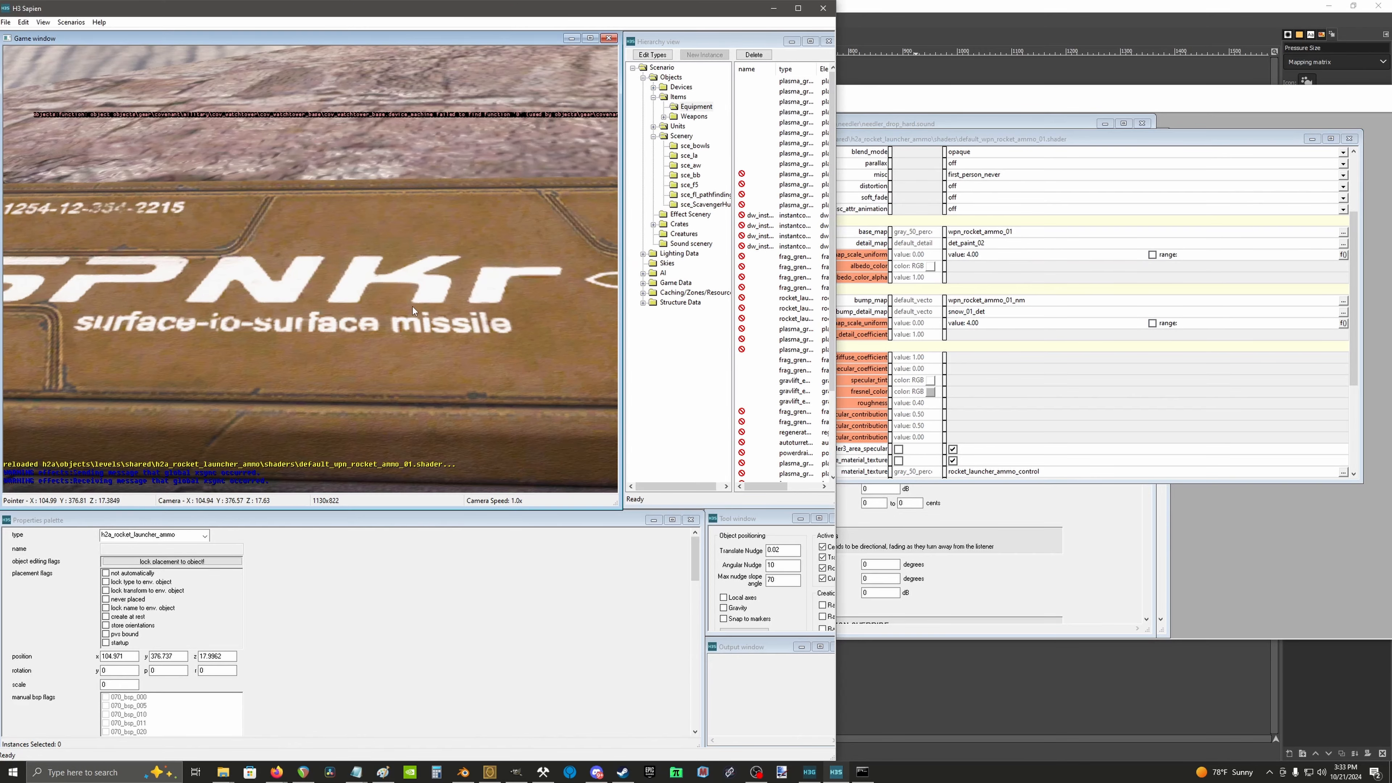
pyautogui.press('s')
pyautogui.moveTo(412, 307)
pyautogui.mouseDown(button='middle')
pyautogui.moveTo(413, 258)
pyautogui.moveTo(412, 335)
pyautogui.moveTo(428, 357)
pyautogui.moveTo(384, 351)
pyautogui.moveTo(416, 340)
pyautogui.moveTo(439, 362)
pyautogui.moveTo(406, 258)
pyautogui.moveTo(427, 291)
pyautogui.moveTo(422, 356)
pyautogui.moveTo(422, 296)
pyautogui.moveTo(417, 356)
pyautogui.moveTo(409, 303)
pyautogui.moveTo(409, 329)
pyautogui.moveTo(384, 323)
pyautogui.moveTo(378, 301)
pyautogui.moveTo(428, 285)
pyautogui.moveTo(351, 362)
pyautogui.moveTo(345, 351)
pyautogui.moveTo(383, 373)
pyautogui.moveTo(409, 303)
pyautogui.mouseUp(button='middle')
pyautogui.press('w')
pyautogui.press('s')
pyautogui.press('w')
pyautogui.press('w')
pyautogui.press('s')
pyautogui.press('Tab')
pyautogui.press('1')
pyautogui.press('Tab')
pyautogui.press('w')
pyautogui.press('a')
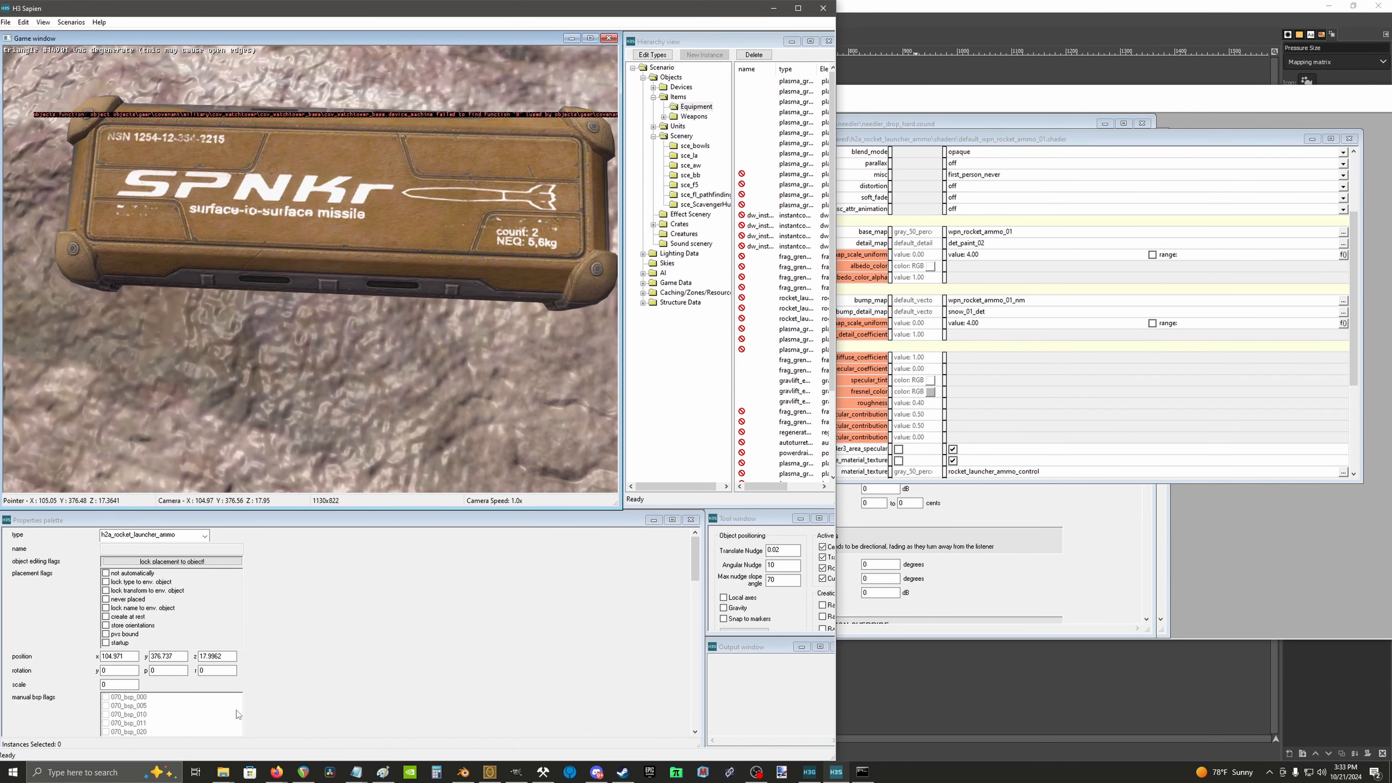
# Step: Bring up the powerups rocket_launcher_ammo folder and the h2a_rocket_launcher_ammo tag folder in File Explorer
pyautogui.moveTo(225, 773)
pyautogui.click(277, 742)
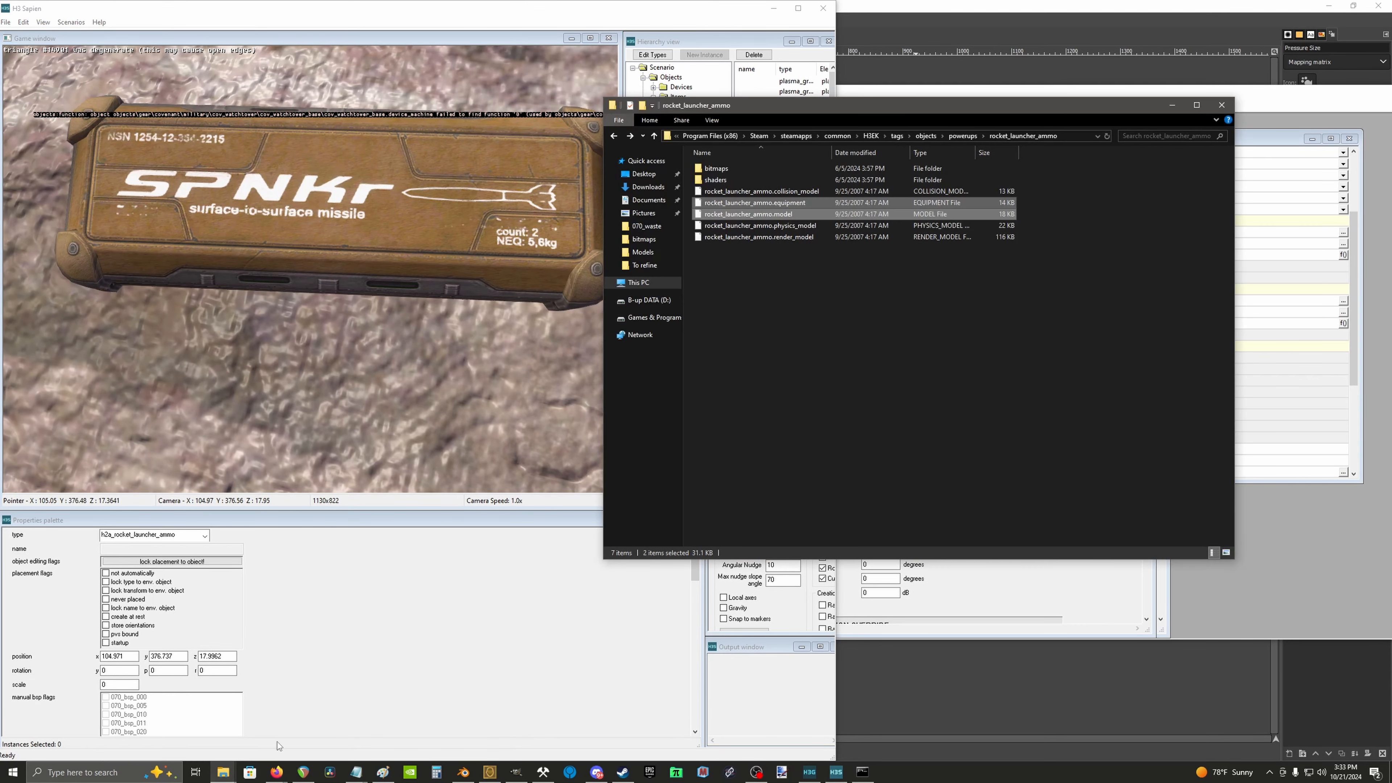
pyautogui.click(399, 732)
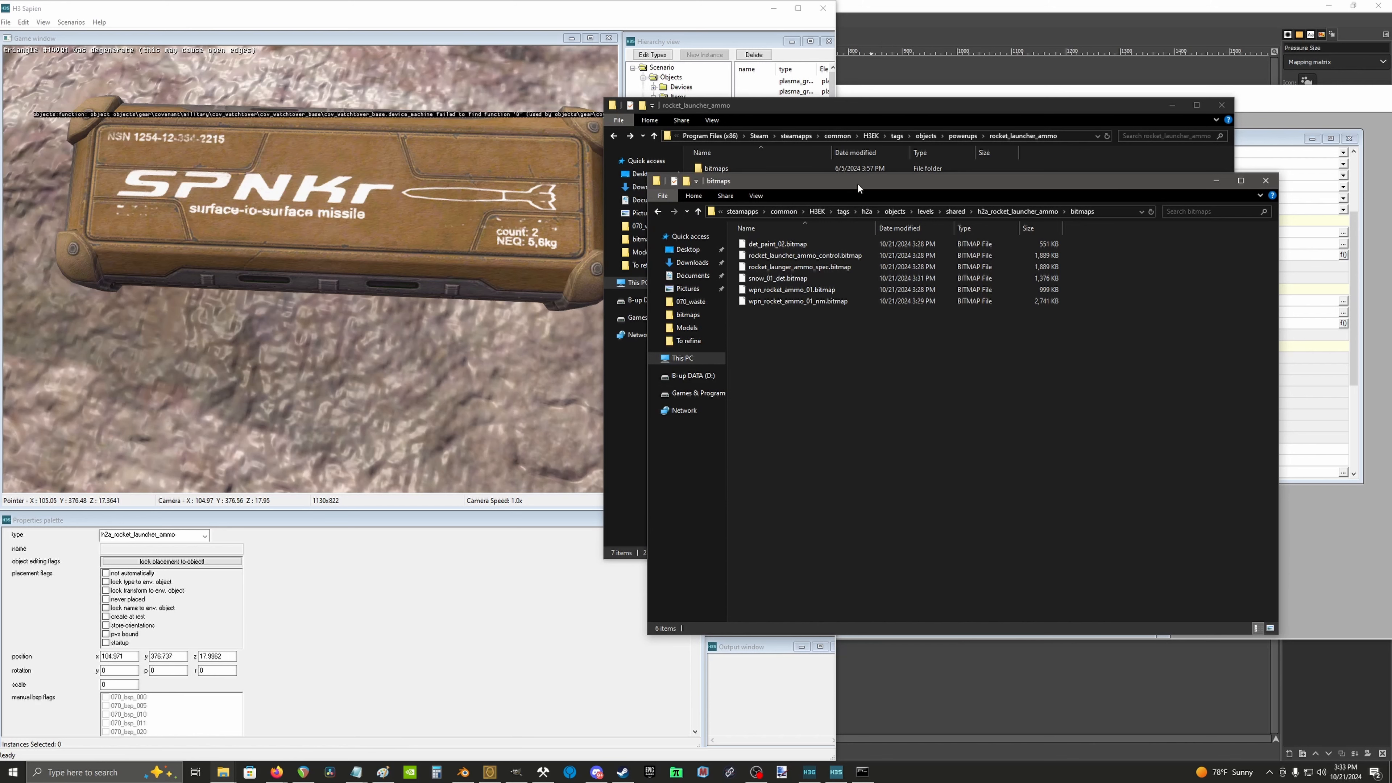
pyautogui.moveTo(859, 184); pyautogui.dragTo(404, 190)
pyautogui.click(543, 214)
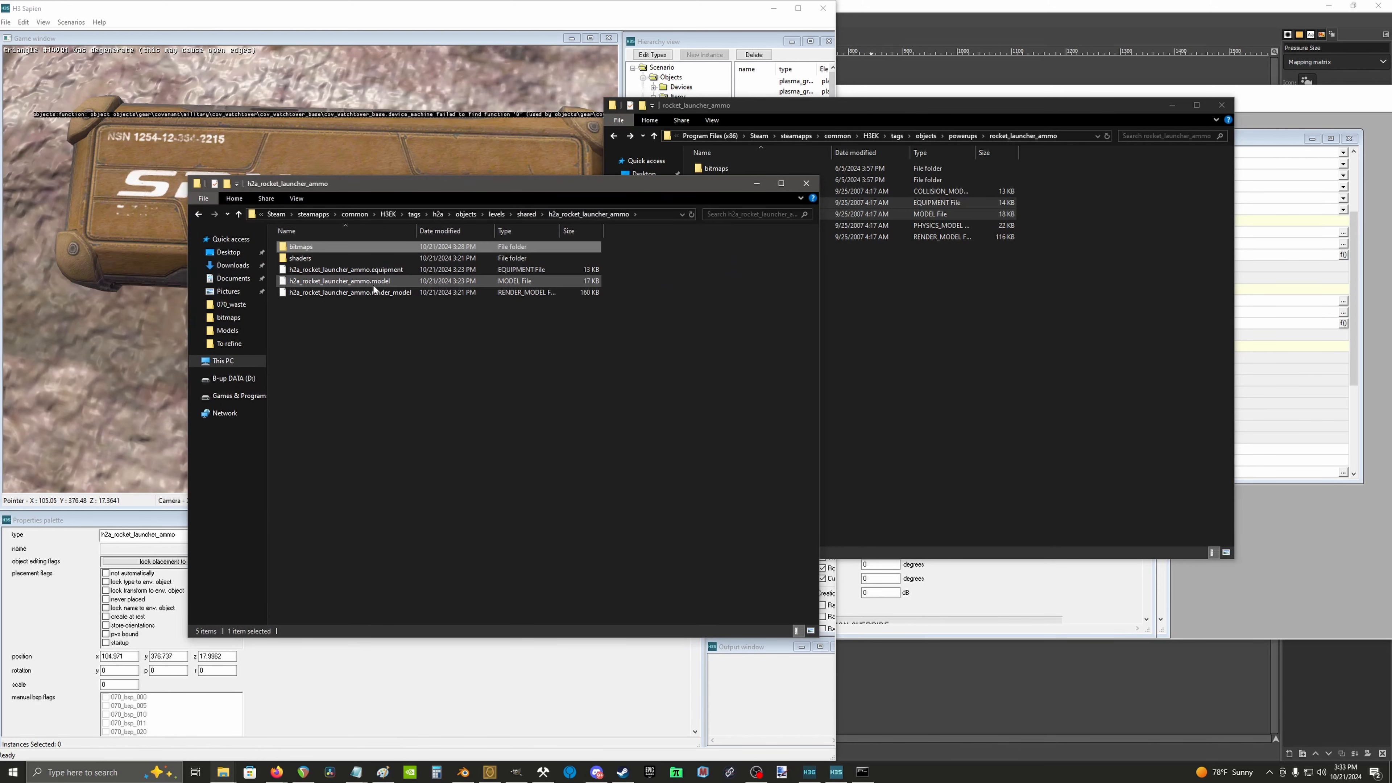
# Step: Copy the h2a_rocket_launcher_ammo equipment and model tags into the powerups\rocket_launcher_ammo folder
pyautogui.click(382, 271)
pyautogui.keyDown('ctrl'); pyautogui.click(381, 282); pyautogui.keyUp('ctrl')
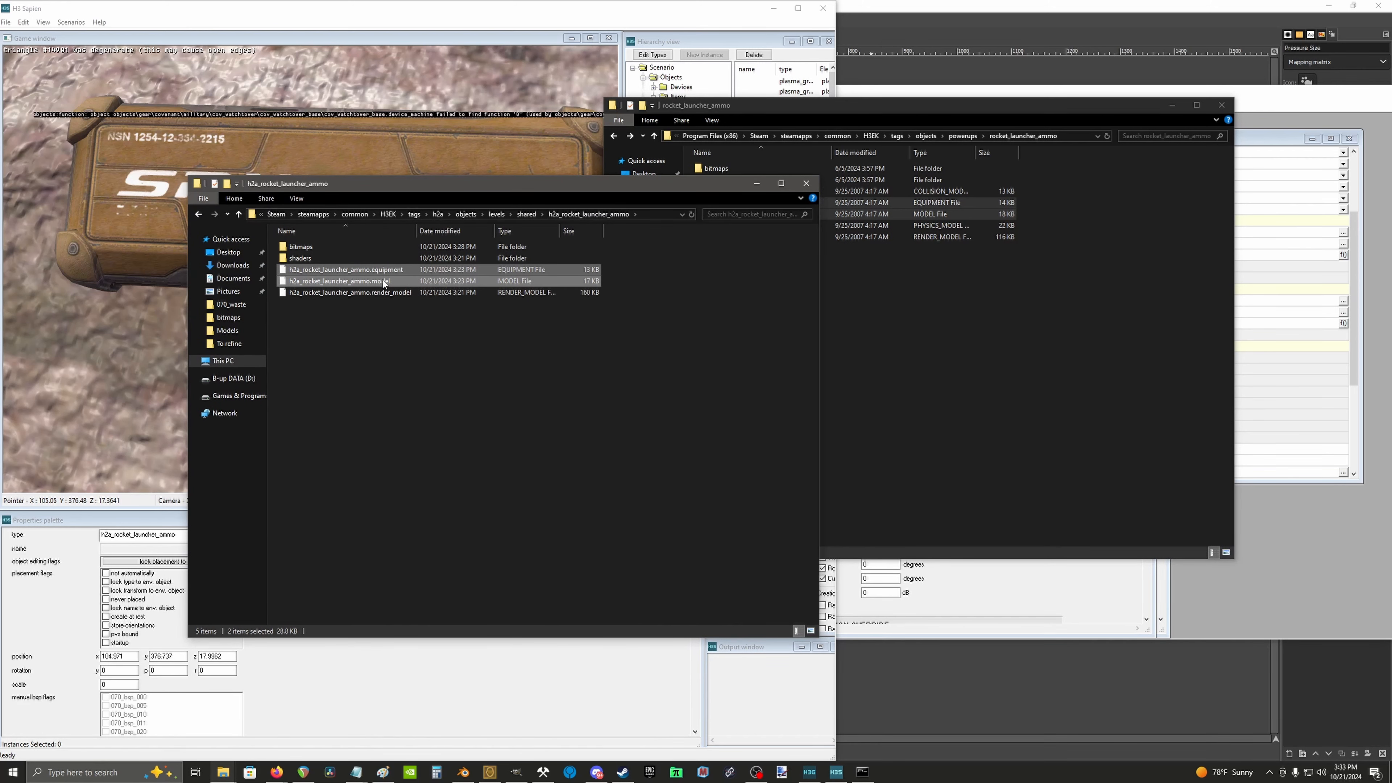
pyautogui.click(560, 314)
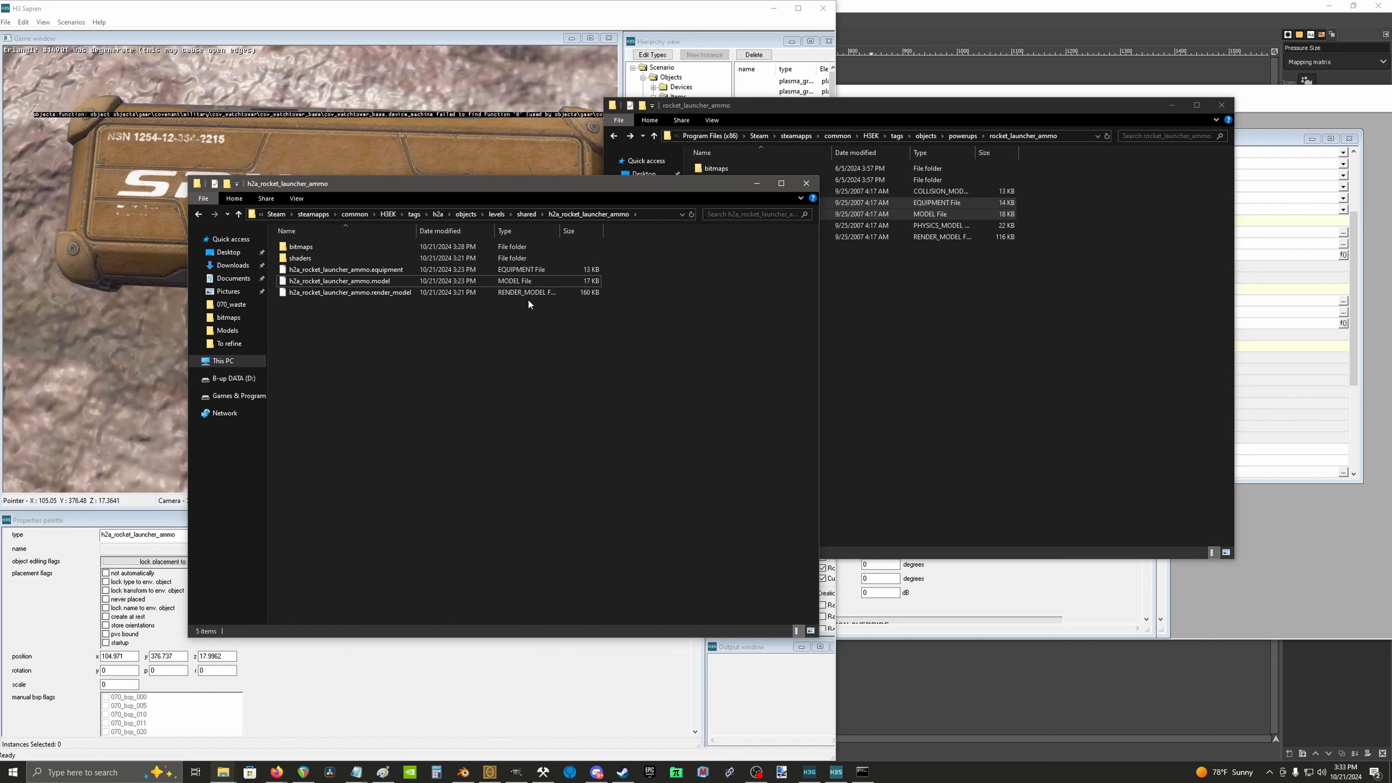
pyautogui.moveTo(416, 188); pyautogui.dragTo(326, 172)
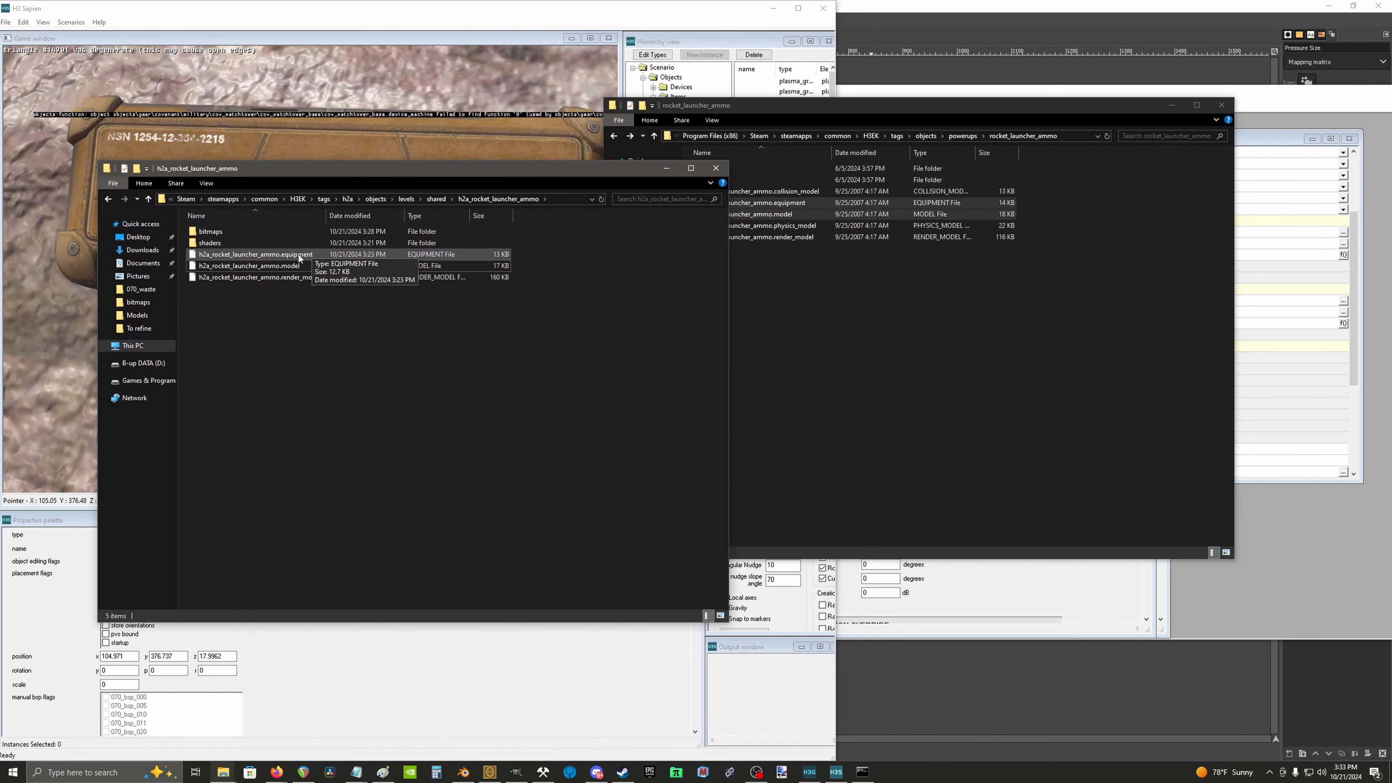
pyautogui.click(310, 267)
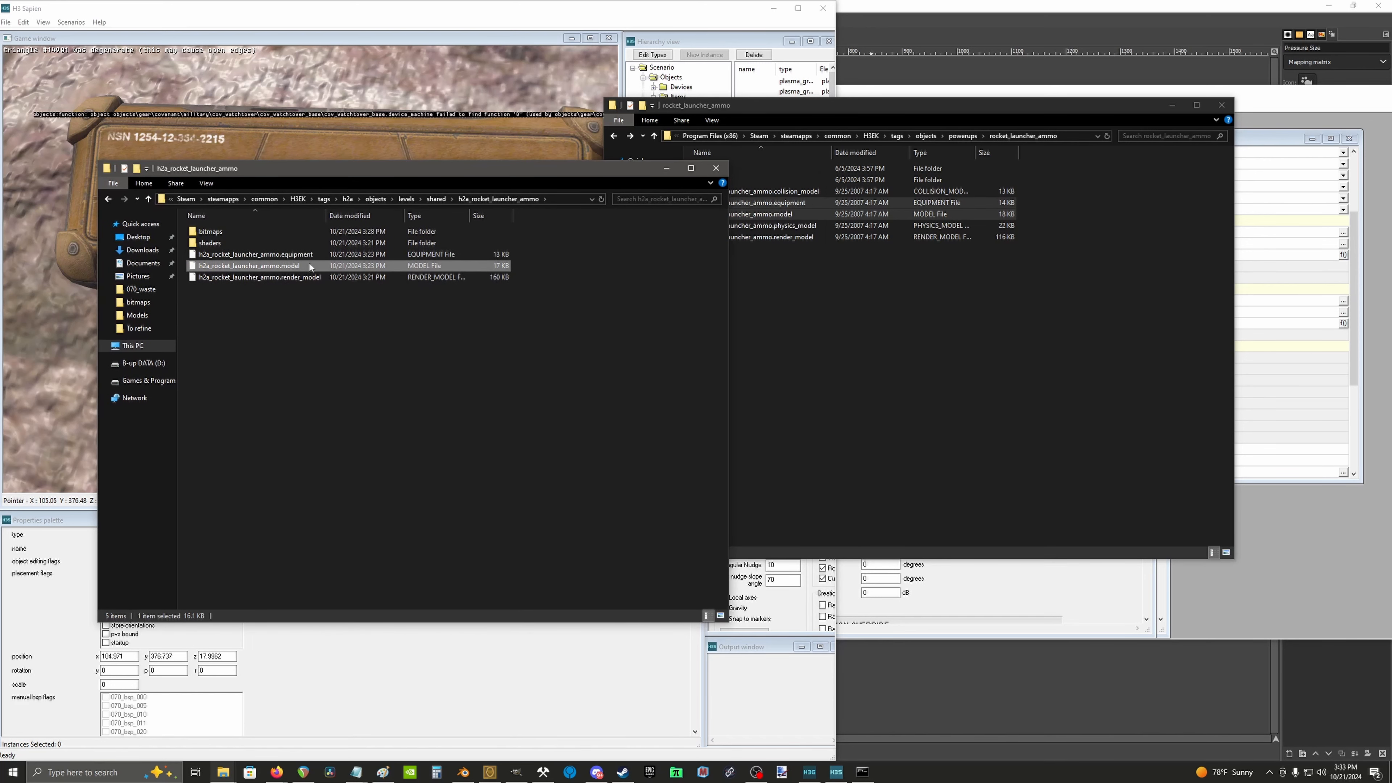
pyautogui.moveTo(533, 268); pyautogui.dragTo(492, 254)
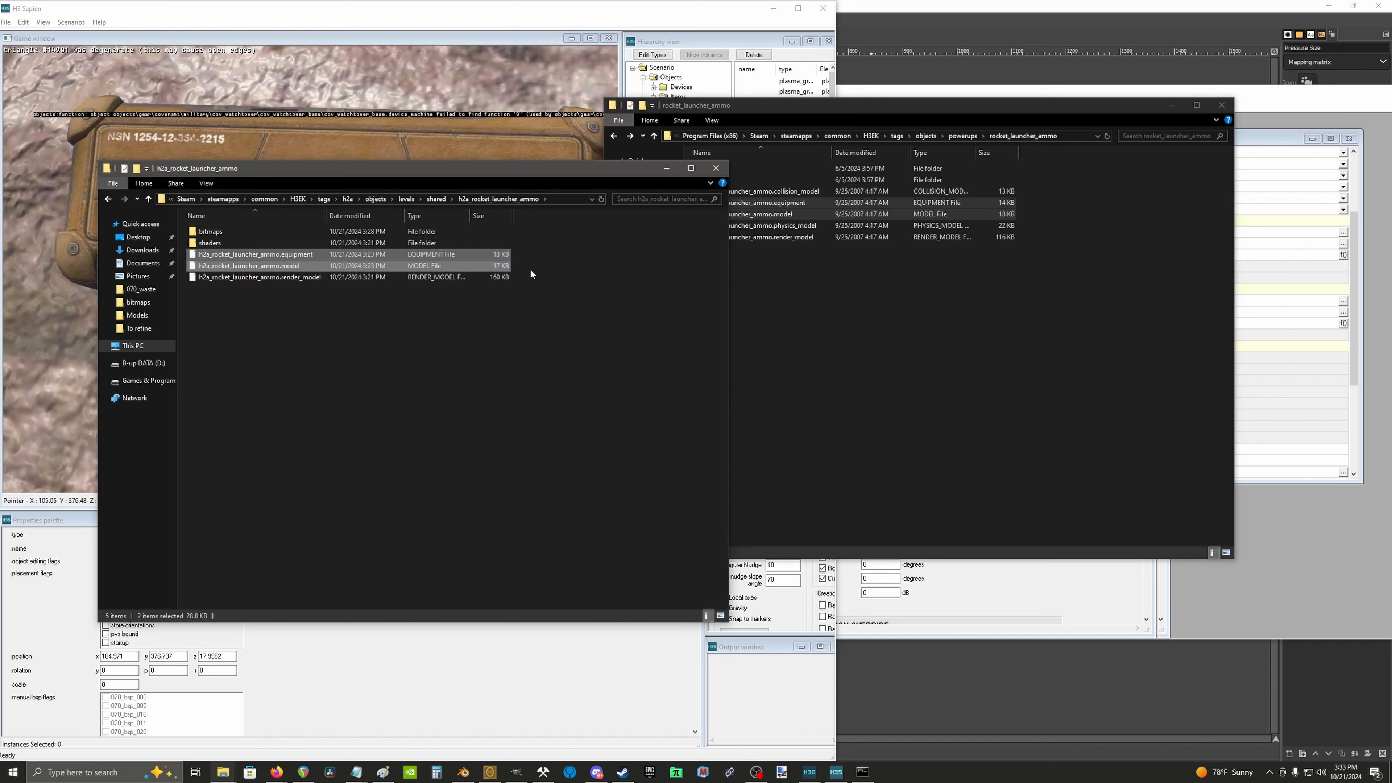
pyautogui.click(793, 279)
pyautogui.hotkey('ctrl', 'v')
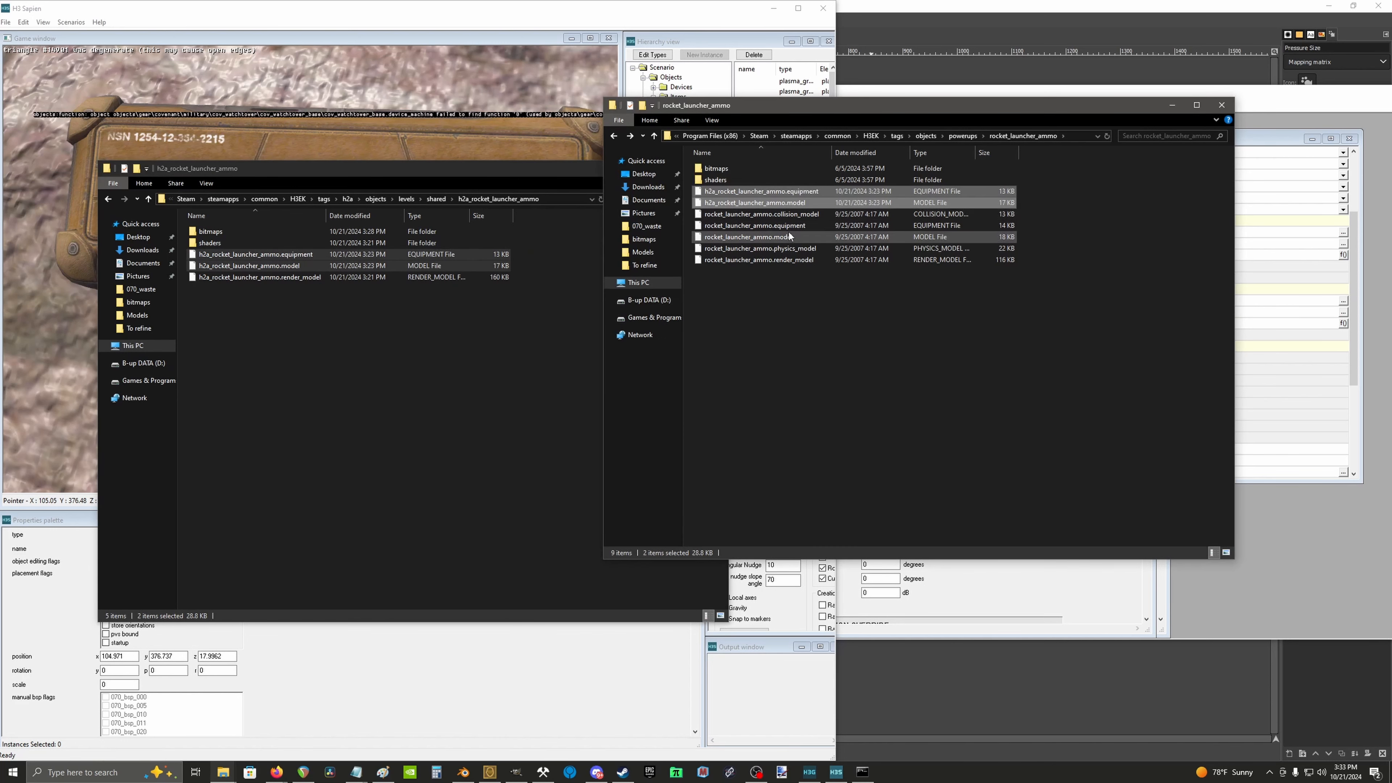
# Step: Delete the original rocket_launcher_ammo.equipment and rocket_launcher_ammo.model tags from the powerups folder
pyautogui.click(791, 227)
pyautogui.hotkey('shift', 'Down')
pyautogui.press('Delete')
# Step: Rename the two copied tags to rocket_launcher_ammo.equipment and rocket_launcher_ammo.model by removing their h2a_ prefix
pyautogui.rightClick(781, 192)
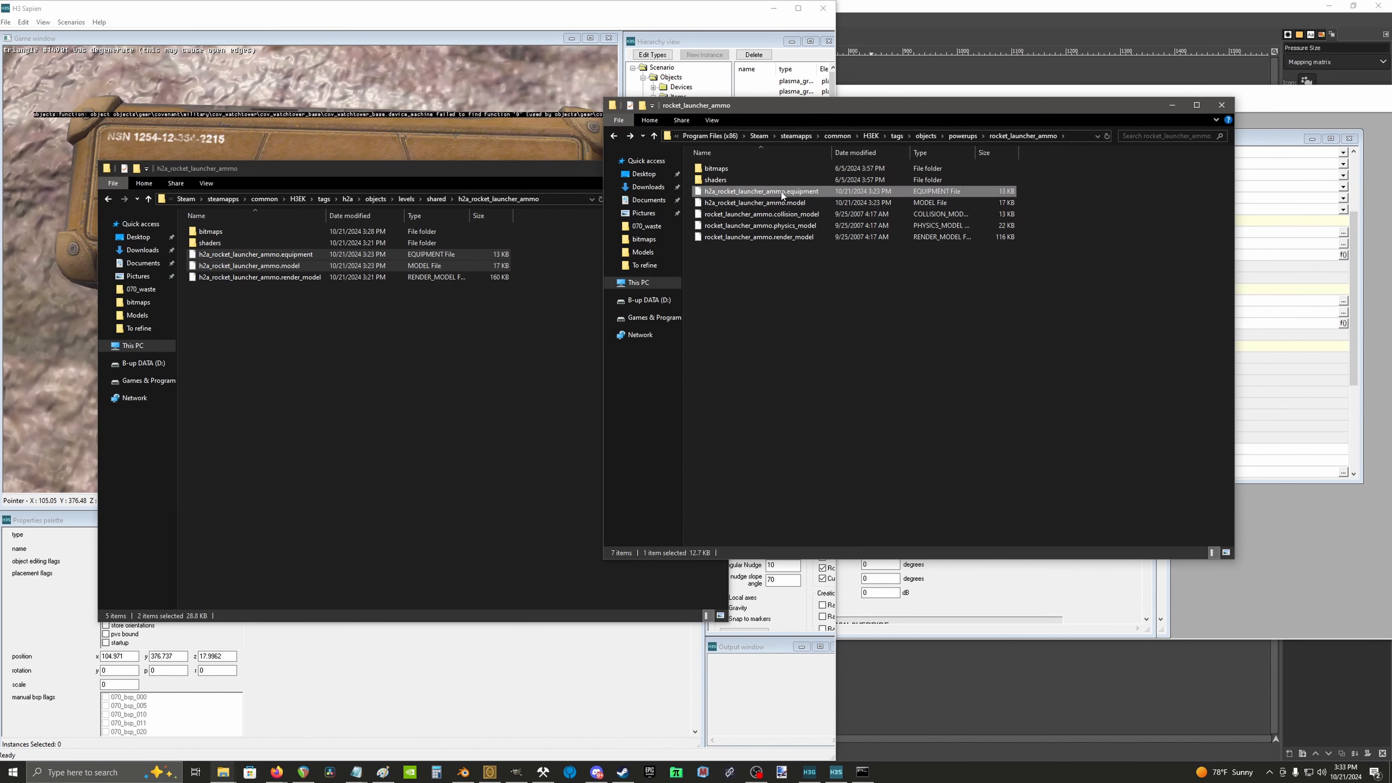
pyautogui.click(779, 201)
pyautogui.keyDown('shift'); pyautogui.click(771, 193); pyautogui.keyUp('shift')
pyautogui.rightClick(770, 192)
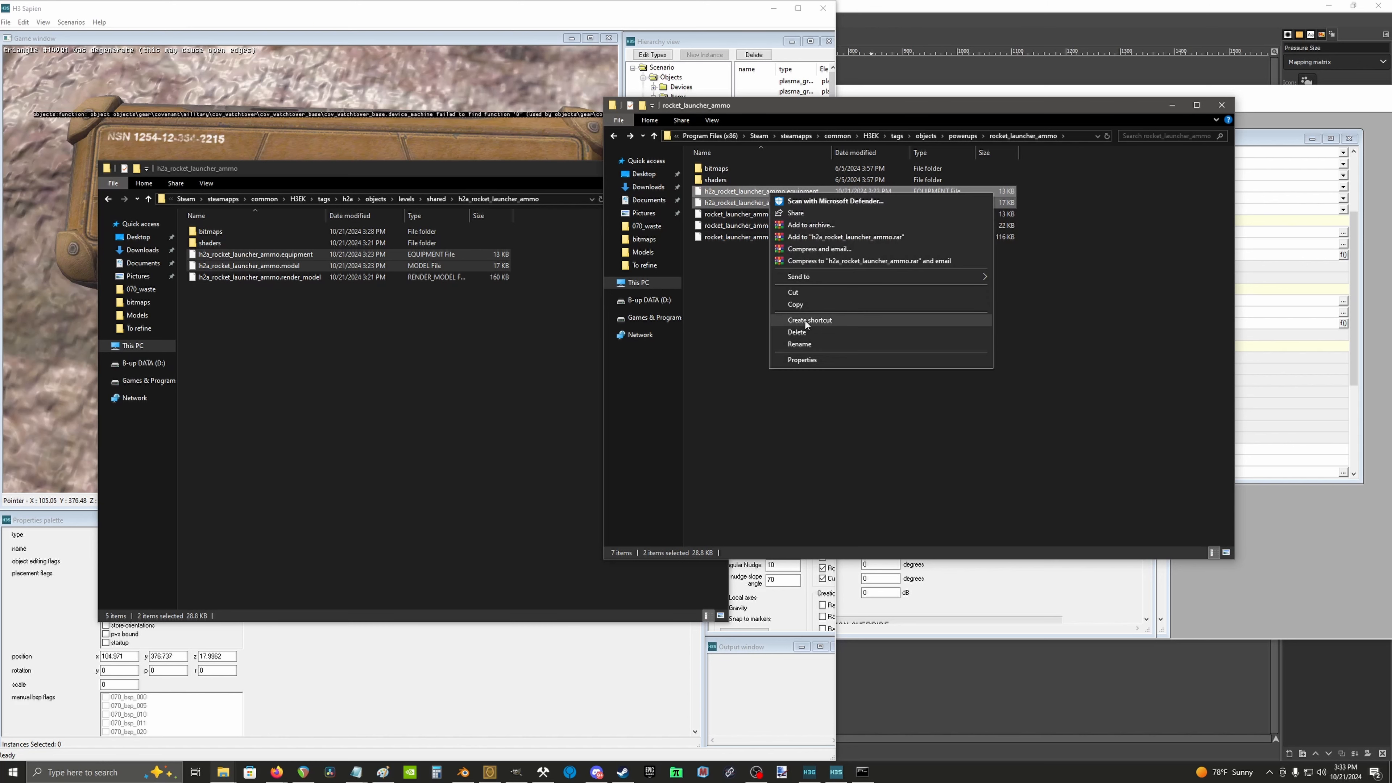
pyautogui.click(806, 343)
pyautogui.press('BackSpace')
pyautogui.press('BackSpace')
pyautogui.press('BackSpace')
pyautogui.press('BackSpace')
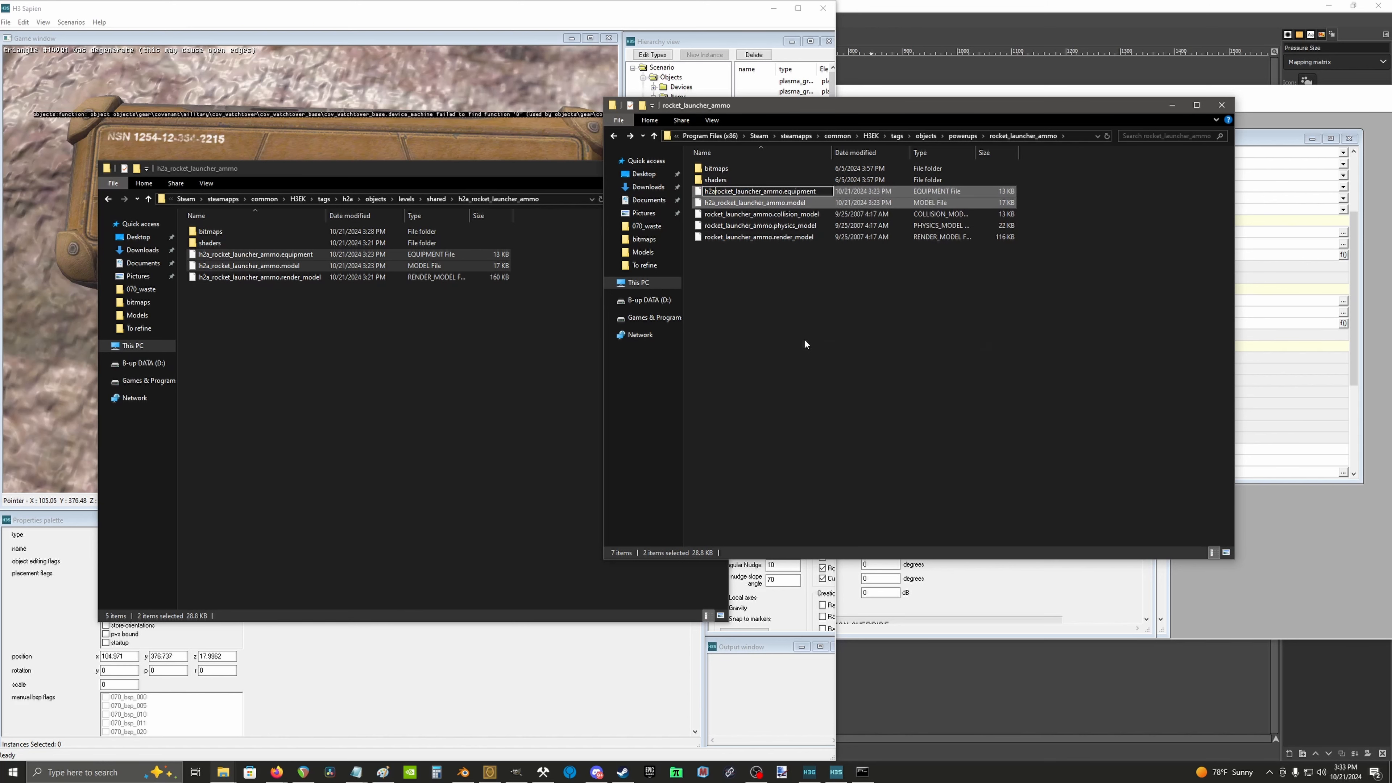
pyautogui.press('Return')
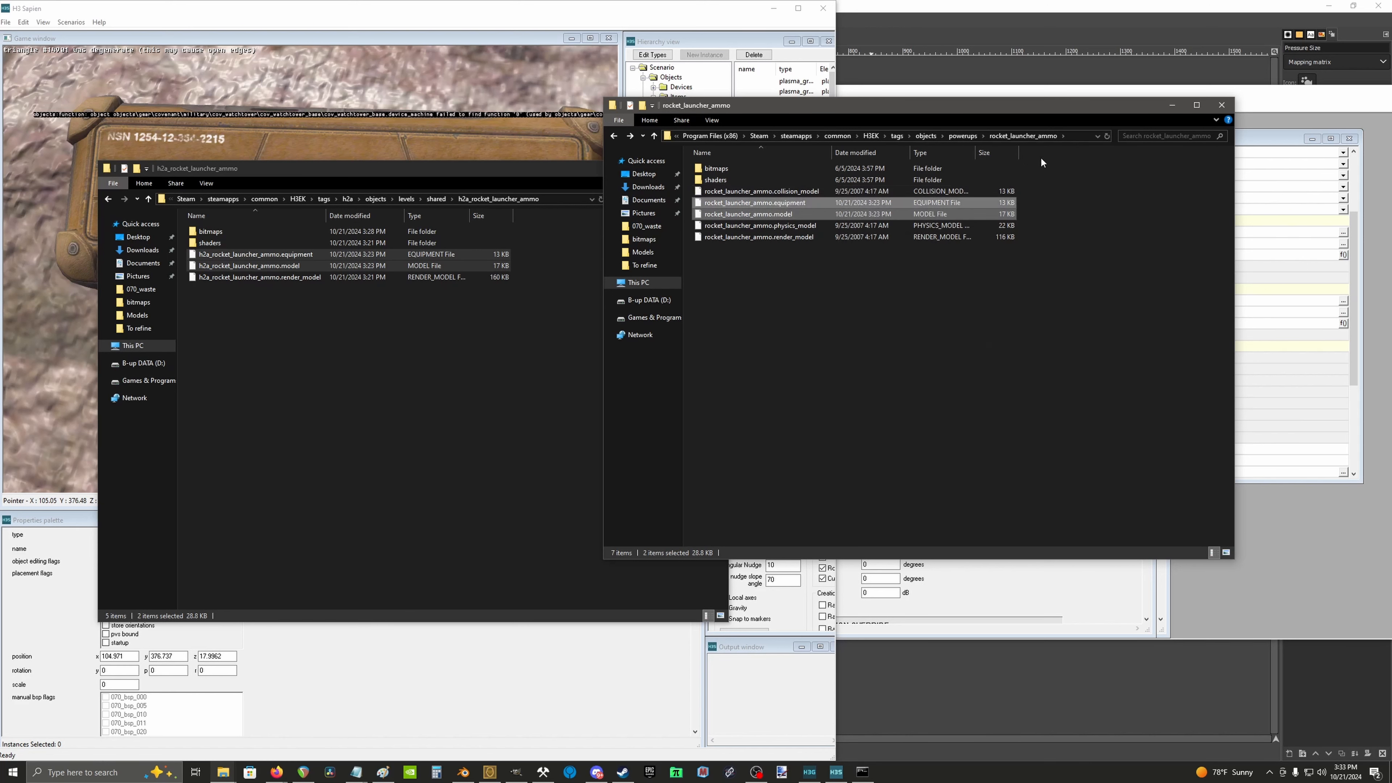
# Step: Place a new equipment object on the ground near the character in Sapien and set its type to rocket_launcher_ammo
pyautogui.click(402, 139)
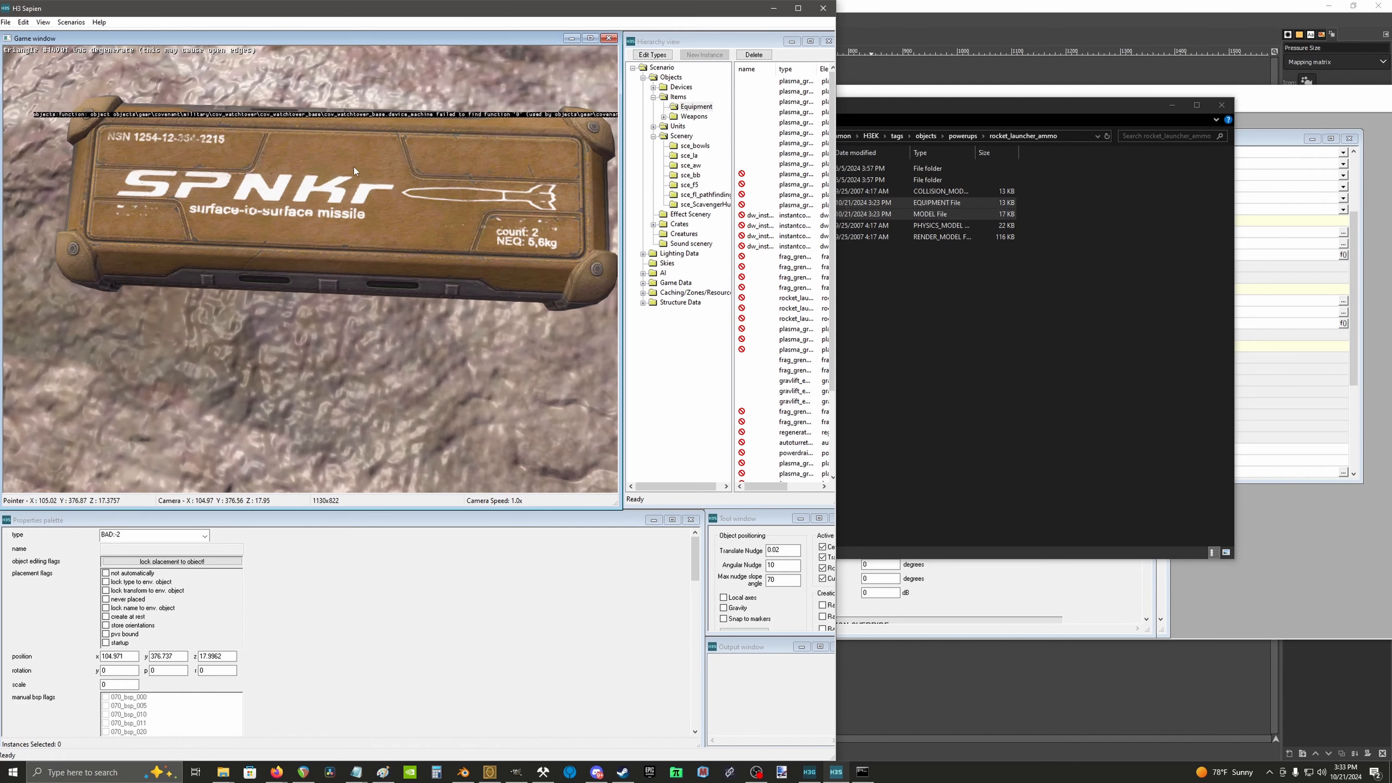
pyautogui.press('s')
pyautogui.moveTo(353, 166); pyautogui.dragTo(481, 229, button='middle')
pyautogui.press('s')
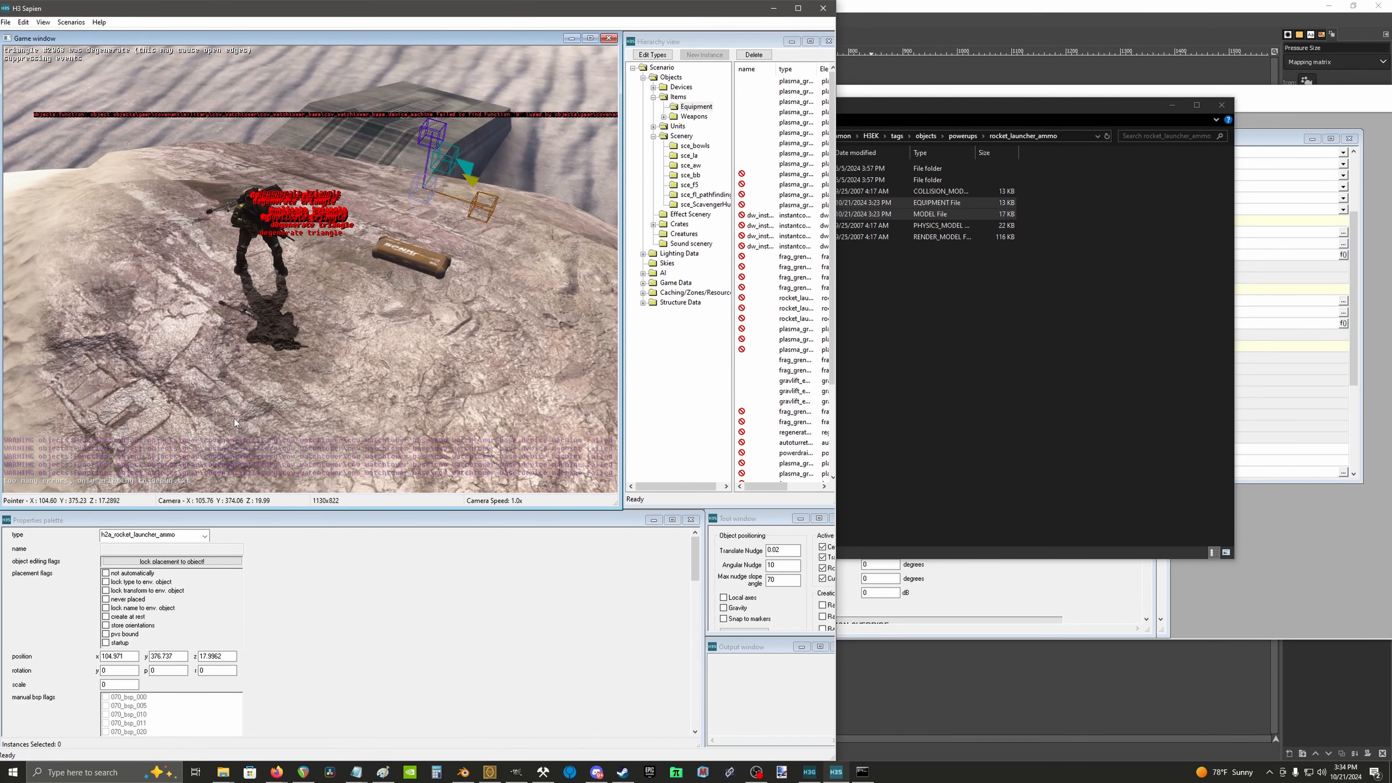
pyautogui.rightClick(244, 423)
pyautogui.click(168, 535)
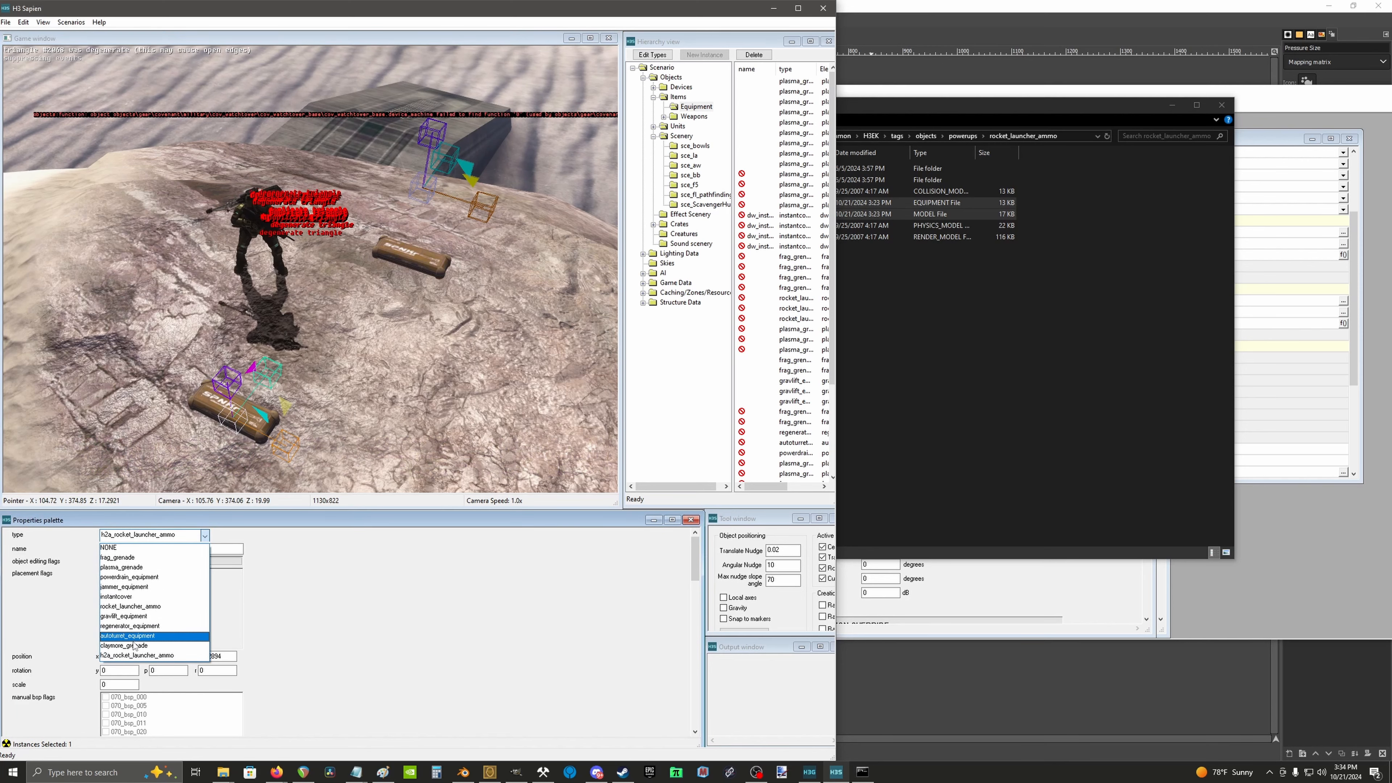
pyautogui.click(127, 607)
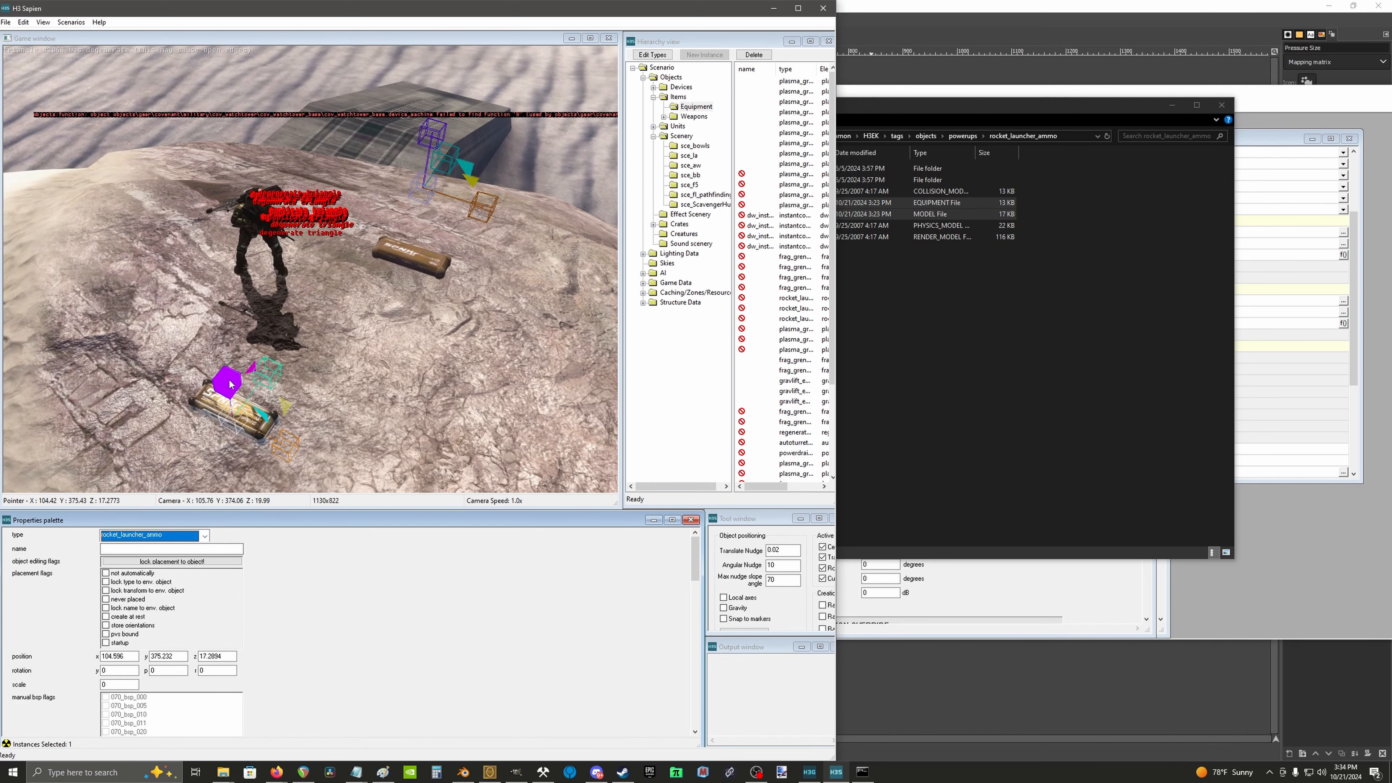
# Step: Inspect the placed rocket_launcher_ammo case from several sides and check the equipment tag in the powerups folder
pyautogui.press('a')
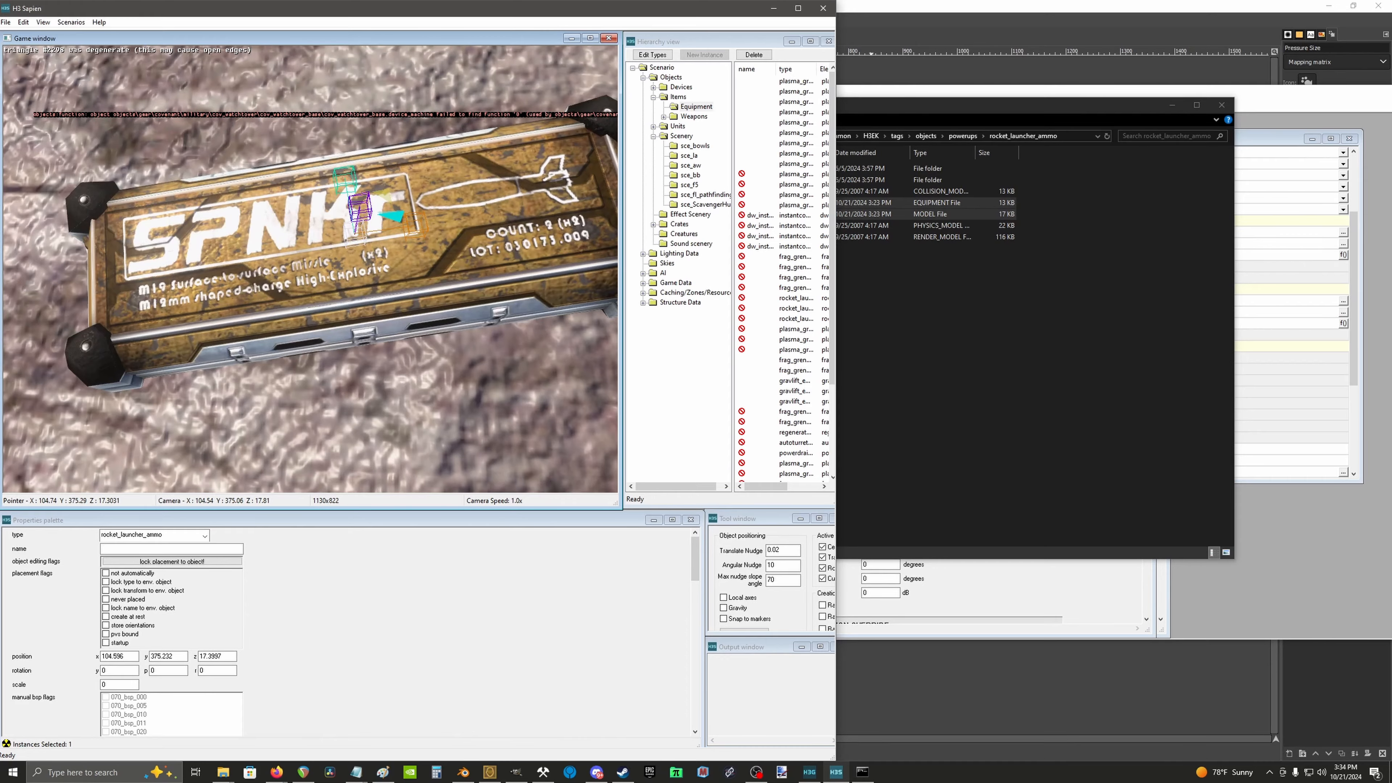
pyautogui.press('a')
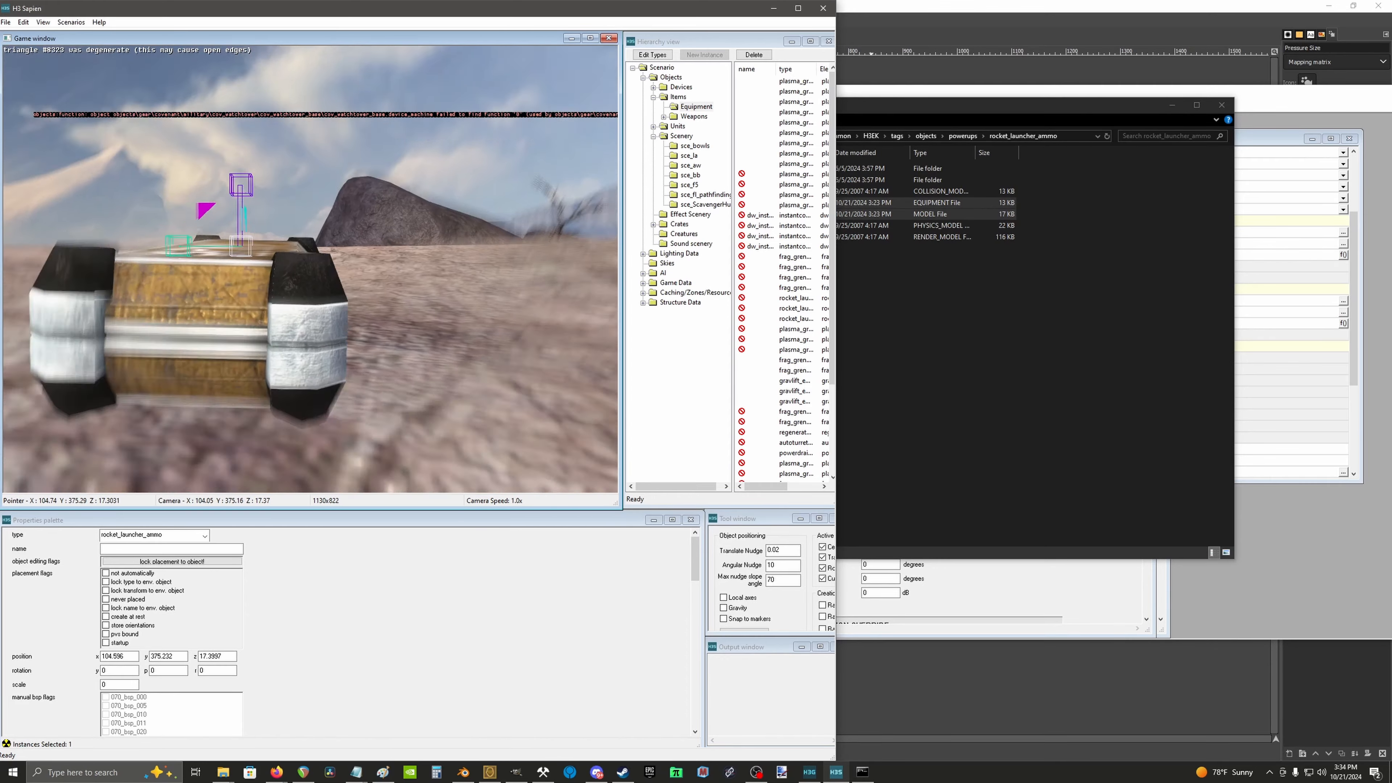
pyautogui.press('w')
pyautogui.press('d')
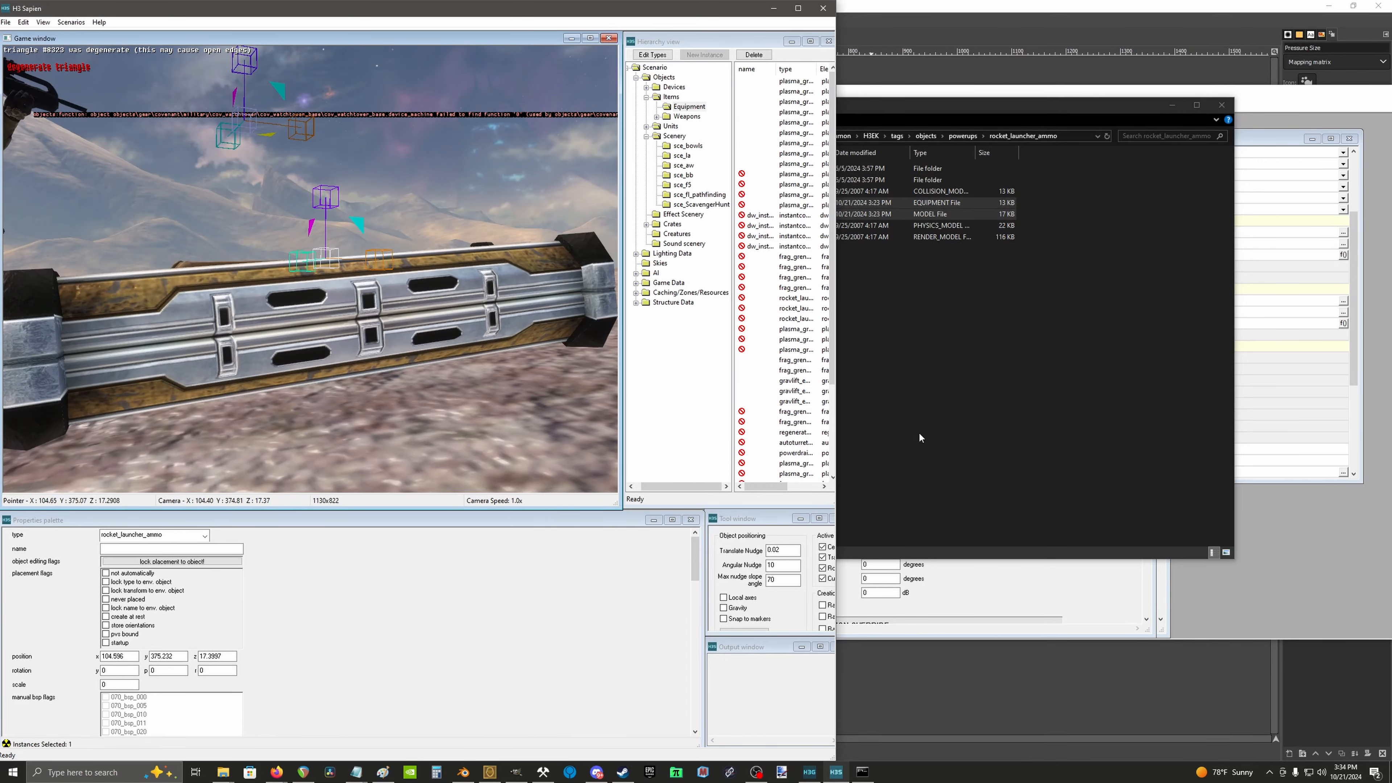
pyautogui.click(919, 432)
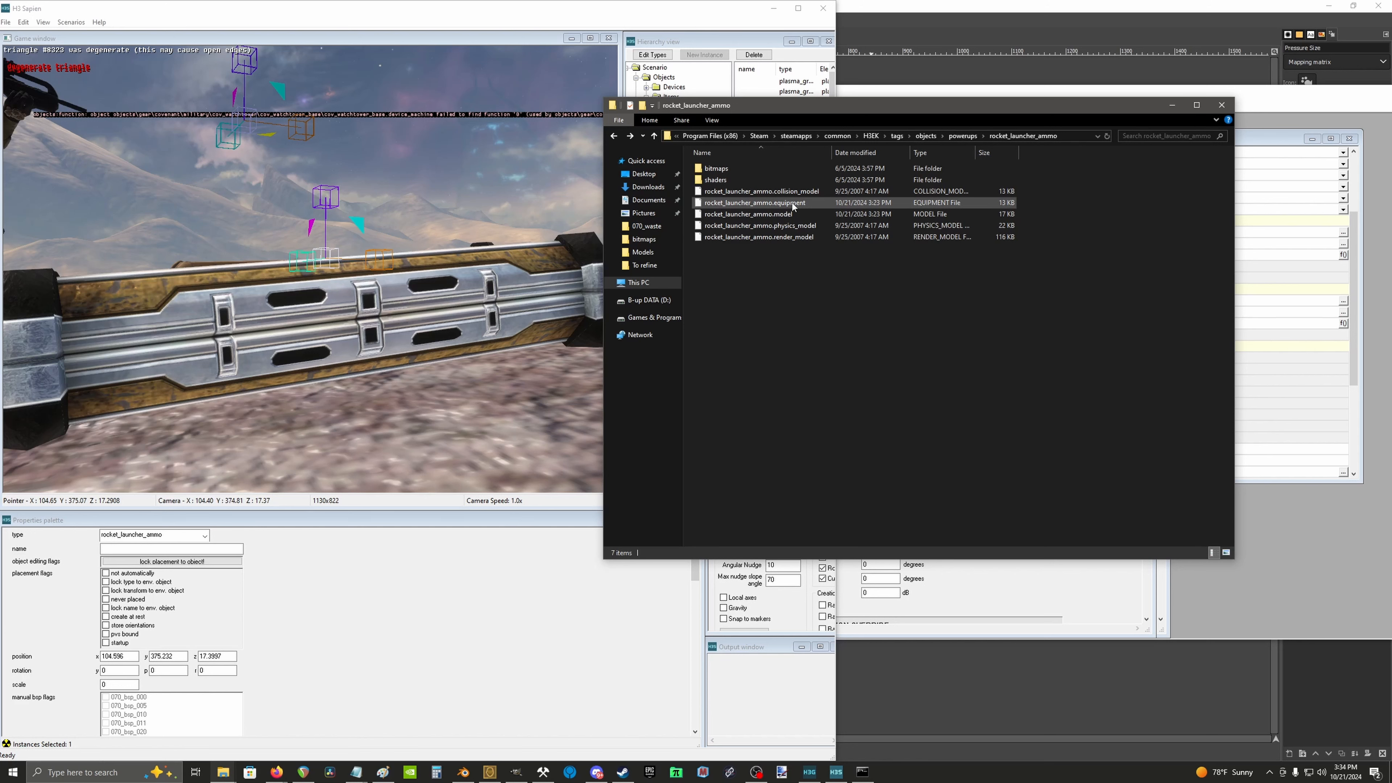
pyautogui.click(770, 202)
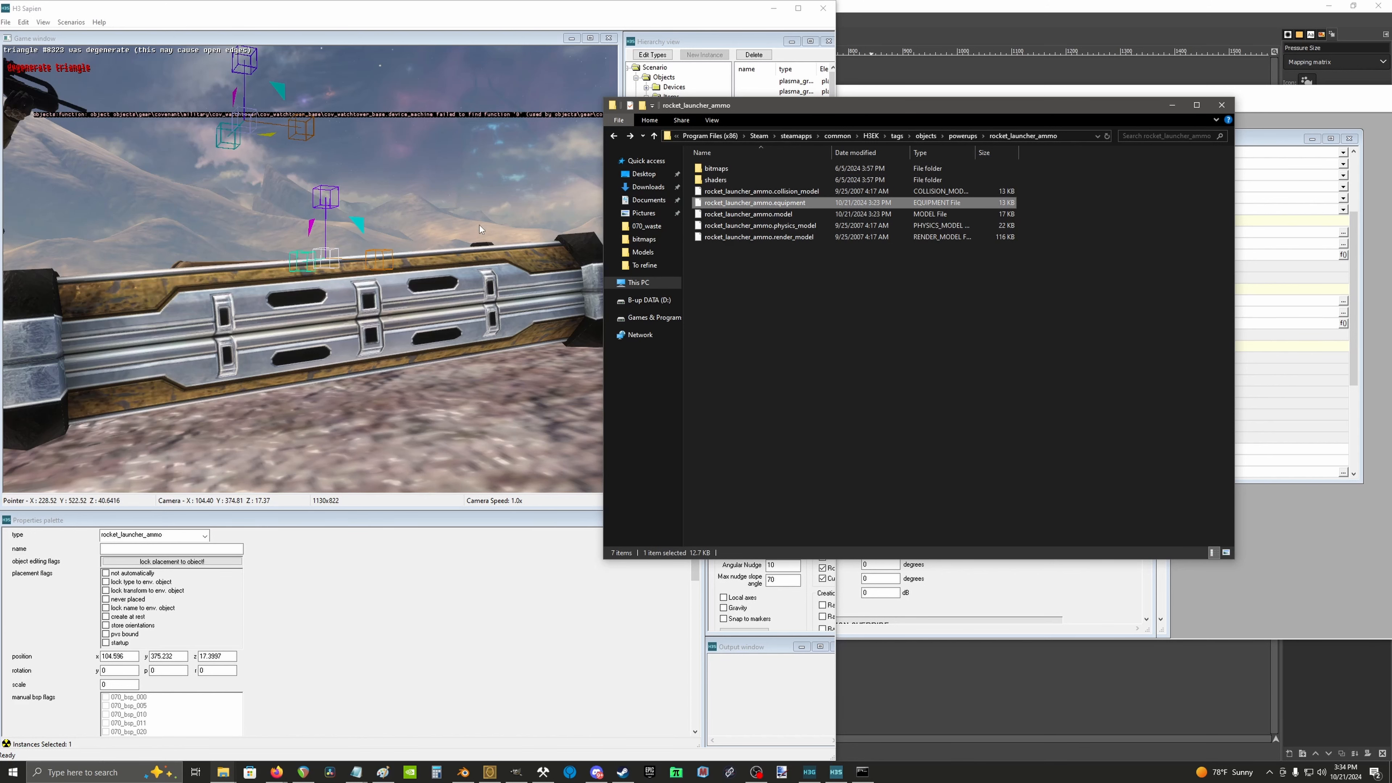
# Step: Reopen the 070_waste scenario in Sapien without saving the scenario changes
pyautogui.click(466, 181)
pyautogui.moveTo(466, 181); pyautogui.dragTo(494, 230, button='middle')
pyautogui.press('s')
pyautogui.click(5, 22)
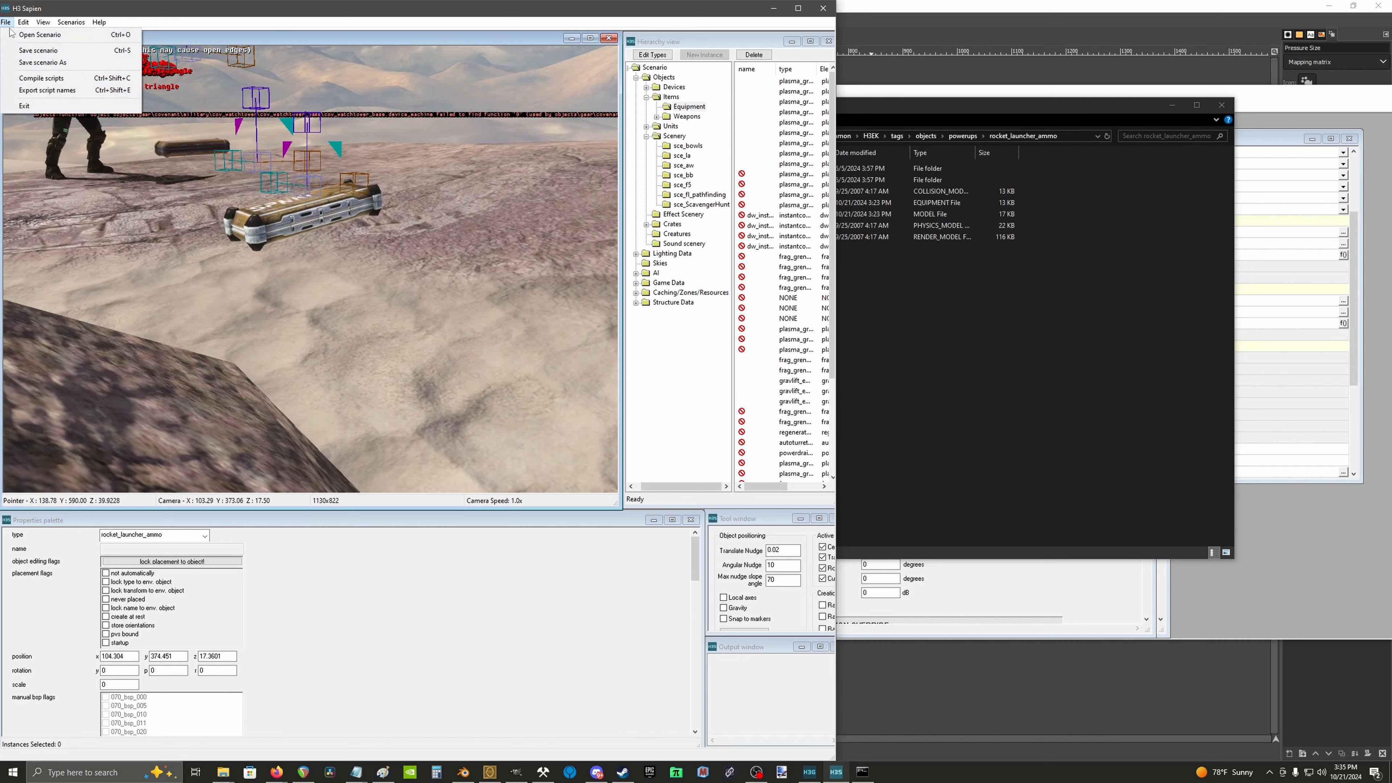
pyautogui.click(39, 34)
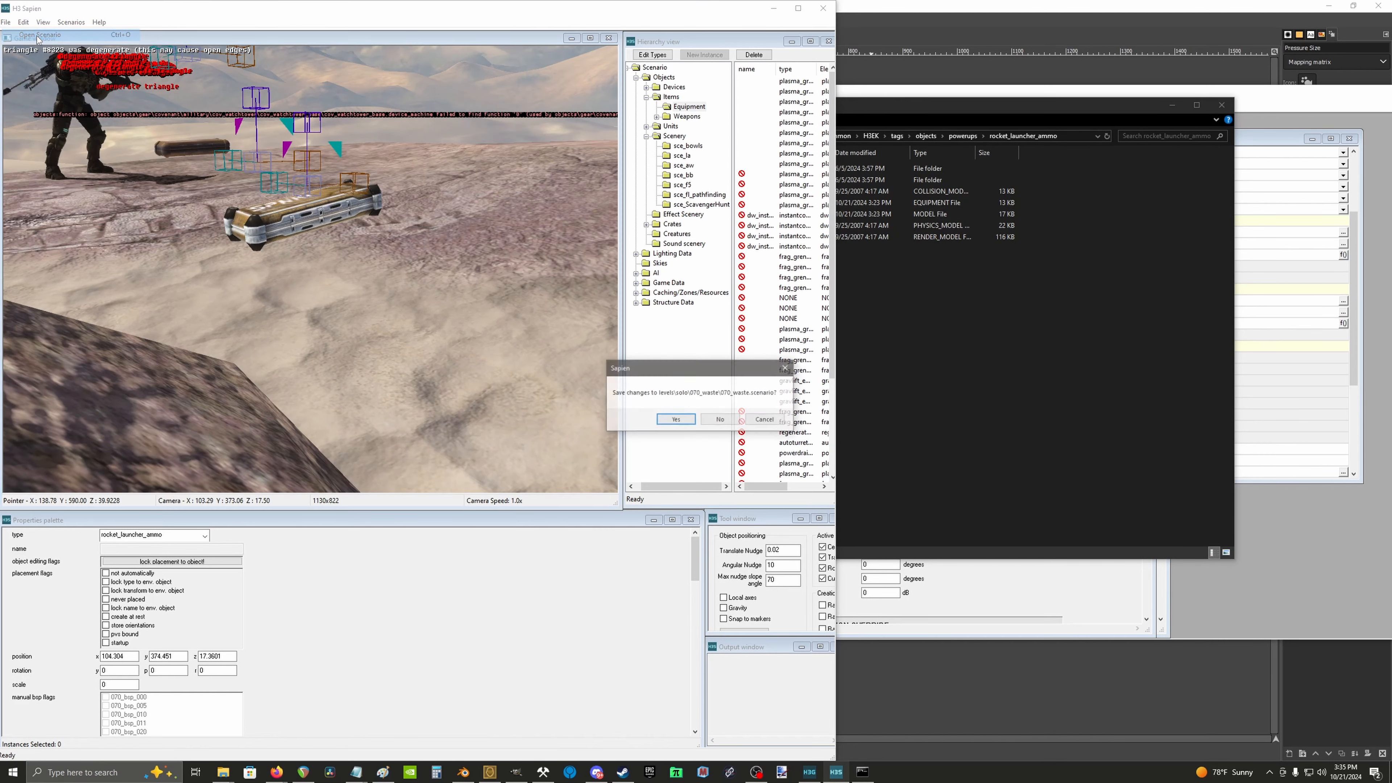
pyautogui.click(723, 419)
pyautogui.doubleClick(108, 167)
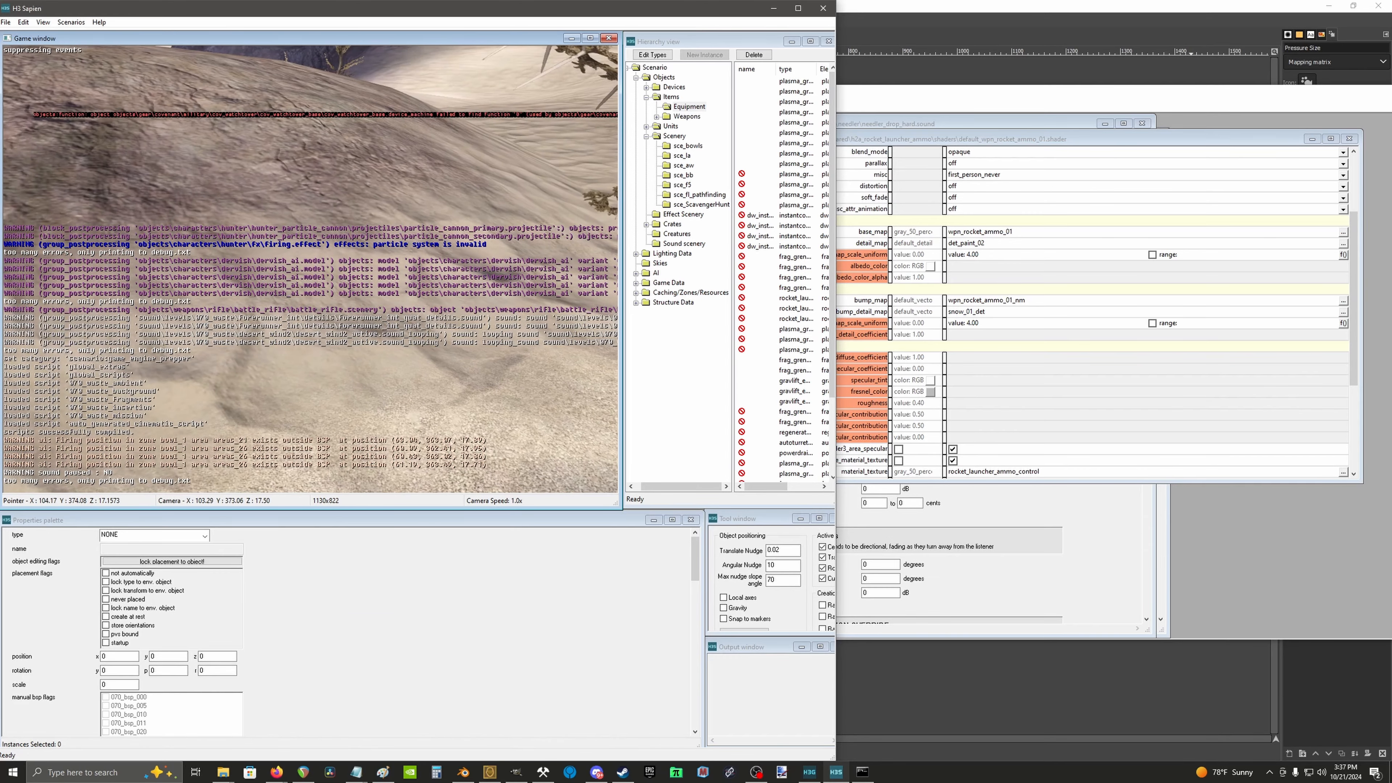
# Step: Place an equipment object on the rocky ground, set its type to rocket_launcher_ammo, and check the case up close
pyautogui.moveTo(310, 269); pyautogui.dragTo(642, 62, button='middle')
pyautogui.click(681, 106)
pyautogui.rightClick(251, 175)
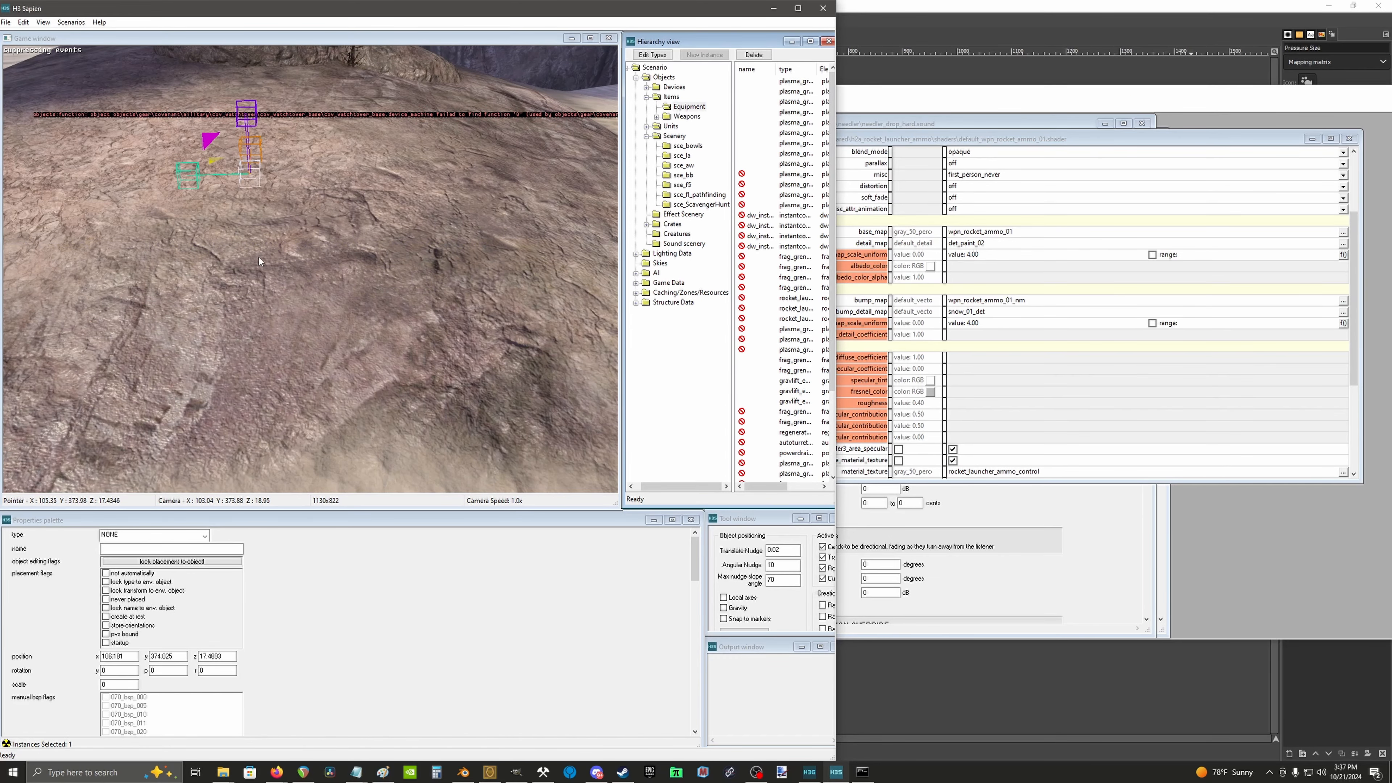
pyautogui.click(171, 537)
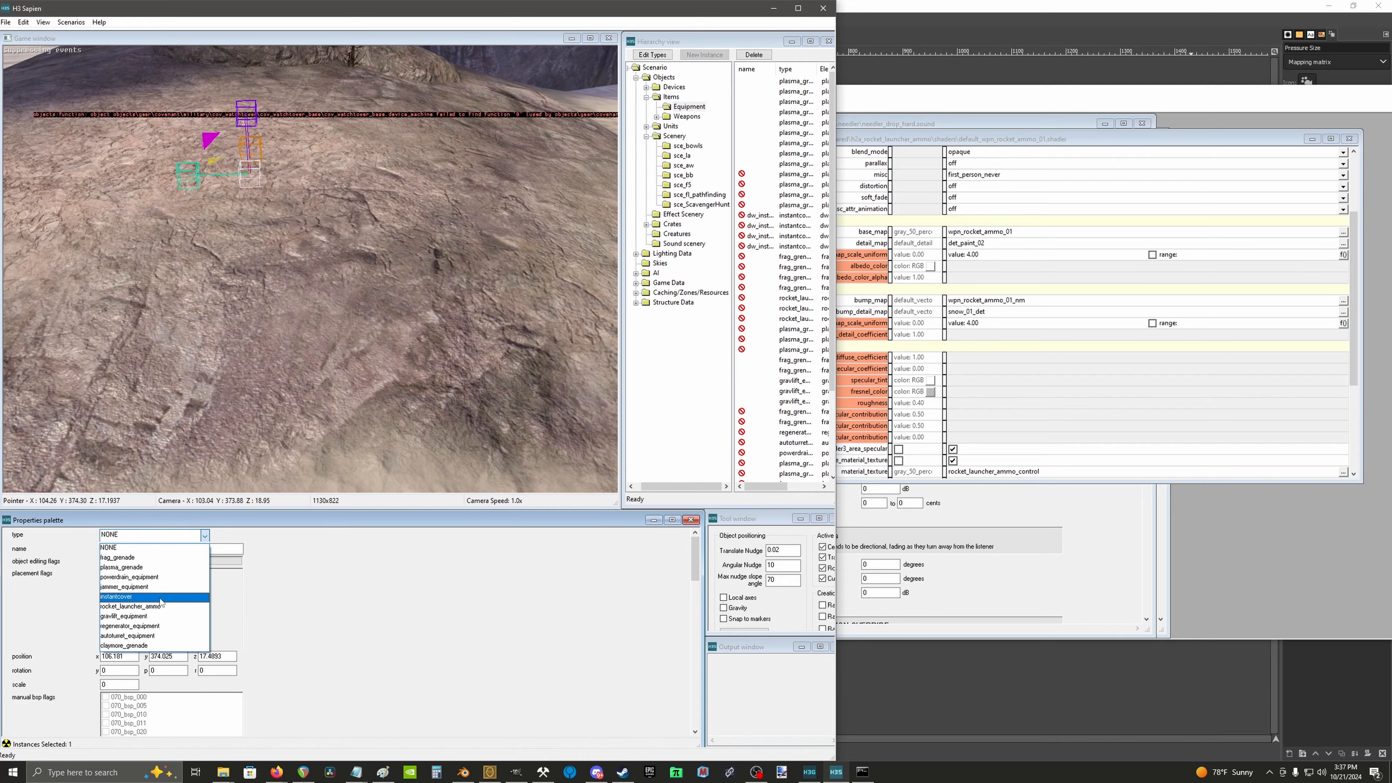
pyautogui.click(151, 610)
pyautogui.moveTo(314, 174); pyautogui.dragTo(225, 260, button='middle')
pyautogui.press('s')
pyautogui.press('w')
pyautogui.press('s')
pyautogui.press('w')
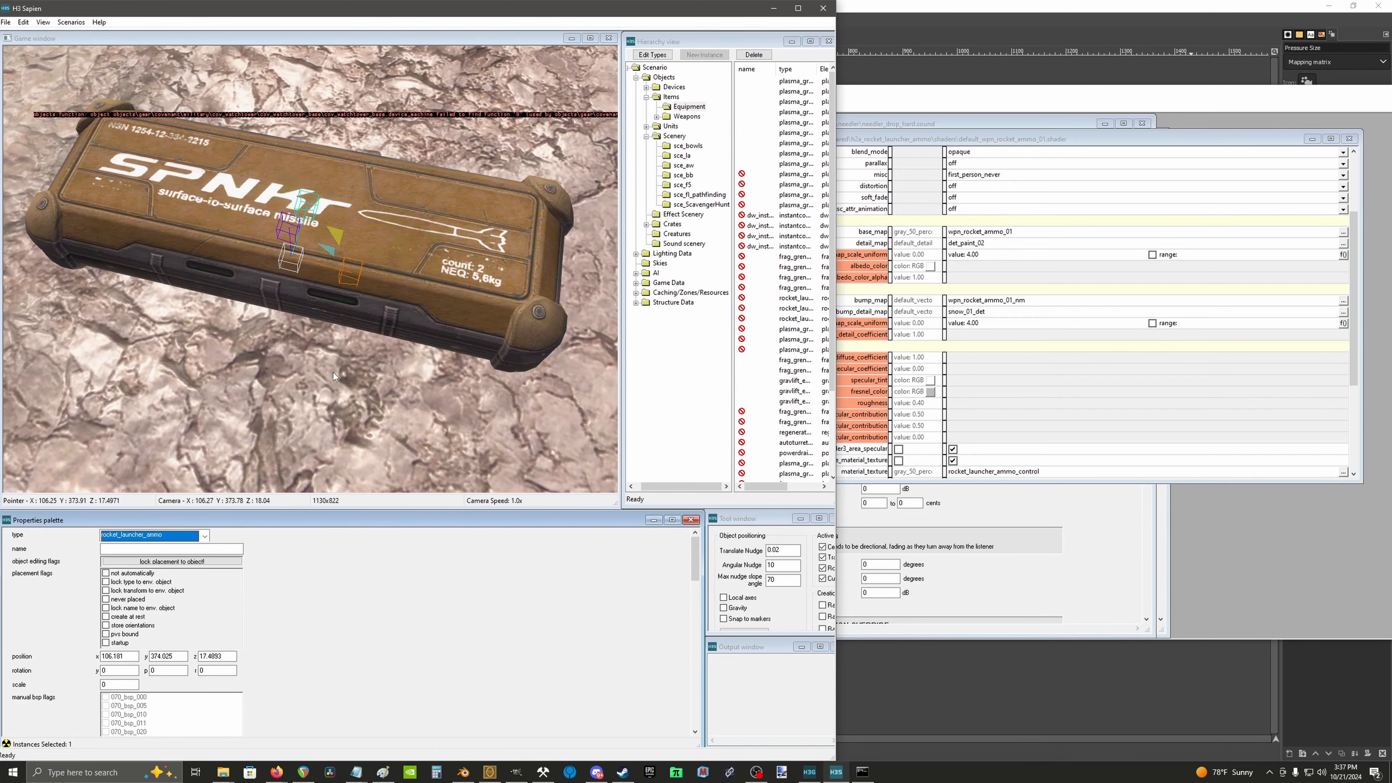
# Step: Examine the placed rocket_launcher_ammo case in Sapien from several angles and distances
pyautogui.moveTo(375, 328); pyautogui.dragTo(310, 304, button='middle')
pyautogui.press('f')
pyautogui.press('a')
pyautogui.press('d')
pyautogui.press('f')
pyautogui.press('w')
pyautogui.press('s')
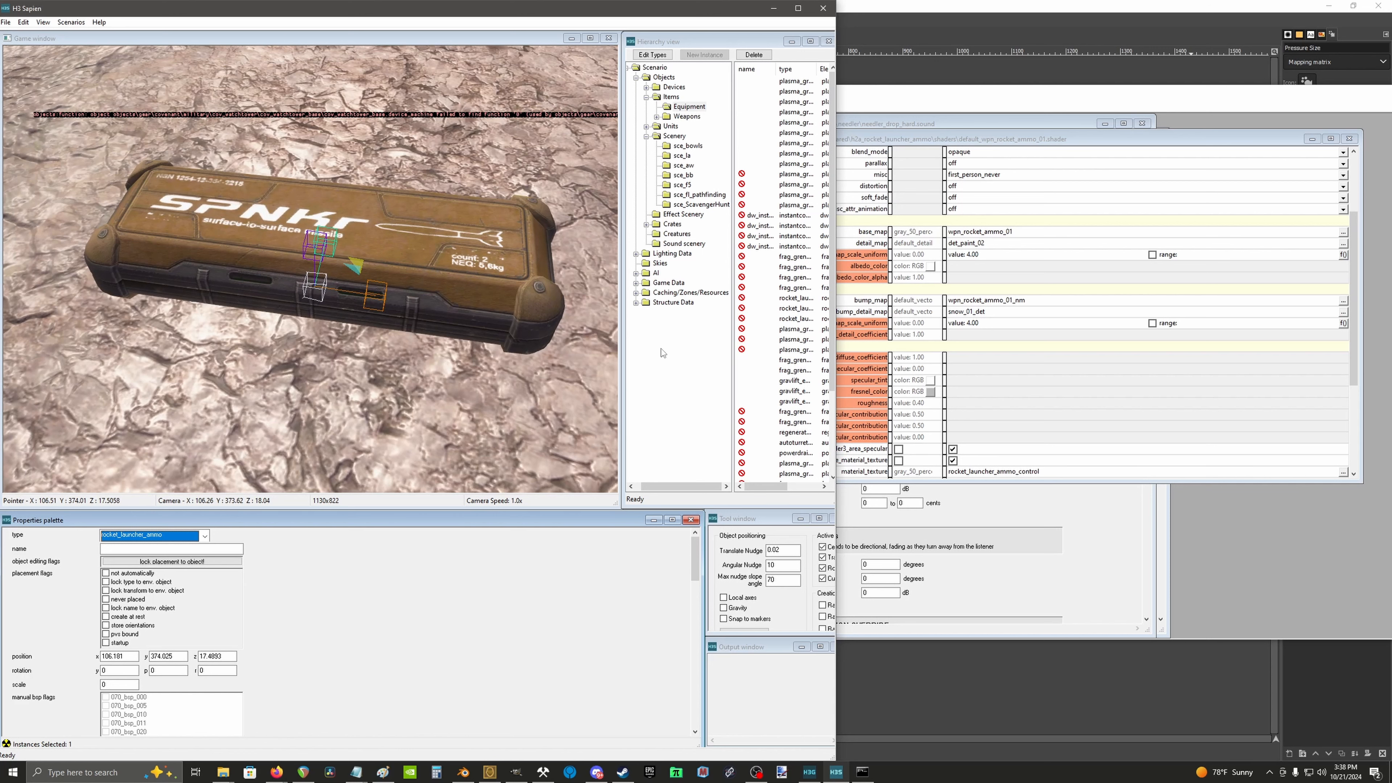
# Step: Switch to Guerilla and review the categories, albedo, bump mapping and material model settings of the default_wpn_rocket_ammo_01 shader
pyautogui.click(1024, 240)
pyautogui.scroll(-5, 1015, 297)
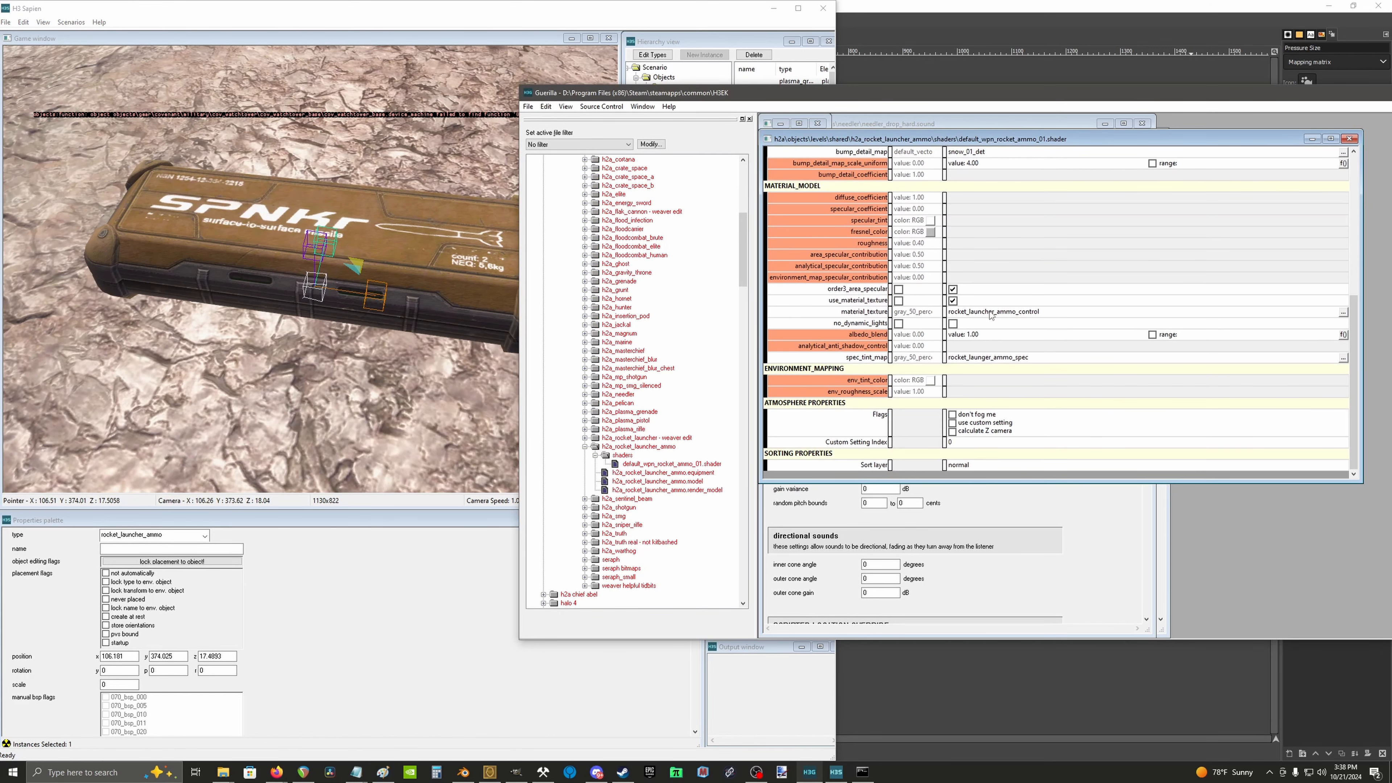
pyautogui.scroll(5, 1058, 271)
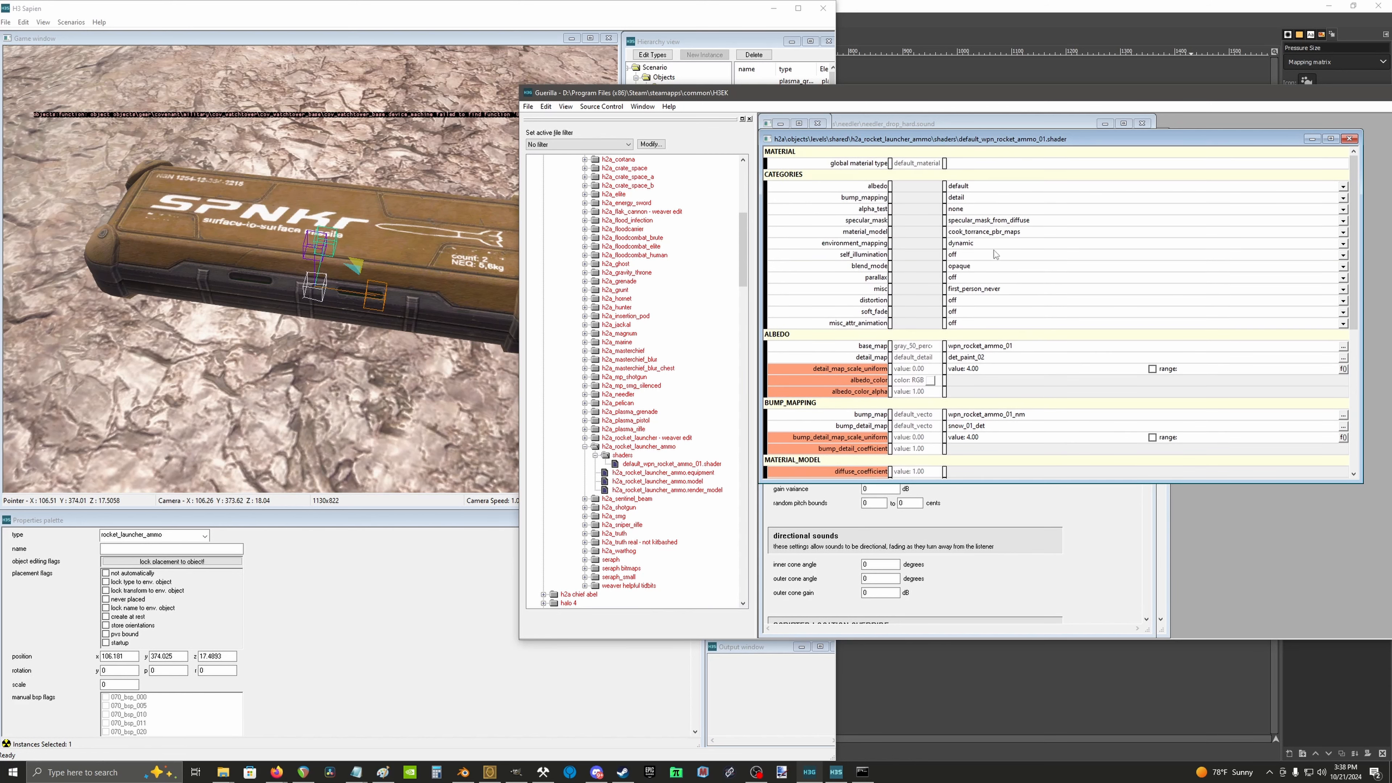
pyautogui.scroll(-1, 1009, 260)
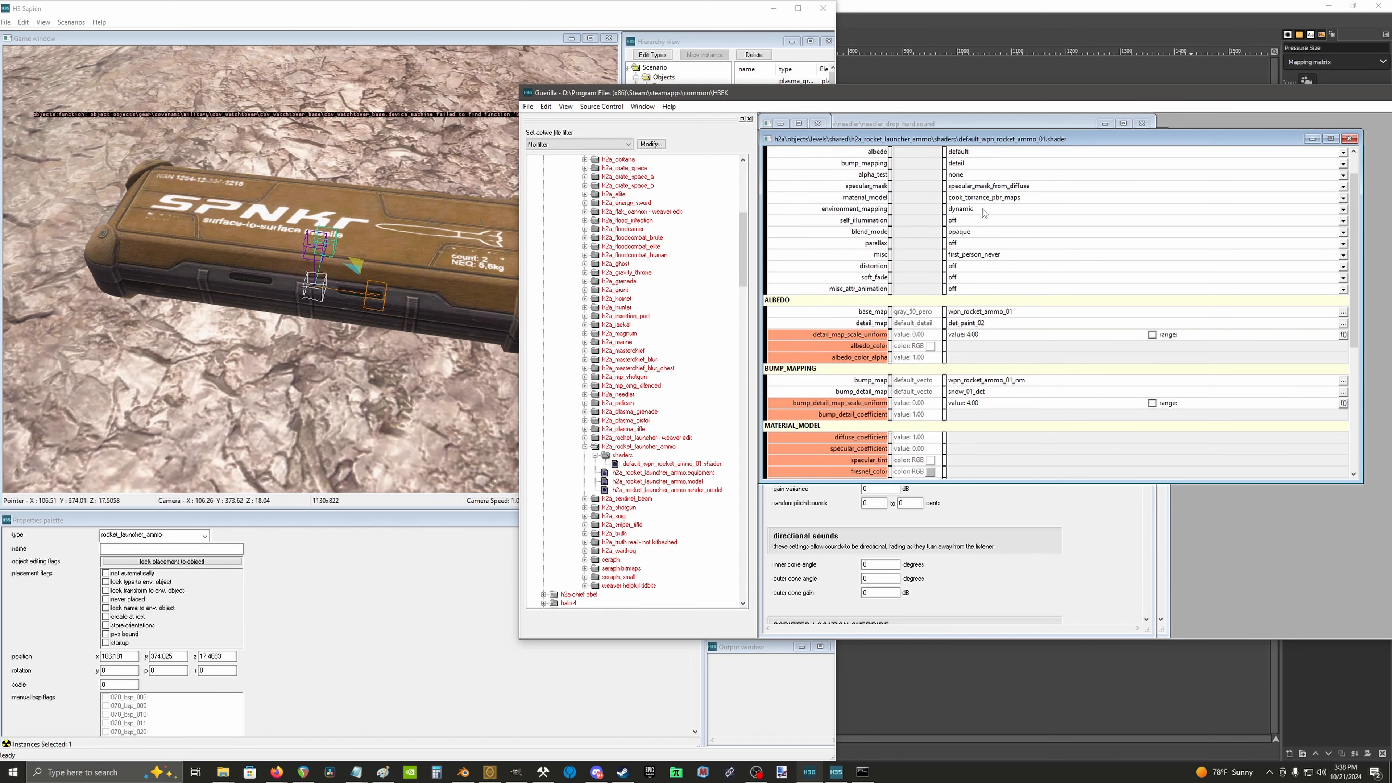
pyautogui.scroll(-6, 1034, 286)
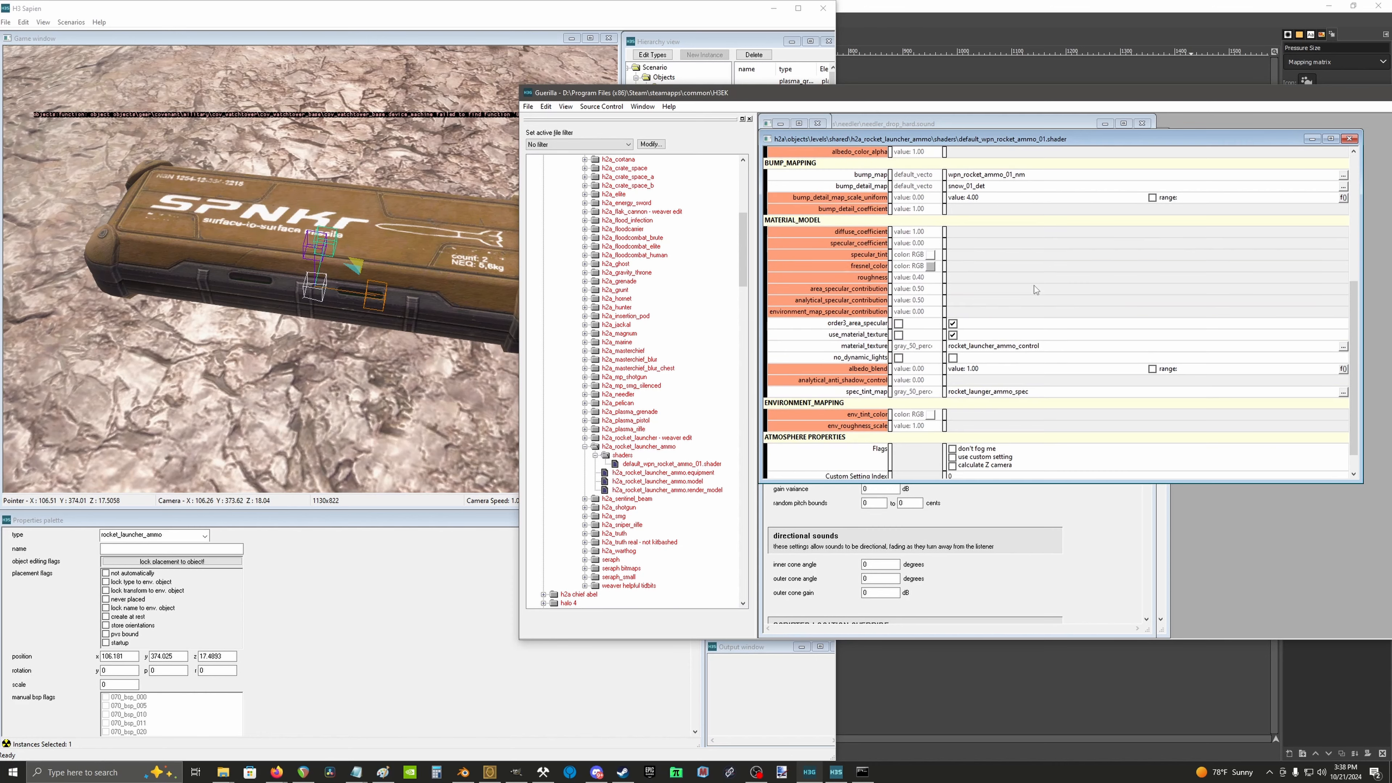
pyautogui.scroll(-1, 1033, 289)
pyautogui.scroll(3, 1022, 295)
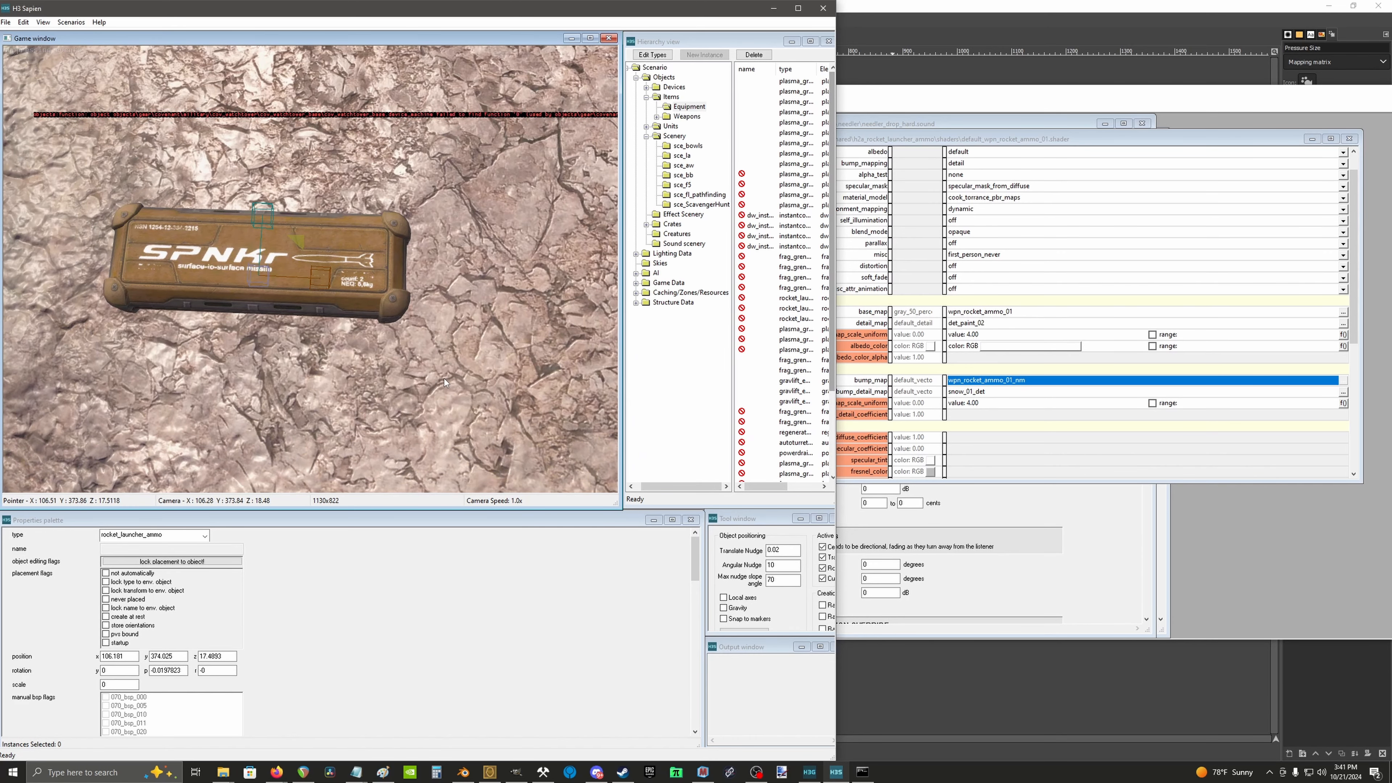
# Step: Bring up Materialize, look over its texture map slots and saving options, and put it away again
pyautogui.click(704, 771)
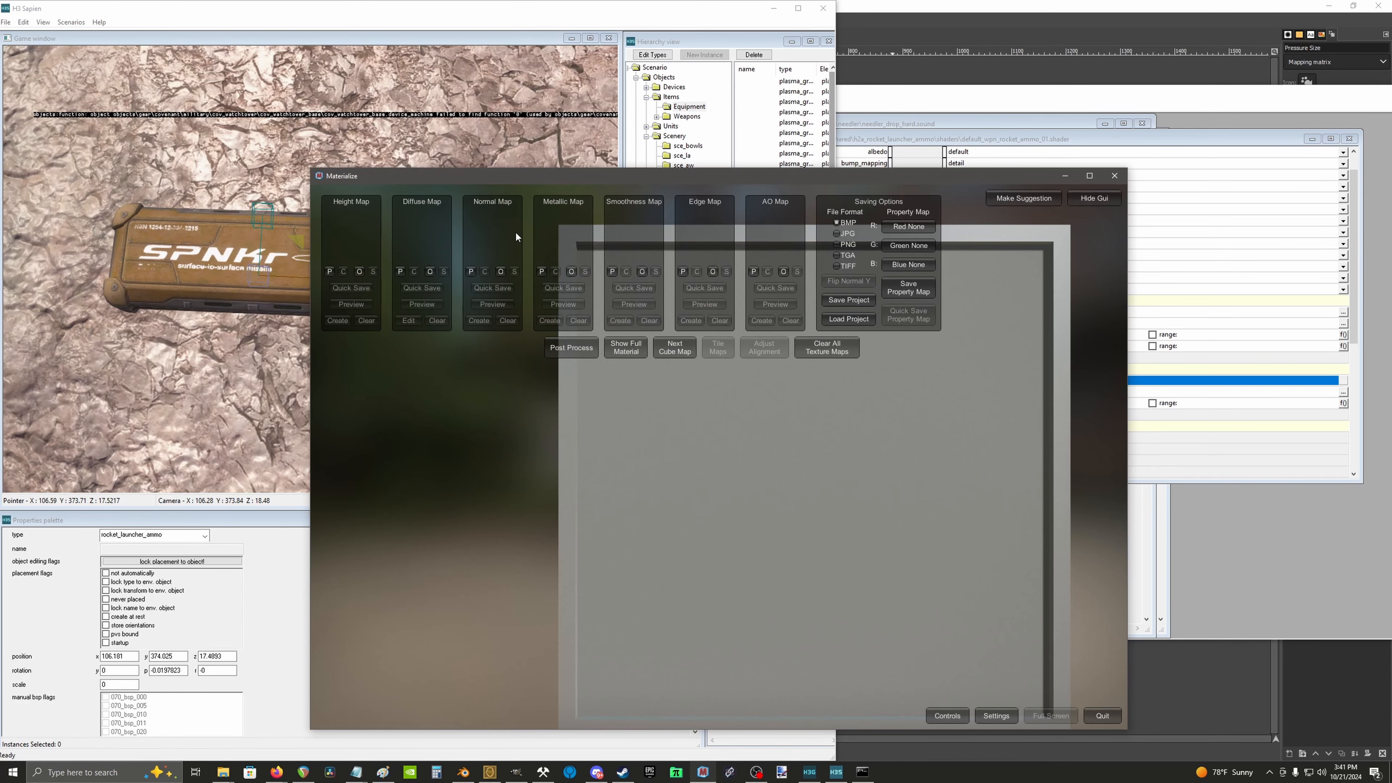
pyautogui.moveTo(522, 176)
pyautogui.mouseDown()
pyautogui.moveTo(508, 144)
pyautogui.moveTo(523, 151)
pyautogui.mouseUp()
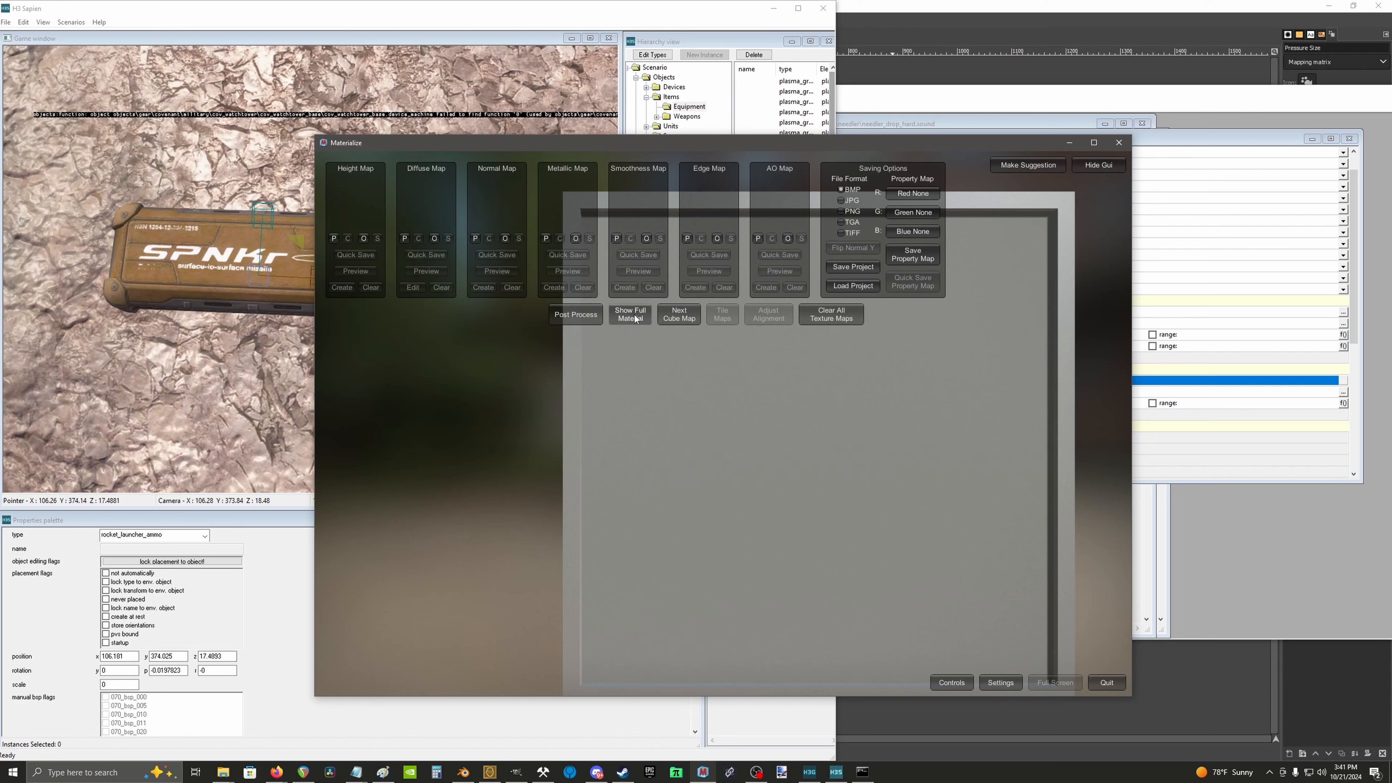
pyautogui.click(1077, 148)
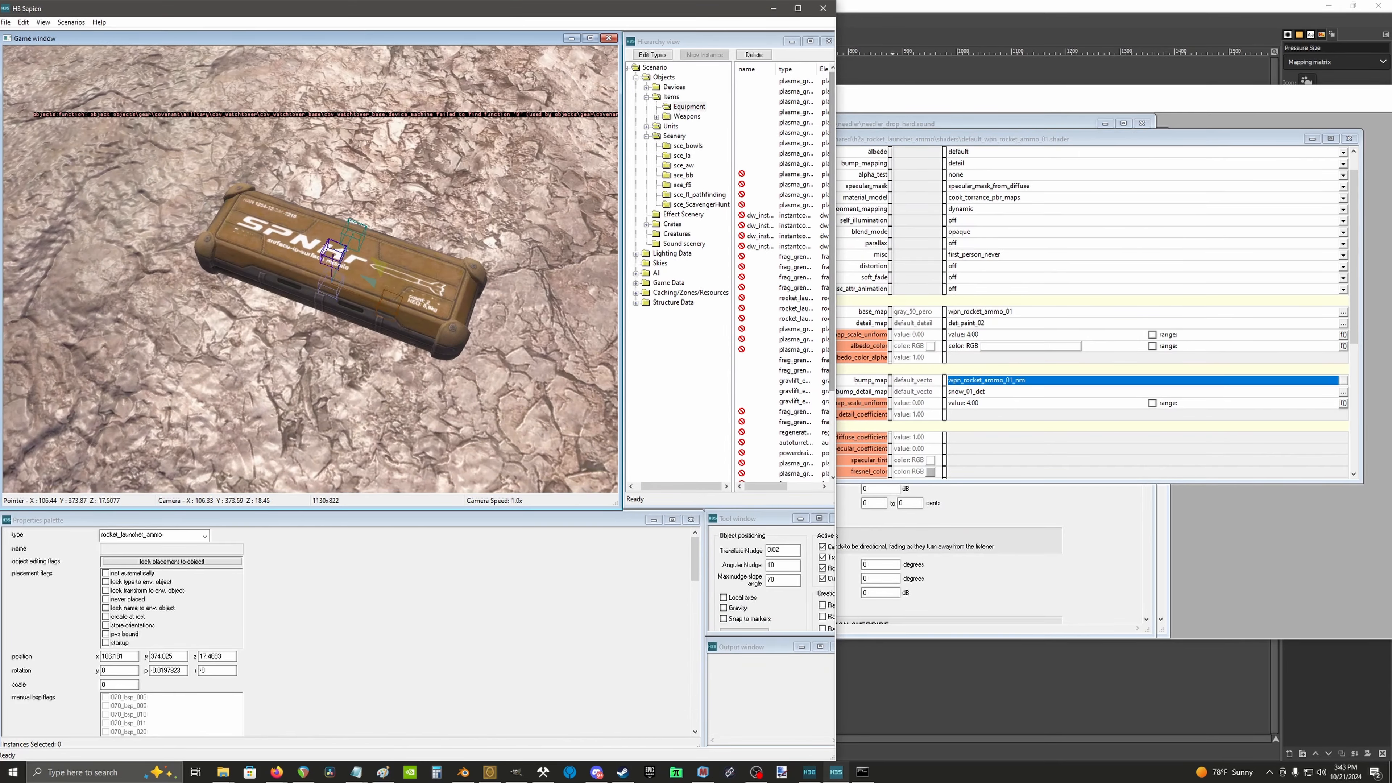
# Step: View the ammo case in Sapien from farther back and at a lower angle to check its shading on the ground
pyautogui.moveTo(310, 268); pyautogui.dragTo(308, 235, button='middle')
pyautogui.press('s')
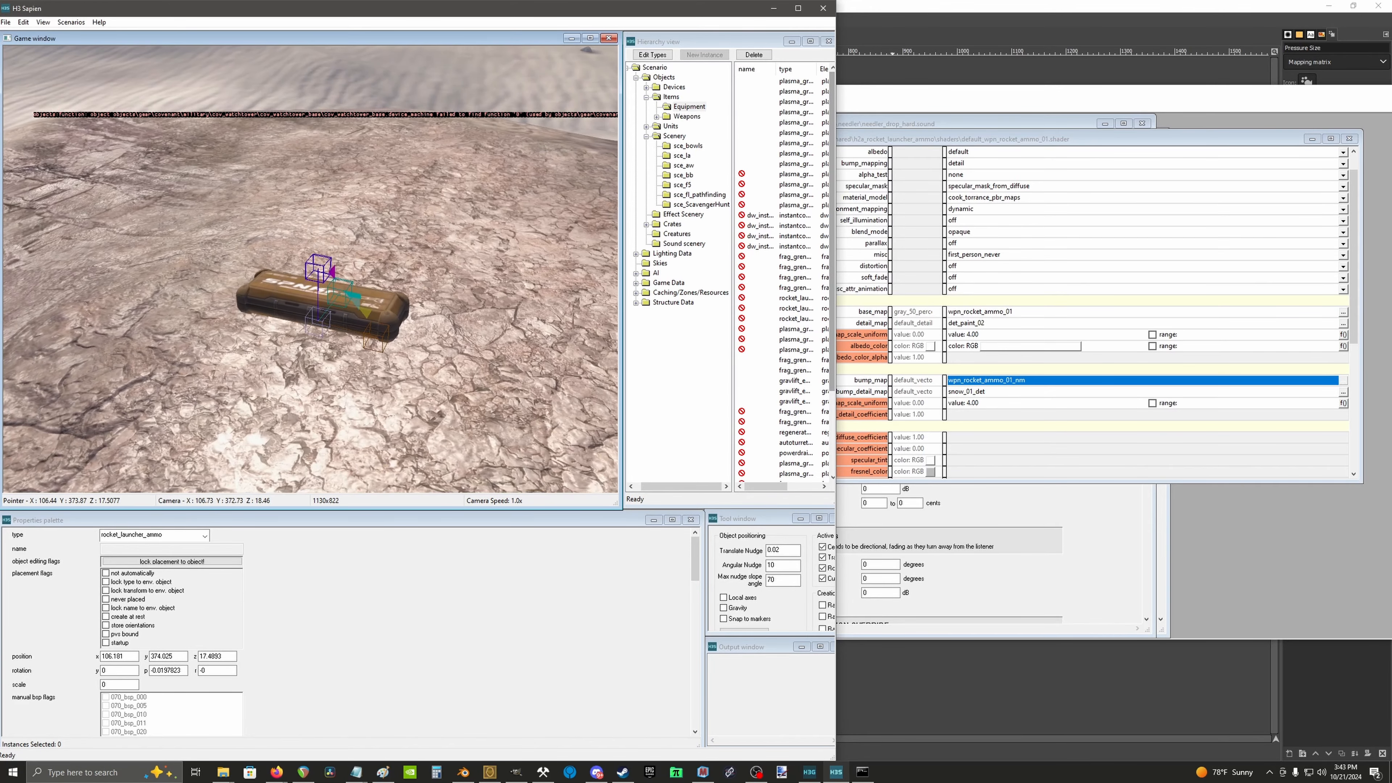
pyautogui.moveTo(449, 384); pyautogui.dragTo(448, 380, button='middle')
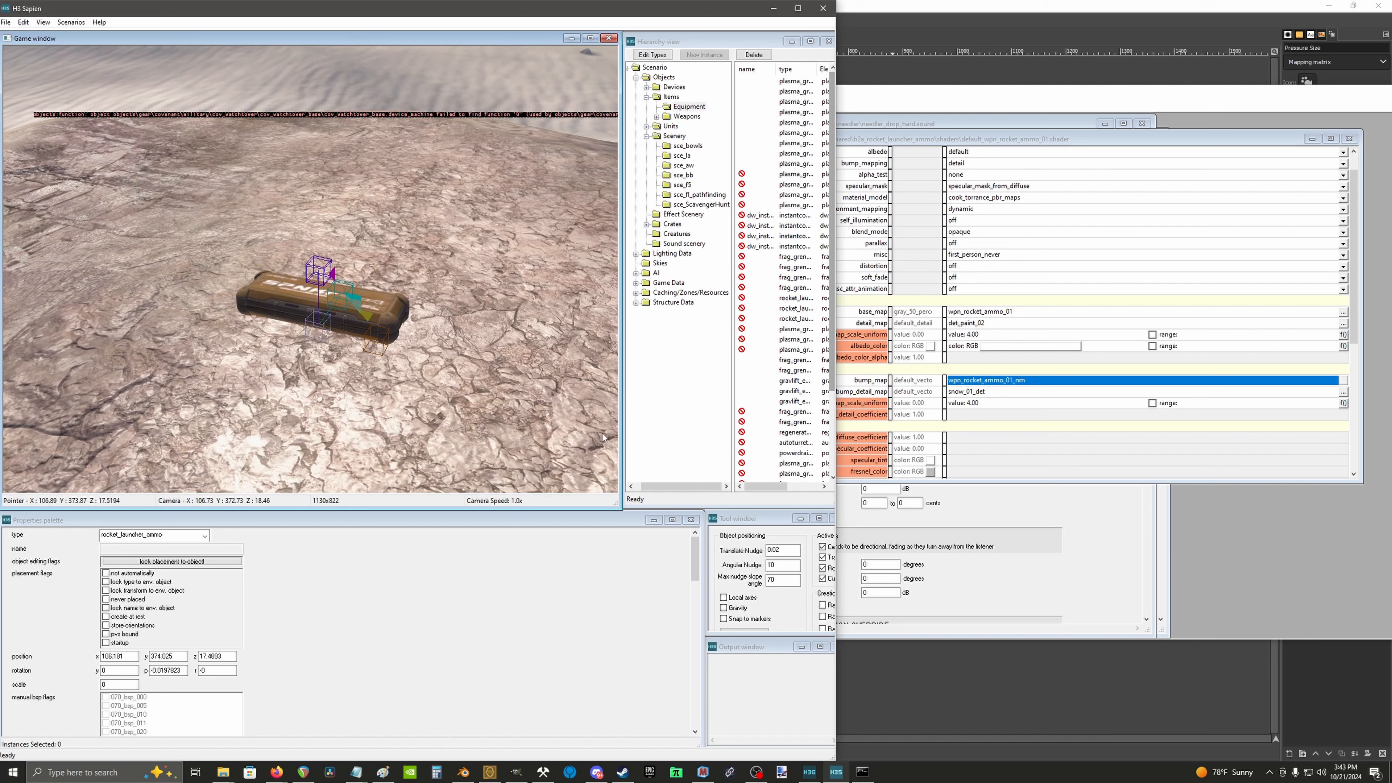
pyautogui.click(608, 632)
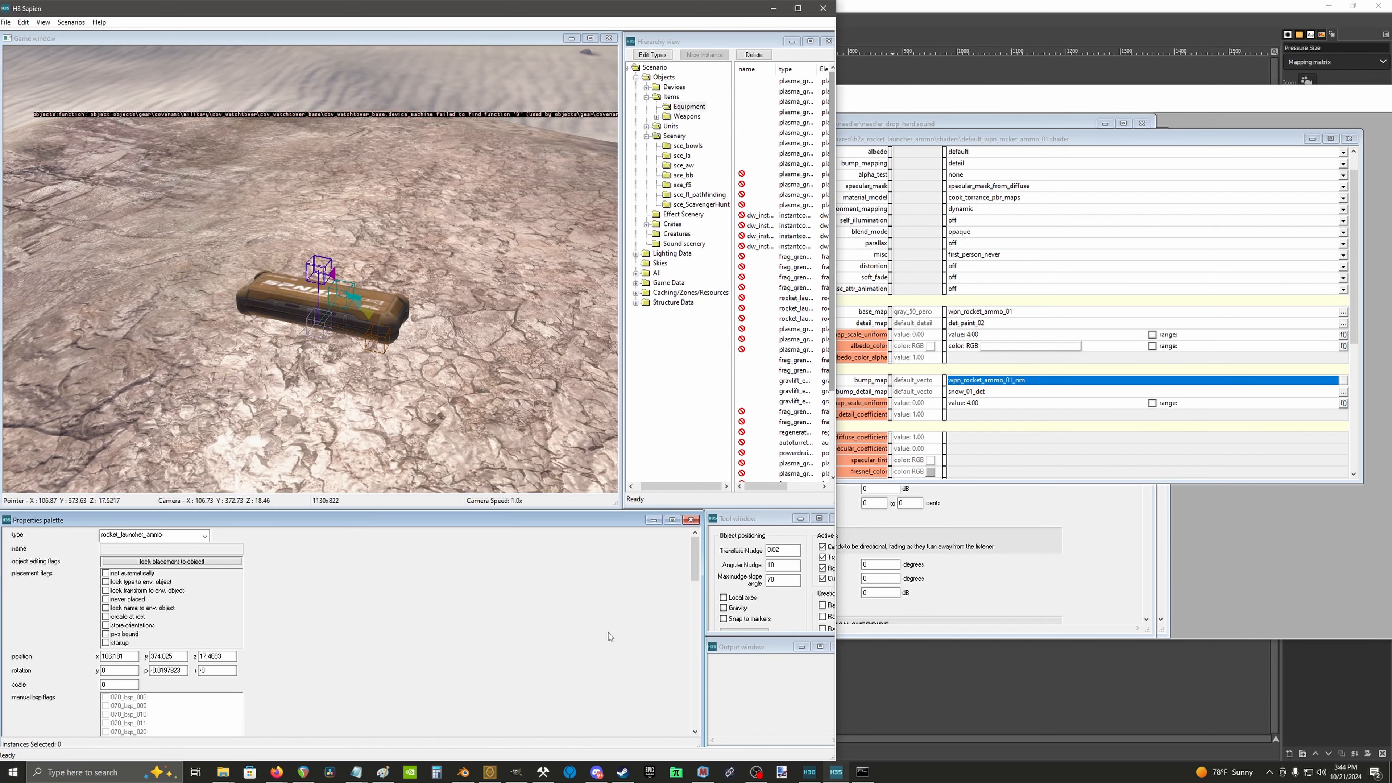